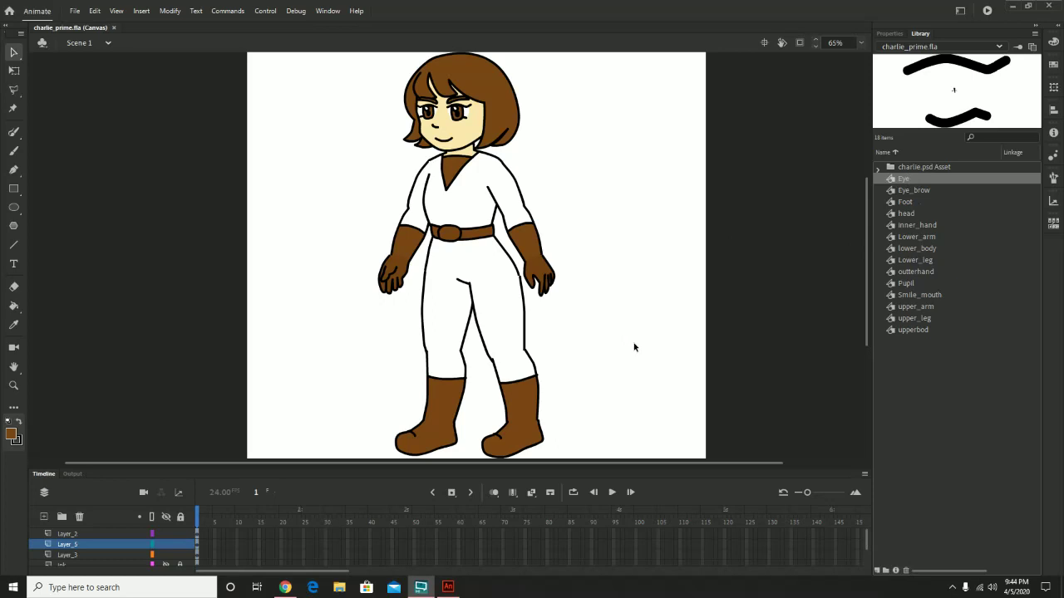
Preview the character's body-part symbols in the library, including Eye_brow, Foot, inner_hand, Lower_arm and outterhand
{"action": "left_click", "coordinate": [911, 190]}
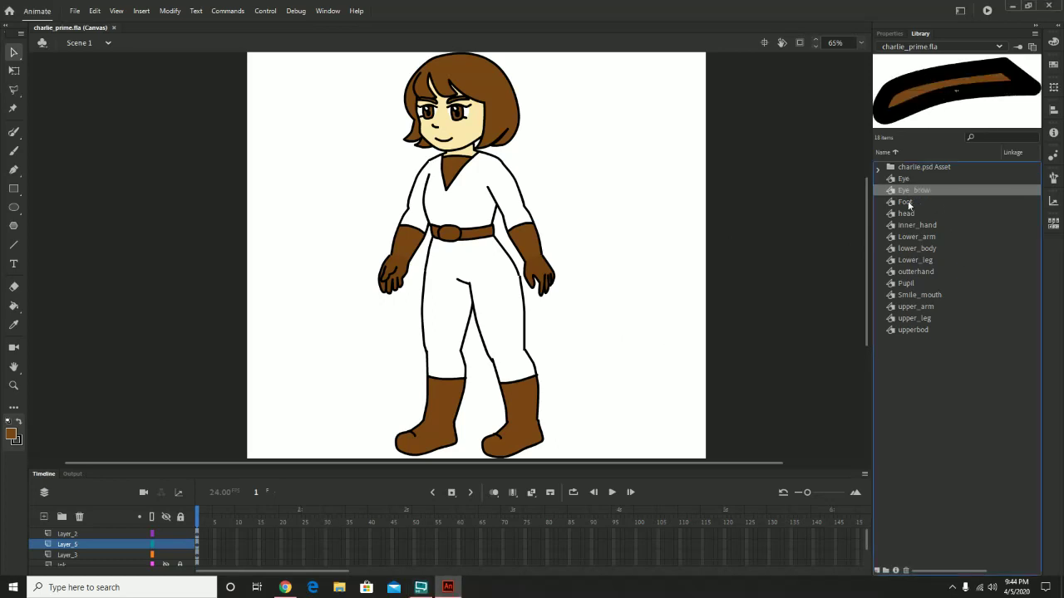
{"action": "left_click", "coordinate": [906, 202]}
{"action": "left_click", "coordinate": [910, 225]}
{"action": "left_click", "coordinate": [910, 237]}
{"action": "left_click", "coordinate": [908, 272]}
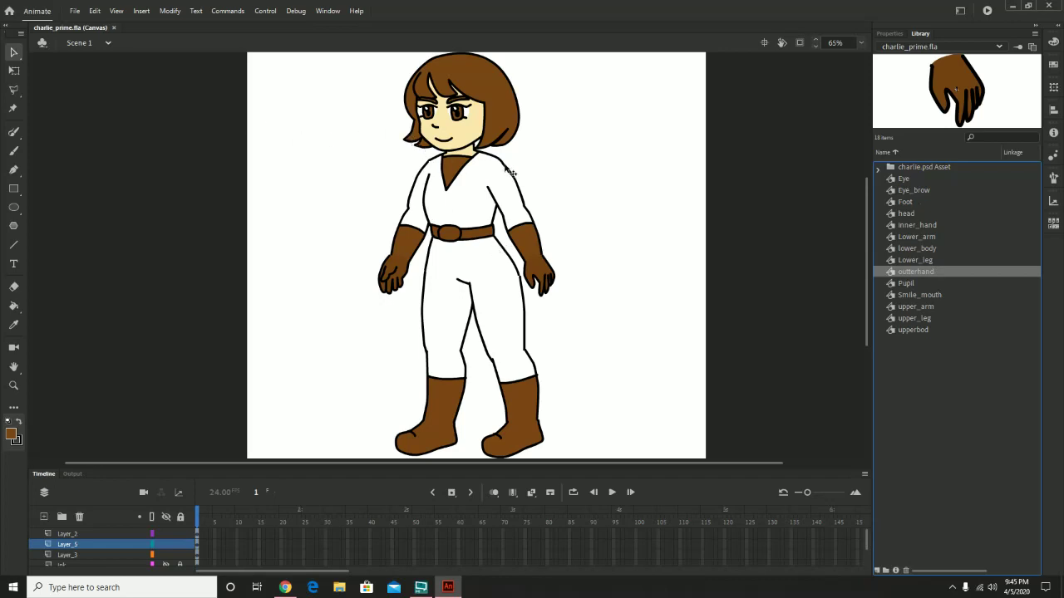
Create a new Character Animation document with the HD 1280 x 720 preset, 24 fps and ActionScript 3.0 as platform type
{"action": "left_click", "coordinate": [74, 10]}
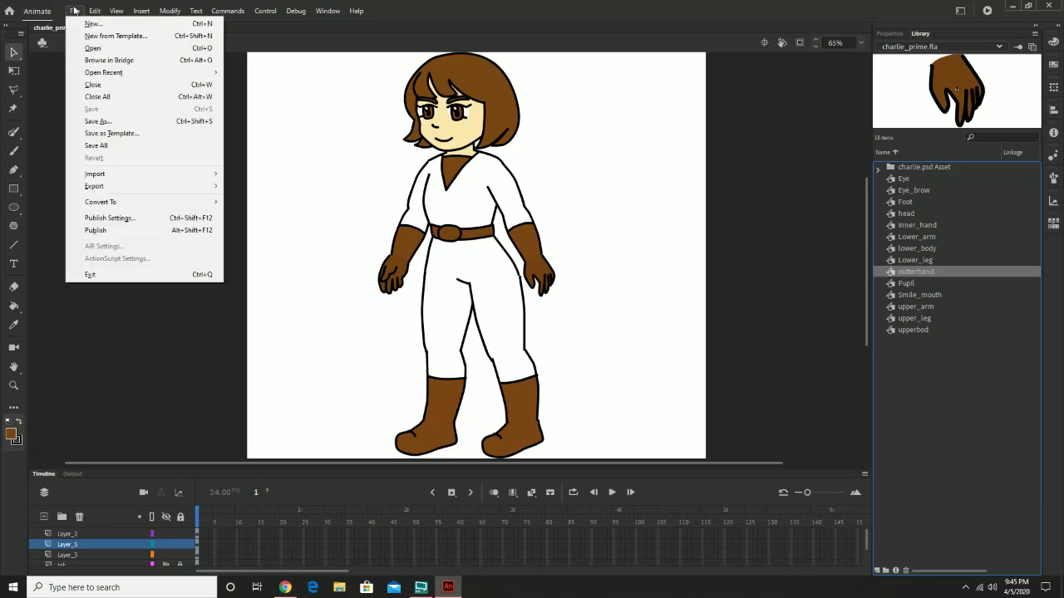
{"action": "left_click", "coordinate": [91, 24]}
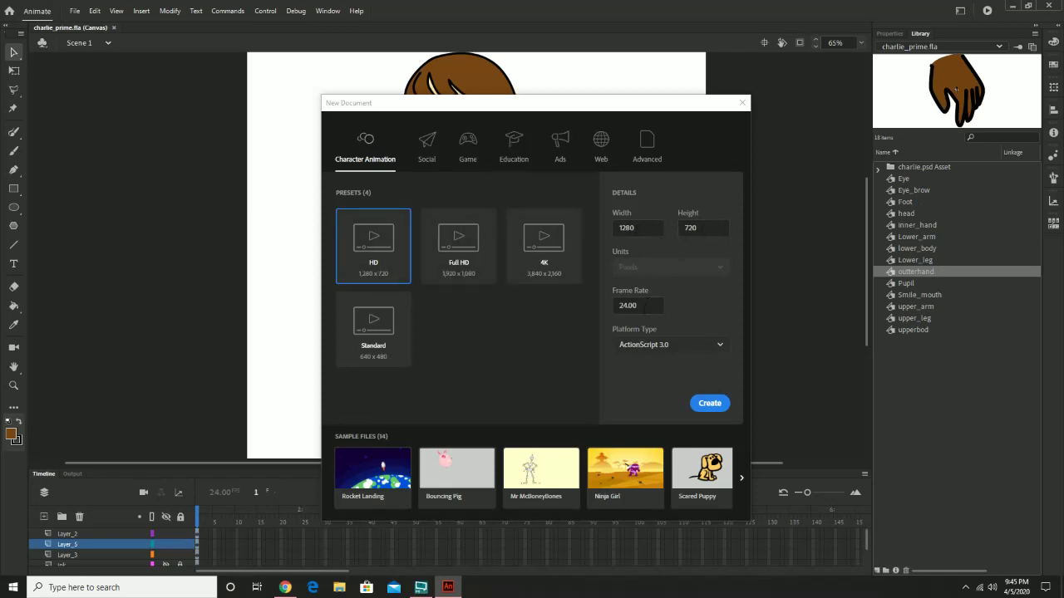
{"action": "left_click", "coordinate": [675, 344]}
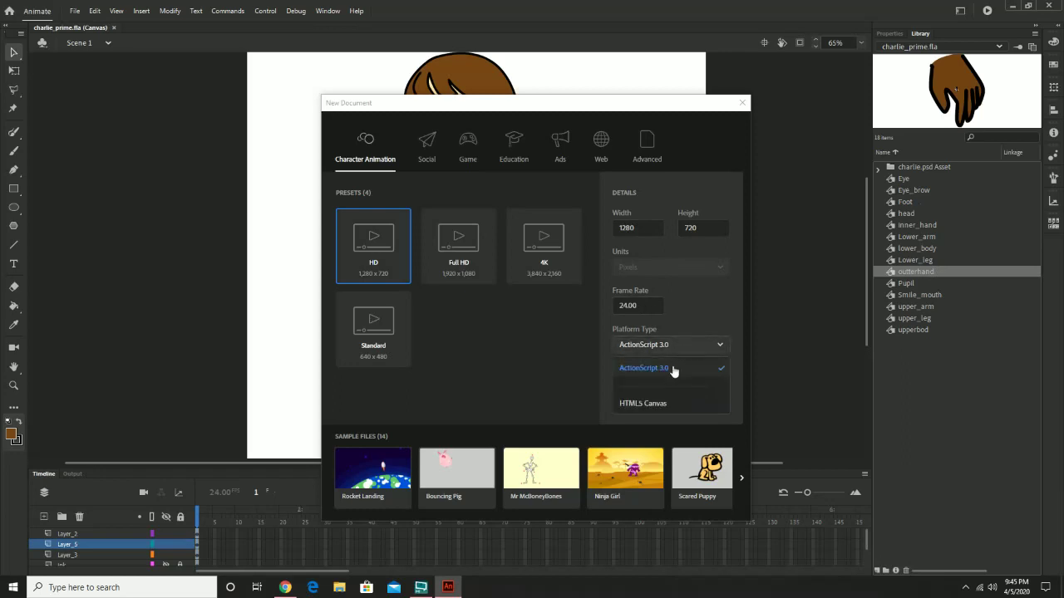
{"action": "left_click", "coordinate": [673, 370]}
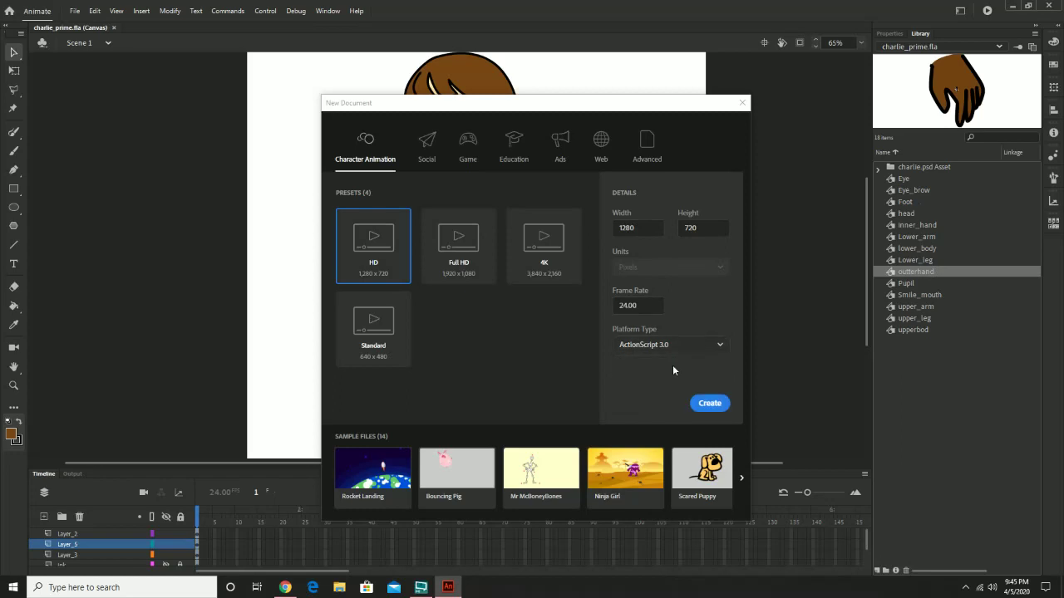
{"action": "left_click", "coordinate": [710, 404]}
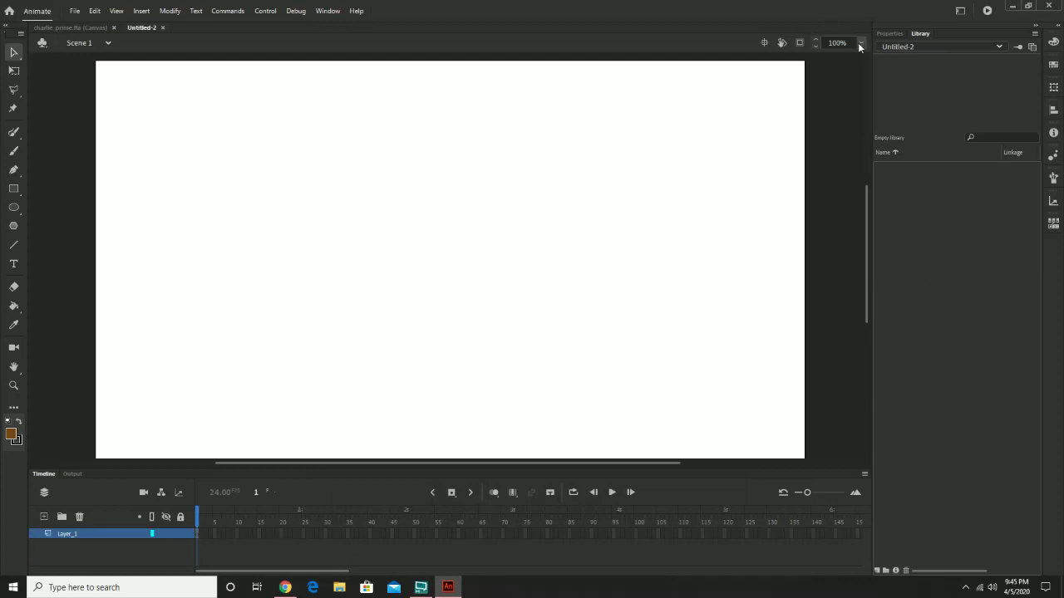
{"action": "left_click", "coordinate": [859, 43]}
{"action": "left_click", "coordinate": [884, 118]}
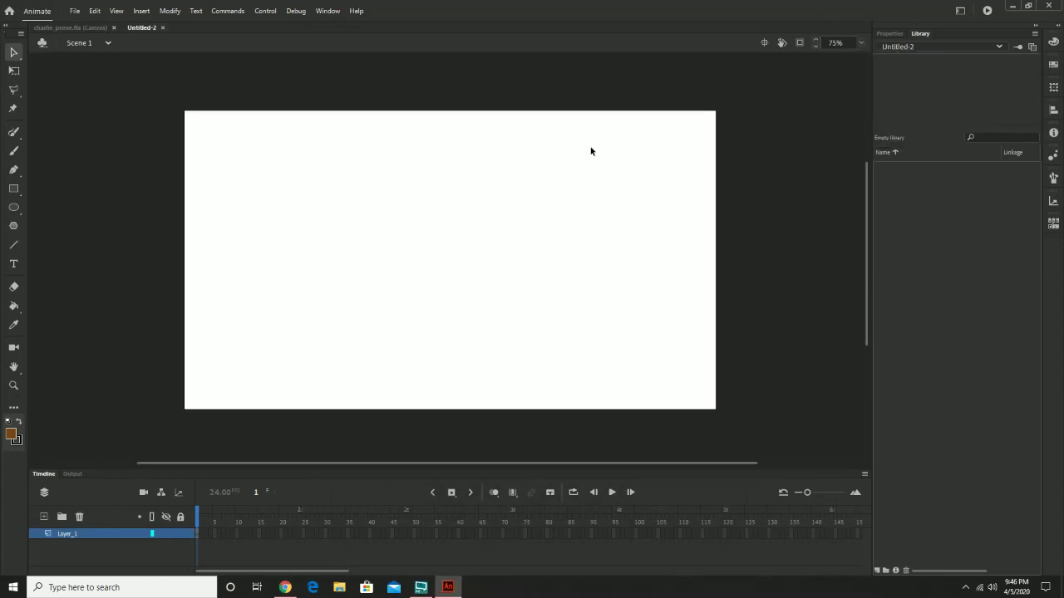
{"action": "left_click", "coordinate": [142, 11]}
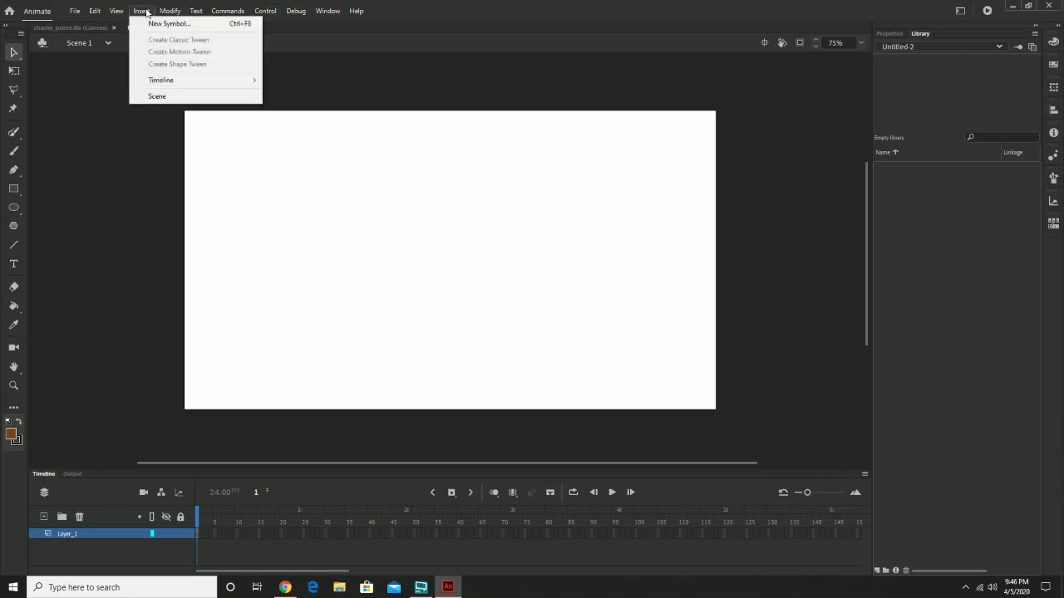
{"action": "mouse_move", "coordinate": [162, 11]}
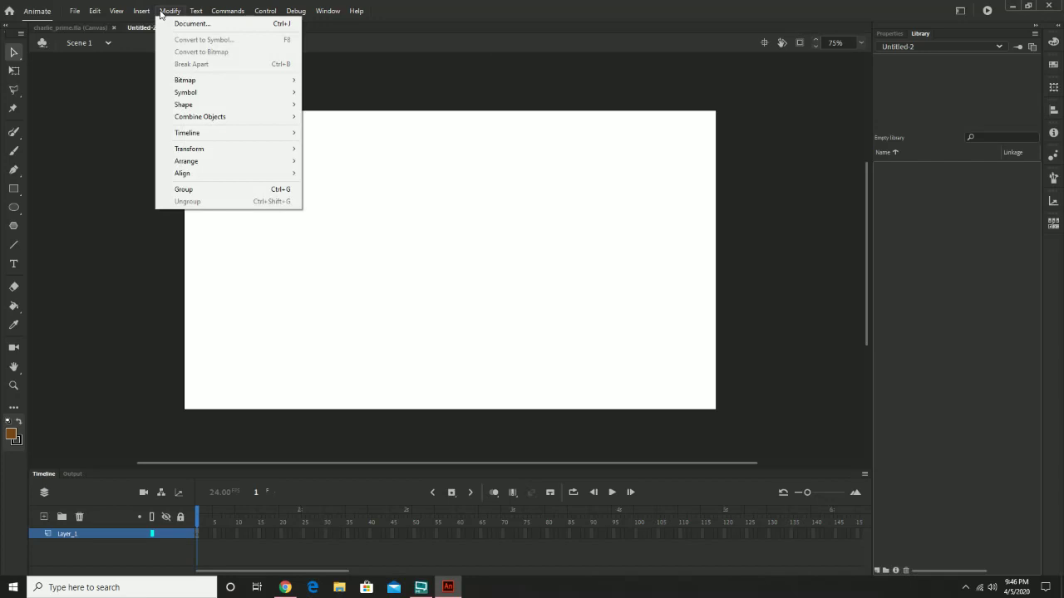
{"action": "left_click", "coordinate": [84, 107]}
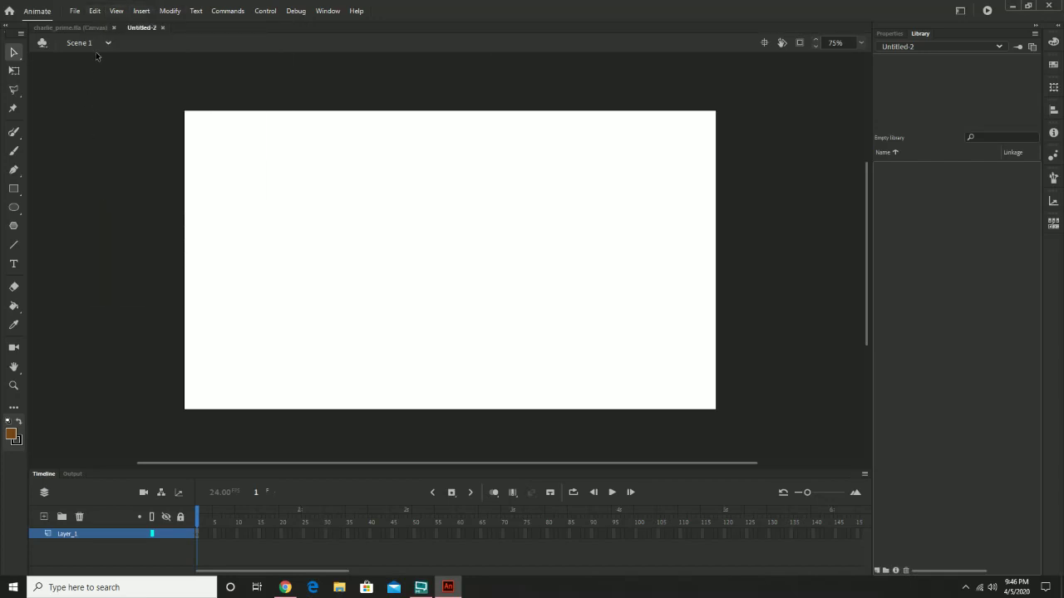
Return to charlie_prime.fla and preview its library symbols one by one, from Eye down to upper_leg
{"action": "left_click", "coordinate": [78, 27]}
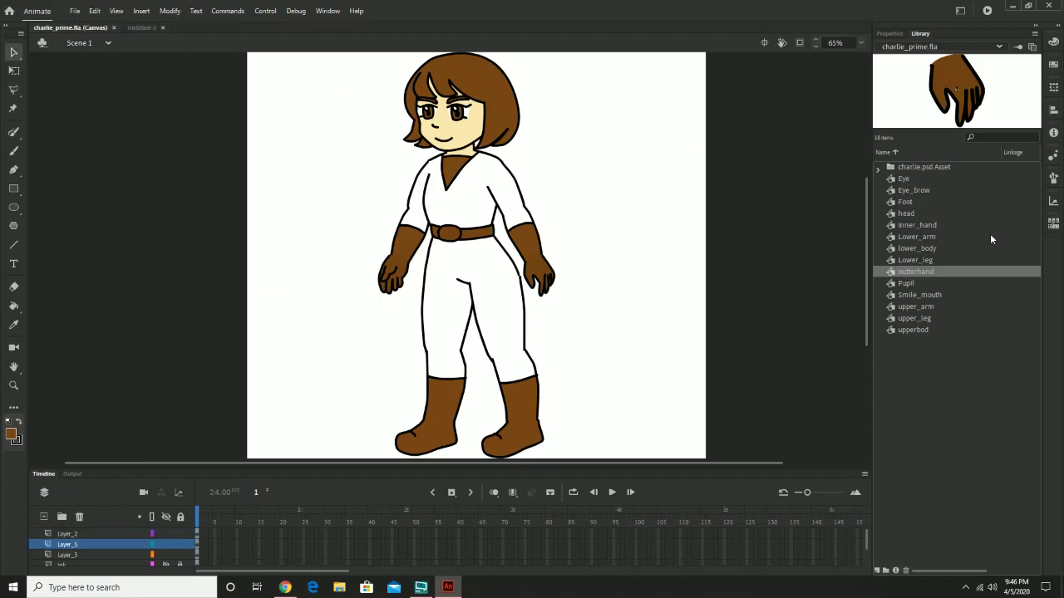
{"action": "left_click", "coordinate": [899, 180]}
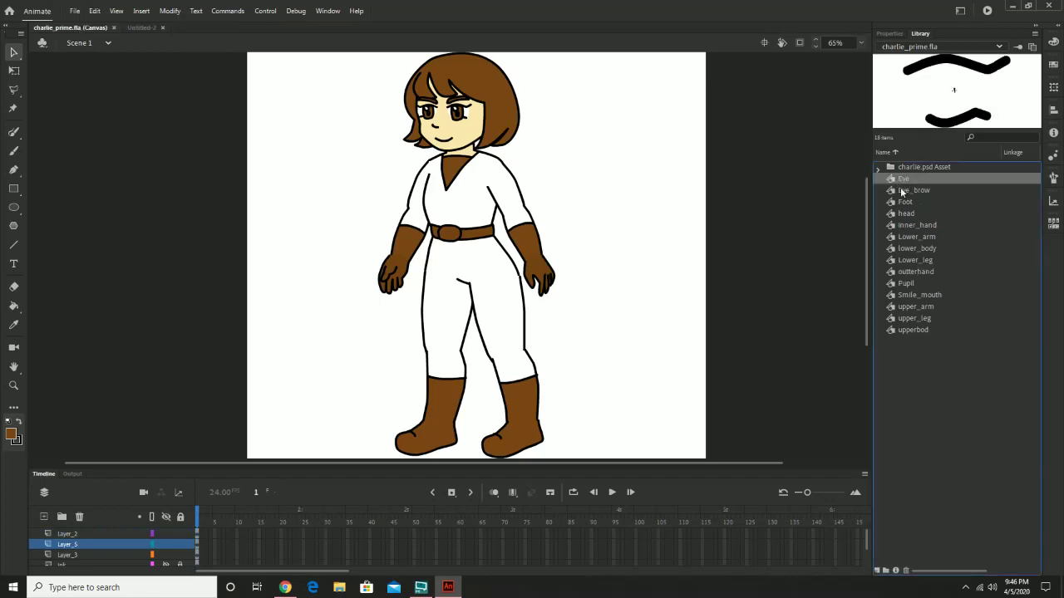
{"action": "left_click", "coordinate": [902, 190]}
{"action": "left_click", "coordinate": [906, 202]}
{"action": "left_click", "coordinate": [908, 224]}
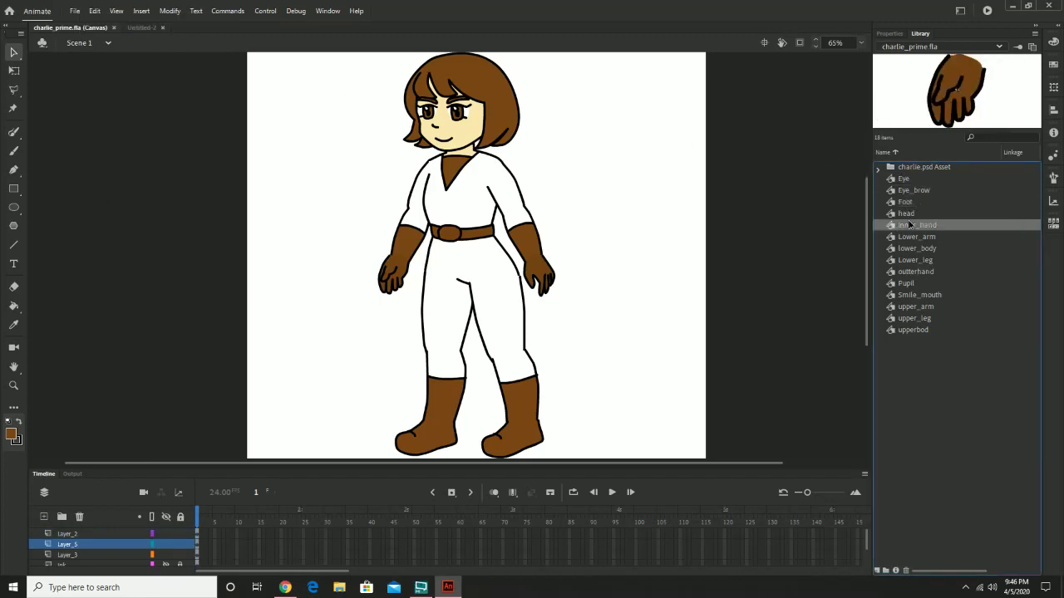
{"action": "left_click", "coordinate": [903, 215]}
{"action": "left_click", "coordinate": [914, 236]}
{"action": "left_click", "coordinate": [927, 247]}
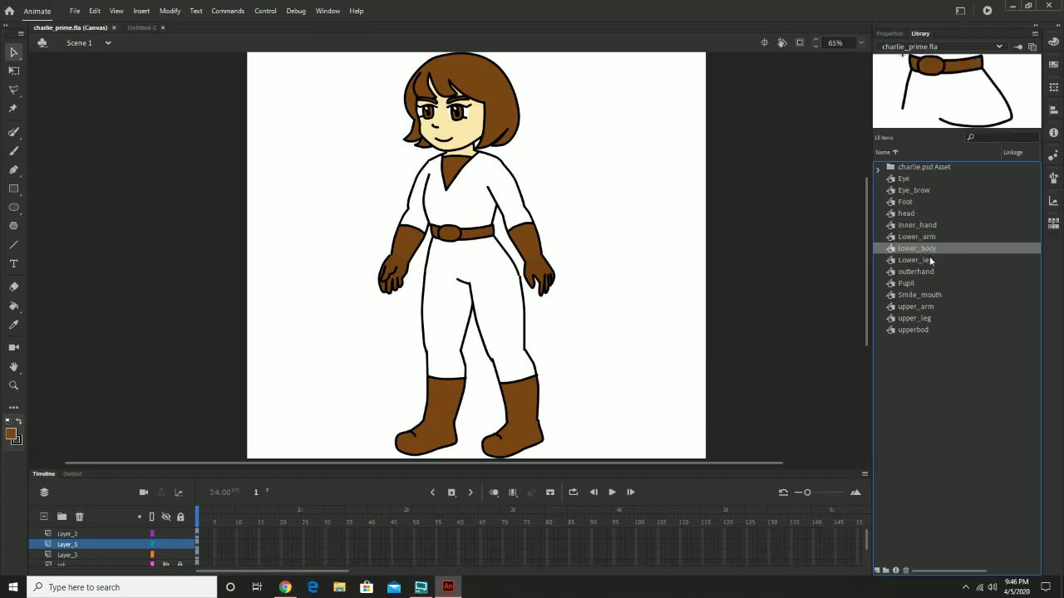
{"action": "left_click", "coordinate": [930, 260]}
{"action": "left_click", "coordinate": [930, 274]}
{"action": "left_click", "coordinate": [929, 283]}
{"action": "left_click", "coordinate": [929, 295]}
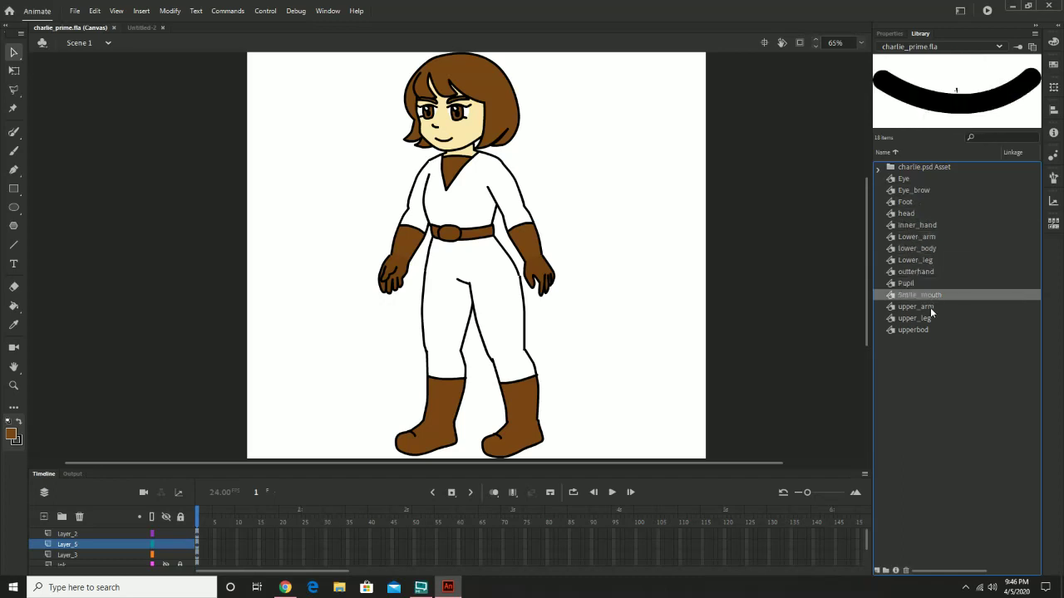
{"action": "left_click", "coordinate": [929, 307]}
{"action": "left_click", "coordinate": [926, 321]}
Copy all symbols from Eye to upperbod out of the charlie_prime.fla library and paste them into the library of Untitled-2
{"action": "left_click", "coordinate": [925, 331]}
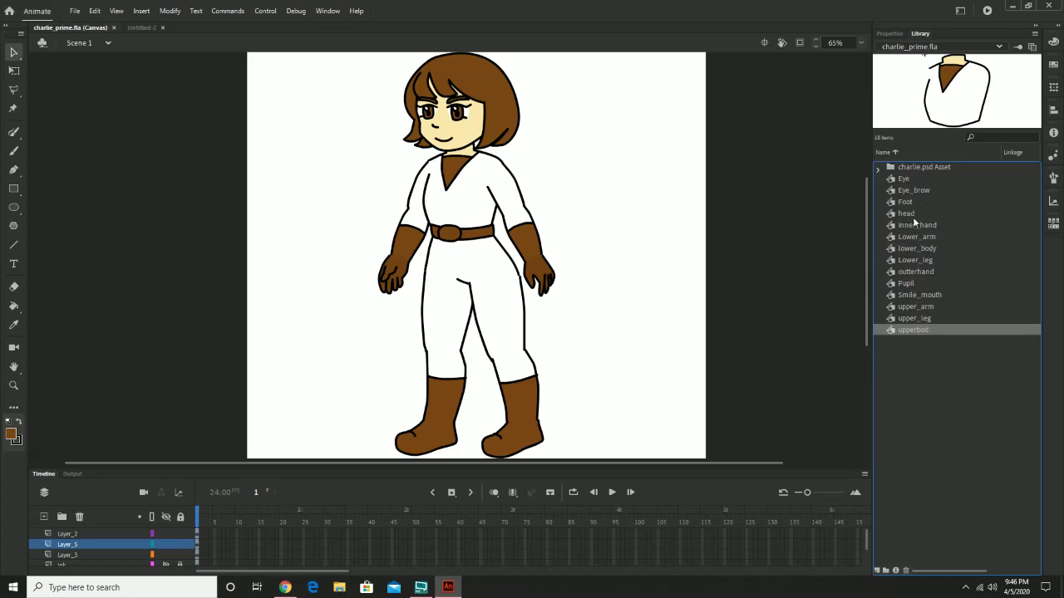
{"action": "left_click", "coordinate": [904, 182], "text": "shift"}
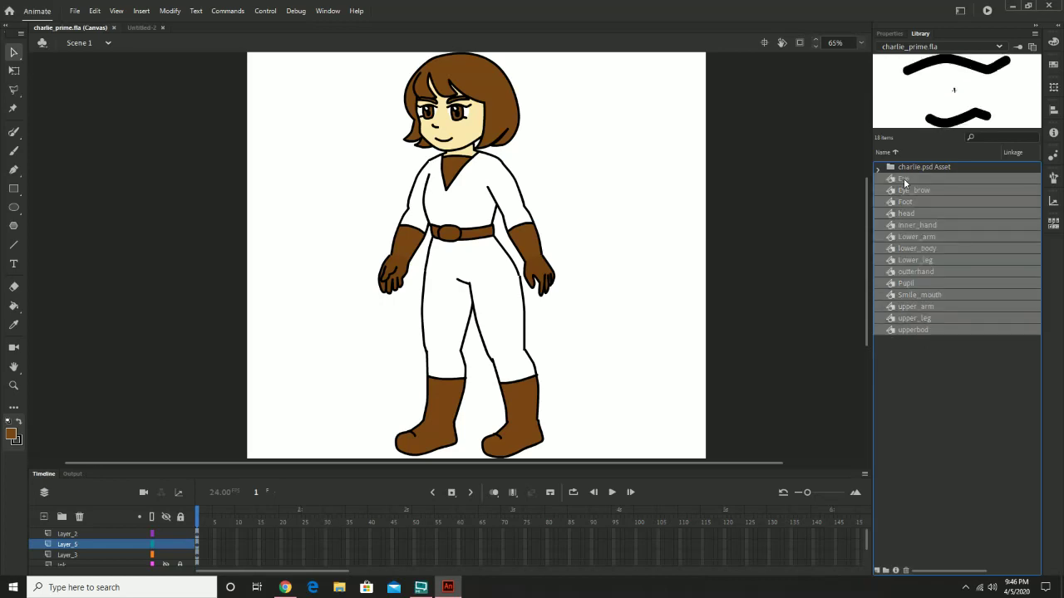
{"action": "right_click", "coordinate": [904, 178]}
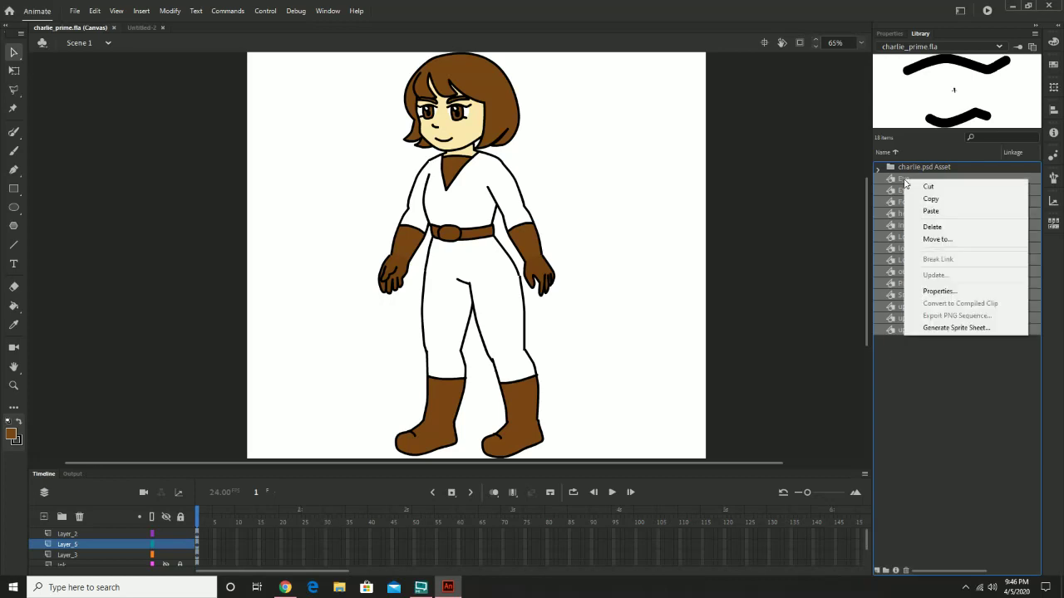
{"action": "left_click", "coordinate": [942, 198]}
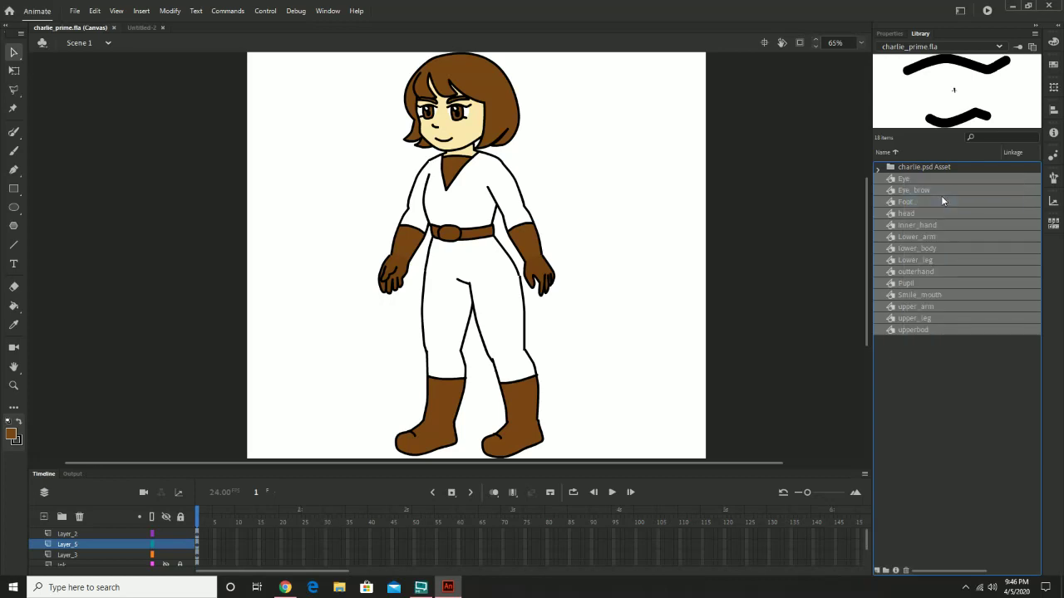
{"action": "left_click", "coordinate": [145, 28]}
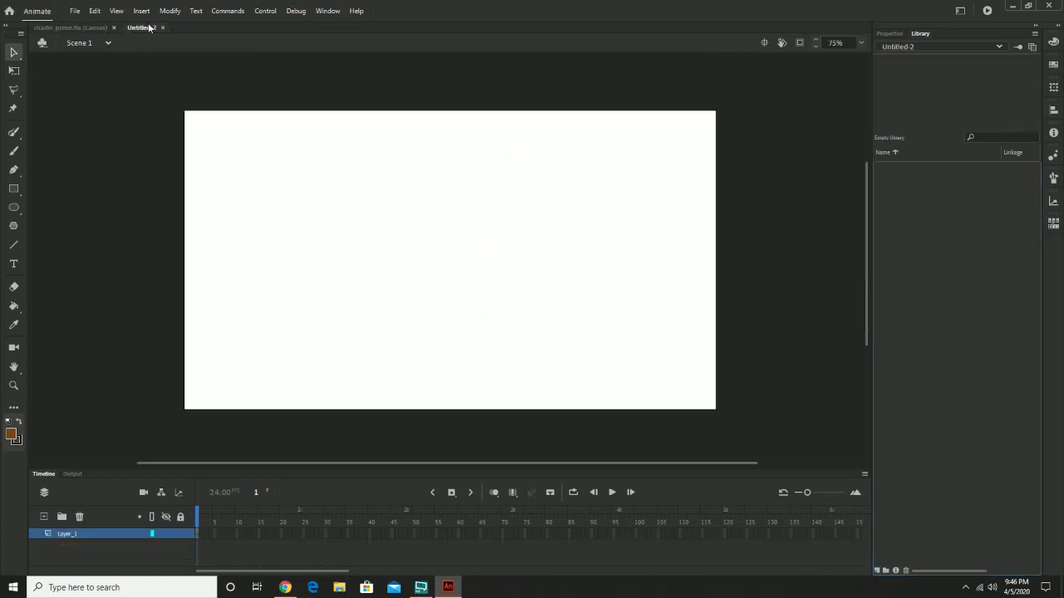
{"action": "right_click", "coordinate": [926, 181]}
{"action": "left_click", "coordinate": [946, 190]}
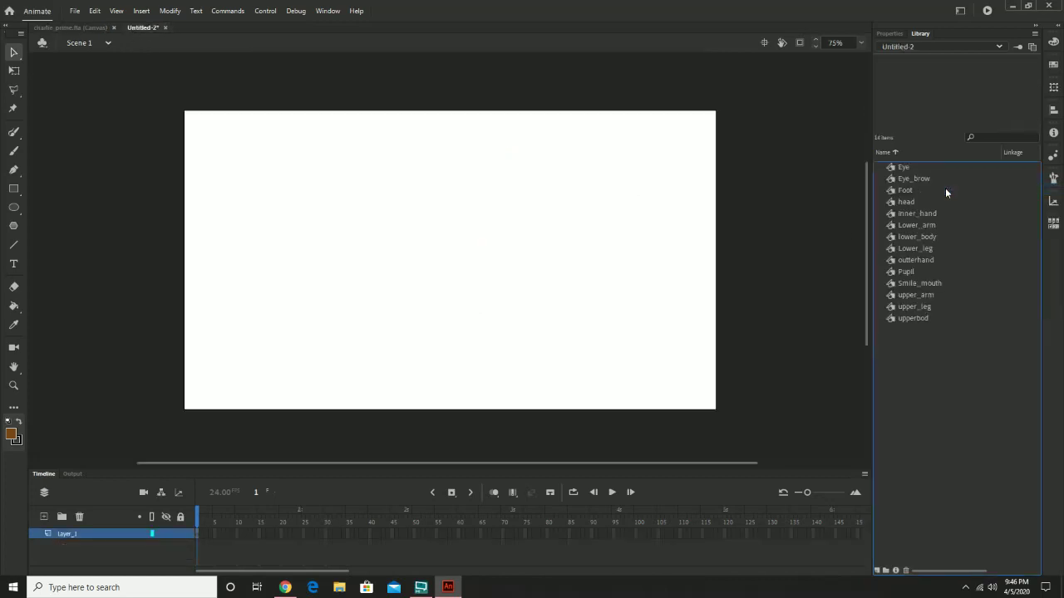
{"action": "left_click", "coordinate": [905, 170]}
{"action": "left_click", "coordinate": [905, 177]}
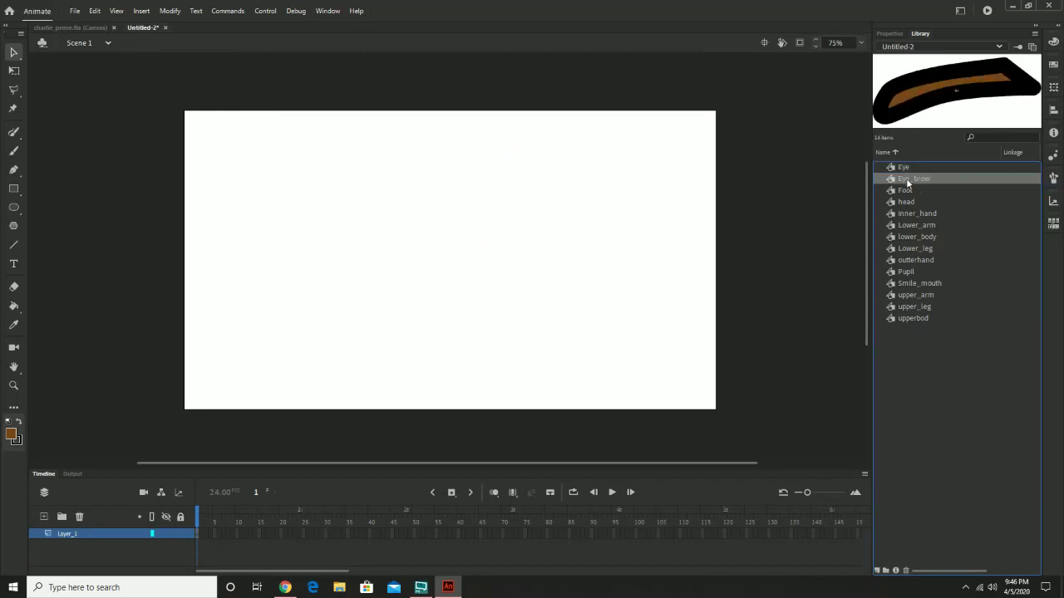
Save the new document to the Desktop as animaiton_ready.fla
{"action": "left_click", "coordinate": [72, 11]}
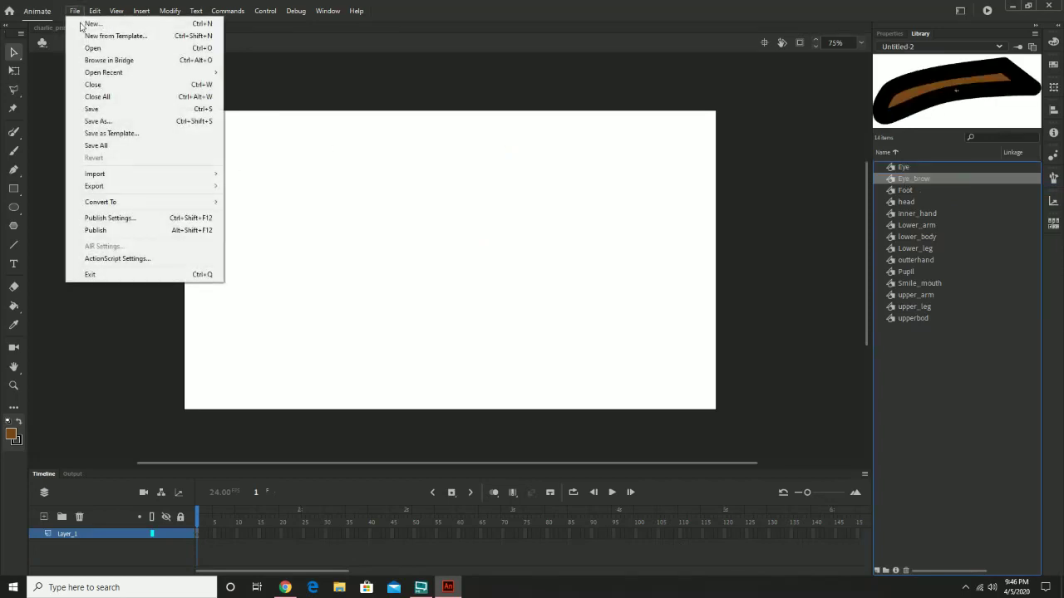
{"action": "left_click", "coordinate": [119, 121]}
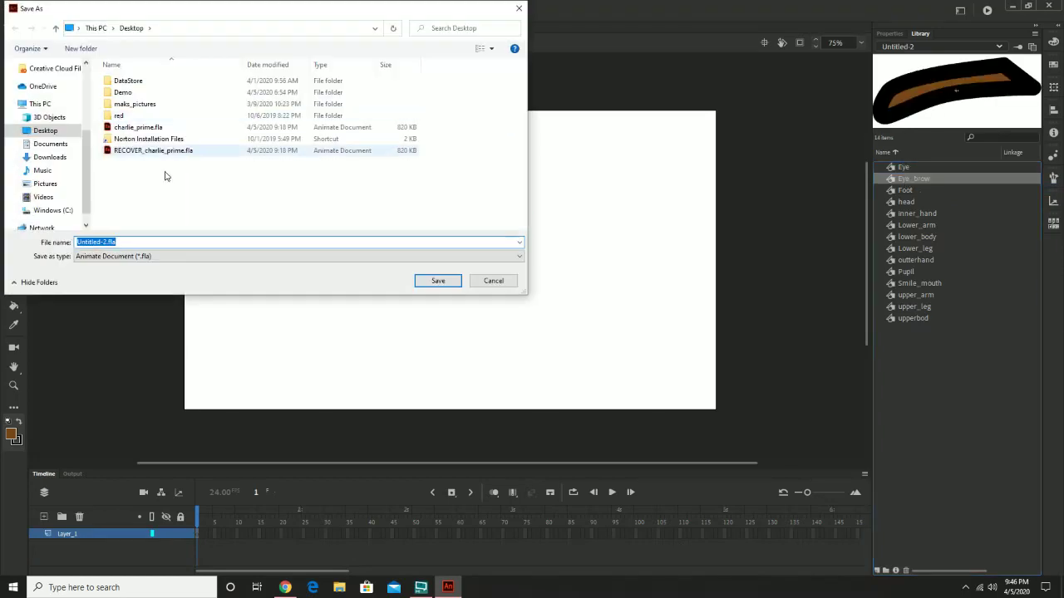
{"action": "left_click", "coordinate": [106, 241]}
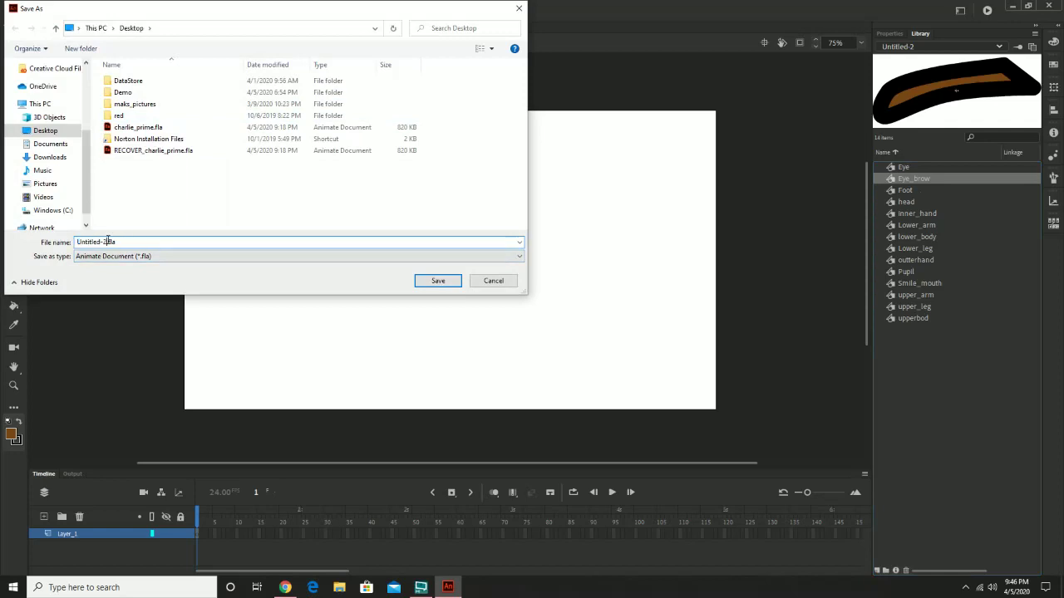
{"action": "left_click_drag", "start_coordinate": [107, 241], "coordinate": [60, 241]}
{"action": "key", "text": "BackSpace"}
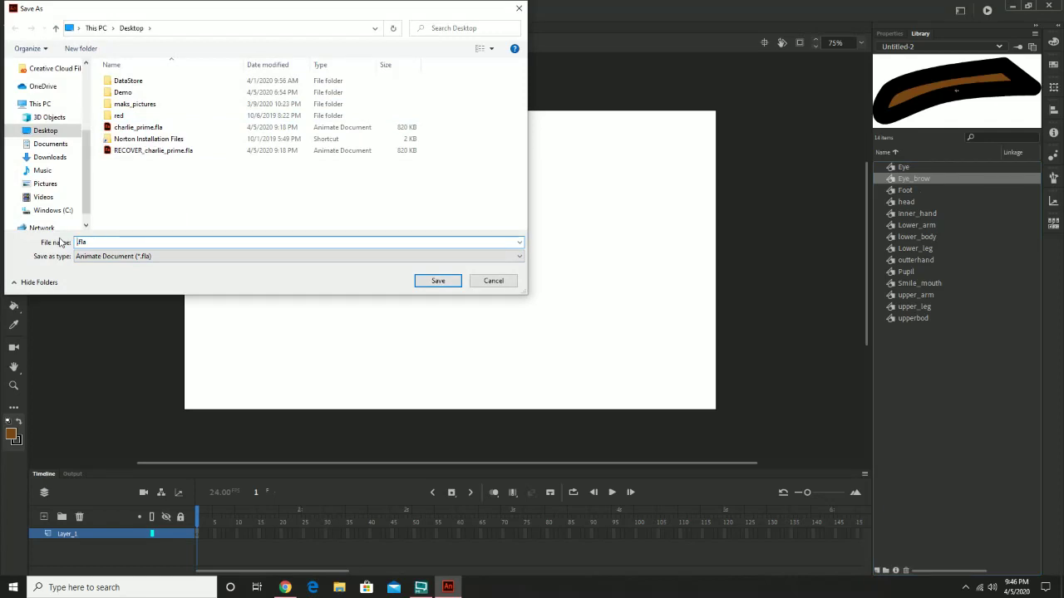
{"action": "type", "text": "a"}
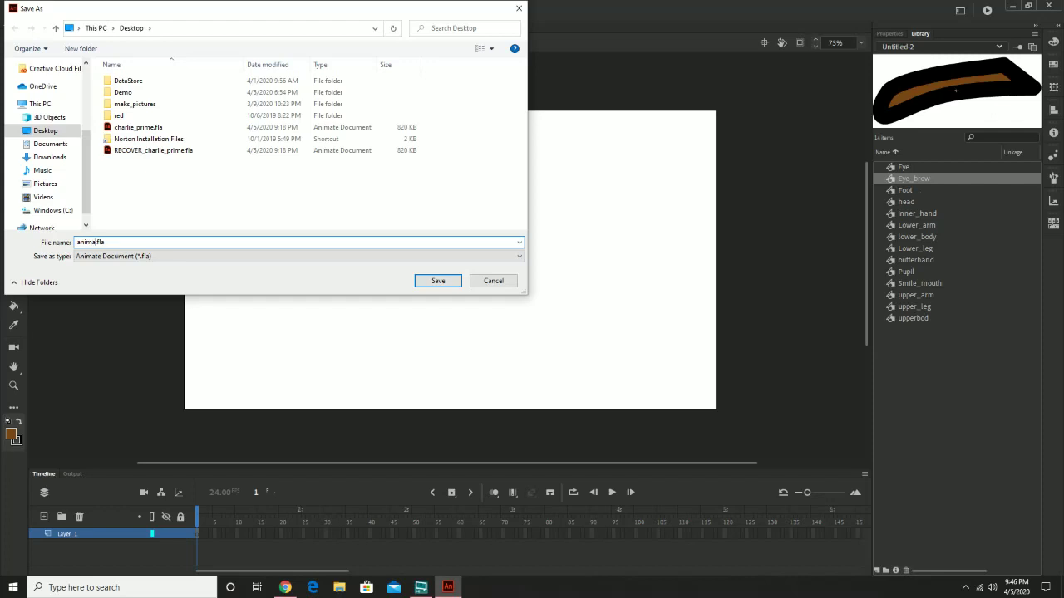
{"action": "type", "text": "nimaiton_ready"}
{"action": "left_click", "coordinate": [433, 282]}
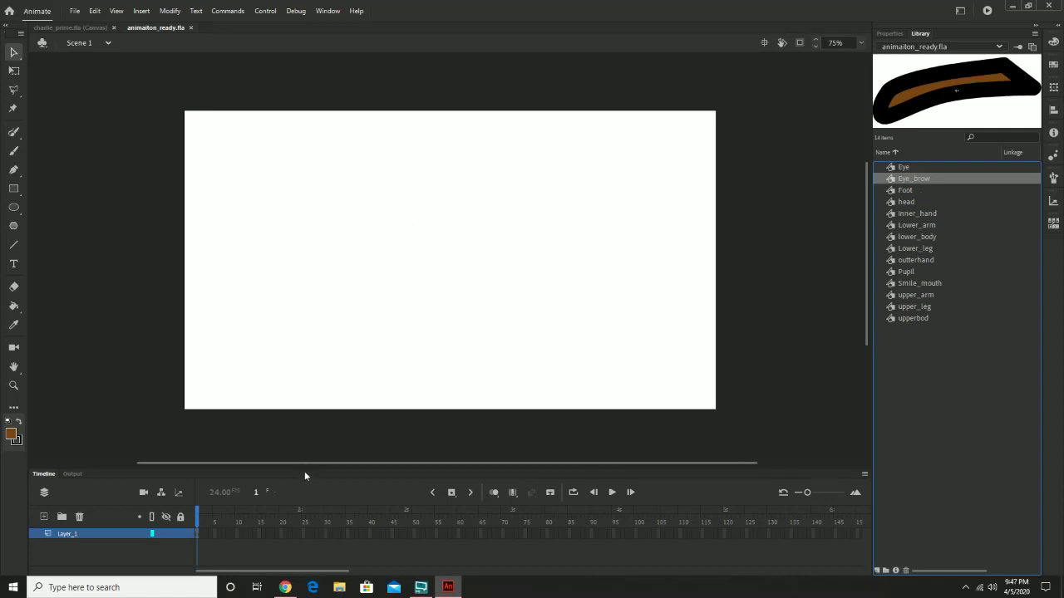
Enlarge the timeline area and add three new layers above Layer_1
{"action": "left_click_drag", "start_coordinate": [304, 471], "coordinate": [303, 421]}
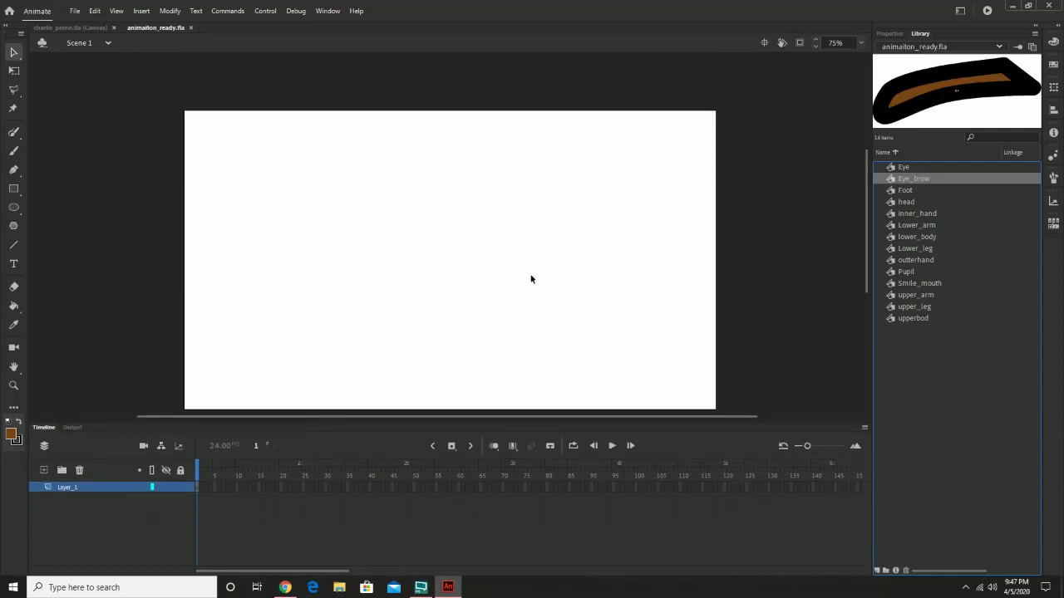
{"action": "left_click_drag", "start_coordinate": [867, 165], "coordinate": [866, 178]}
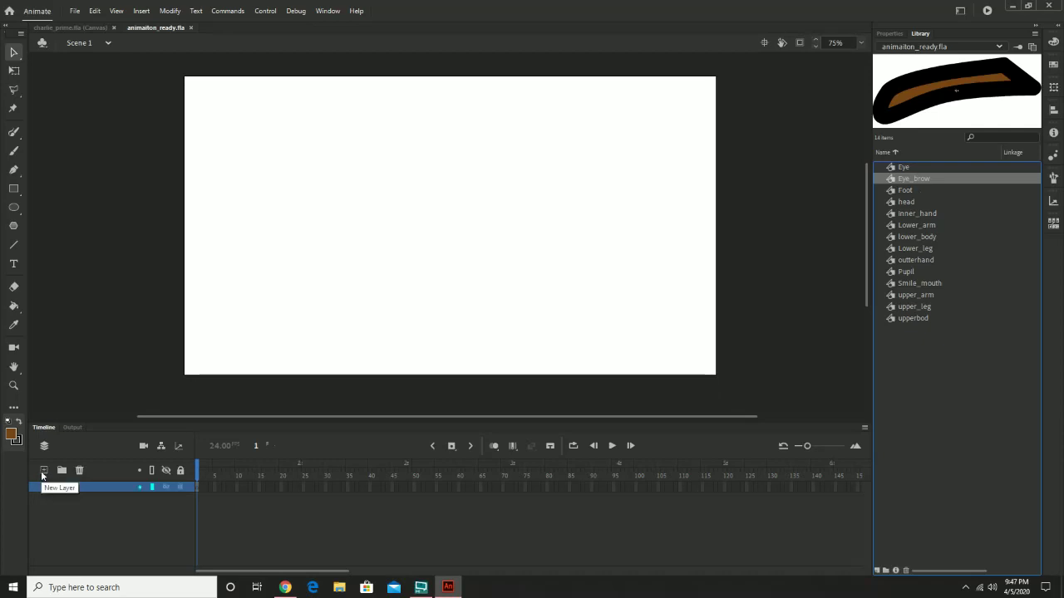
{"action": "left_click", "coordinate": [42, 471]}
{"action": "left_click", "coordinate": [42, 471]}
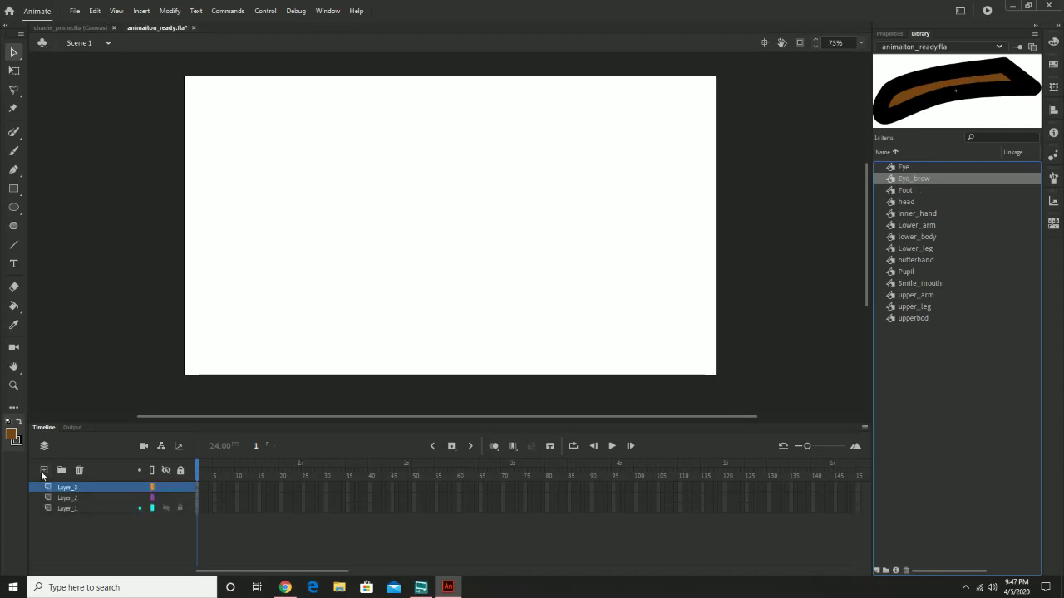
{"action": "left_click", "coordinate": [43, 471]}
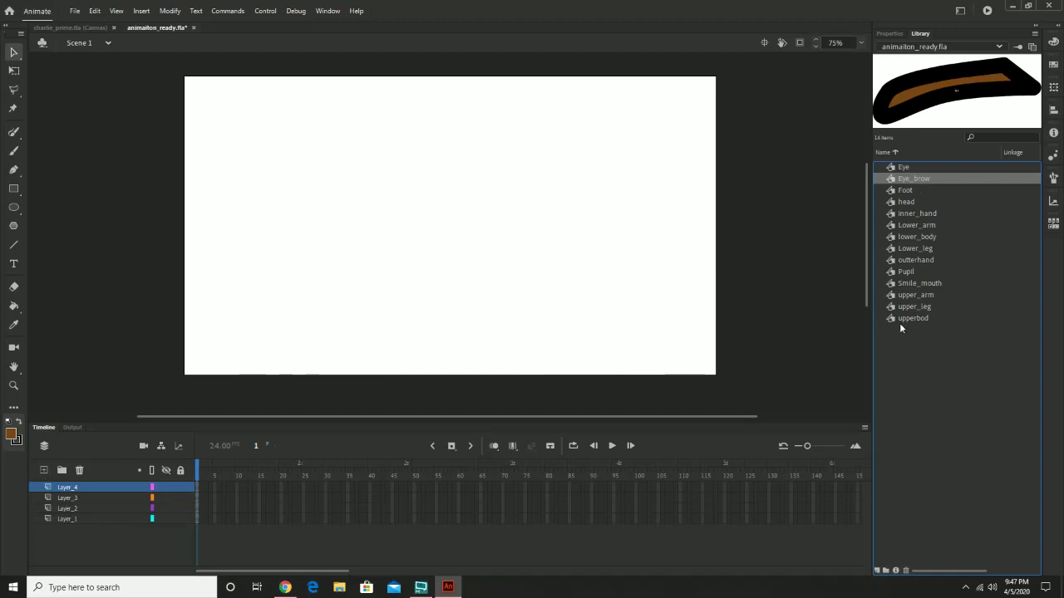
Preview the head and inner_hand symbols in the library
{"action": "left_click", "coordinate": [904, 203]}
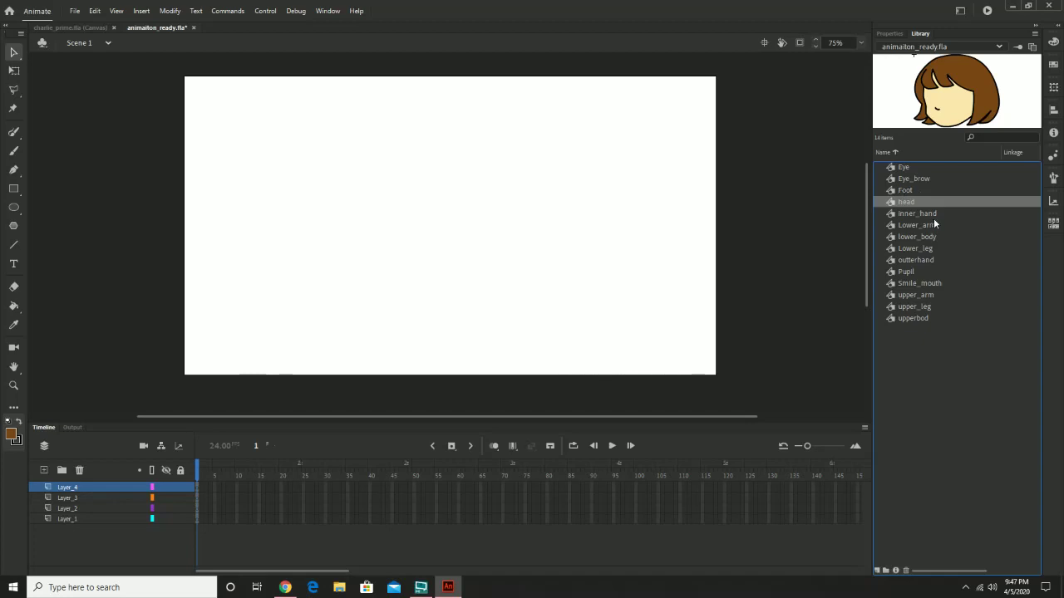
{"action": "left_click", "coordinate": [918, 215]}
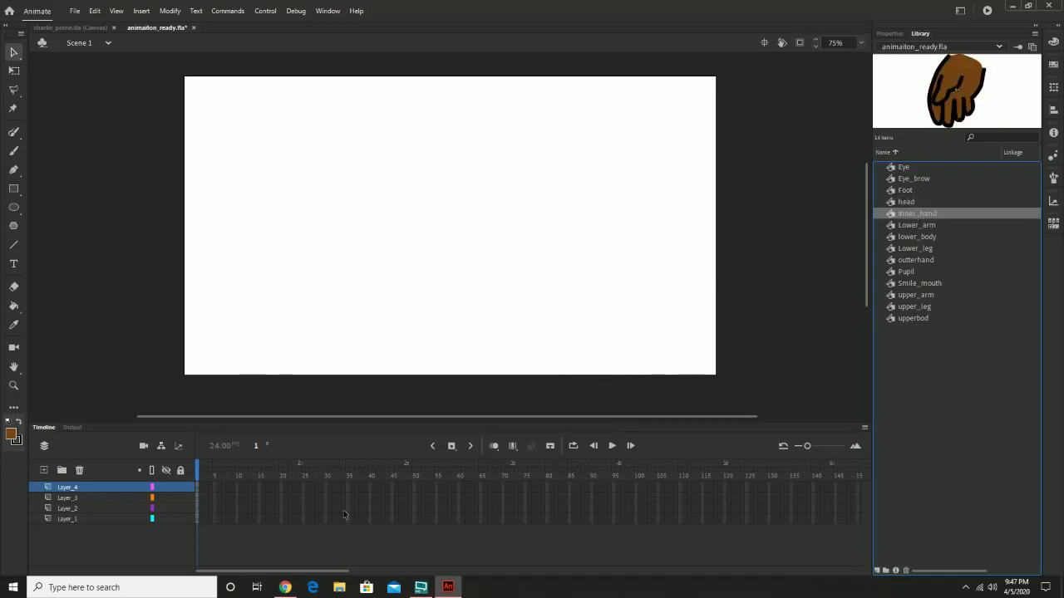
Place an instance of the upper_arm symbol from the library on the upper middle of the stage in Layer_1
{"action": "left_click", "coordinate": [84, 519]}
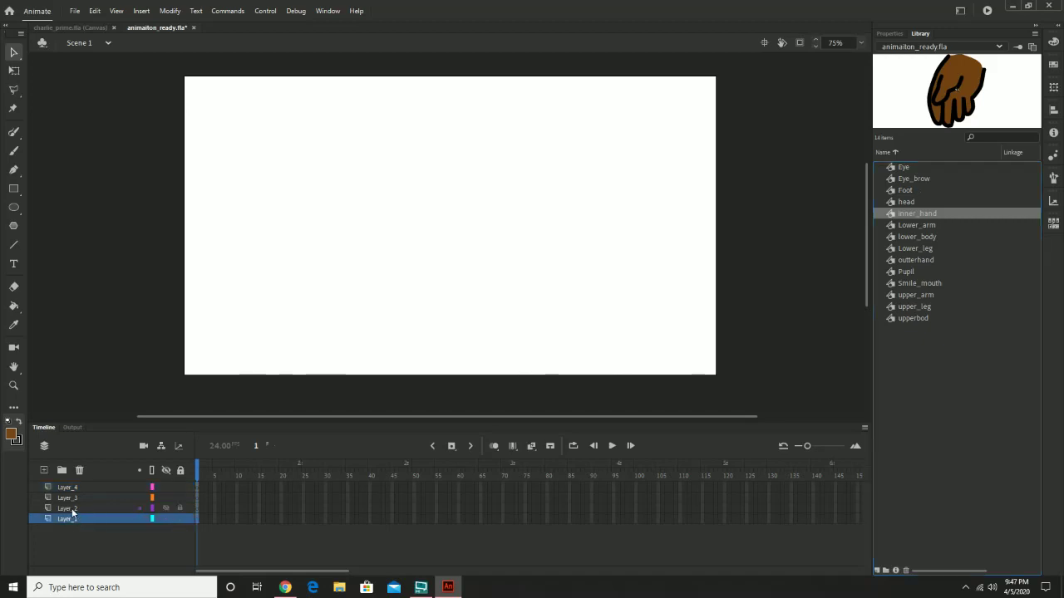
{"action": "left_click", "coordinate": [72, 508]}
{"action": "left_click", "coordinate": [68, 488]}
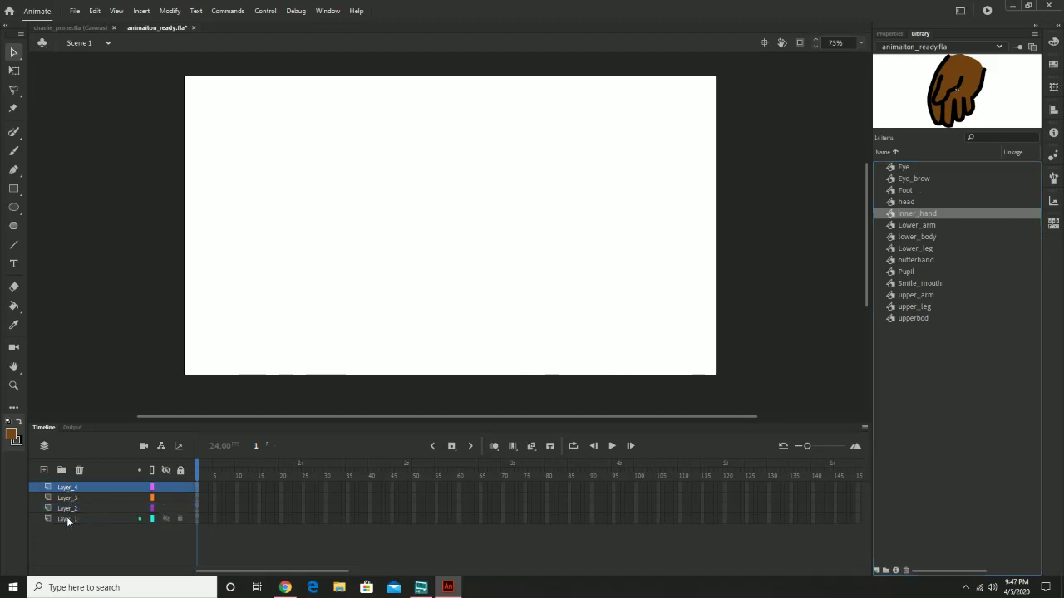
{"action": "left_click", "coordinate": [68, 519]}
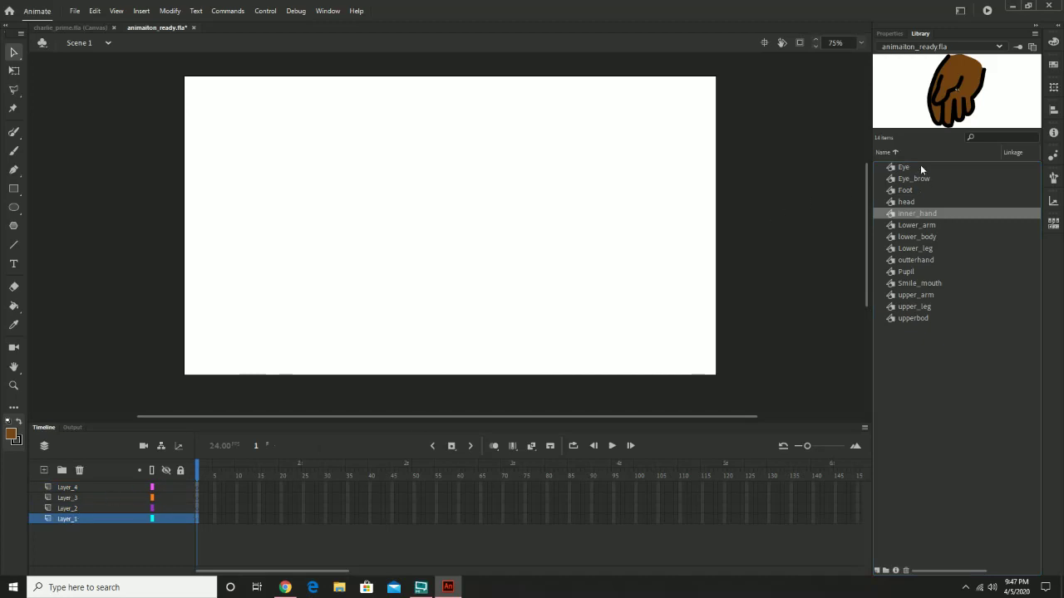
{"action": "left_click", "coordinate": [919, 238]}
{"action": "left_click", "coordinate": [918, 215]}
{"action": "left_click", "coordinate": [919, 226]}
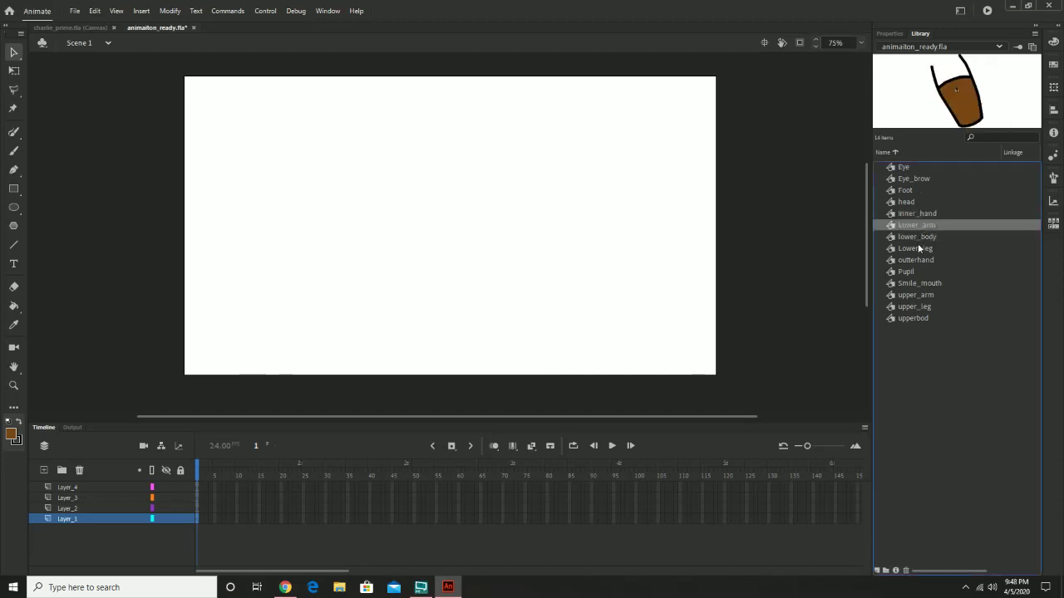
{"action": "left_click", "coordinate": [921, 296]}
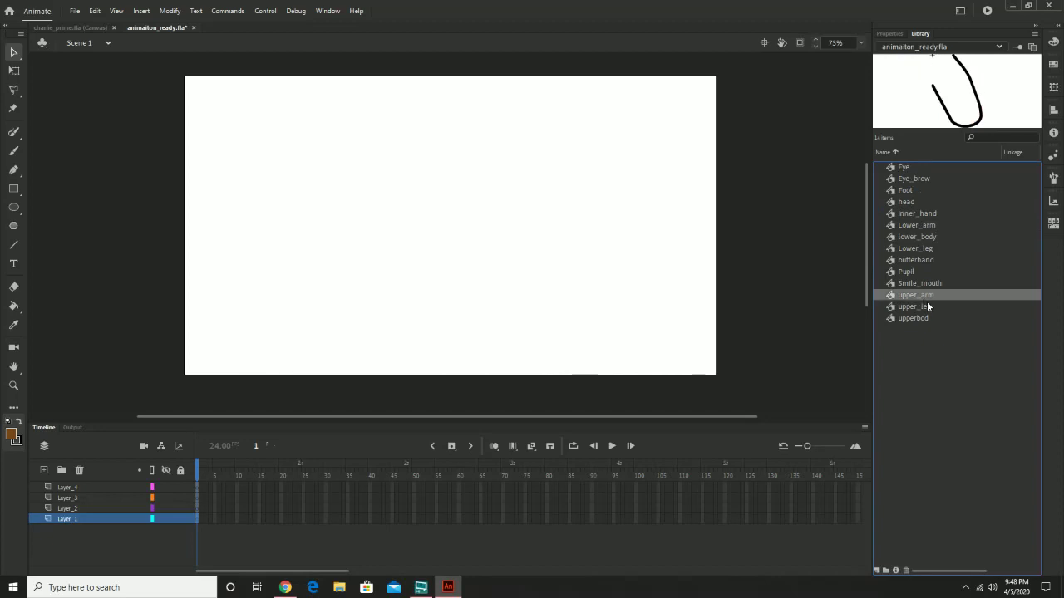
{"action": "left_click", "coordinate": [923, 306]}
{"action": "left_click", "coordinate": [923, 285]}
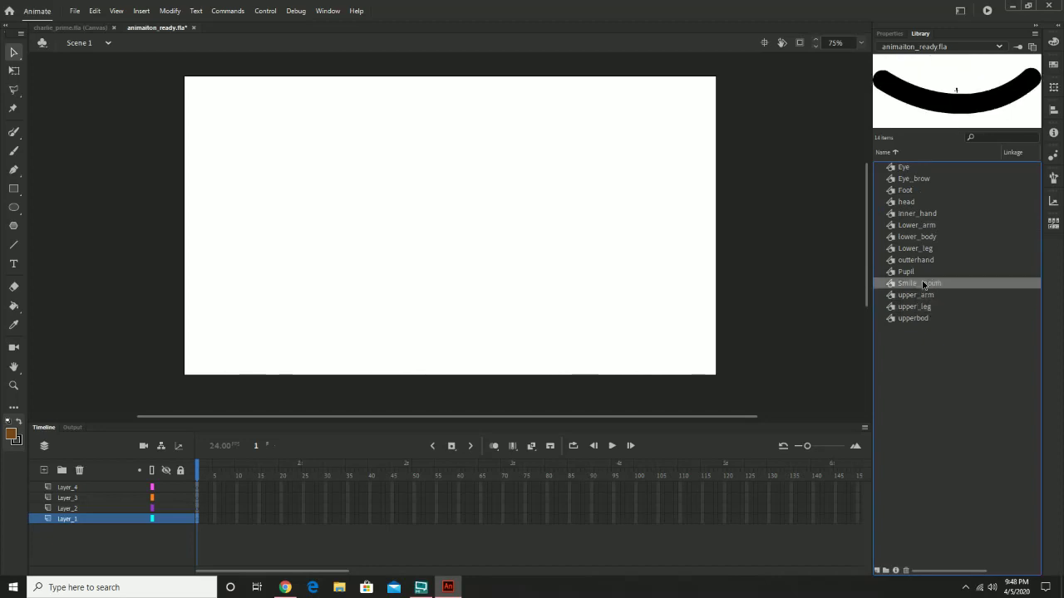
{"action": "left_click", "coordinate": [927, 295]}
{"action": "left_click_drag", "start_coordinate": [927, 292], "coordinate": [424, 179]}
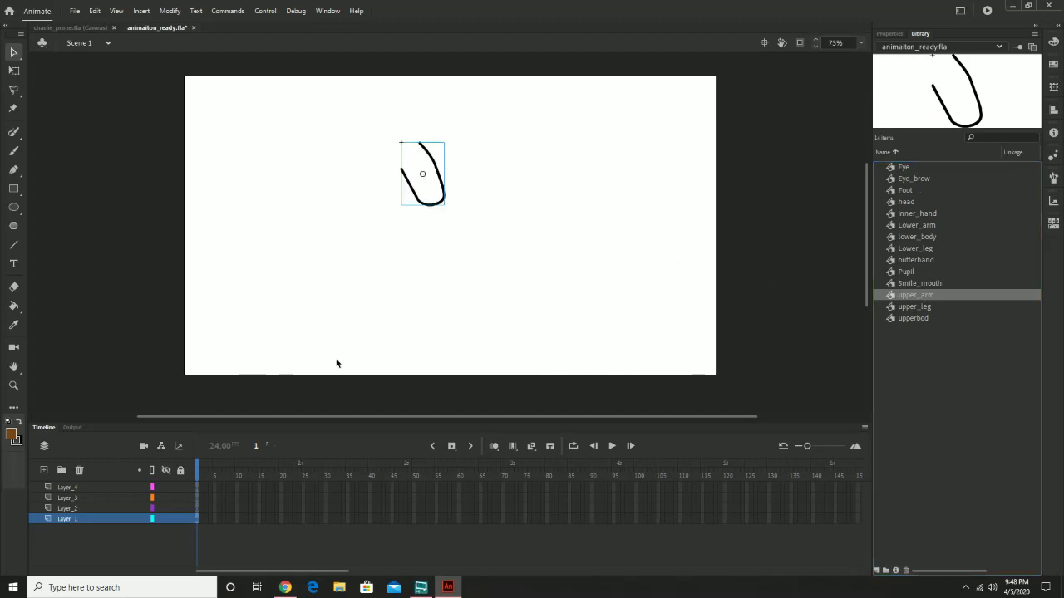
Move Layer_1 directly below Layer_4 and rename it upper_arm_far
{"action": "left_click_drag", "start_coordinate": [69, 520], "coordinate": [72, 497]}
{"action": "double_click", "coordinate": [67, 497]}
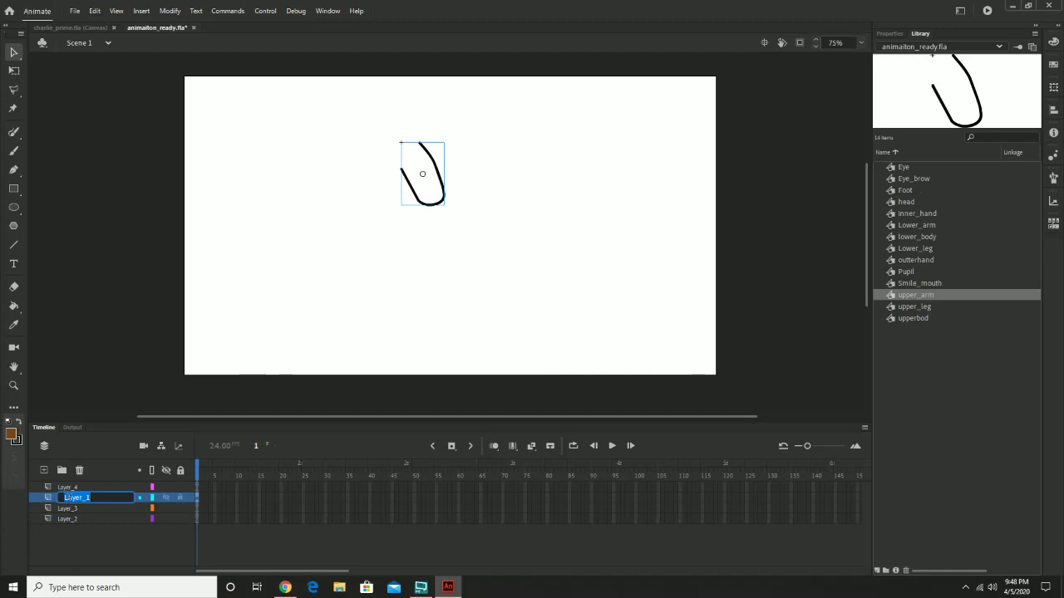
{"action": "type", "text": "upper_arm"}
{"action": "type", "text": "_far"}
{"action": "key", "text": "Return"}
Place the upperbod symbol on the stage to the right of the upper arm
{"action": "left_click", "coordinate": [924, 248]}
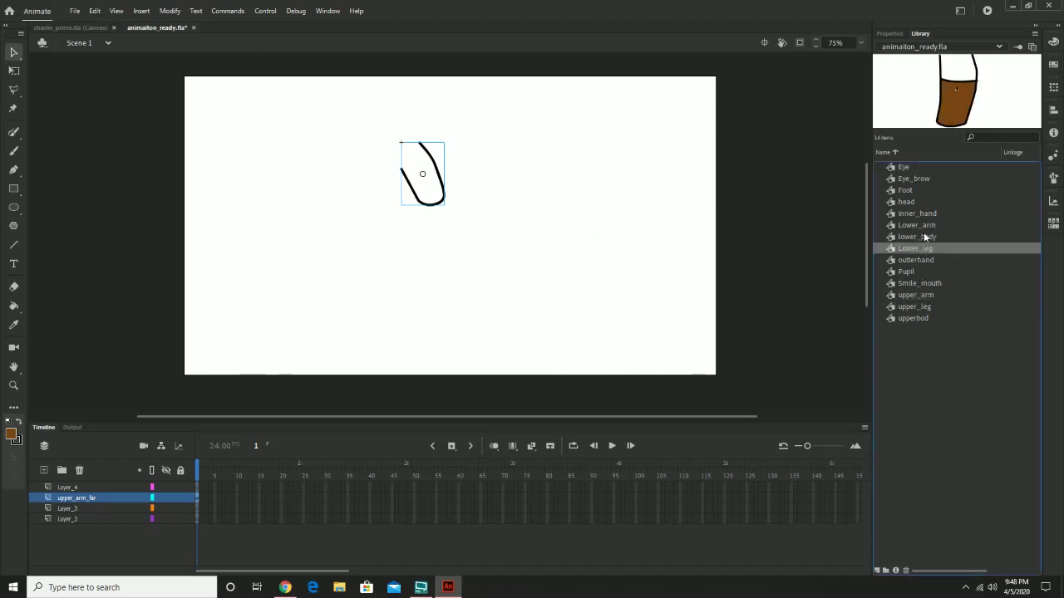
{"action": "left_click", "coordinate": [924, 306]}
{"action": "left_click", "coordinate": [922, 318]}
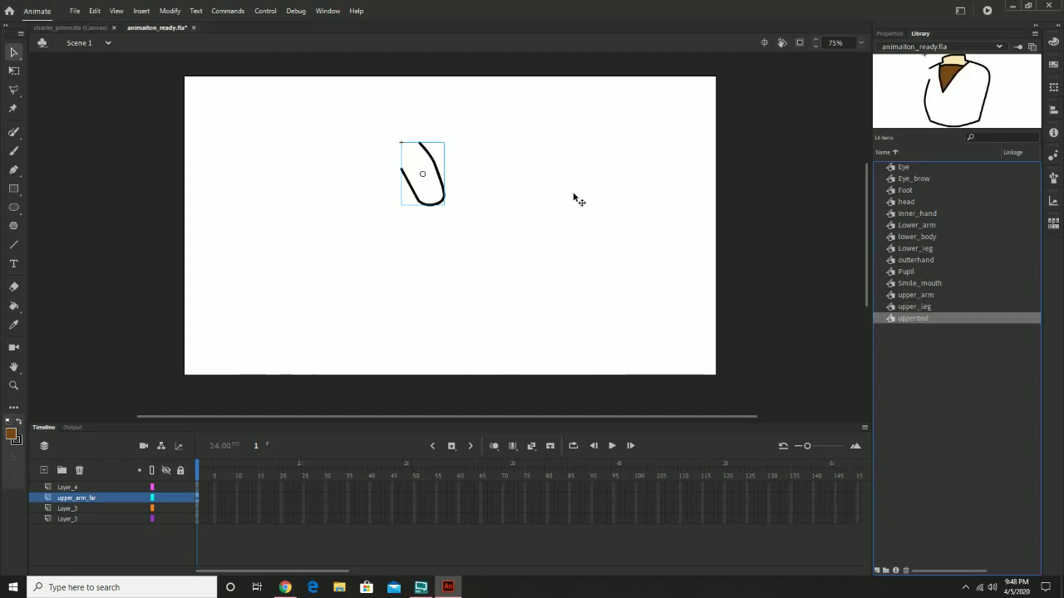
{"action": "left_click_drag", "start_coordinate": [573, 197], "coordinate": [573, 196]}
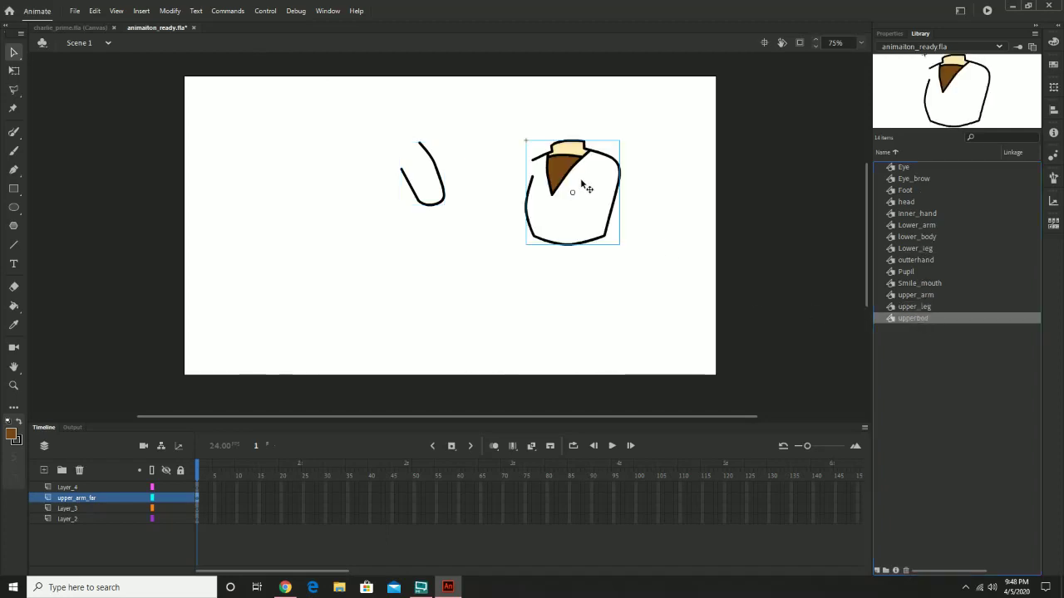
Flip the upper arm instance horizontally
{"action": "left_click", "coordinate": [429, 171]}
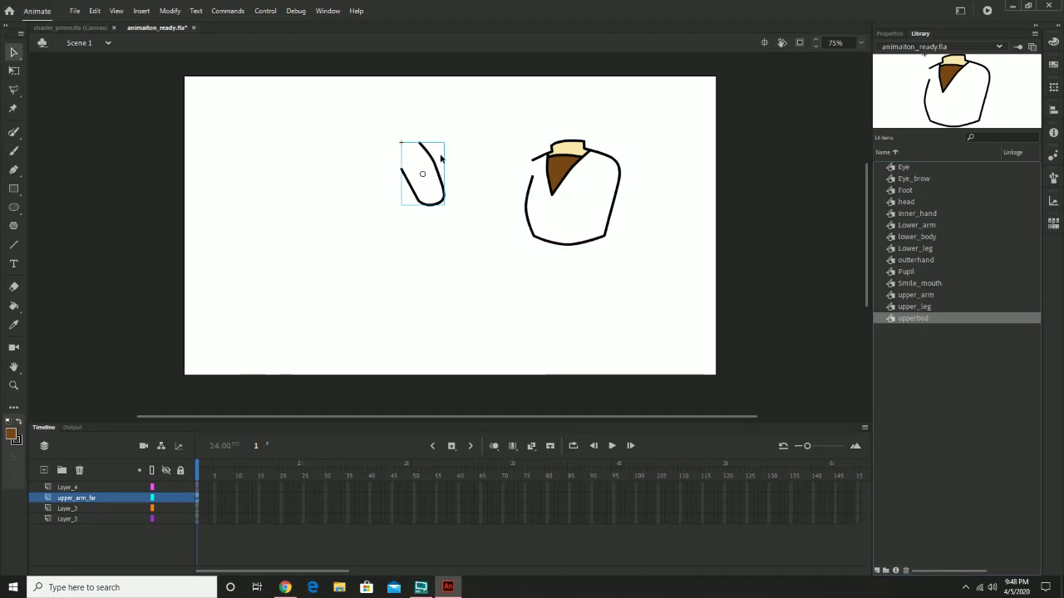
{"action": "left_click", "coordinate": [169, 11]}
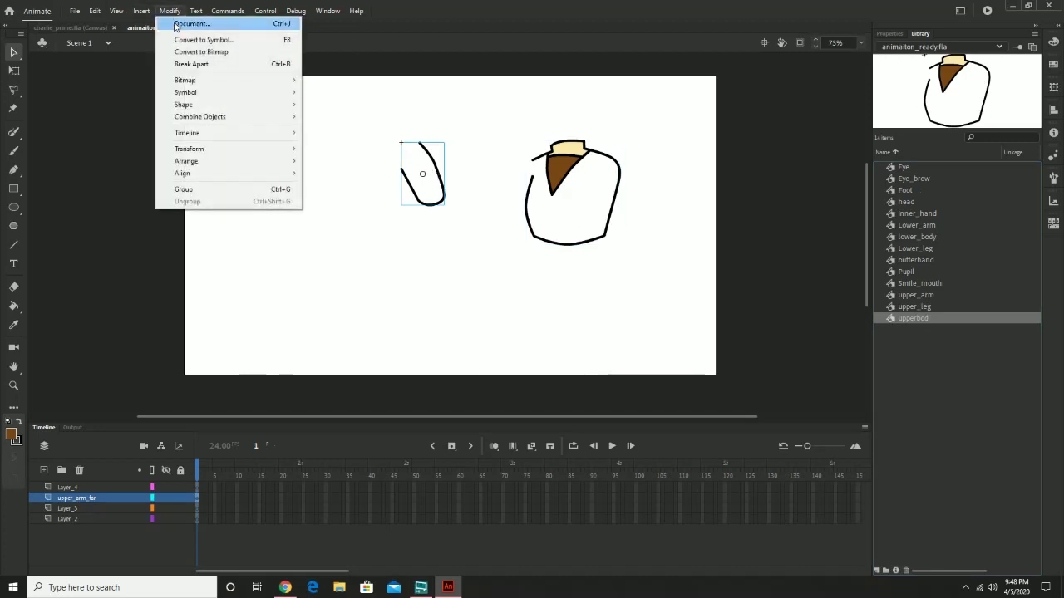
{"action": "mouse_move", "coordinate": [231, 148]}
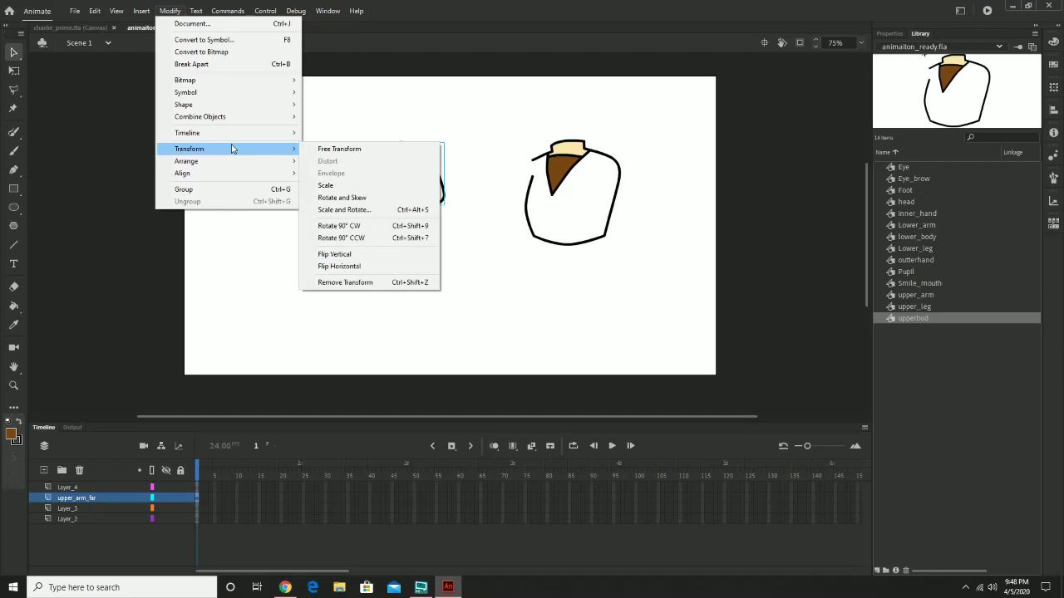
{"action": "left_click", "coordinate": [388, 266]}
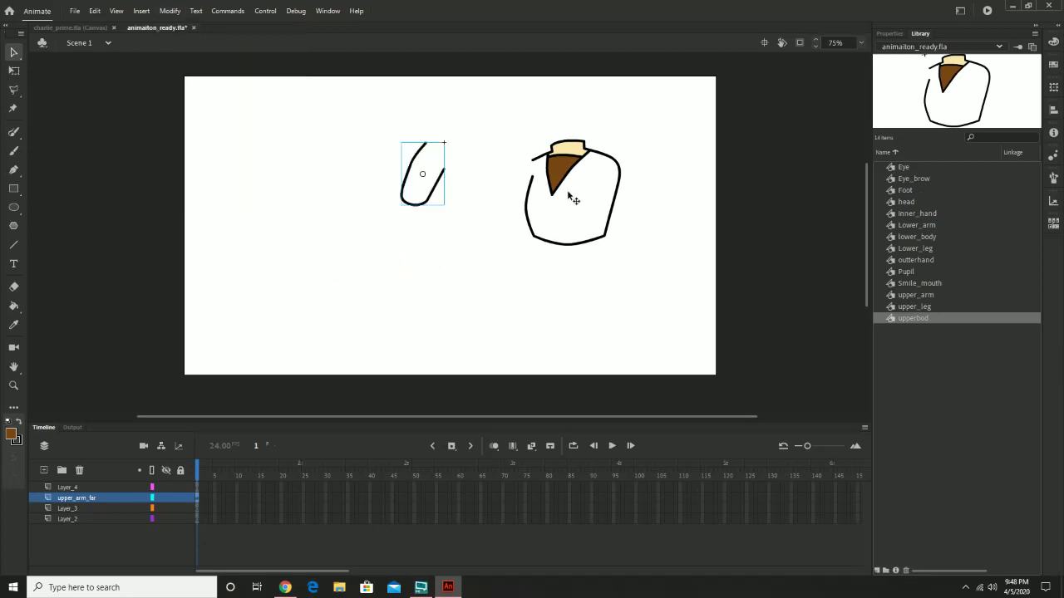
Delete the upperbod instance from the stage, keeping only the upper arm
{"action": "left_click_drag", "start_coordinate": [571, 197], "coordinate": [465, 173]}
{"action": "key", "text": "Delete"}
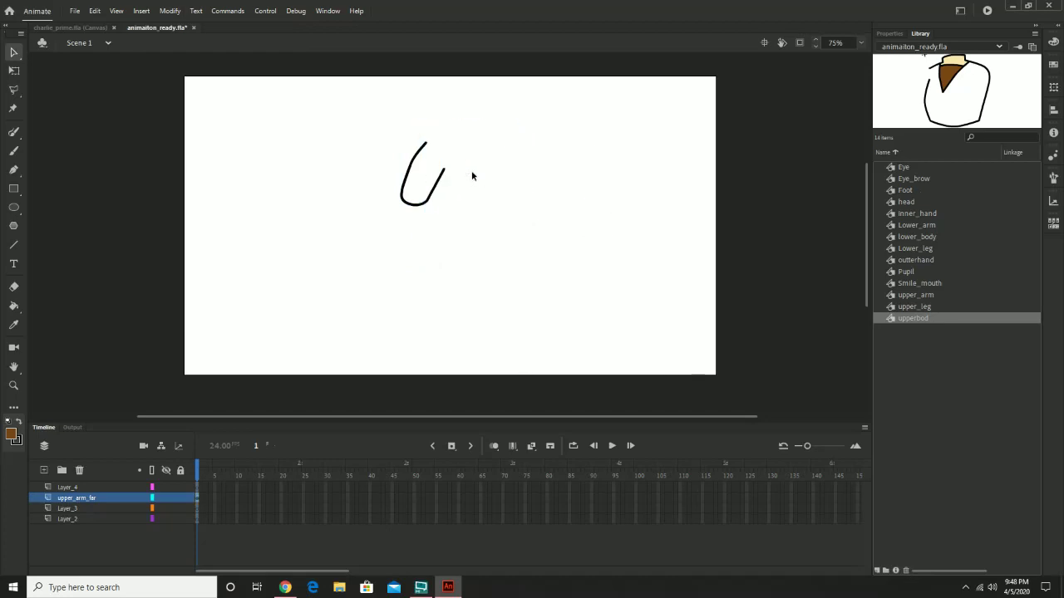
{"action": "left_click", "coordinate": [432, 204]}
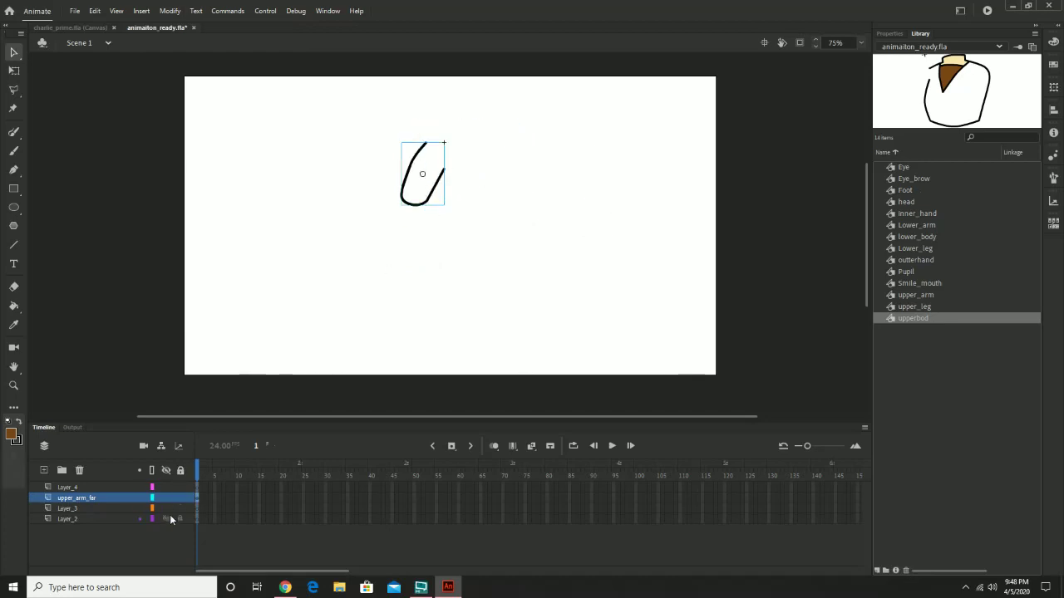
Rename Layer_3 as lower_arm_far
{"action": "left_click", "coordinate": [74, 508]}
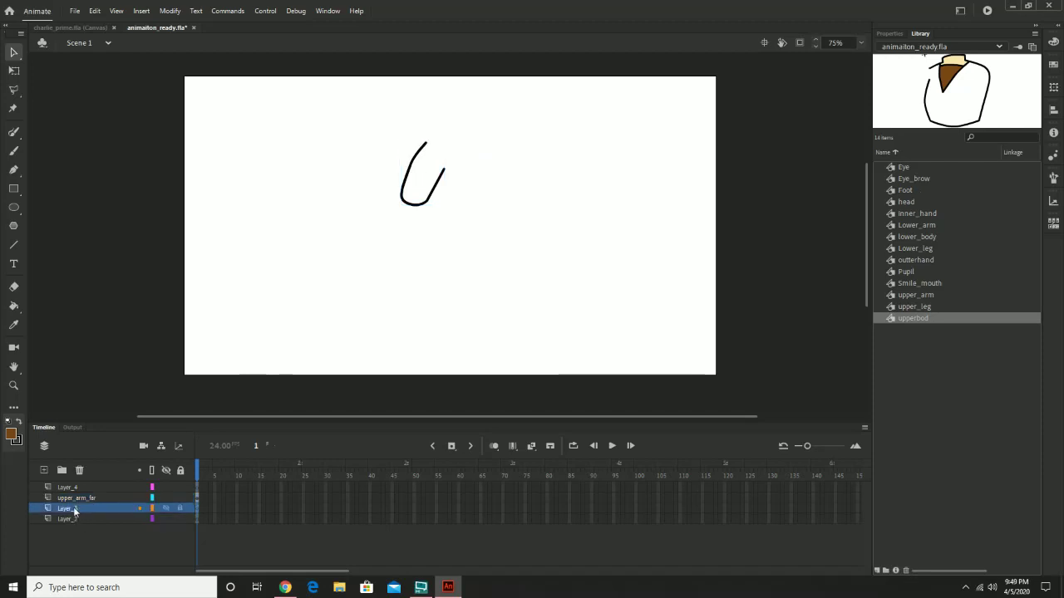
{"action": "double_click", "coordinate": [74, 508]}
{"action": "type", "text": "l"}
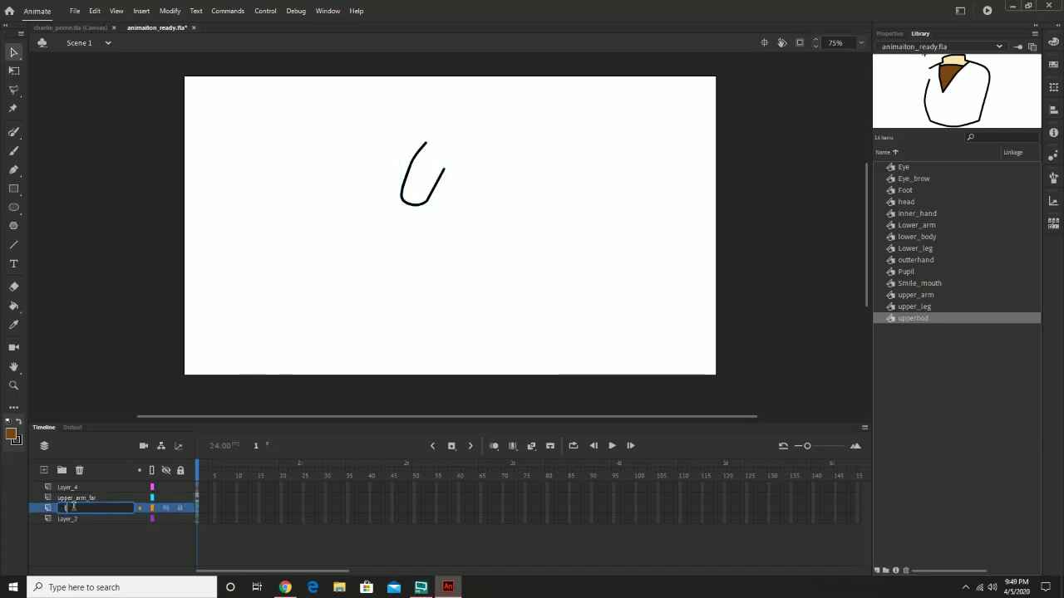
{"action": "type", "text": "ower_arm_far"}
{"action": "key", "text": "Return"}
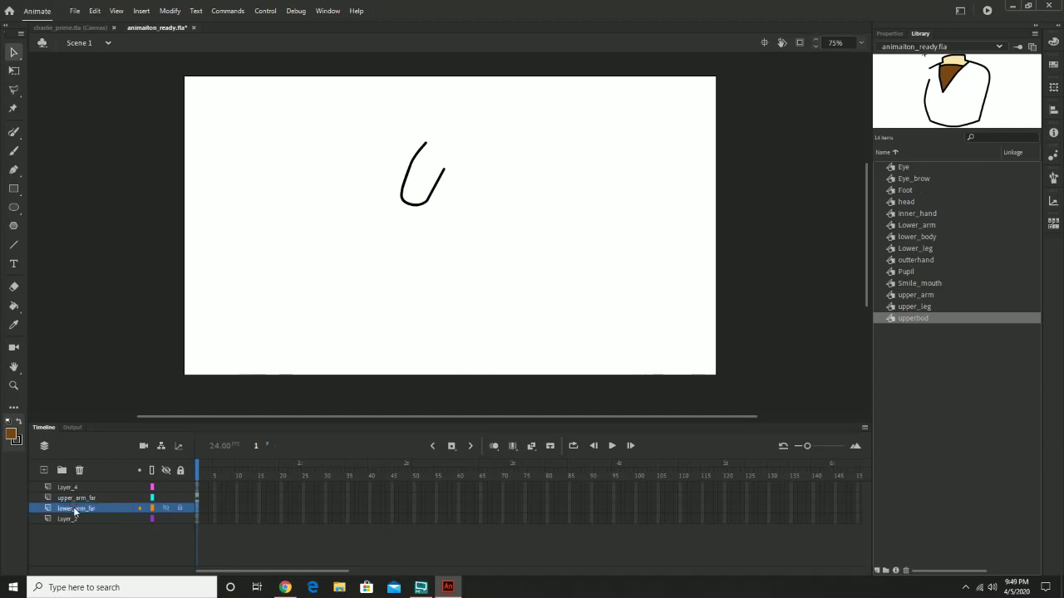
Place the Lower_arm symbol from the library on the stage in the lower_arm_far layer, just below the upper arm
{"action": "left_click", "coordinate": [923, 225]}
{"action": "left_click", "coordinate": [926, 238]}
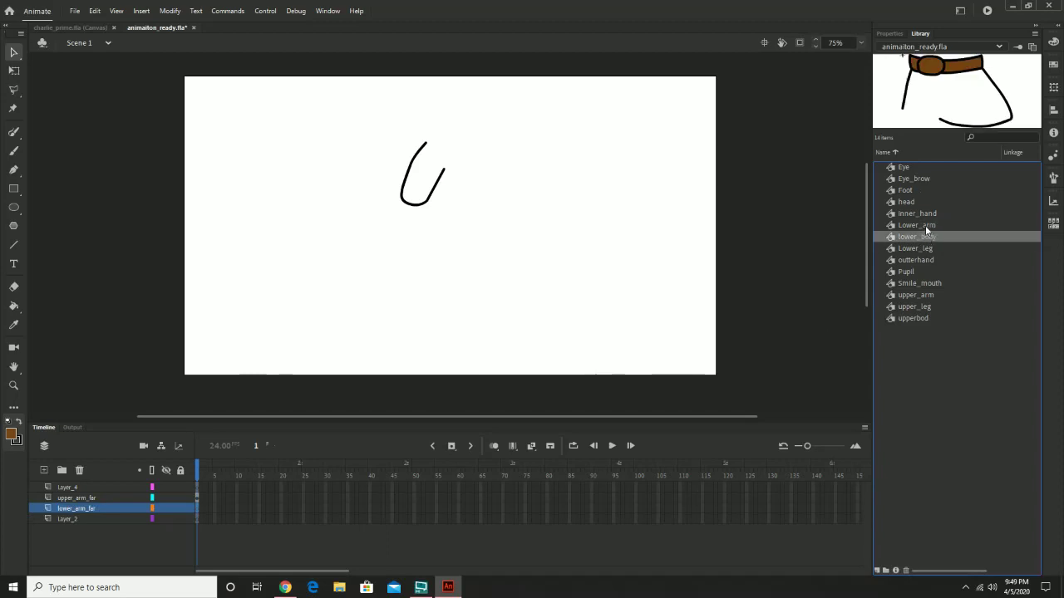
{"action": "left_click", "coordinate": [925, 249]}
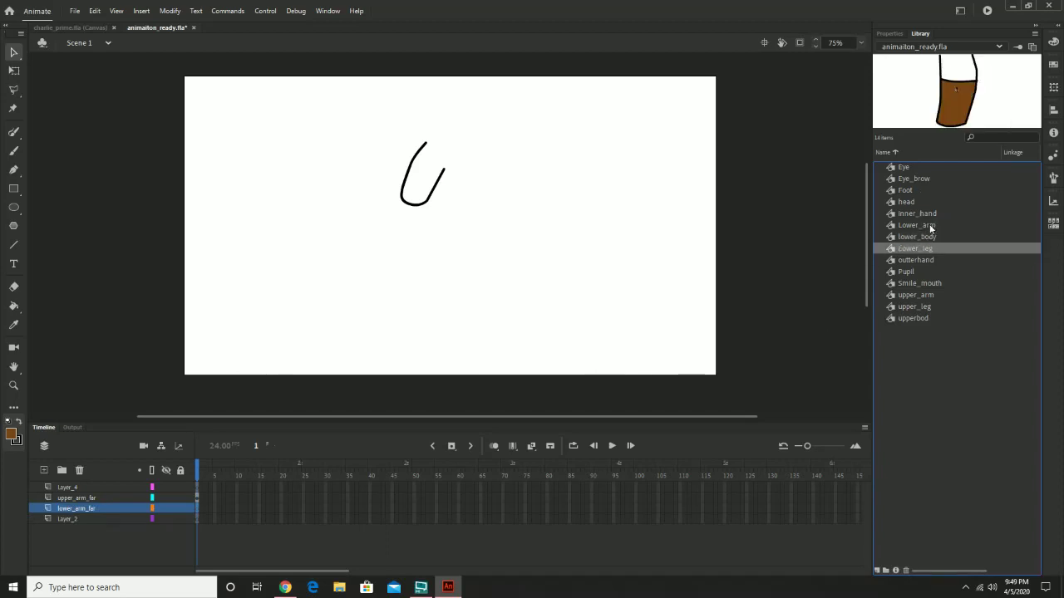
{"action": "left_click_drag", "start_coordinate": [923, 225], "coordinate": [459, 228]}
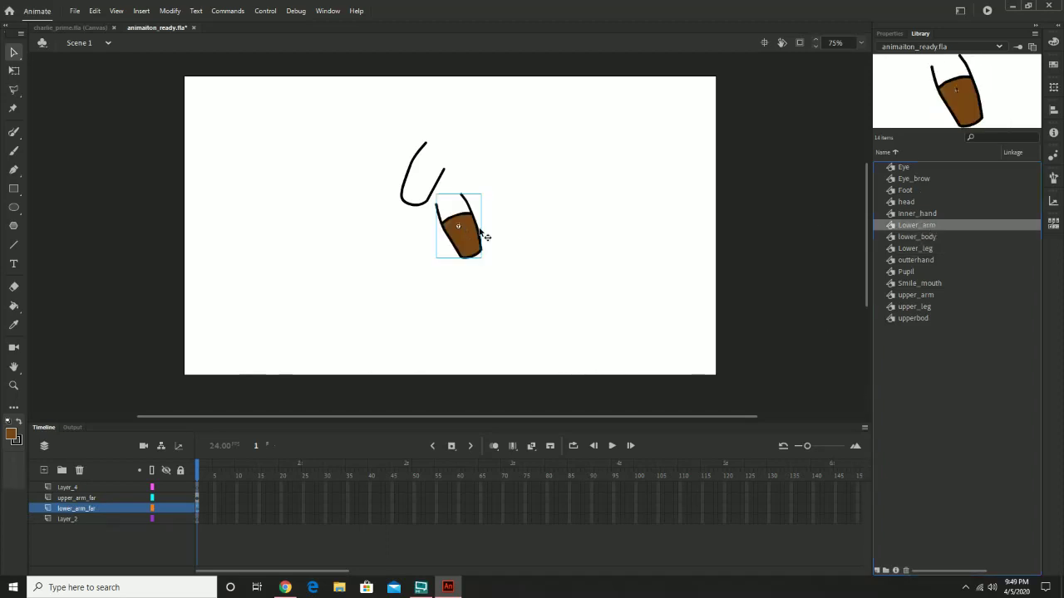
Flip the lower arm instance horizontally and move it under the end of the upper arm
{"action": "left_click", "coordinate": [166, 11]}
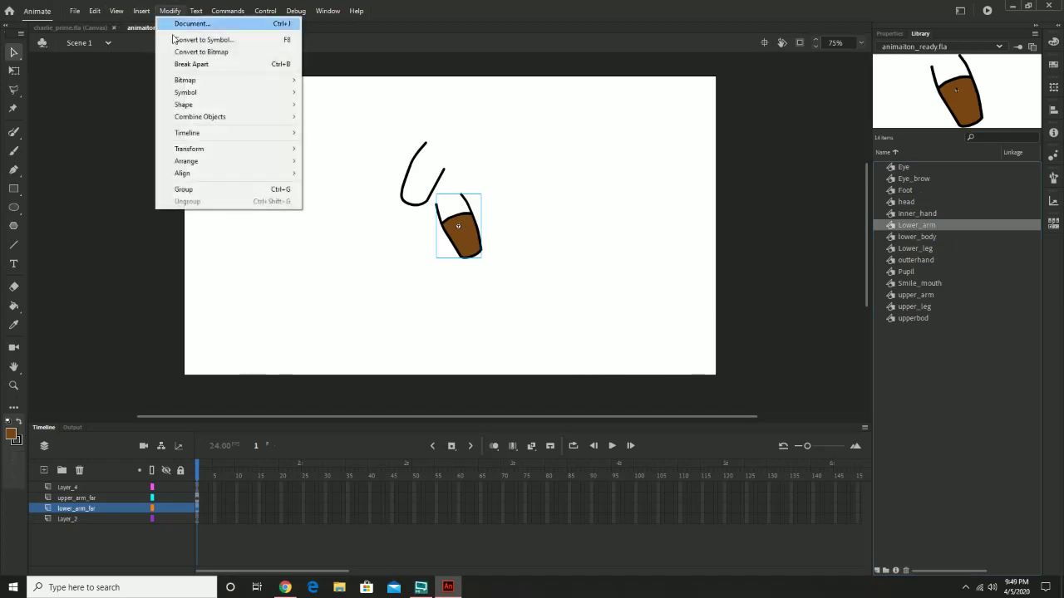
{"action": "mouse_move", "coordinate": [256, 148]}
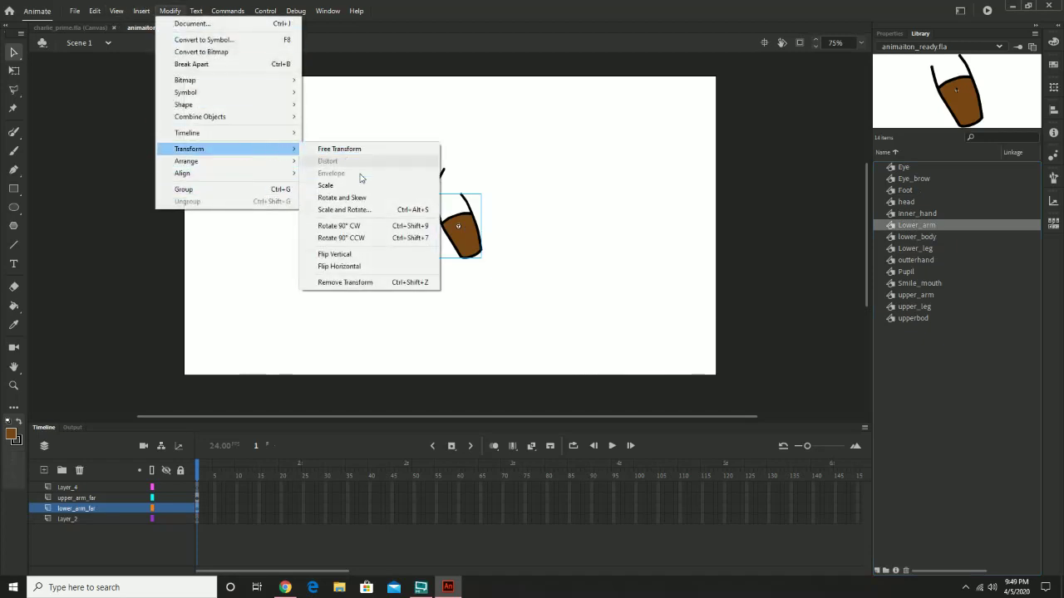
{"action": "left_click", "coordinate": [339, 266]}
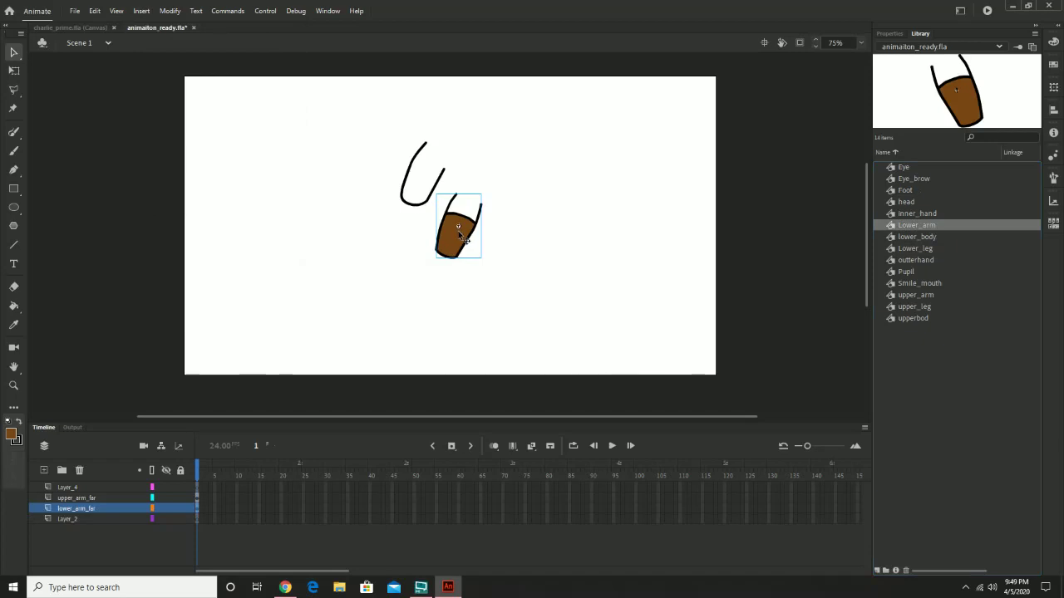
{"action": "left_click_drag", "start_coordinate": [457, 236], "coordinate": [399, 238]}
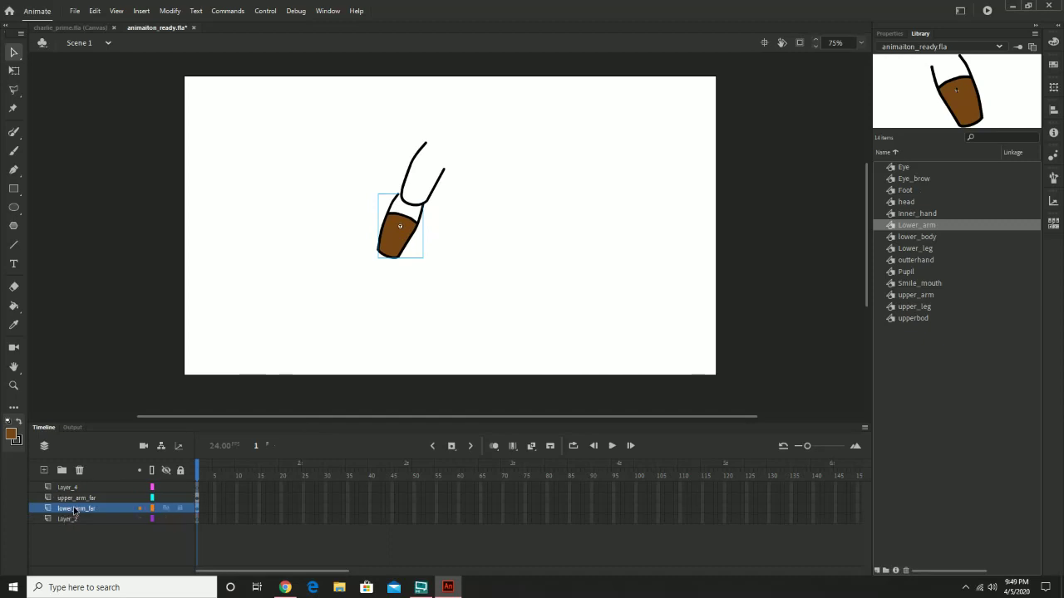
Move the lower_arm_far layer above upper_arm_far and align the lower arm's outlines with the elbow end of the upper arm
{"action": "left_click_drag", "start_coordinate": [75, 508], "coordinate": [75, 498]}
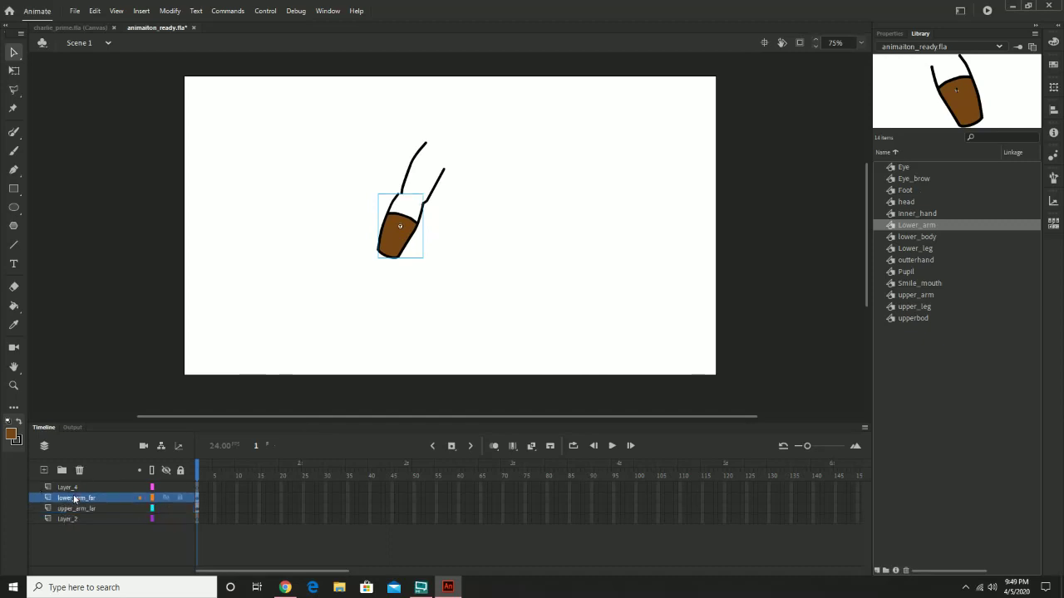
{"action": "left_click", "coordinate": [435, 231]}
{"action": "left_click_drag", "start_coordinate": [394, 235], "coordinate": [398, 230]}
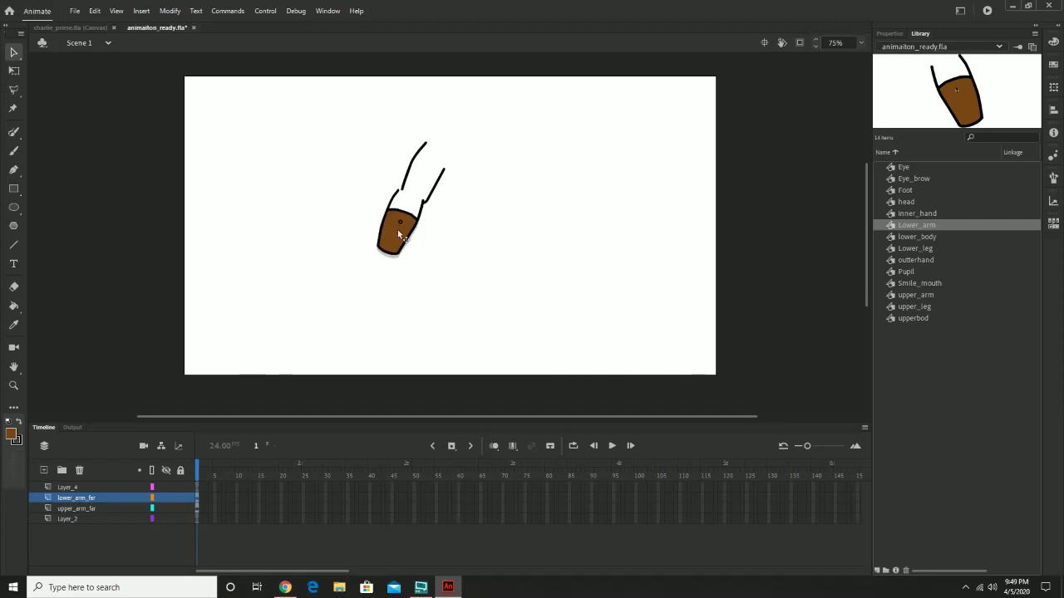
{"action": "key", "text": "z"}
{"action": "left_click", "coordinate": [427, 228]}
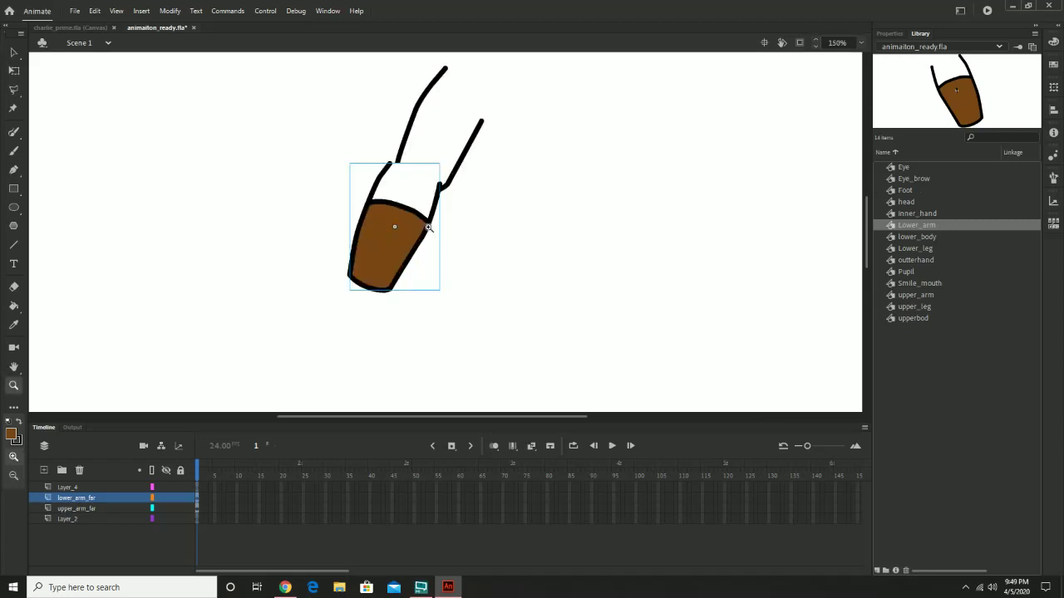
{"action": "left_click", "coordinate": [427, 227]}
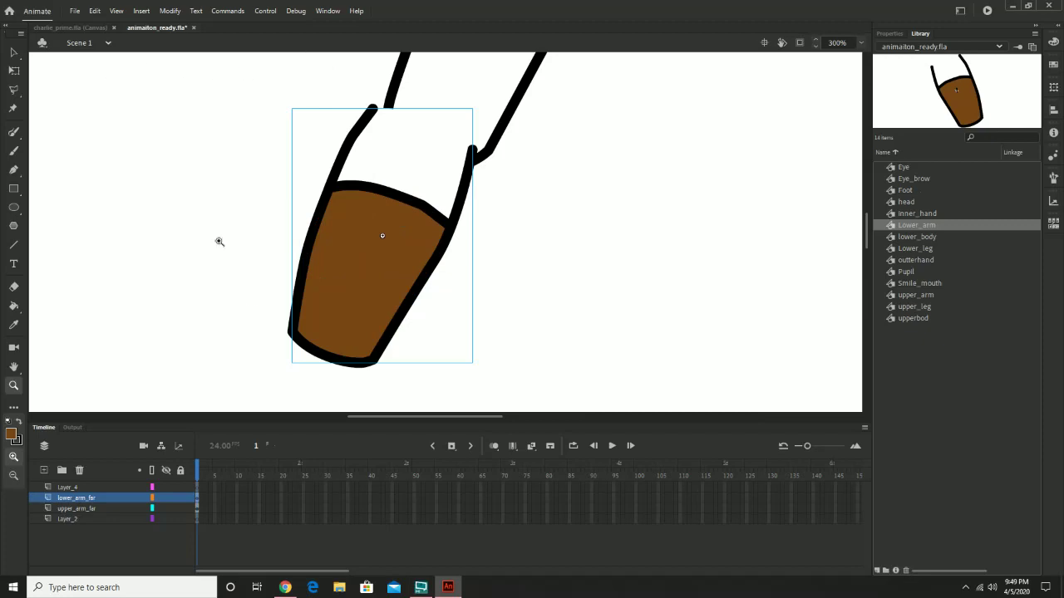
{"action": "left_click", "coordinate": [13, 51]}
{"action": "mouse_move", "coordinate": [371, 180]}
{"action": "left_mouse_down"}
{"action": "mouse_move", "coordinate": [375, 209]}
{"action": "mouse_move", "coordinate": [381, 180]}
{"action": "left_mouse_up"}
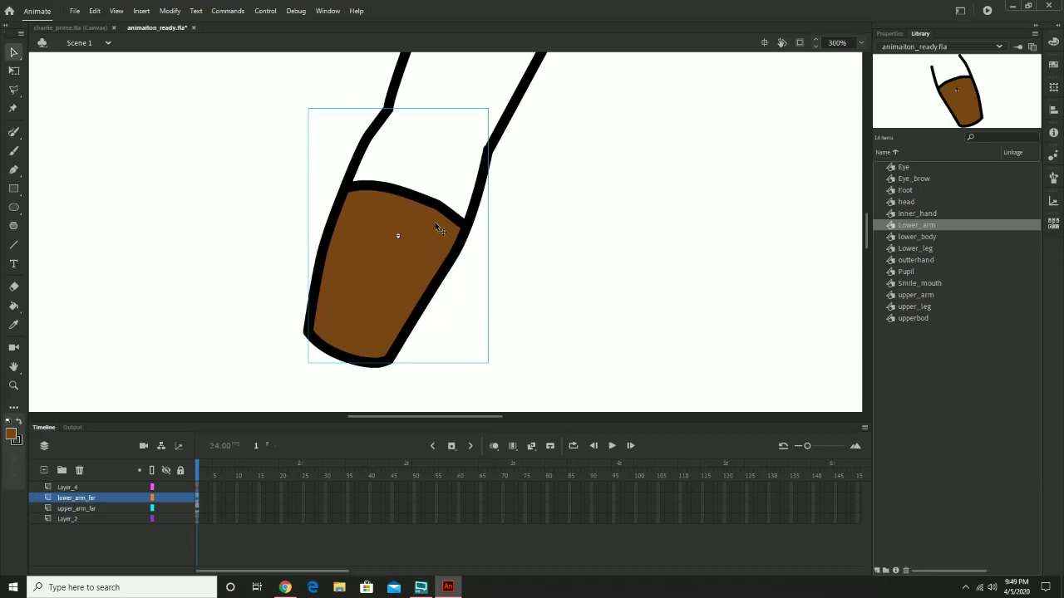
{"action": "left_click", "coordinate": [621, 286]}
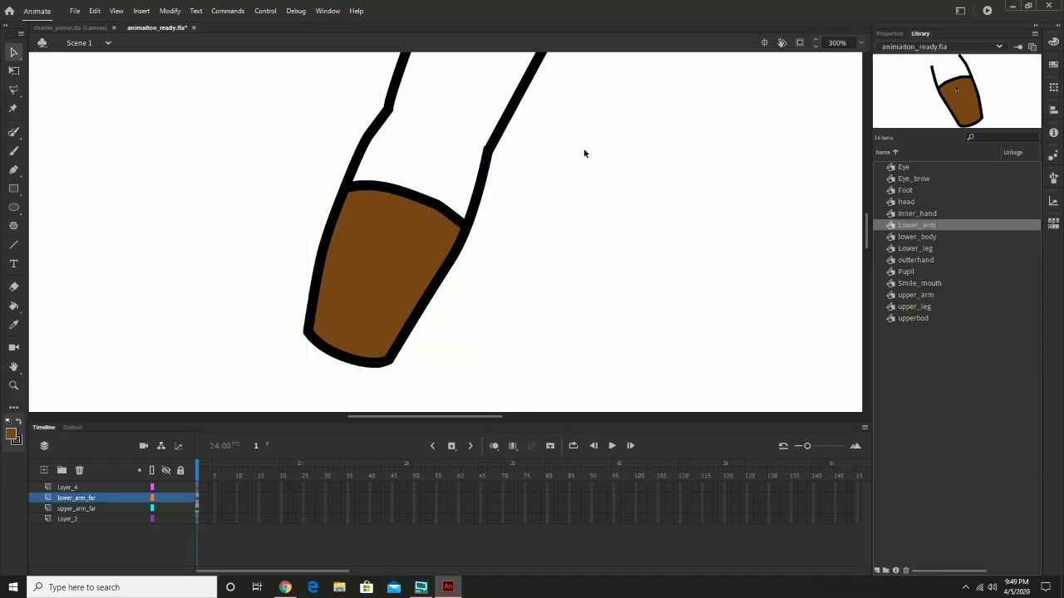
Try moving the upper arm away from the lower arm, undo the move, and select the lower arm
{"action": "left_click_drag", "start_coordinate": [487, 95], "coordinate": [631, 123]}
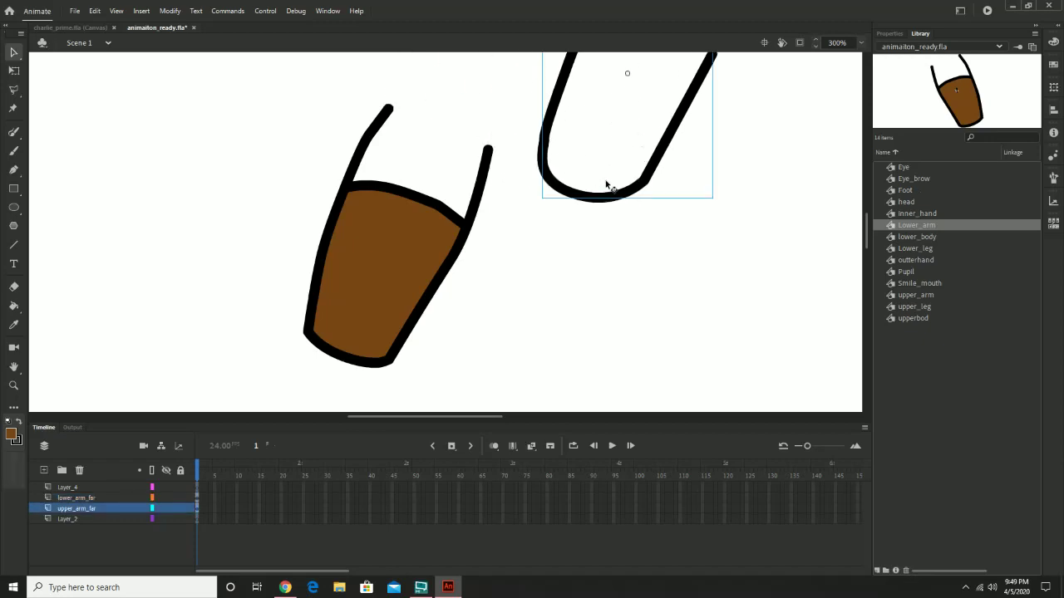
{"action": "key", "text": "ctrl+z"}
{"action": "left_click", "coordinate": [466, 187]}
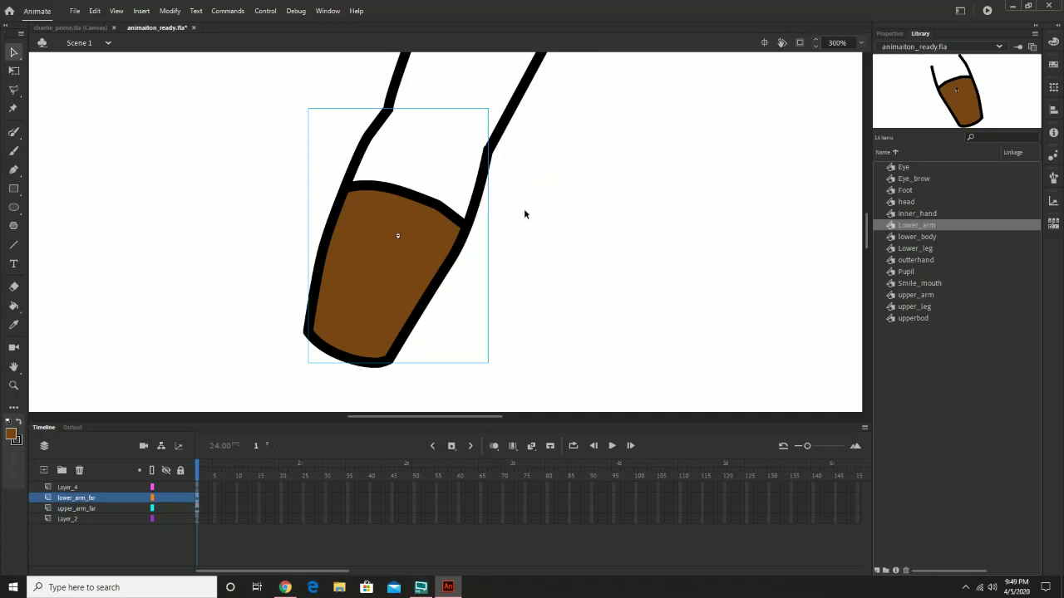
Place the inner_hand symbol from the library in Layer_4 and move it onto the wrist end of the lower arm
{"action": "mouse_move", "coordinate": [506, 294]}
{"action": "left_mouse_down"}
{"action": "mouse_move", "coordinate": [544, 288]}
{"action": "mouse_move", "coordinate": [543, 209]}
{"action": "mouse_move", "coordinate": [522, 225]}
{"action": "left_mouse_up"}
{"action": "left_click", "coordinate": [67, 488]}
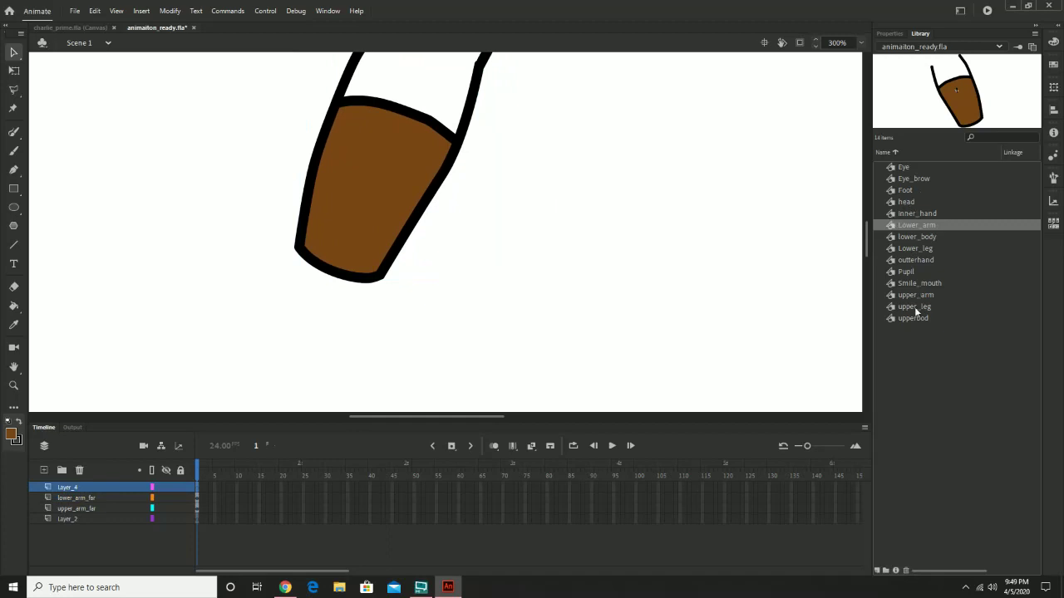
{"action": "left_click", "coordinate": [921, 251]}
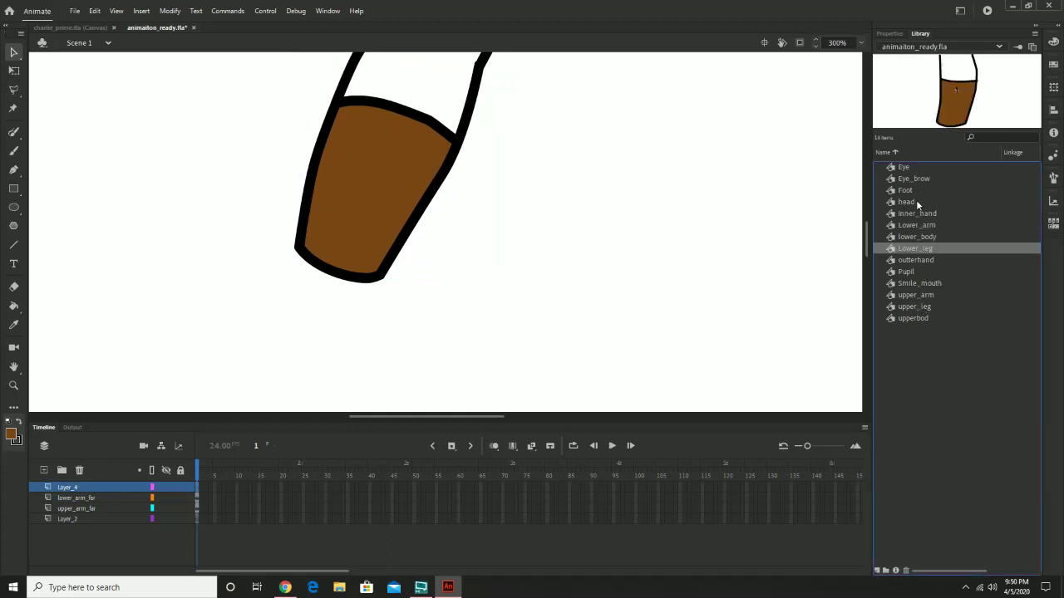
{"action": "left_click", "coordinate": [906, 188]}
{"action": "left_click", "coordinate": [913, 214]}
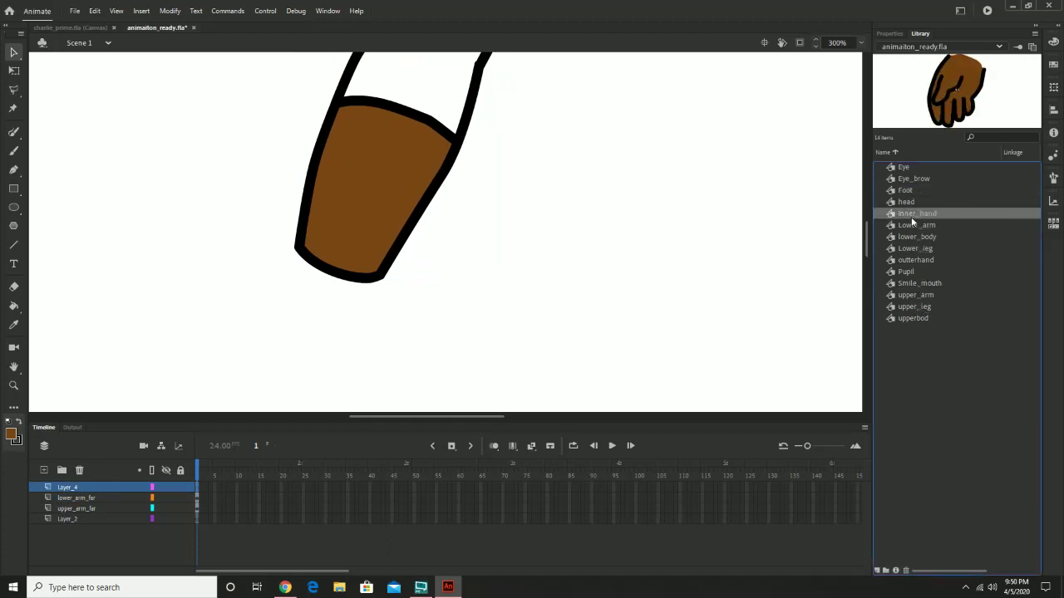
{"action": "left_click_drag", "start_coordinate": [920, 213], "coordinate": [549, 287]}
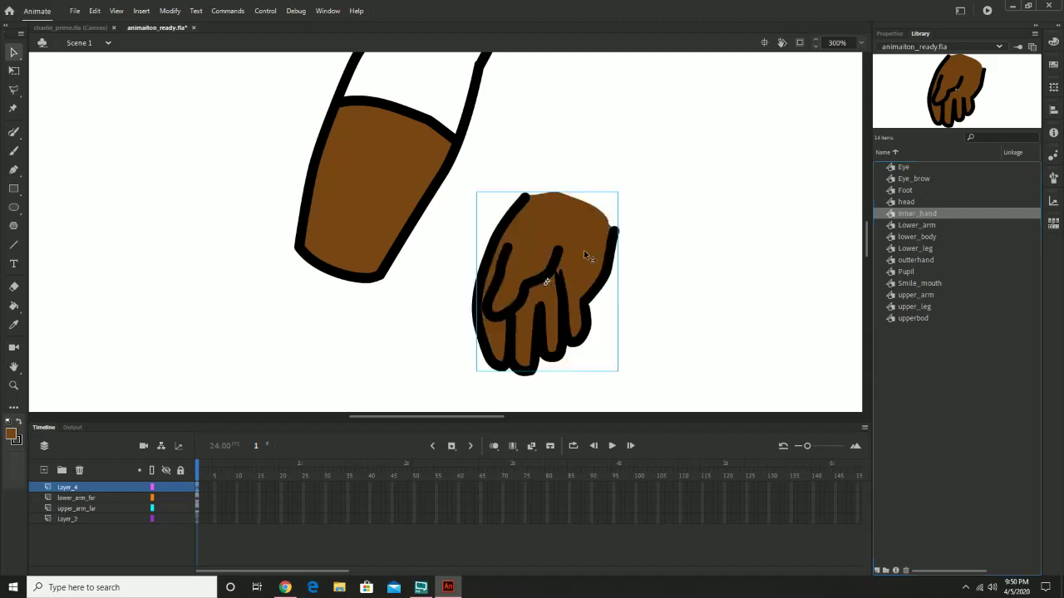
{"action": "left_click_drag", "start_coordinate": [583, 250], "coordinate": [354, 288]}
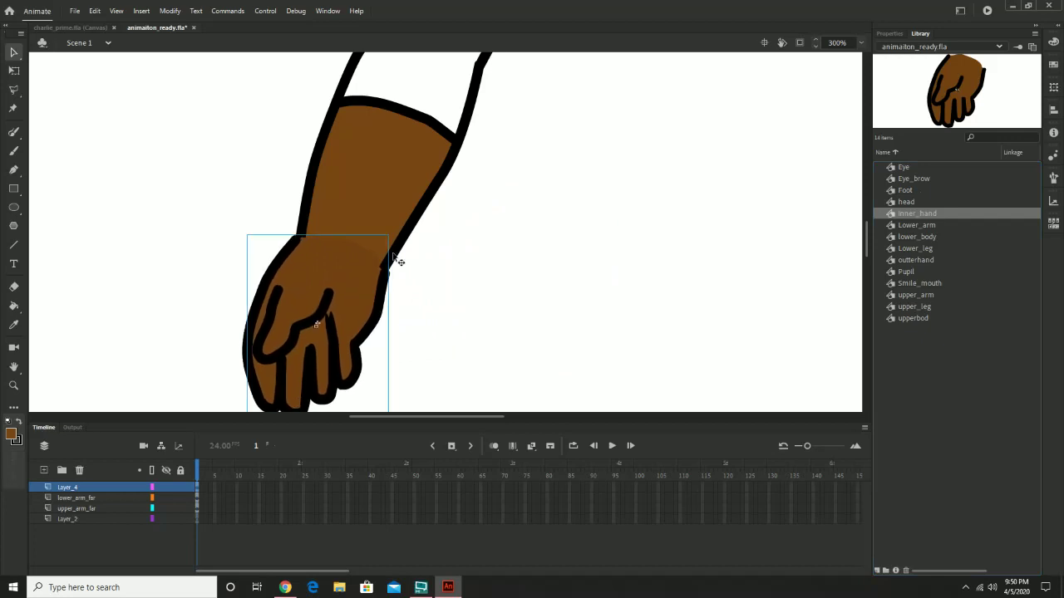
Scale the hand down slightly with Free Transform so its outlines meet the wrist outlines of the lower arm
{"action": "left_click_drag", "start_coordinate": [484, 311], "coordinate": [503, 241]}
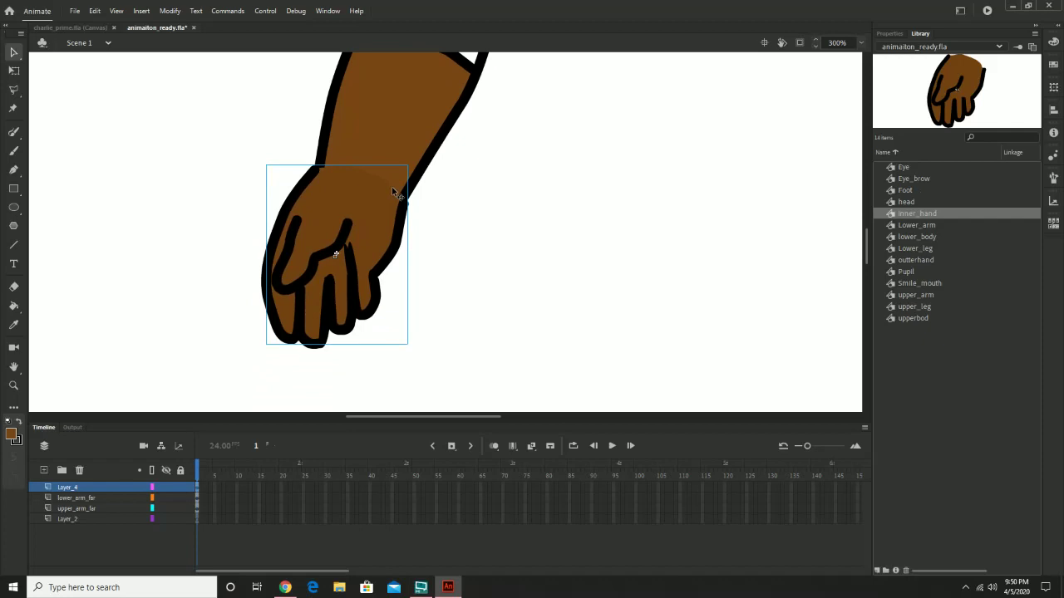
{"action": "left_click", "coordinate": [13, 70]}
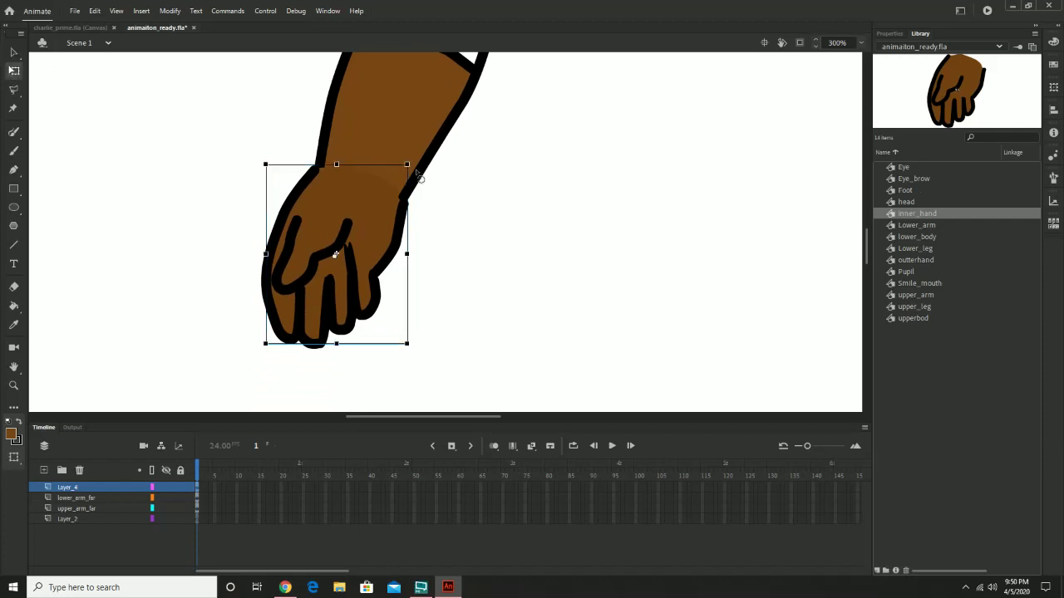
{"action": "mouse_move", "coordinate": [407, 165]}
{"action": "left_mouse_down"}
{"action": "mouse_move", "coordinate": [388, 181]}
{"action": "mouse_move", "coordinate": [422, 171]}
{"action": "left_mouse_up"}
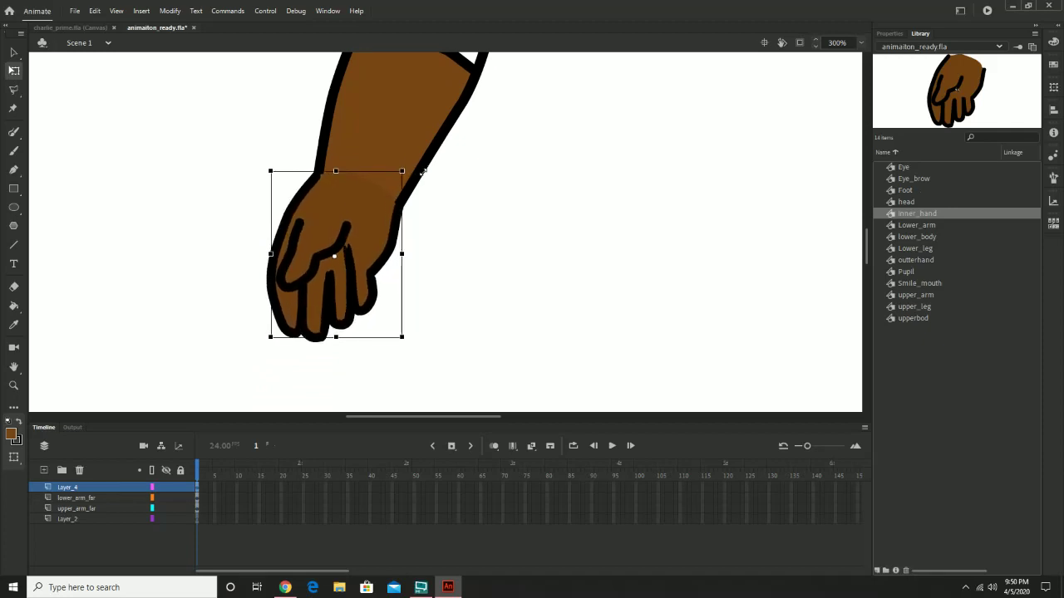
{"action": "left_click", "coordinate": [460, 195]}
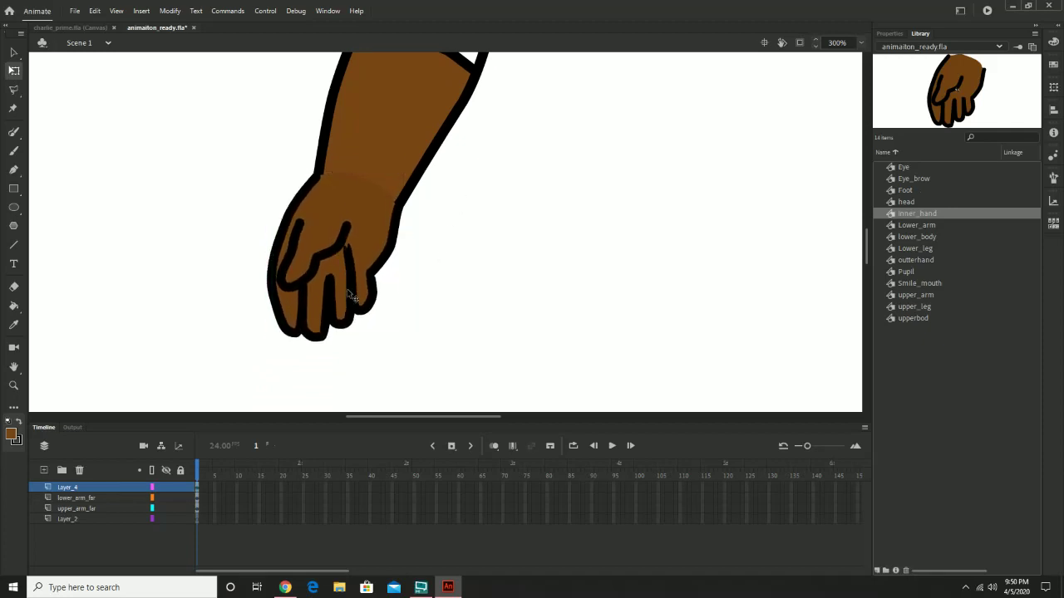
Rename Layer_4, which holds the hand, as hand_far
{"action": "double_click", "coordinate": [76, 487]}
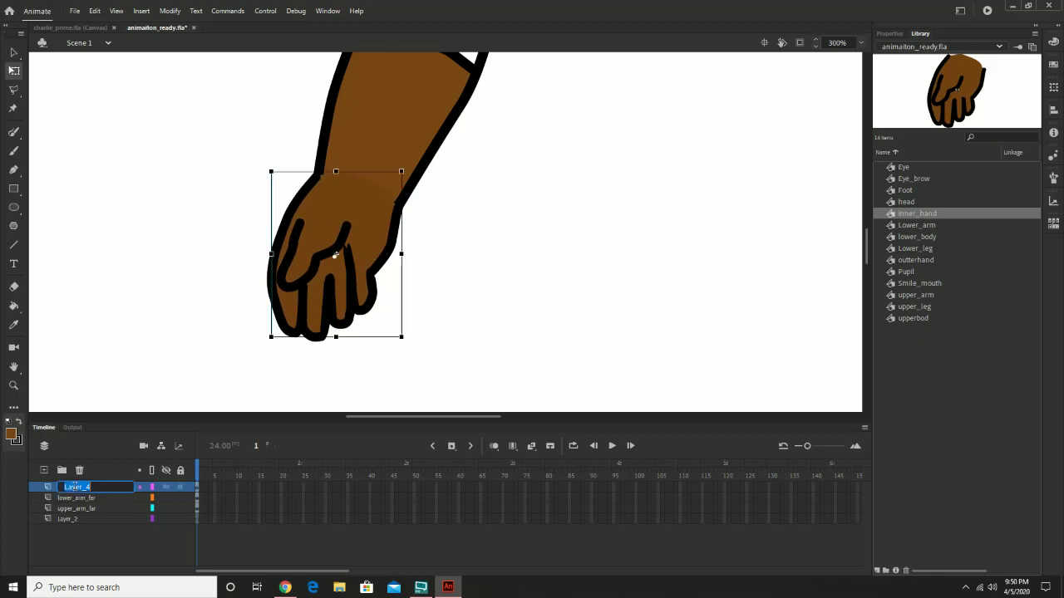
{"action": "type", "text": "hand_far"}
{"action": "key", "text": "Return"}
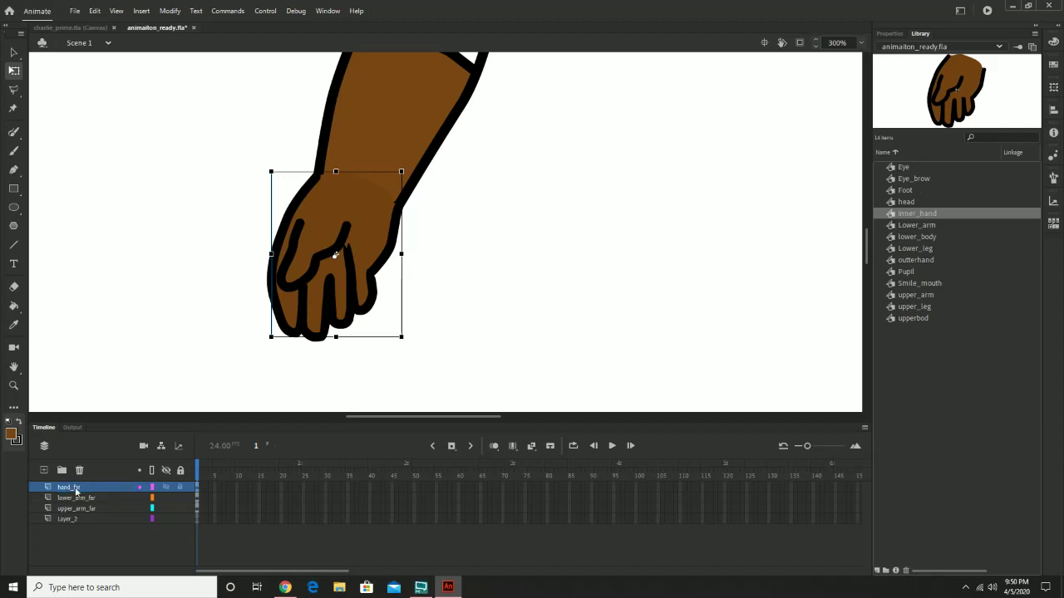
{"action": "left_click", "coordinate": [443, 242]}
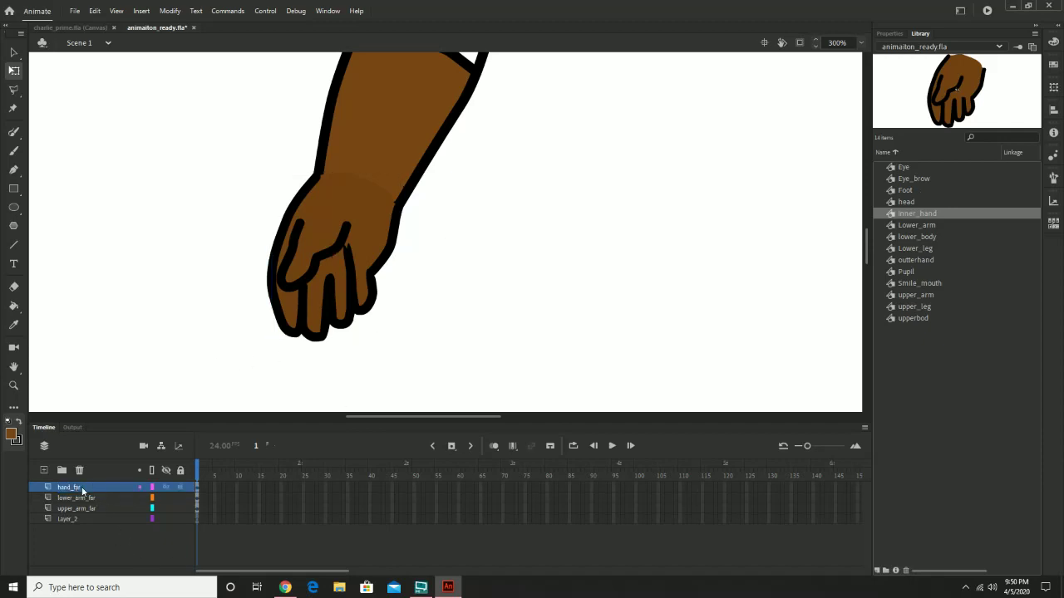
Move the empty Layer_2 to the top of the layer stack, above hand_far
{"action": "left_click", "coordinate": [74, 520]}
{"action": "left_click_drag", "start_coordinate": [75, 520], "coordinate": [111, 485]}
{"action": "key", "text": "z"}
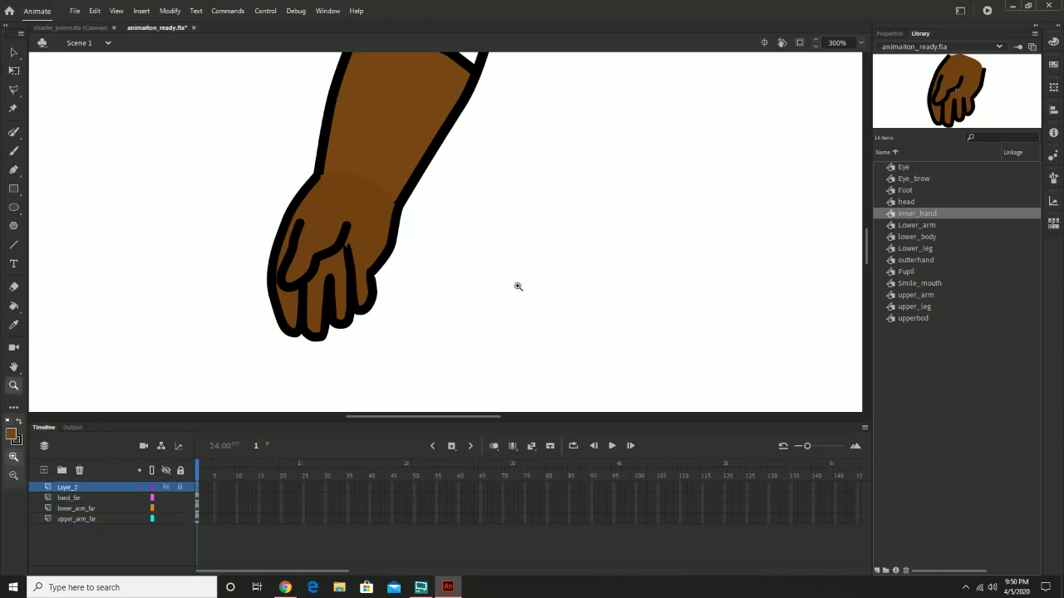
{"action": "left_click", "coordinate": [518, 288], "text": "alt"}
{"action": "left_click", "coordinate": [518, 288], "text": "alt"}
{"action": "left_click_drag", "start_coordinate": [547, 169], "coordinate": [505, 217]}
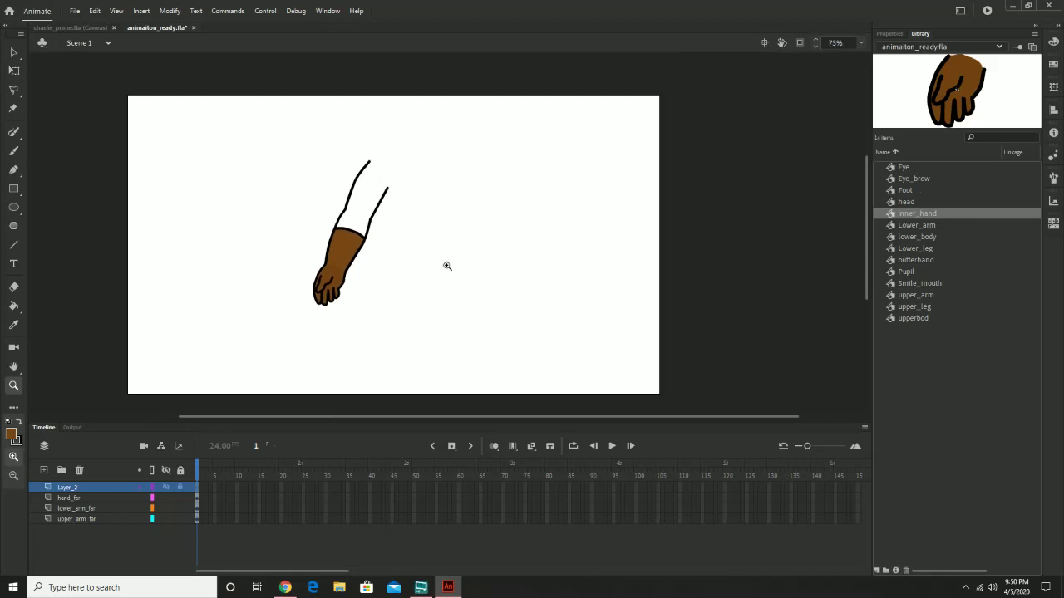
{"action": "left_click", "coordinate": [453, 264]}
{"action": "left_click_drag", "start_coordinate": [458, 264], "coordinate": [482, 219]}
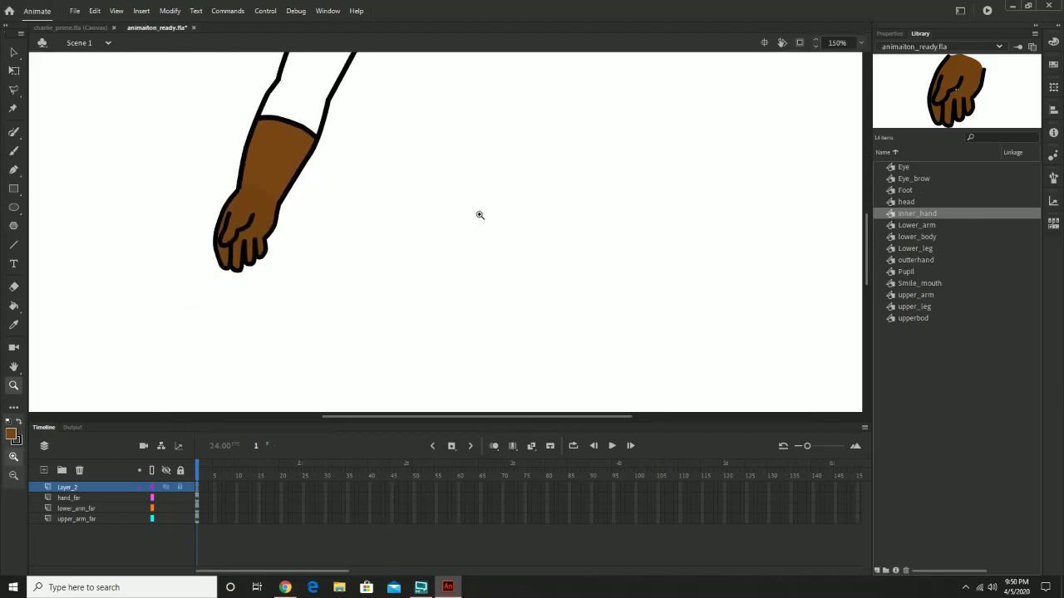
{"action": "key", "text": "alt"}
{"action": "left_click", "coordinate": [480, 217], "text": "alt"}
Add two new layers above Layer_2 and rename Layer_2 as upper_leg_far
{"action": "left_click", "coordinate": [927, 249]}
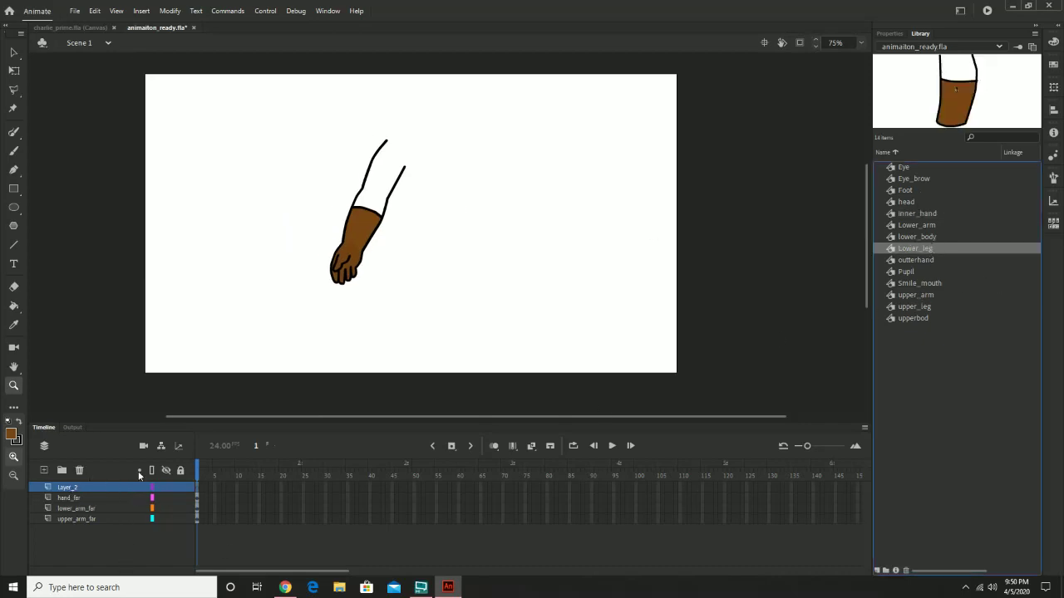
{"action": "left_click", "coordinate": [44, 470]}
{"action": "left_click", "coordinate": [44, 470]}
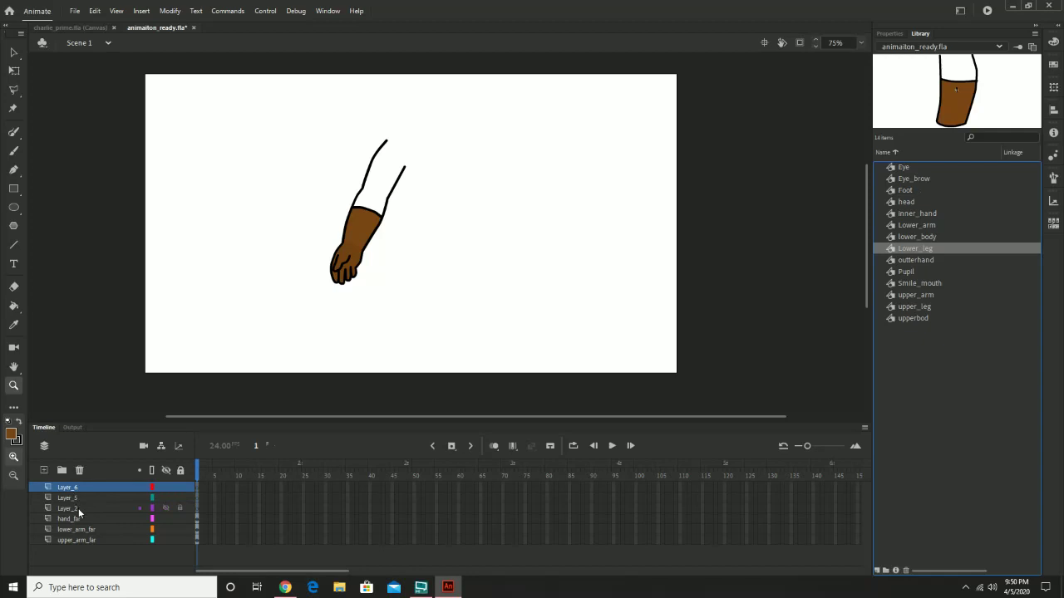
{"action": "left_click", "coordinate": [80, 513]}
{"action": "double_click", "coordinate": [78, 509]}
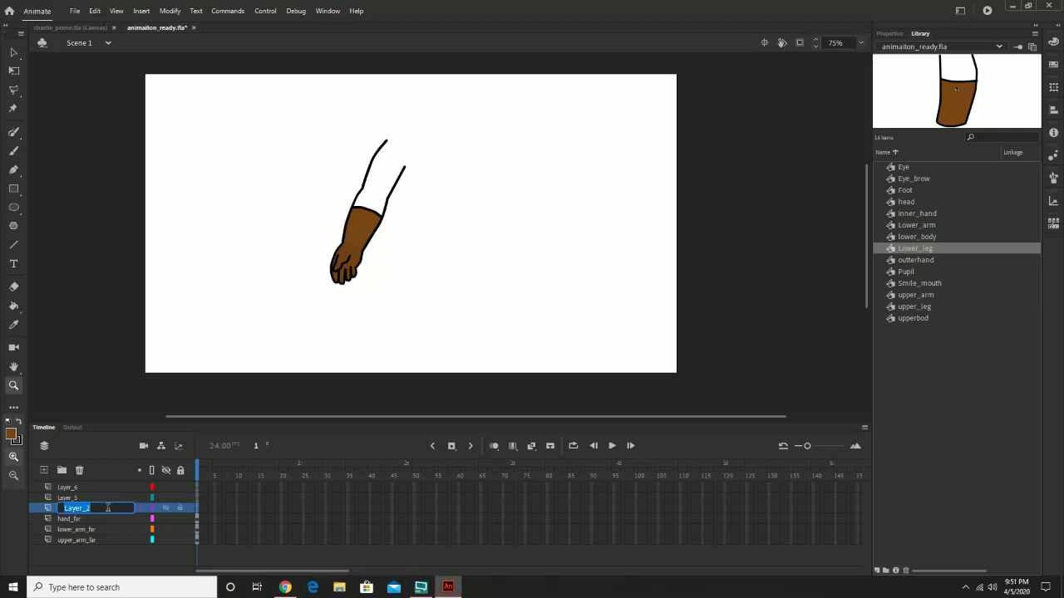
{"action": "type", "text": "upper_leg_far"}
{"action": "key", "text": "Return"}
Place the upper_leg symbol from the library in the upper_leg_far layer and flip the instance horizontally
{"action": "left_click", "coordinate": [934, 284]}
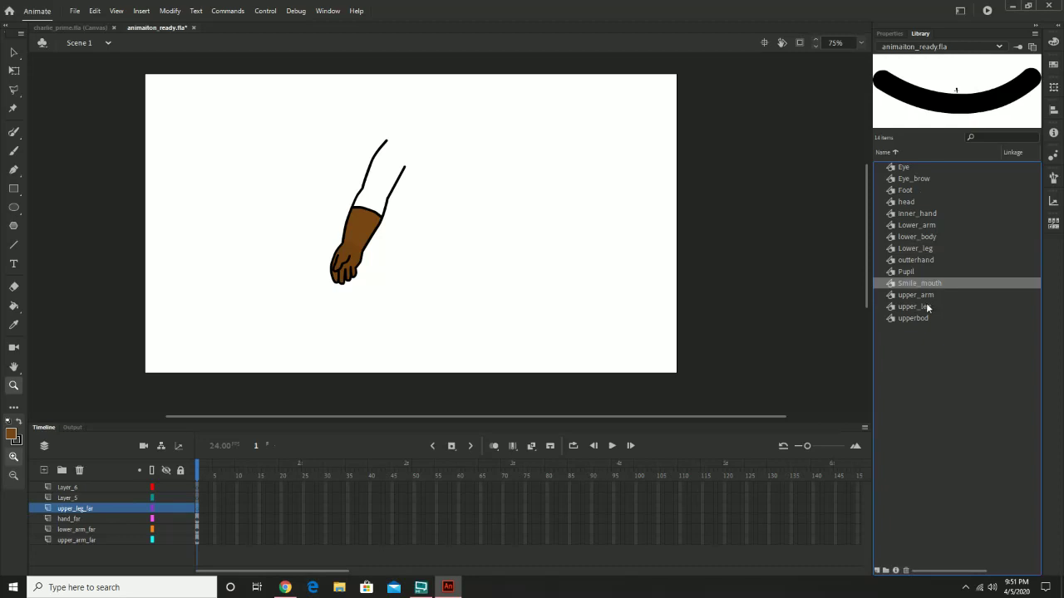
{"action": "left_click_drag", "start_coordinate": [924, 306], "coordinate": [503, 279]}
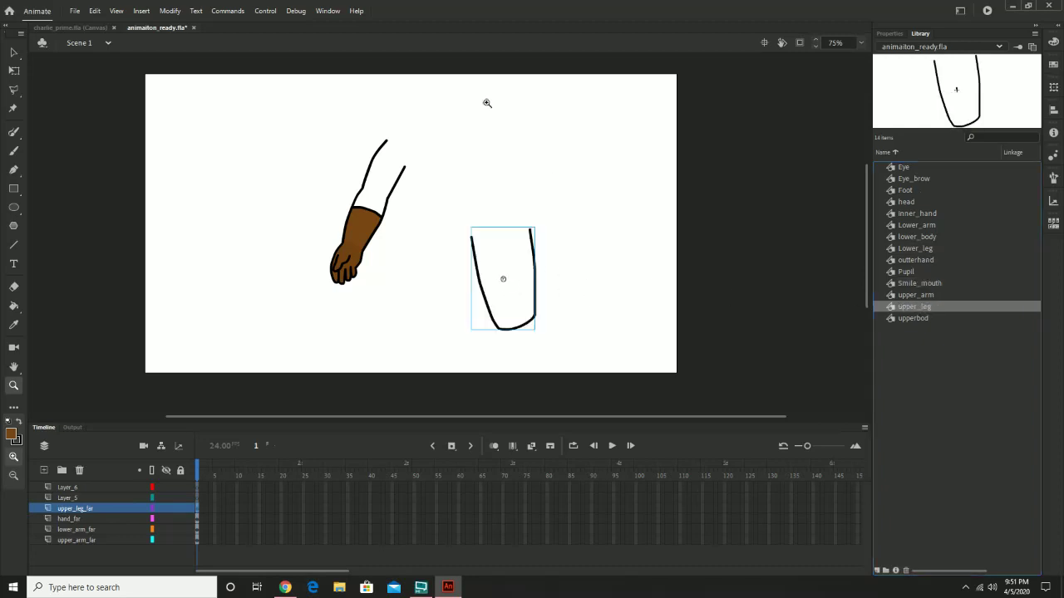
{"action": "left_click", "coordinate": [137, 11]}
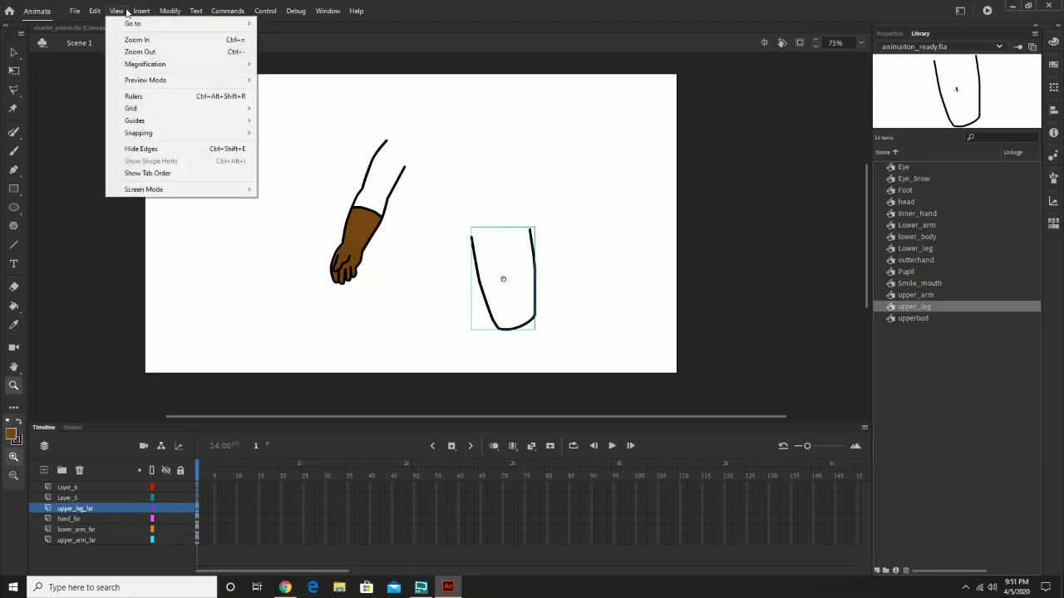
{"action": "mouse_move", "coordinate": [170, 11]}
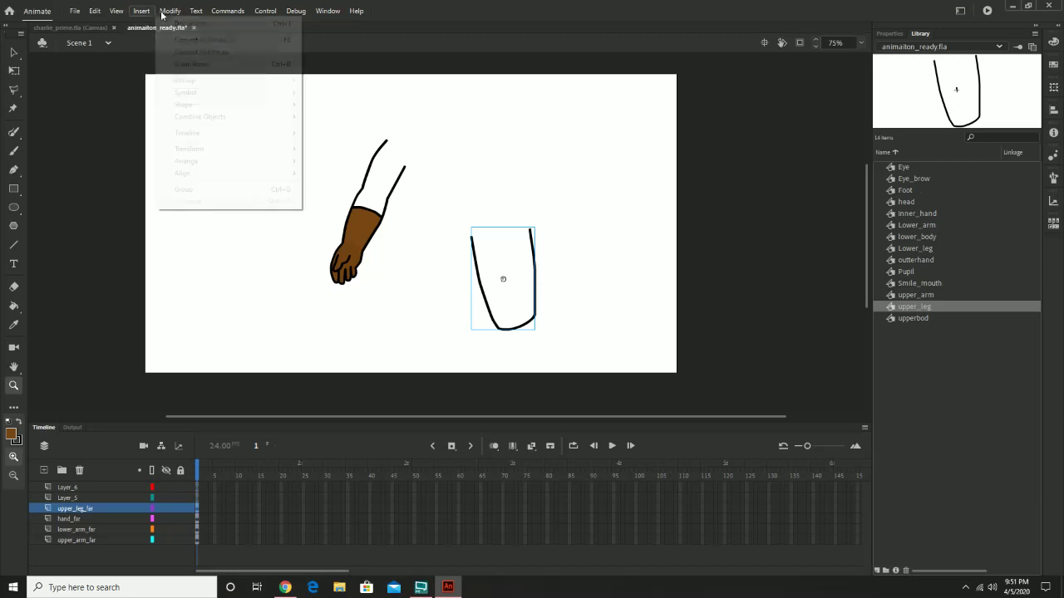
{"action": "mouse_move", "coordinate": [167, 13]}
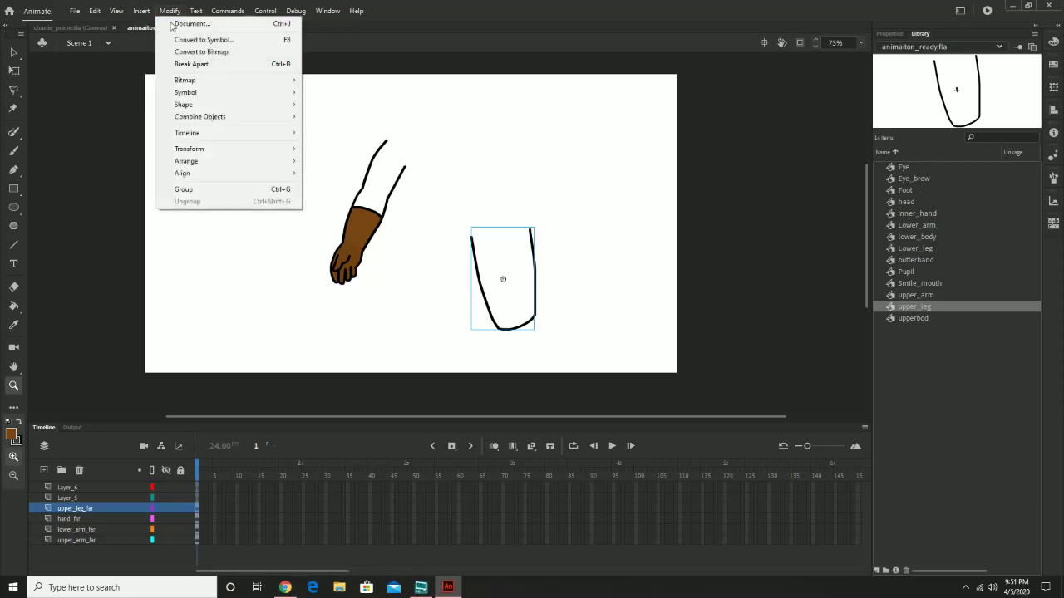
{"action": "mouse_move", "coordinate": [226, 152]}
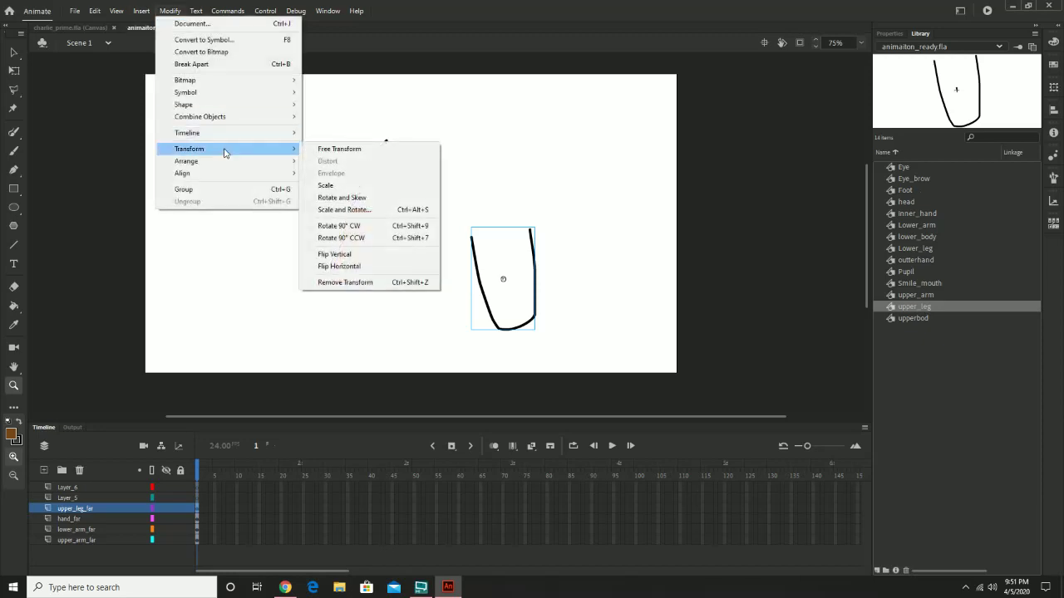
{"action": "left_click", "coordinate": [384, 268]}
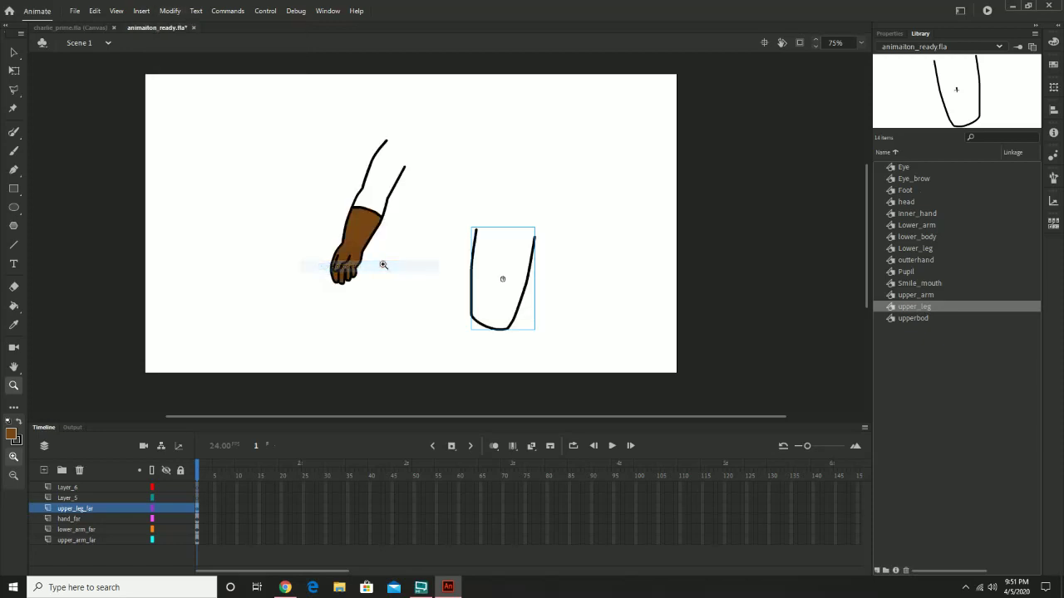
Move the upper leg down below the hand so it overlaps the lower edge of the stage
{"action": "left_click_drag", "start_coordinate": [551, 276], "coordinate": [477, 219]}
{"action": "left_click", "coordinate": [10, 52]}
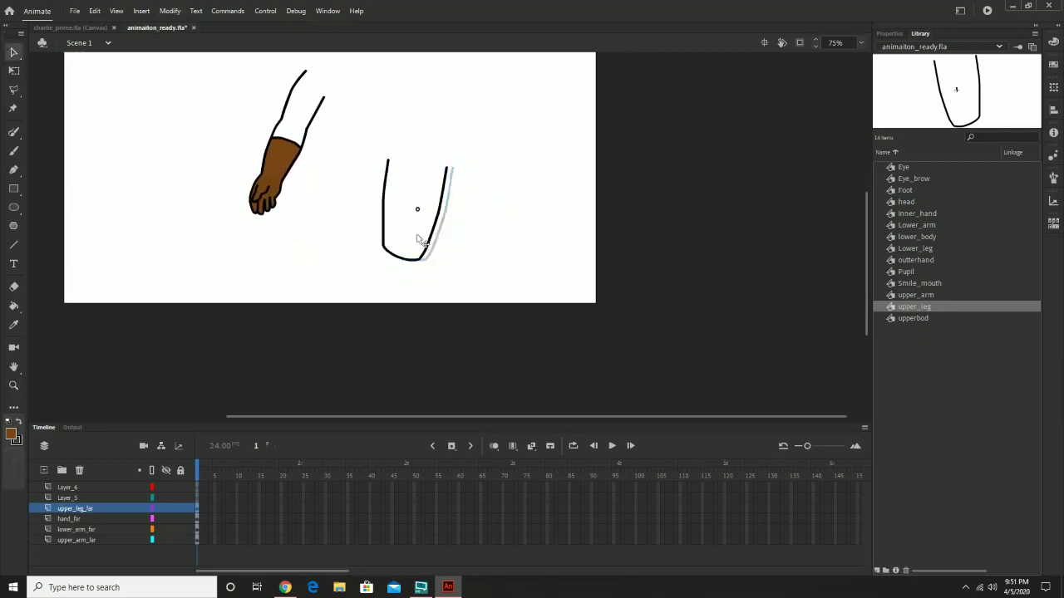
{"action": "left_click_drag", "start_coordinate": [422, 238], "coordinate": [355, 304]}
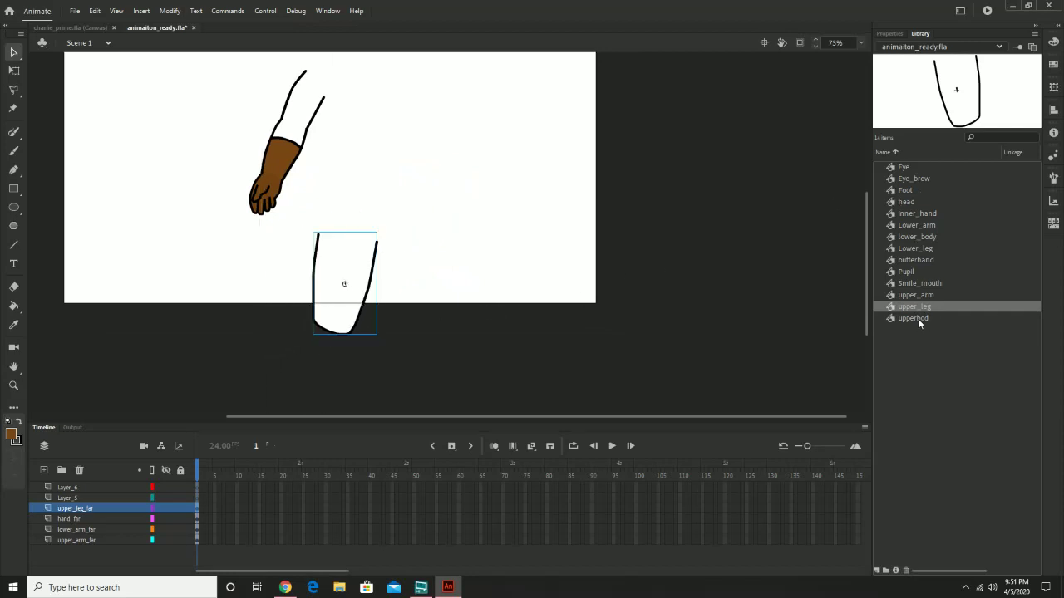
Try placing the Lower_leg symbol in the upper_leg_far layer, under the knee end of the upper leg
{"action": "left_click", "coordinate": [927, 297]}
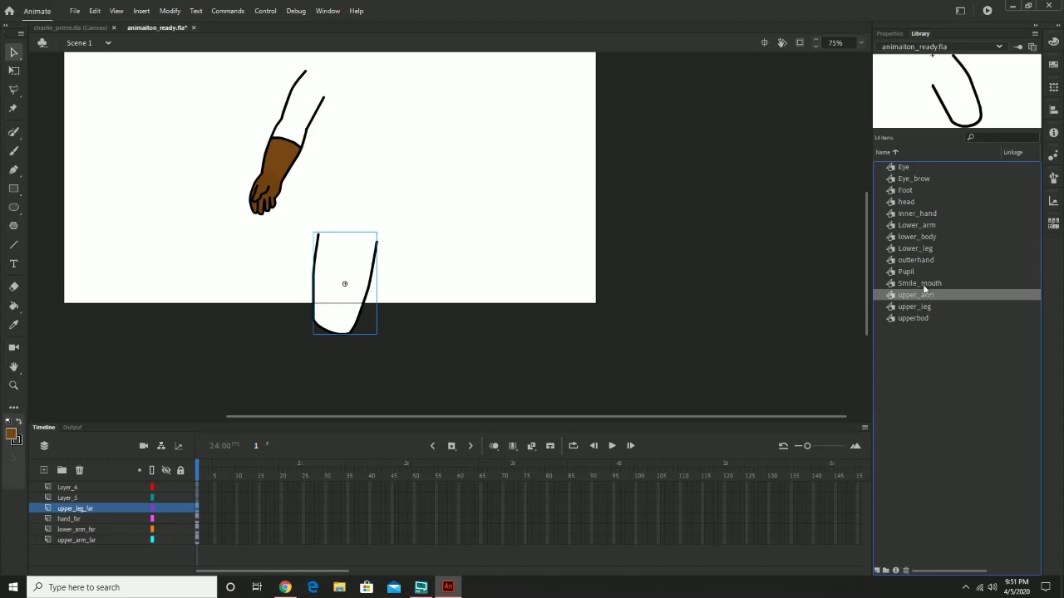
{"action": "left_click", "coordinate": [921, 250]}
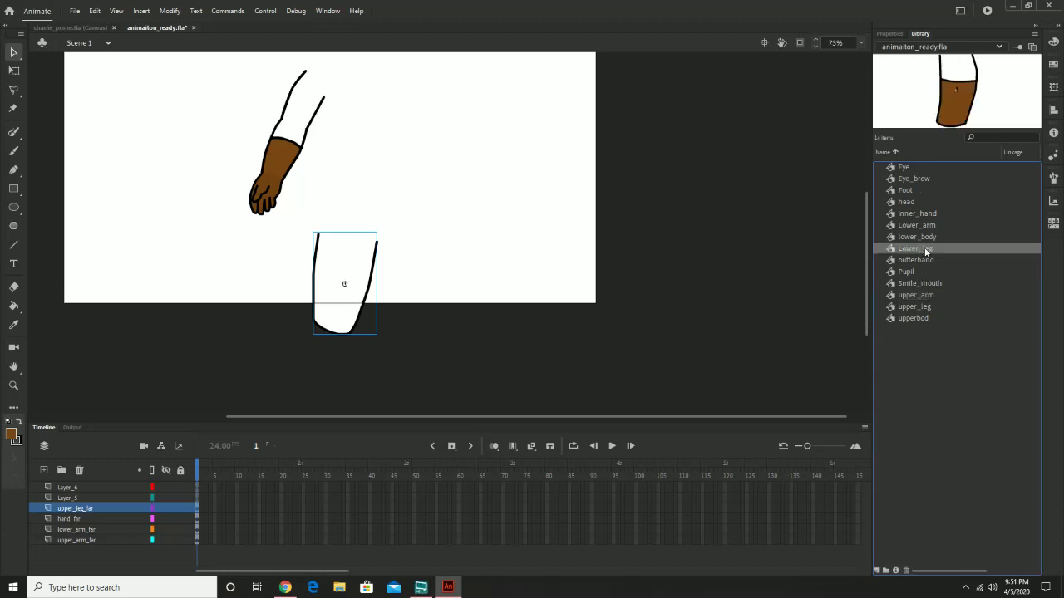
{"action": "left_click_drag", "start_coordinate": [420, 300], "coordinate": [422, 300]}
{"action": "mouse_move", "coordinate": [474, 279]}
{"action": "left_mouse_down"}
{"action": "mouse_move", "coordinate": [587, 207]}
{"action": "mouse_move", "coordinate": [532, 212]}
{"action": "mouse_move", "coordinate": [453, 284]}
{"action": "mouse_move", "coordinate": [462, 271]}
{"action": "left_mouse_up"}
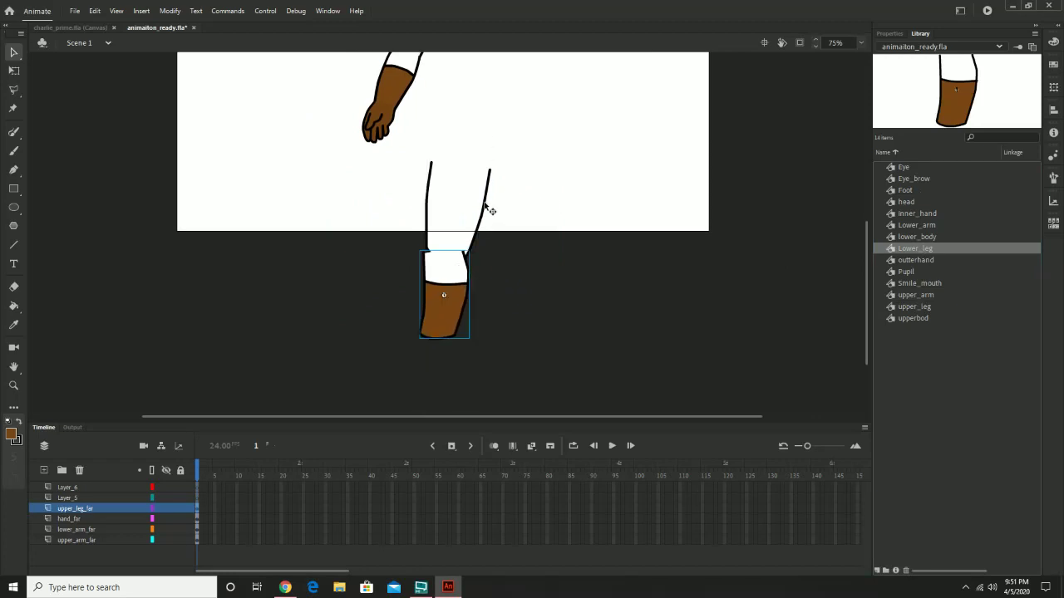
Rotate the upper leg slightly counterclockwise with Free Transform
{"action": "left_click", "coordinate": [487, 207]}
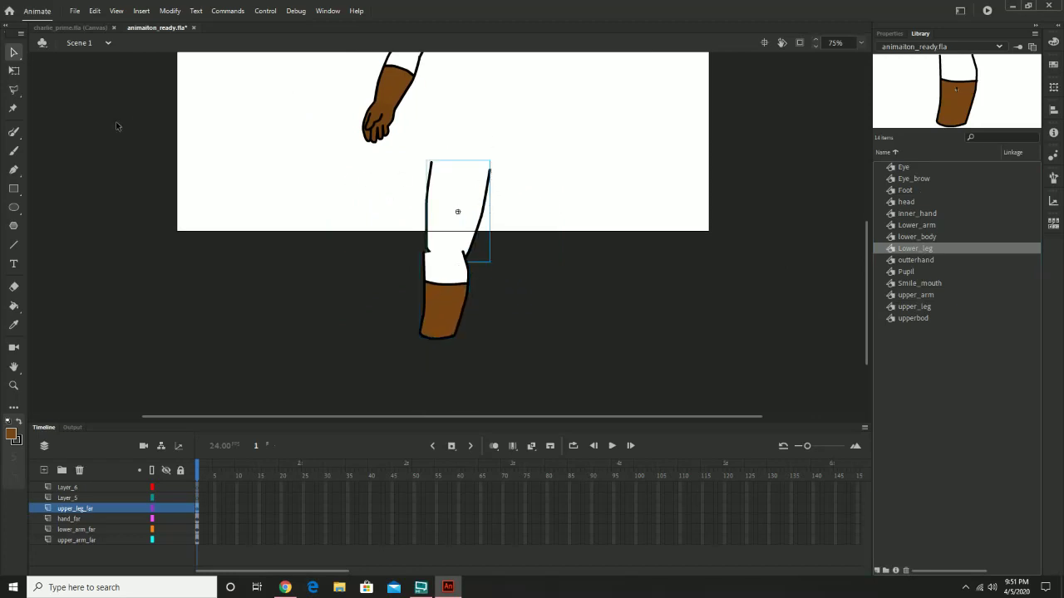
{"action": "left_click", "coordinate": [13, 70]}
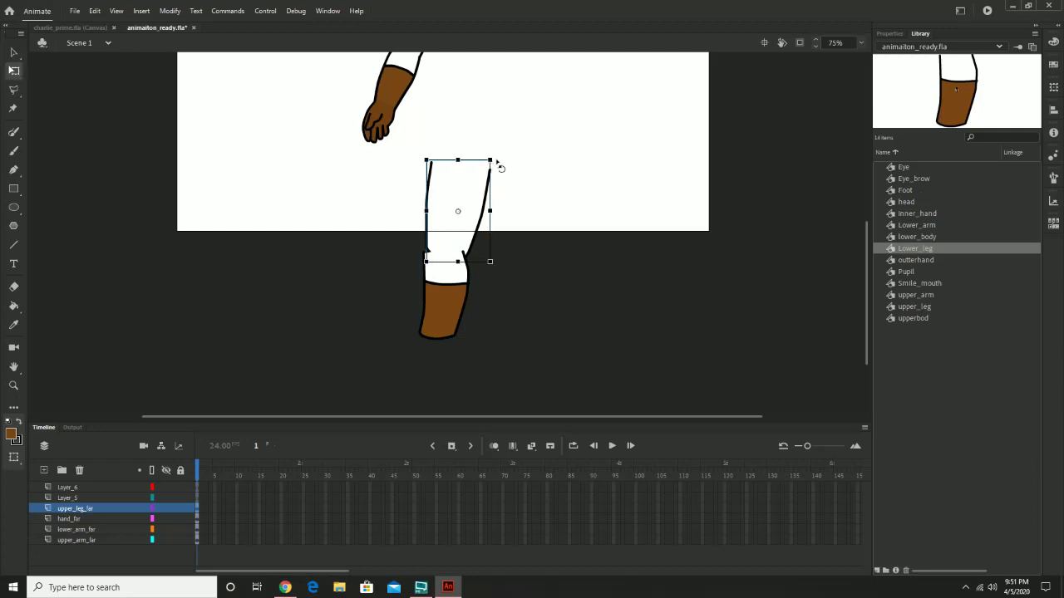
{"action": "left_click_drag", "start_coordinate": [495, 161], "coordinate": [497, 158]}
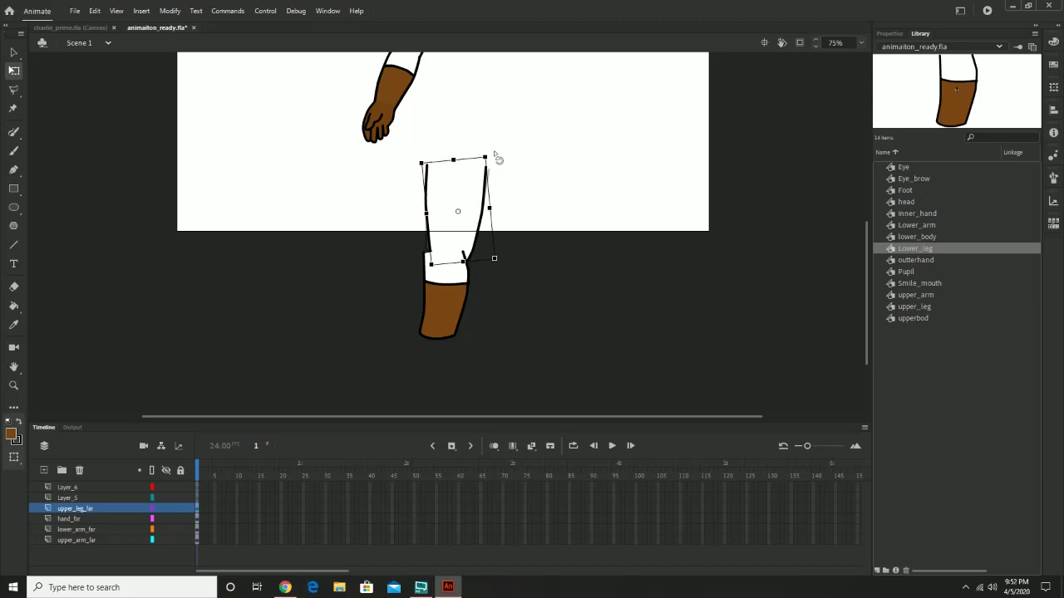
Delete the lower leg from the upper_leg_far layer and make Layer_5 the active layer
{"action": "left_click", "coordinate": [447, 311]}
{"action": "key", "text": "Delete"}
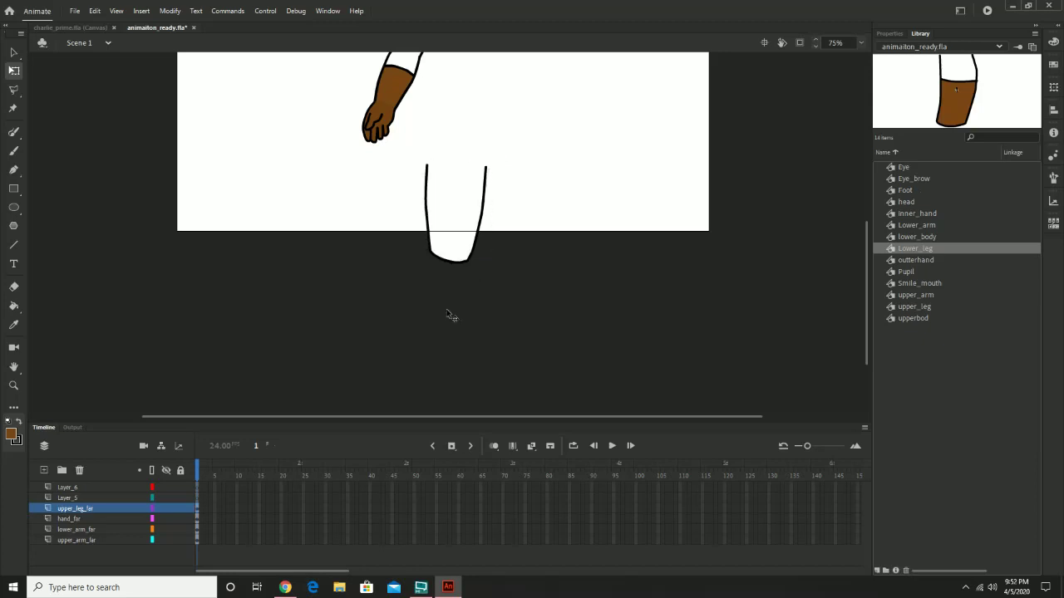
{"action": "left_click", "coordinate": [73, 497]}
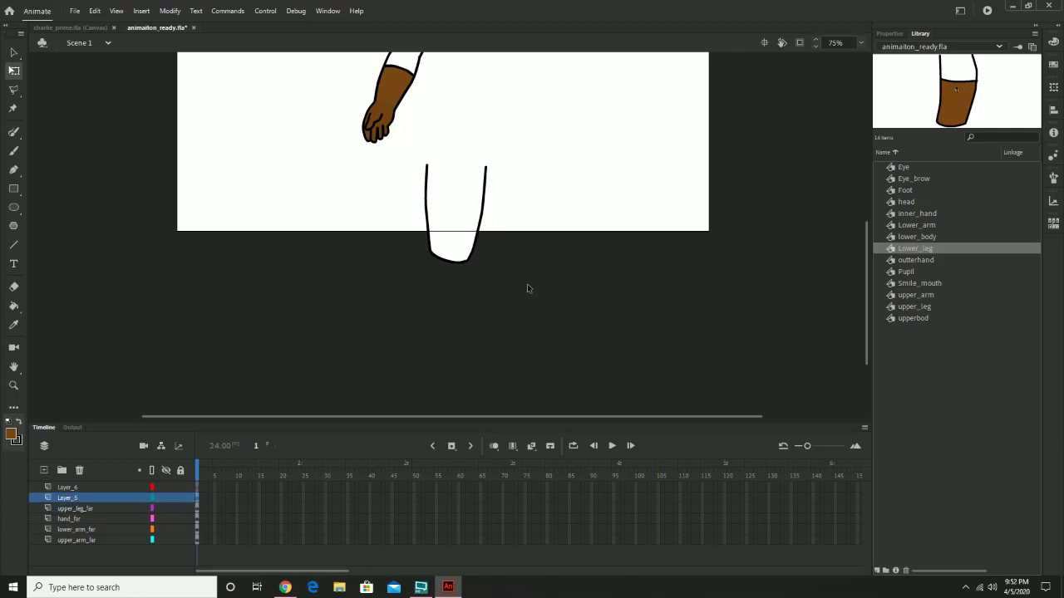
Paste the lower leg into Layer_5 and place it under the knee end of the upper leg
{"action": "key", "text": "ctrl+v"}
{"action": "left_click_drag", "start_coordinate": [464, 218], "coordinate": [455, 268]}
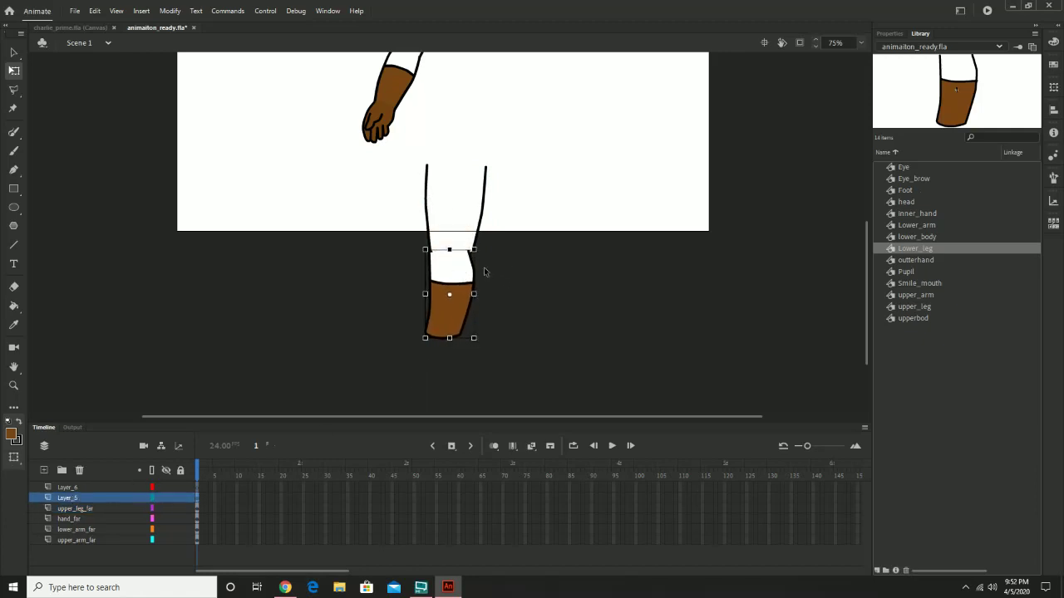
{"action": "left_click", "coordinate": [520, 272]}
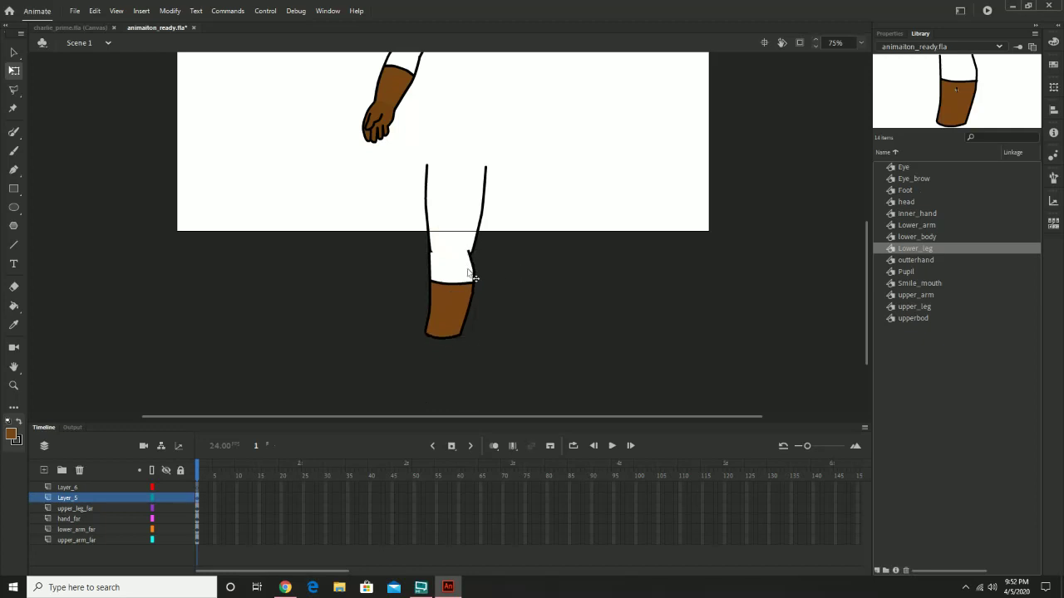
{"action": "left_click", "coordinate": [467, 269]}
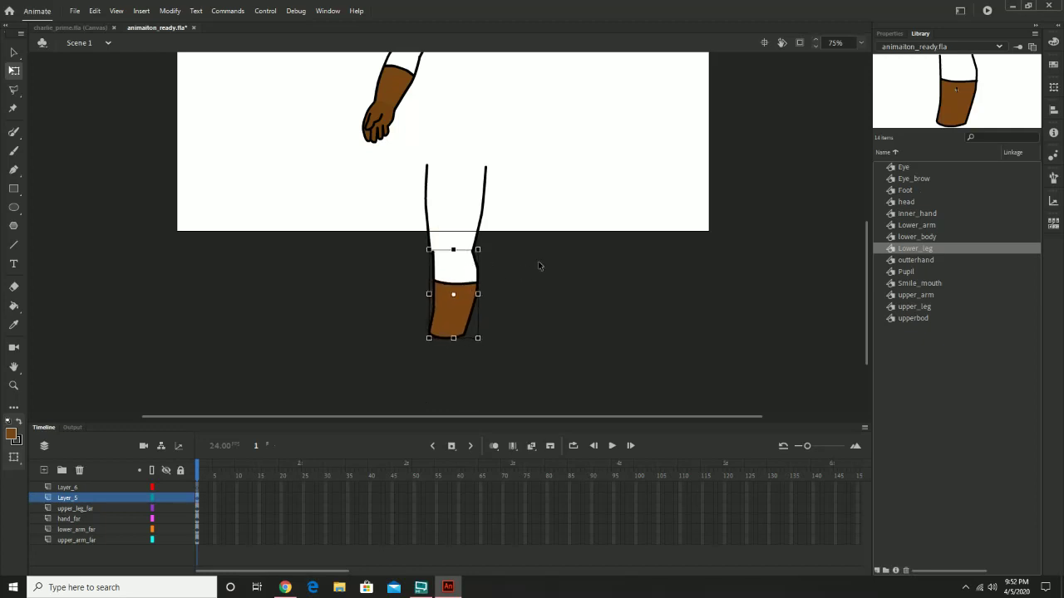
Shift the lower leg slightly left so its outlines line up with the upper leg at the knee
{"action": "key", "text": "z"}
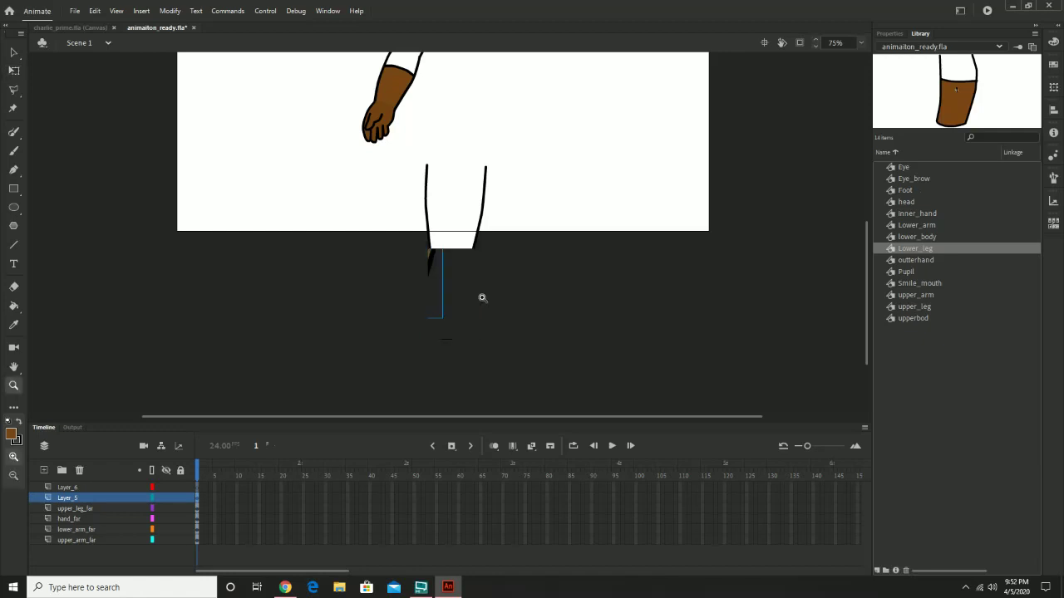
{"action": "left_click", "coordinate": [482, 297]}
{"action": "left_click", "coordinate": [471, 246]}
{"action": "left_click_drag", "start_coordinate": [470, 206], "coordinate": [513, 221]}
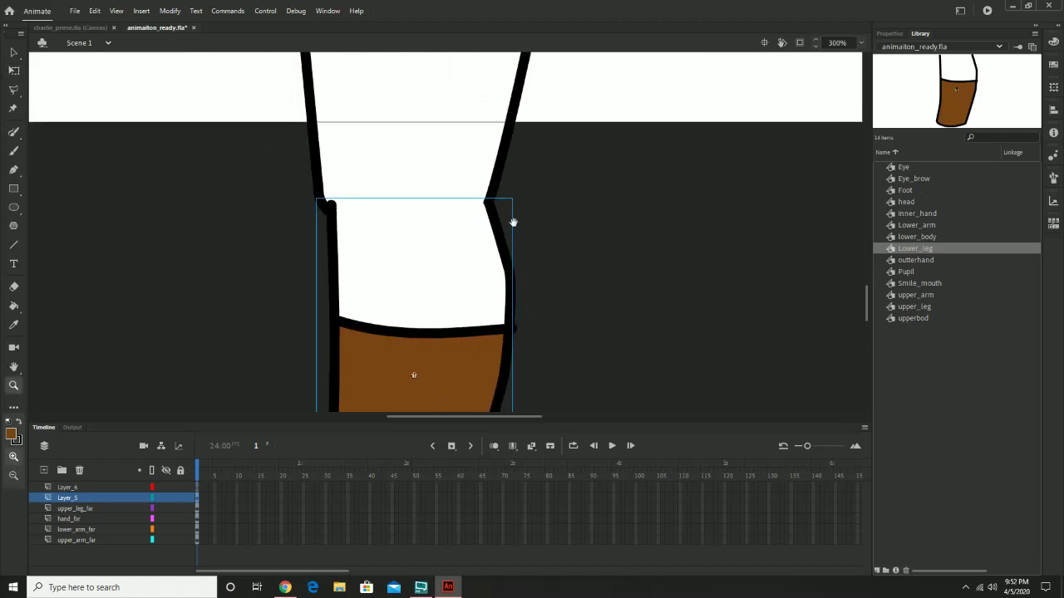
{"action": "left_click", "coordinate": [13, 53]}
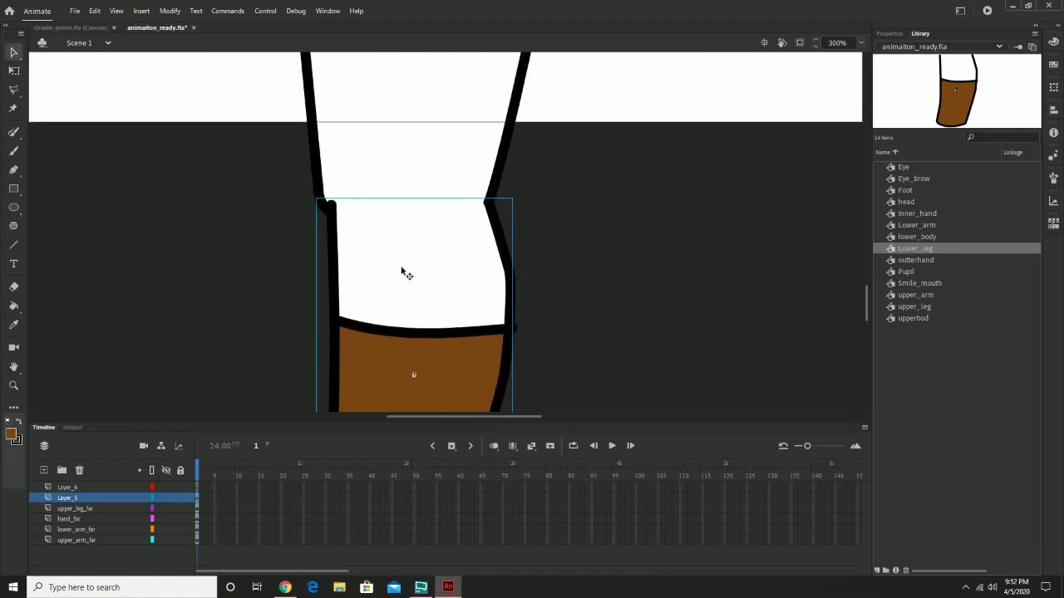
{"action": "left_click", "coordinate": [410, 251]}
{"action": "left_click_drag", "start_coordinate": [410, 251], "coordinate": [409, 251]}
{"action": "left_click", "coordinate": [408, 250]}
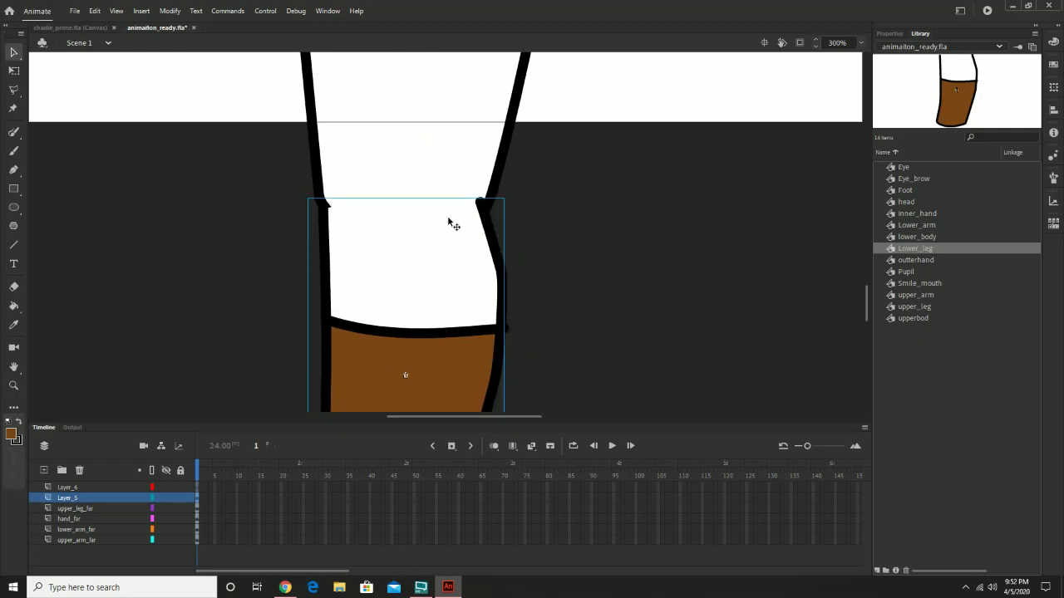
{"action": "left_click", "coordinate": [632, 242]}
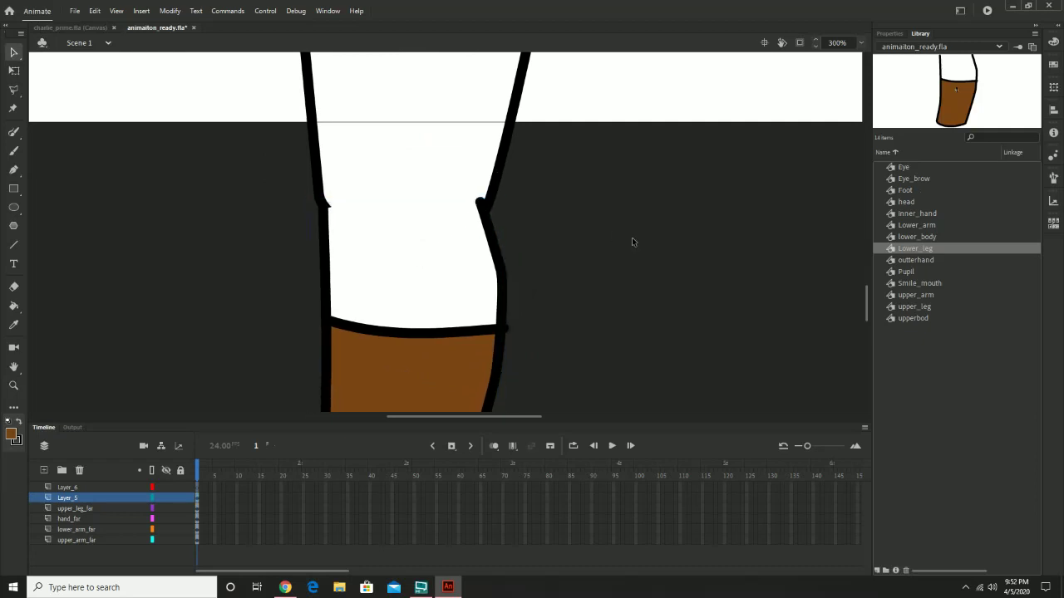
{"action": "key", "text": "z"}
{"action": "left_click", "coordinate": [561, 248], "text": "alt"}
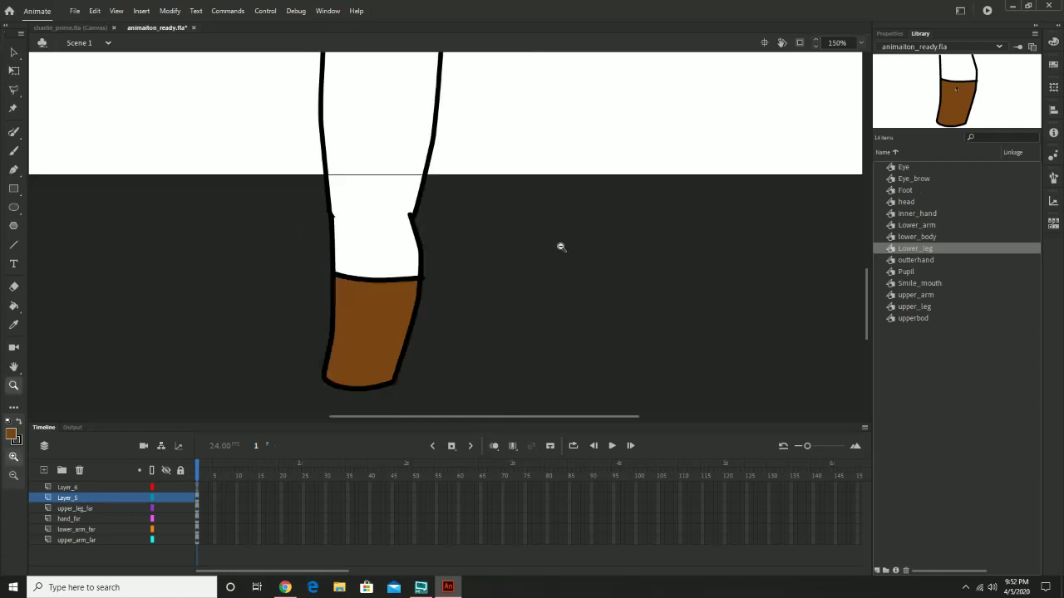
{"action": "left_click", "coordinate": [545, 257], "text": "alt"}
{"action": "left_click_drag", "start_coordinate": [384, 324], "coordinate": [408, 318]}
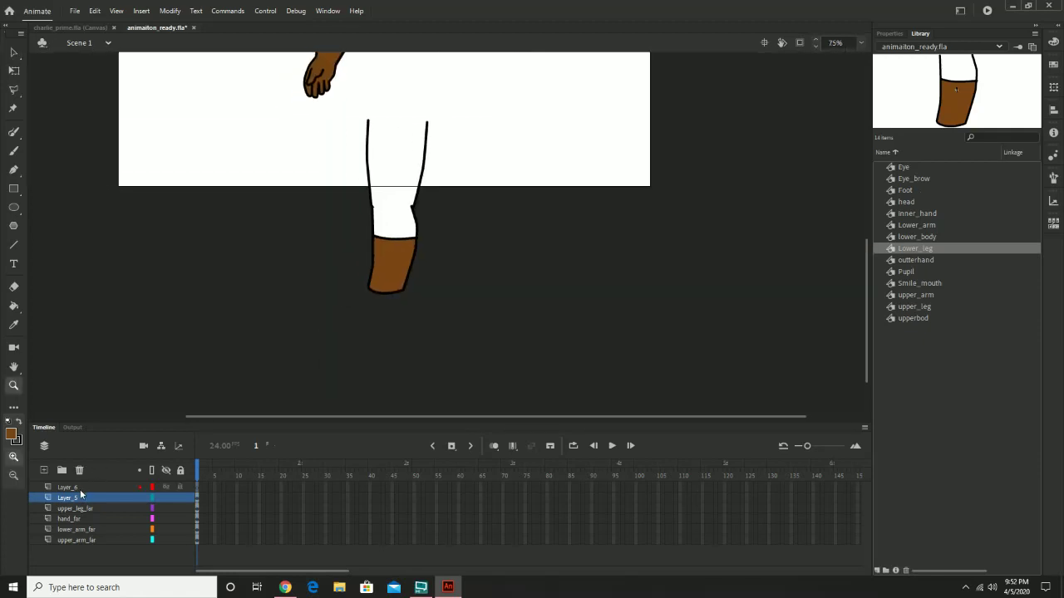
Rename Layer_5 as lower_leg_far and Layer_6 as foot_far
{"action": "double_click", "coordinate": [71, 496]}
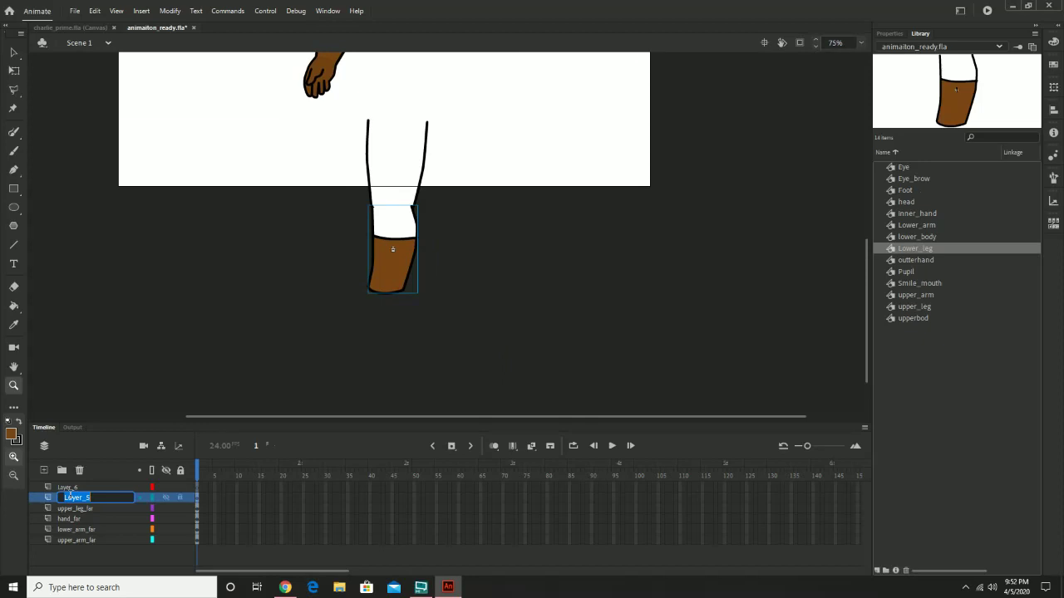
{"action": "type", "text": "lower_leg_far"}
{"action": "key", "text": "Return"}
{"action": "double_click", "coordinate": [93, 487]}
{"action": "type", "text": "foot_far"}
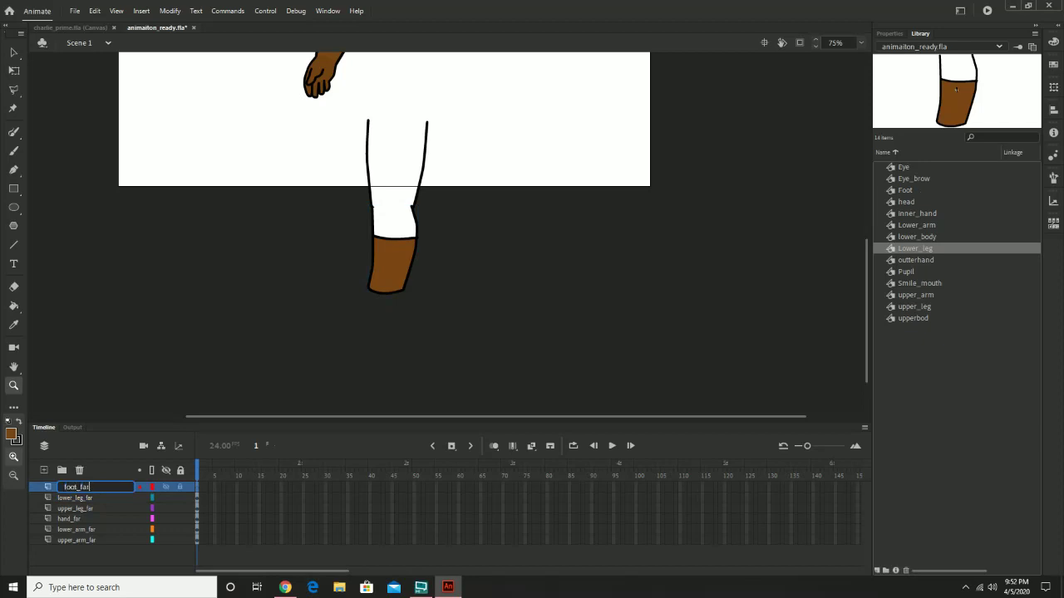
{"action": "key", "text": "Return"}
Place the Foot symbol in the foot_far layer at the lower end of the boot
{"action": "left_click", "coordinate": [913, 180]}
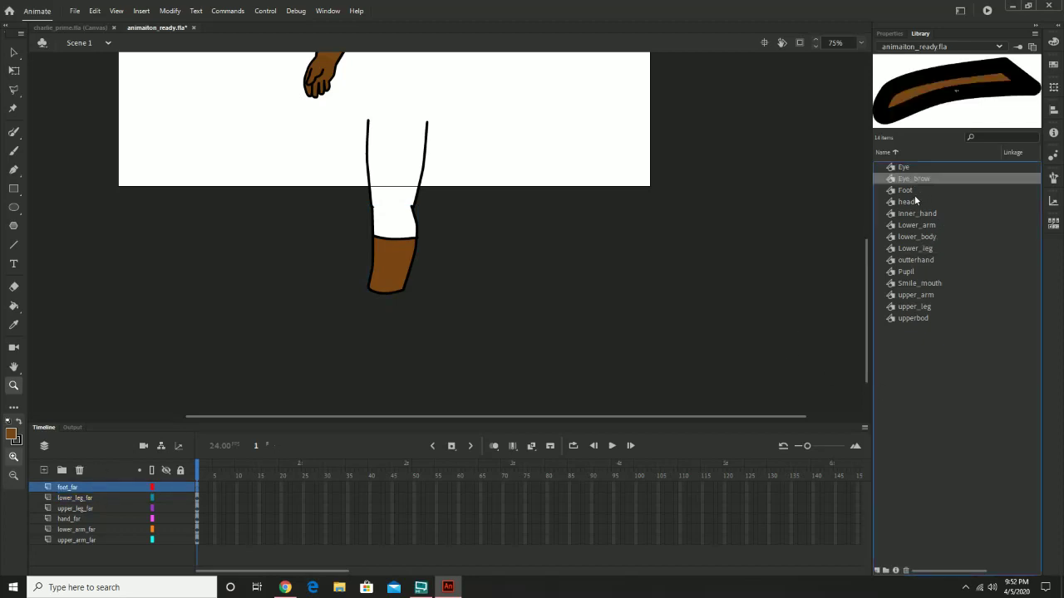
{"action": "left_click", "coordinate": [905, 189]}
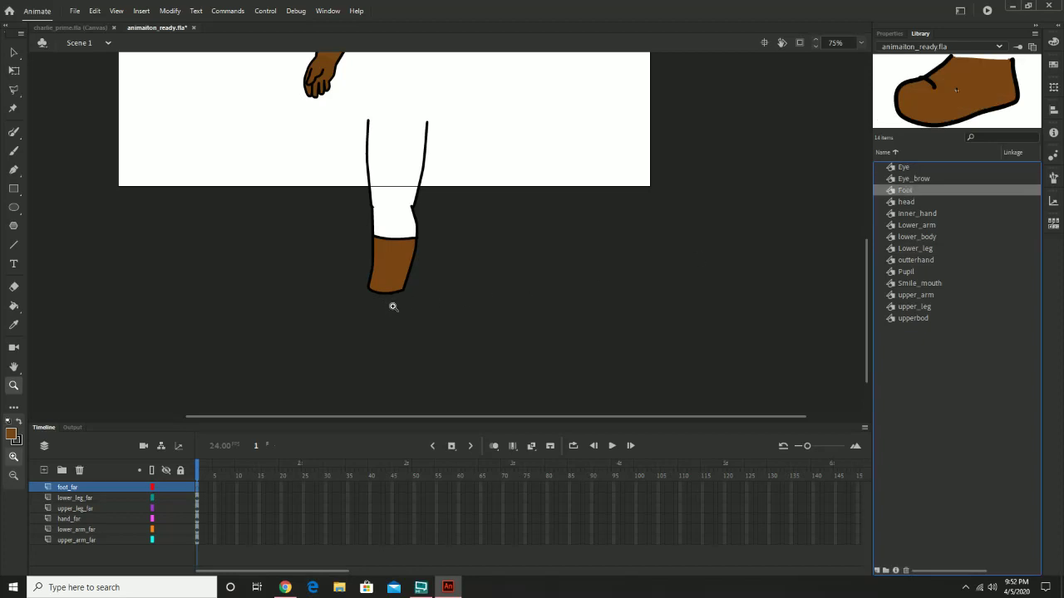
{"action": "left_click_drag", "start_coordinate": [903, 193], "coordinate": [395, 313]}
{"action": "left_click", "coordinate": [14, 52]}
{"action": "left_click", "coordinate": [501, 310]}
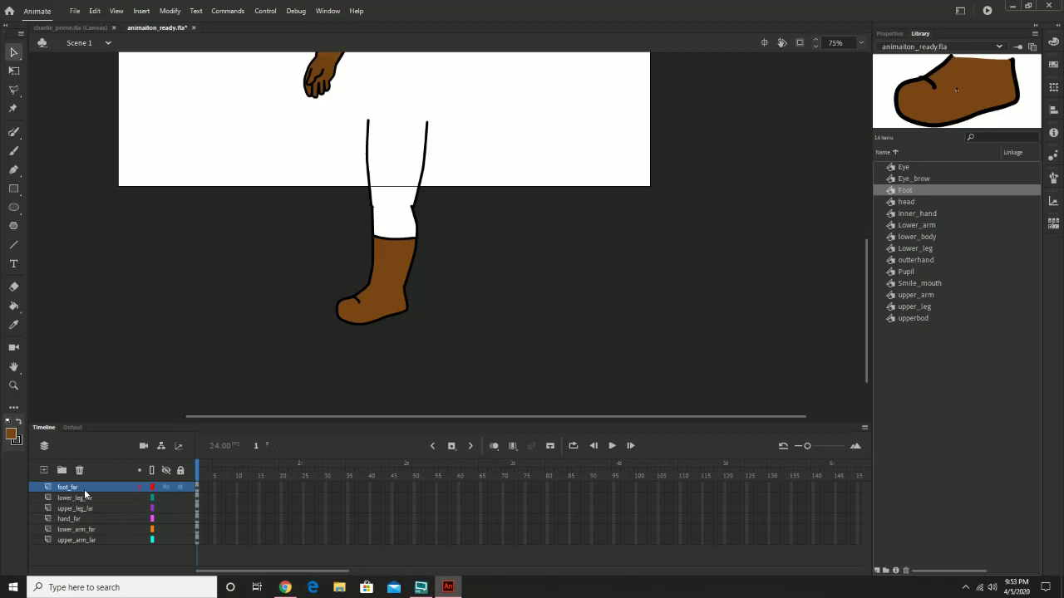
Add two new layers above foot_far and name the uppermost one upper_body
{"action": "left_click", "coordinate": [44, 472]}
{"action": "left_click", "coordinate": [44, 471]}
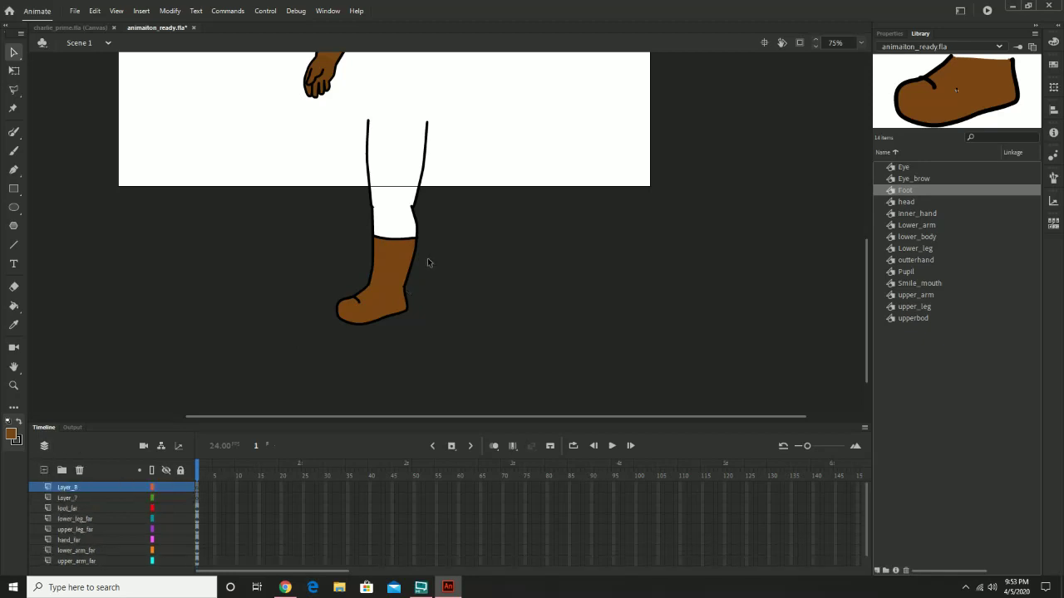
{"action": "double_click", "coordinate": [65, 485]}
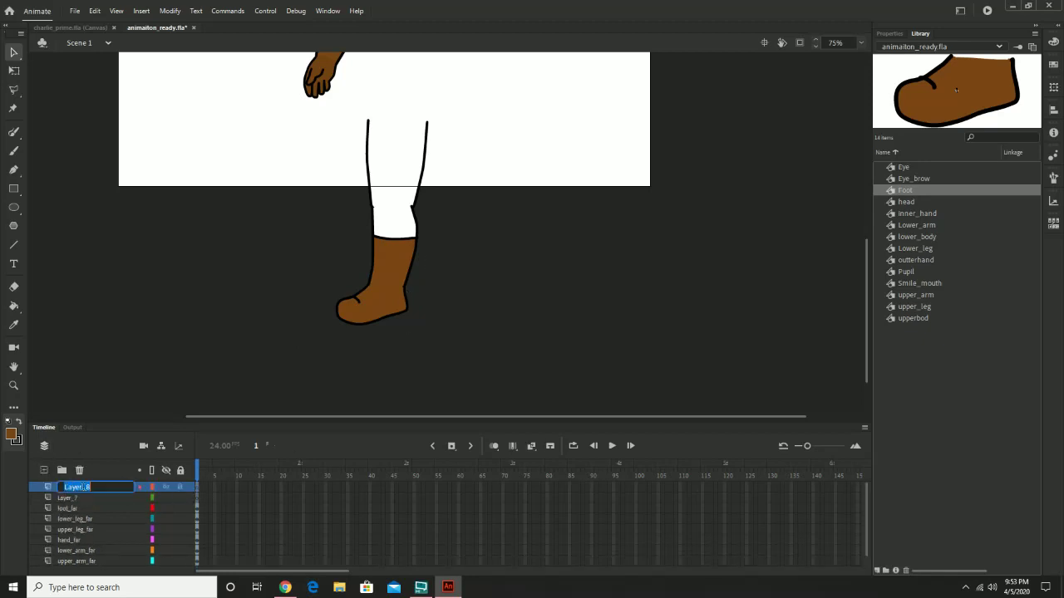
{"action": "double_click", "coordinate": [70, 497]}
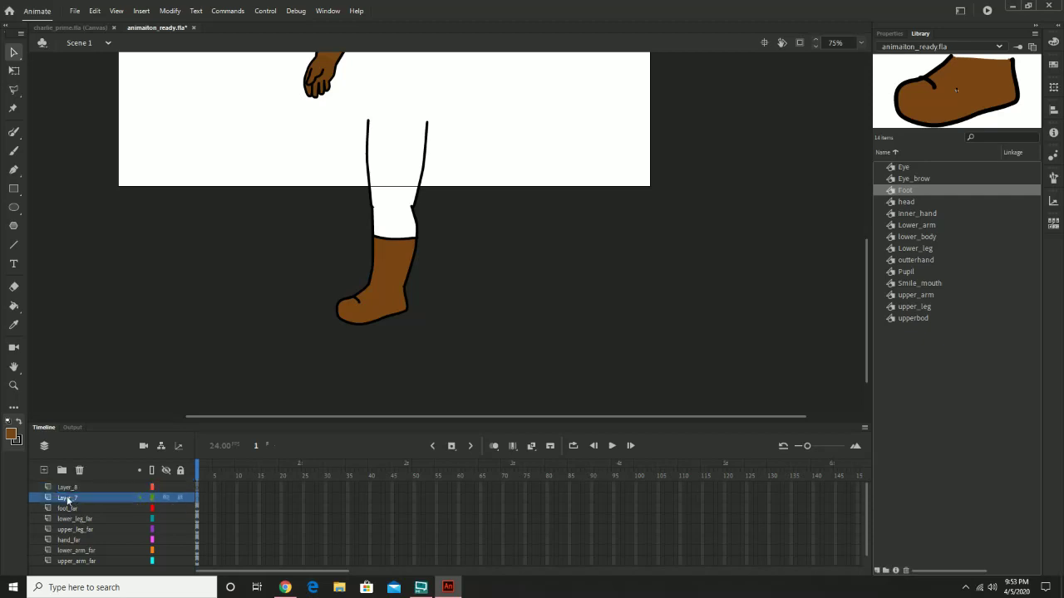
{"action": "double_click", "coordinate": [76, 487]}
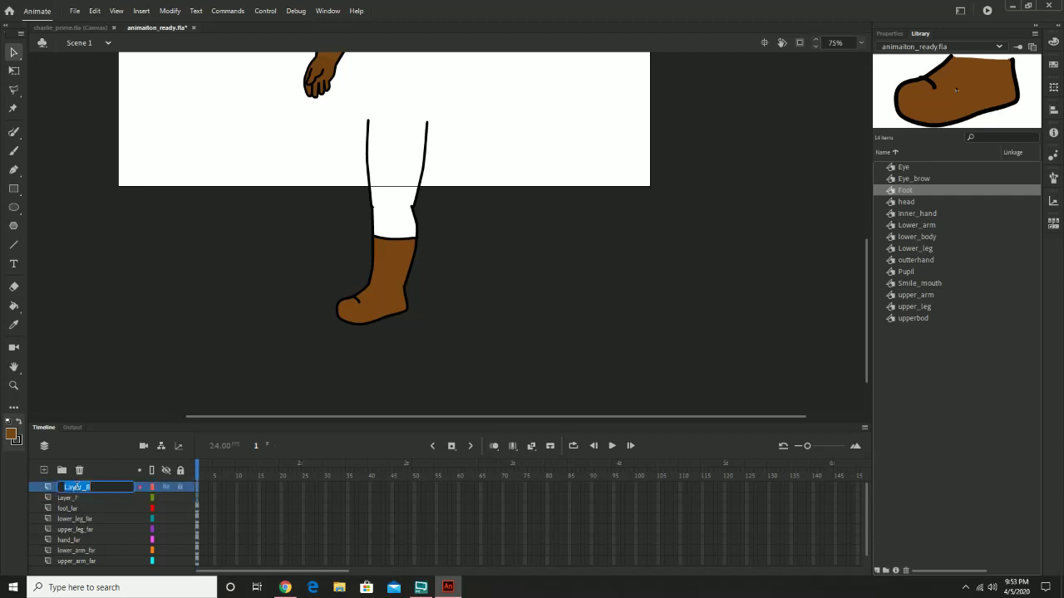
{"action": "type", "text": "upper_body"}
{"action": "key", "text": "Return"}
Place the upperbod symbol in the upper_body layer so the torso meets the far arm at the shoulder
{"action": "left_click_drag", "start_coordinate": [470, 114], "coordinate": [461, 249]}
{"action": "left_click", "coordinate": [918, 224]}
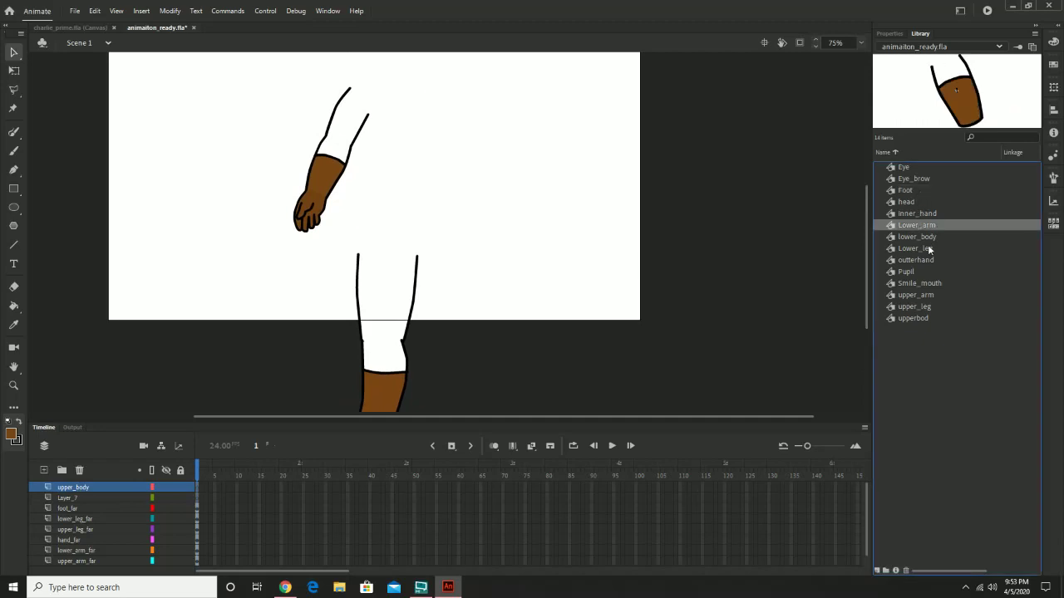
{"action": "left_click", "coordinate": [929, 297]}
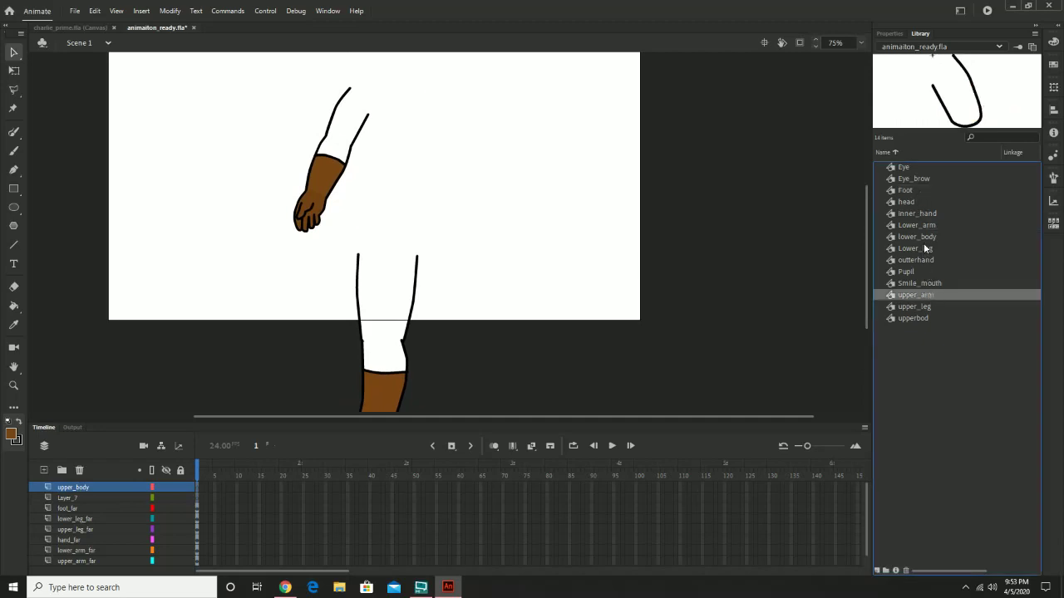
{"action": "left_click", "coordinate": [914, 318]}
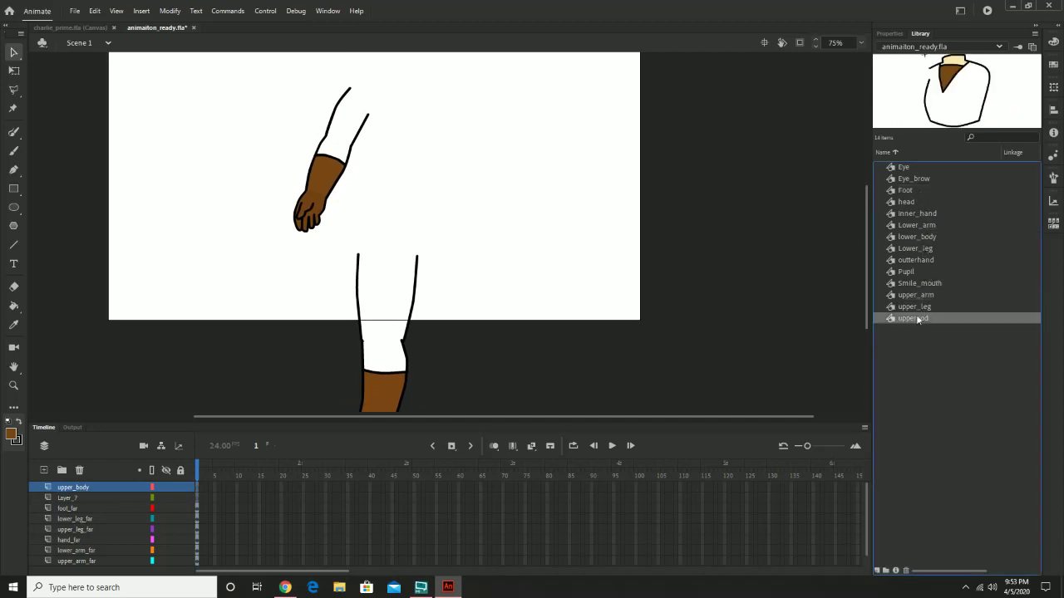
{"action": "left_click_drag", "start_coordinate": [918, 317], "coordinate": [482, 142]}
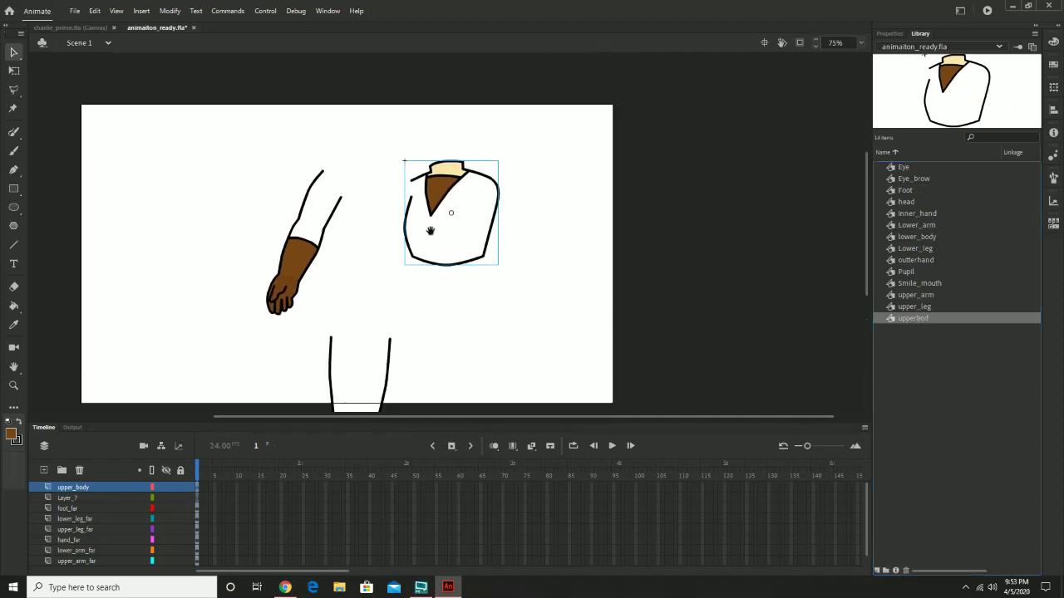
{"action": "left_click_drag", "start_coordinate": [437, 199], "coordinate": [346, 186]}
{"action": "left_click_drag", "start_coordinate": [468, 282], "coordinate": [487, 230]}
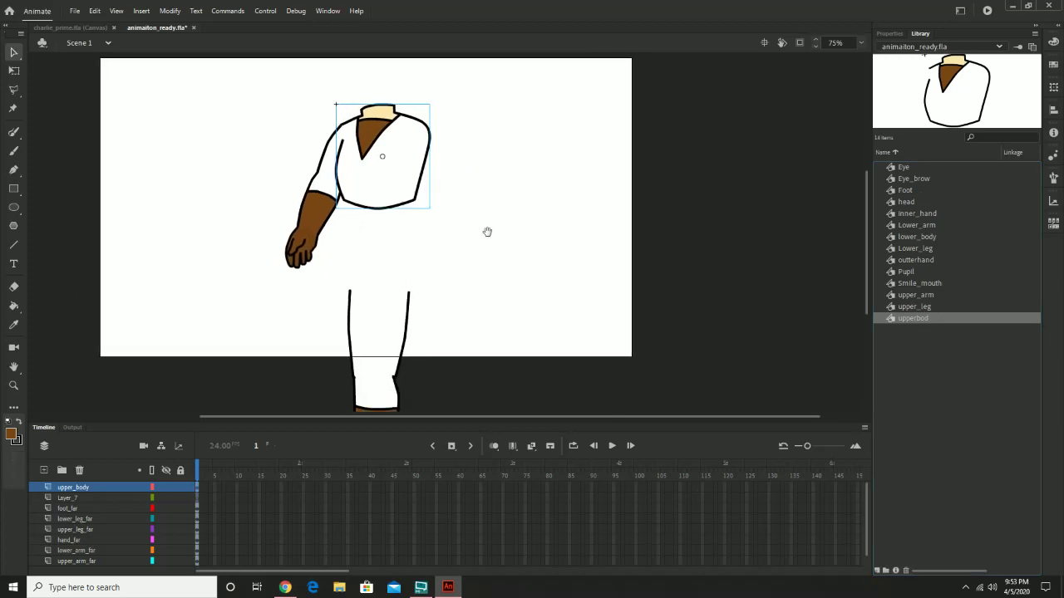
Reorder Layer_7 above upper_body and rename it lower_body_main_contoller
{"action": "left_click", "coordinate": [76, 497]}
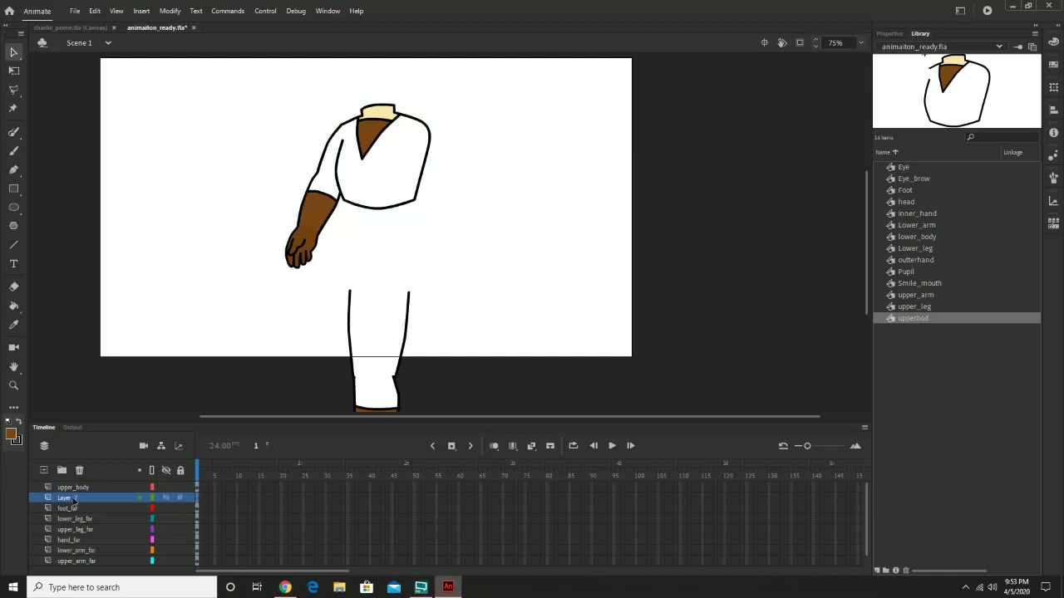
{"action": "left_click_drag", "start_coordinate": [74, 498], "coordinate": [78, 485]}
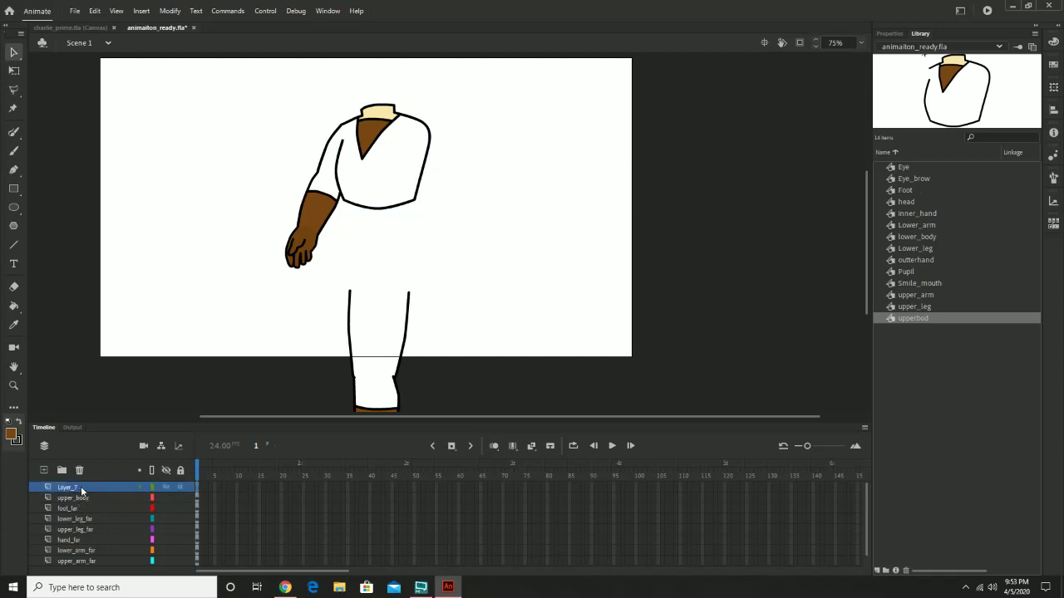
{"action": "double_click", "coordinate": [80, 486]}
{"action": "type", "text": "u"}
{"action": "type", "text": "in"}
{"action": "type", "text": "main_contolle"}
{"action": "type", "text": "r)"}
{"action": "key", "text": "BackSpace"}
{"action": "key", "text": "Return"}
Place the lower_body symbol in the lower_body_main_contoller layer with its belt at the torso's waist
{"action": "left_click", "coordinate": [917, 226]}
{"action": "left_click", "coordinate": [921, 237]}
{"action": "left_click_drag", "start_coordinate": [510, 260], "coordinate": [431, 241]}
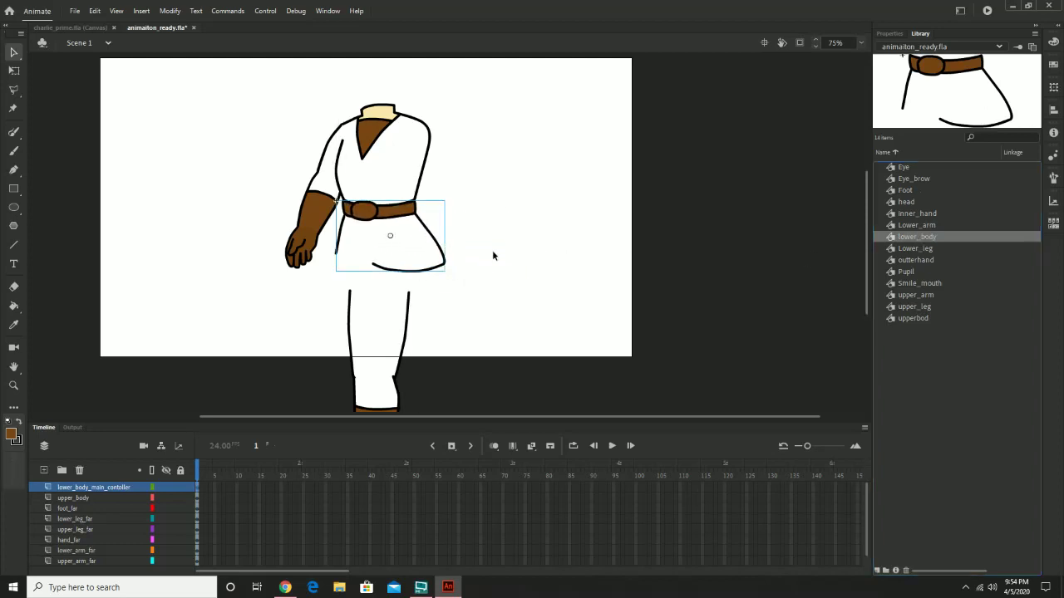
{"action": "left_click", "coordinate": [492, 250]}
Move the far upper leg, lower leg and foot together up under the tunic so the thigh joins the lower body
{"action": "left_click_drag", "start_coordinate": [440, 331], "coordinate": [585, 305]}
{"action": "left_click", "coordinate": [476, 266]}
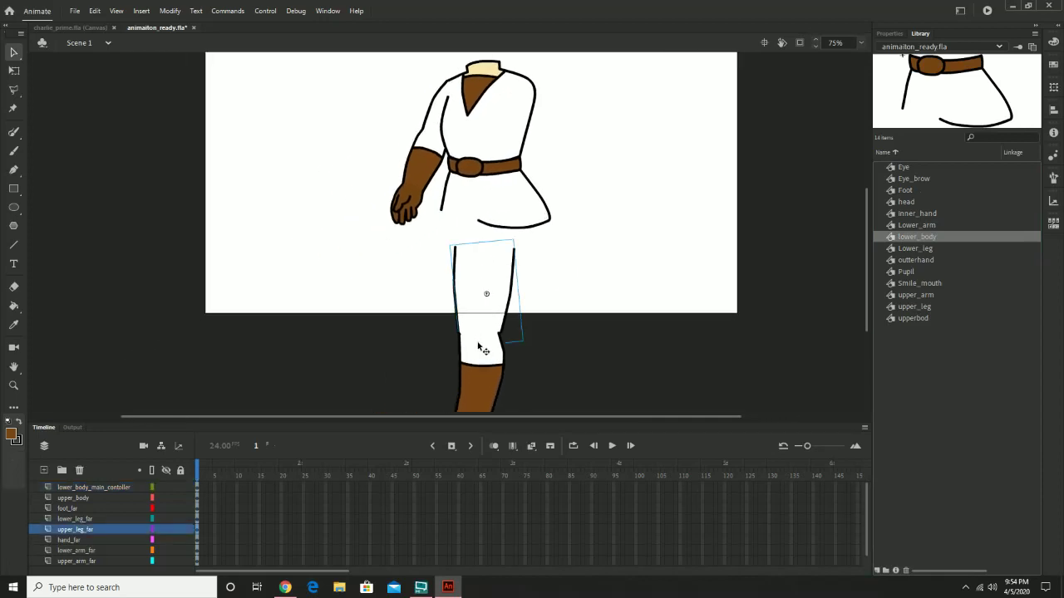
{"action": "left_click", "coordinate": [480, 380]}
{"action": "left_click_drag", "start_coordinate": [527, 323], "coordinate": [535, 263]}
{"action": "left_click", "coordinate": [481, 371], "text": "shift"}
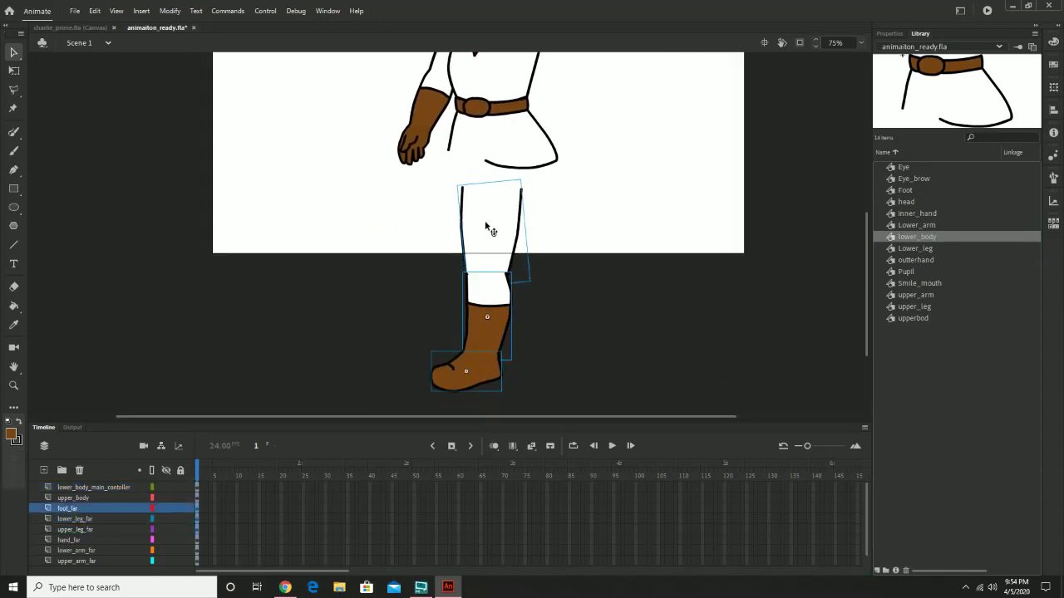
{"action": "left_click_drag", "start_coordinate": [485, 218], "coordinate": [473, 185]}
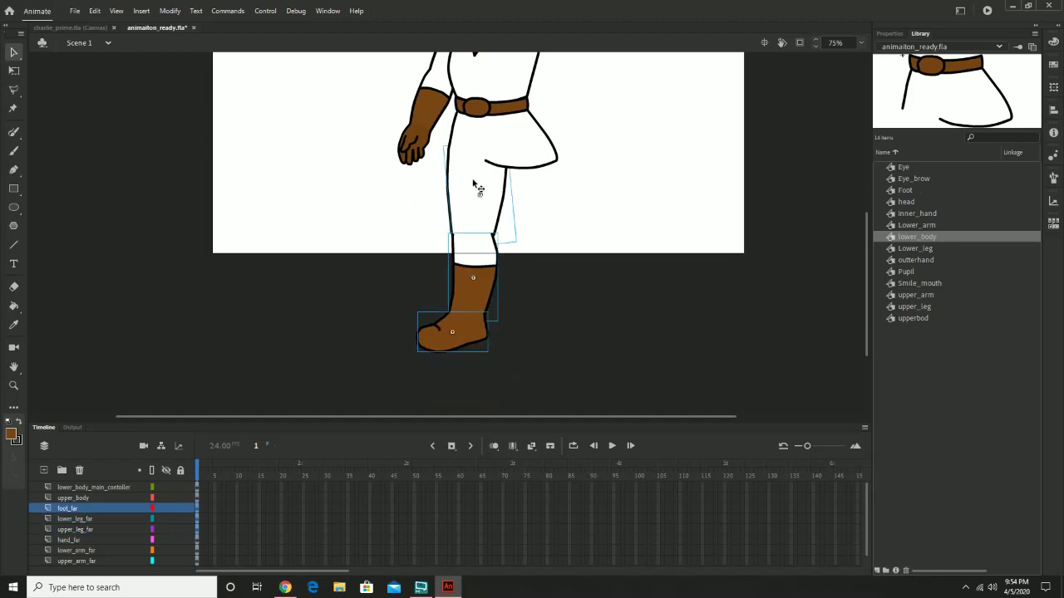
{"action": "left_click", "coordinate": [594, 190]}
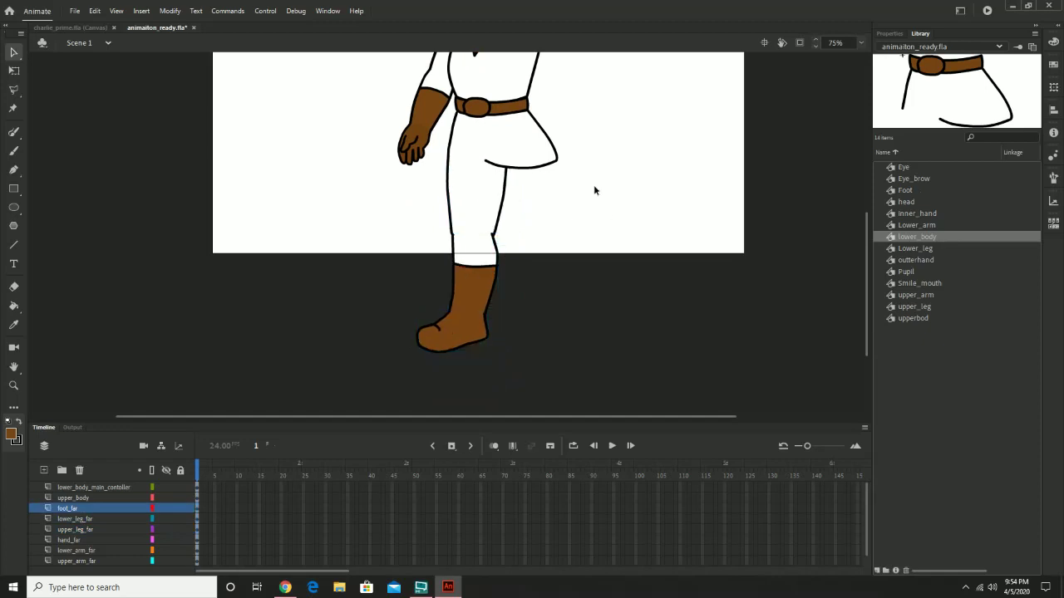
{"action": "left_click_drag", "start_coordinate": [620, 188], "coordinate": [598, 250]}
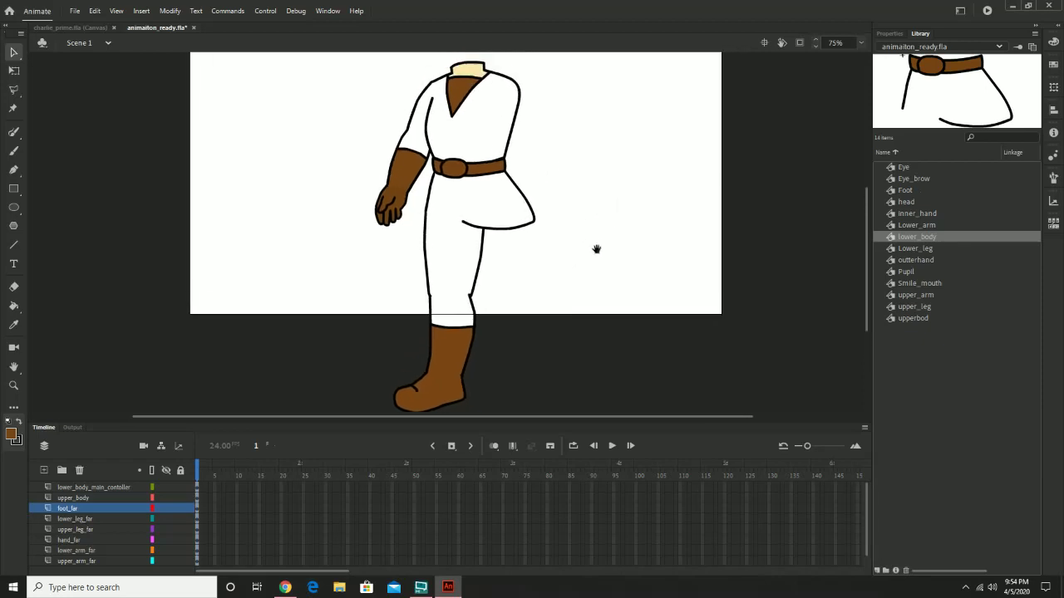
Try moving the far lower arm and hand together onto the lower body
{"action": "left_click", "coordinate": [92, 488]}
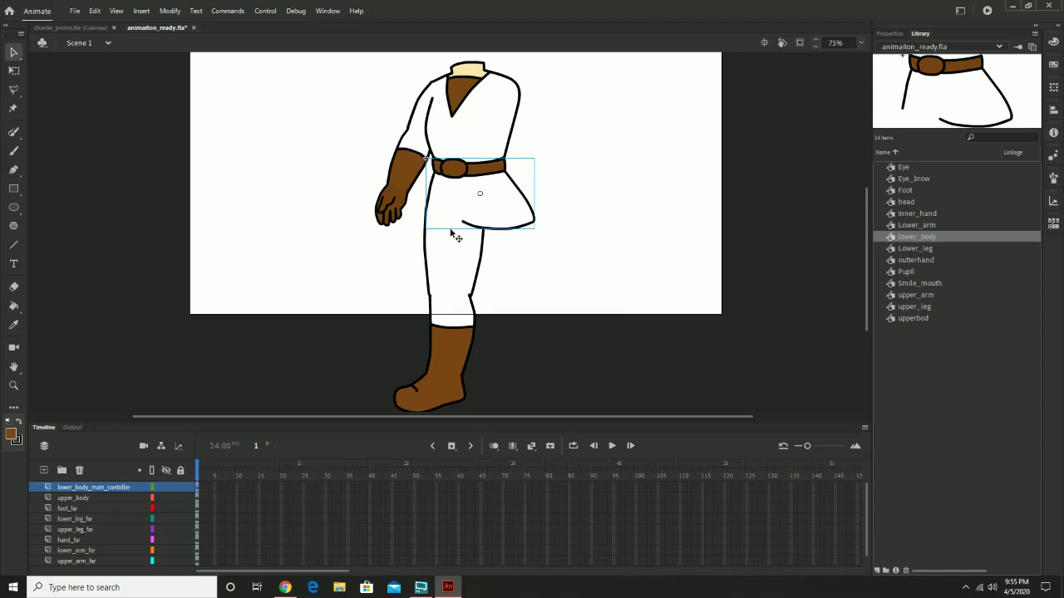
{"action": "scroll", "coordinate": [461, 258], "scroll_direction": "down", "scroll_amount": 3}
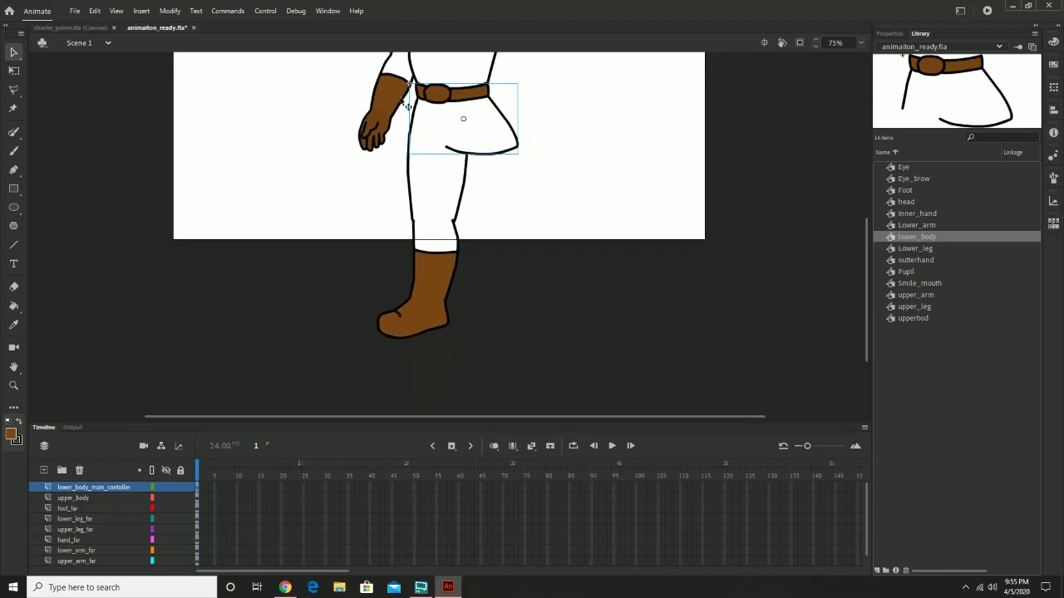
{"action": "left_click", "coordinate": [394, 90]}
{"action": "left_click", "coordinate": [371, 141], "text": "shift"}
{"action": "left_click_drag", "start_coordinate": [384, 93], "coordinate": [431, 123]}
{"action": "key", "text": "ctrl+z"}
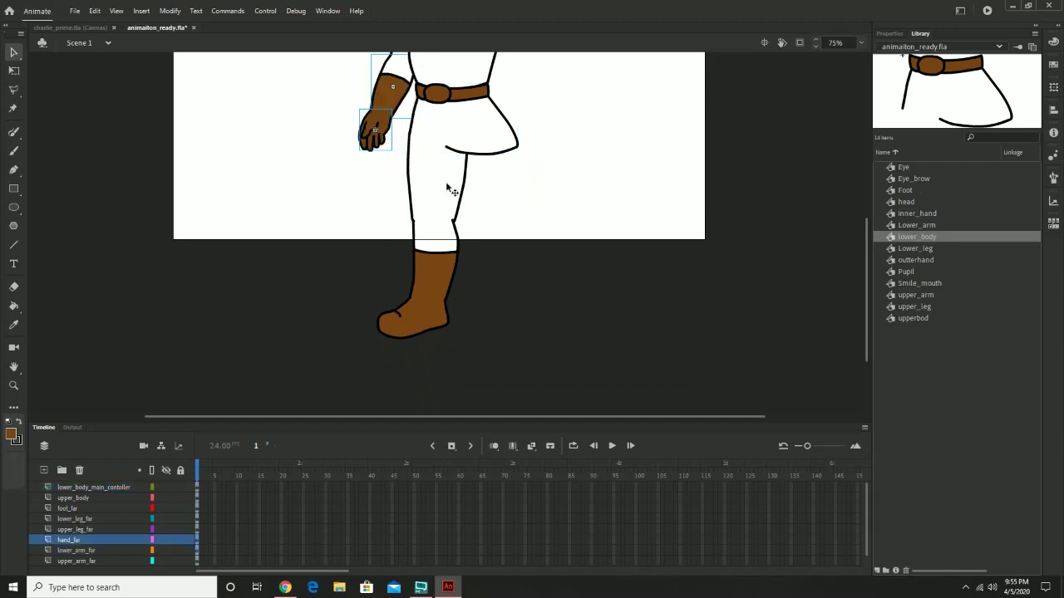
{"action": "key", "text": "space"}
{"action": "left_click_drag", "start_coordinate": [447, 163], "coordinate": [455, 277]}
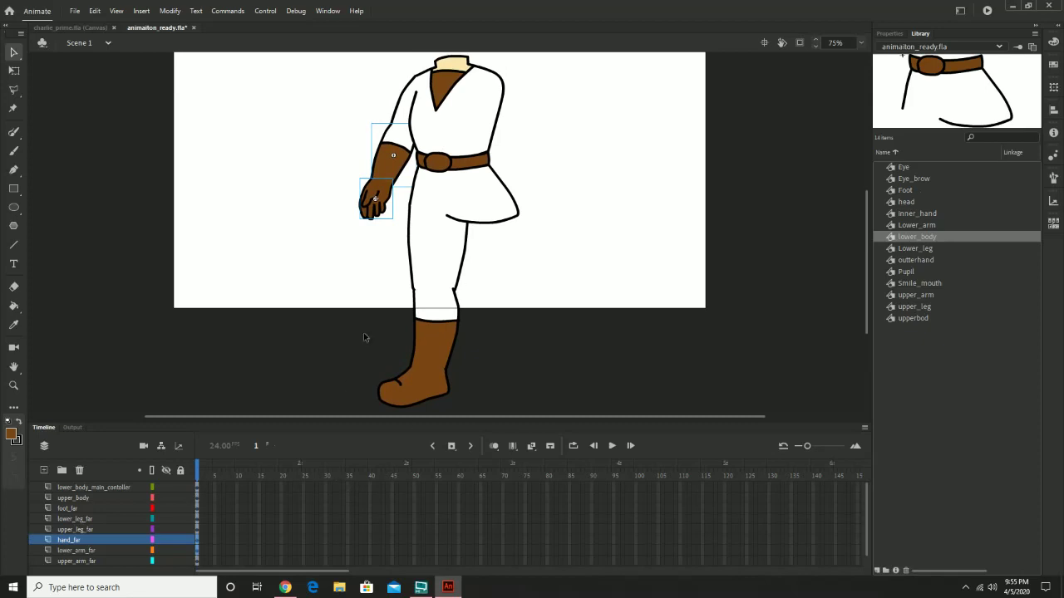
{"action": "key", "text": "space"}
{"action": "left_click_drag", "start_coordinate": [597, 155], "coordinate": [561, 160]}
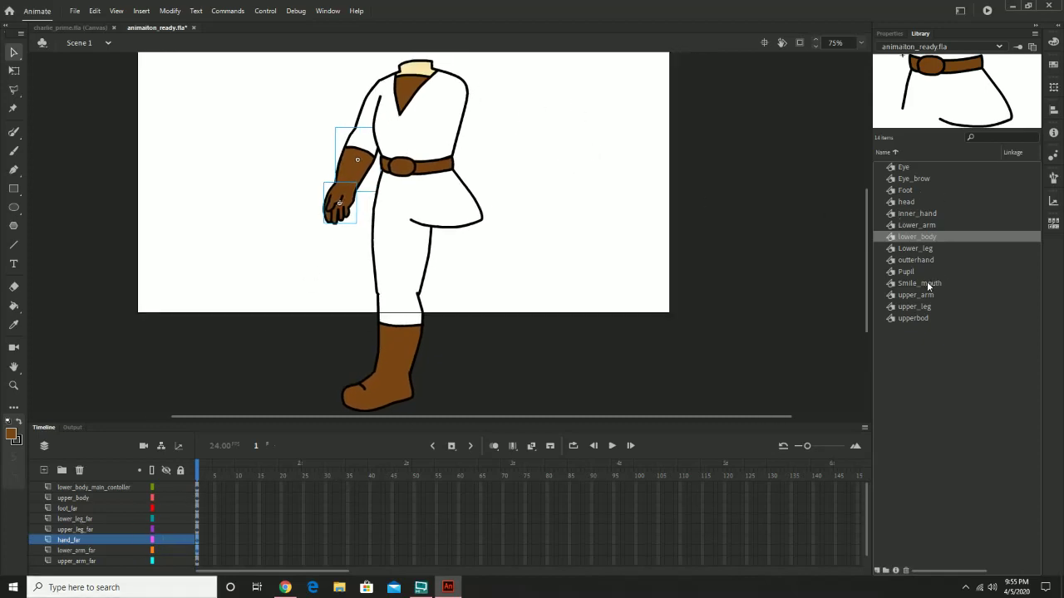
{"action": "left_click", "coordinate": [922, 227]}
{"action": "left_click", "coordinate": [926, 248]}
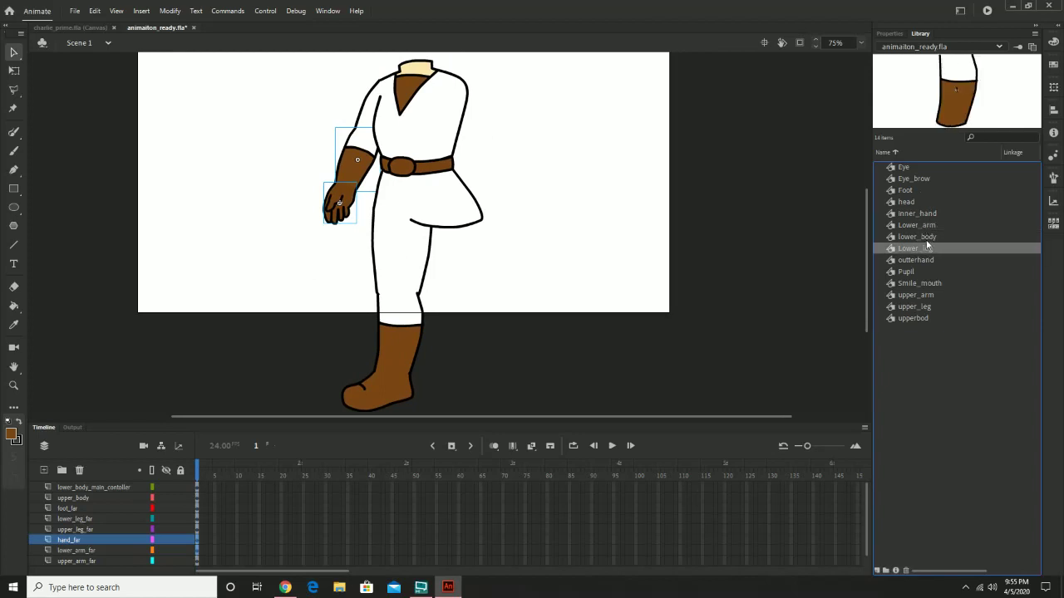
{"action": "left_click", "coordinate": [918, 307]}
{"action": "left_click_drag", "start_coordinate": [918, 307], "coordinate": [494, 248]}
{"action": "key", "text": "ctrl+z"}
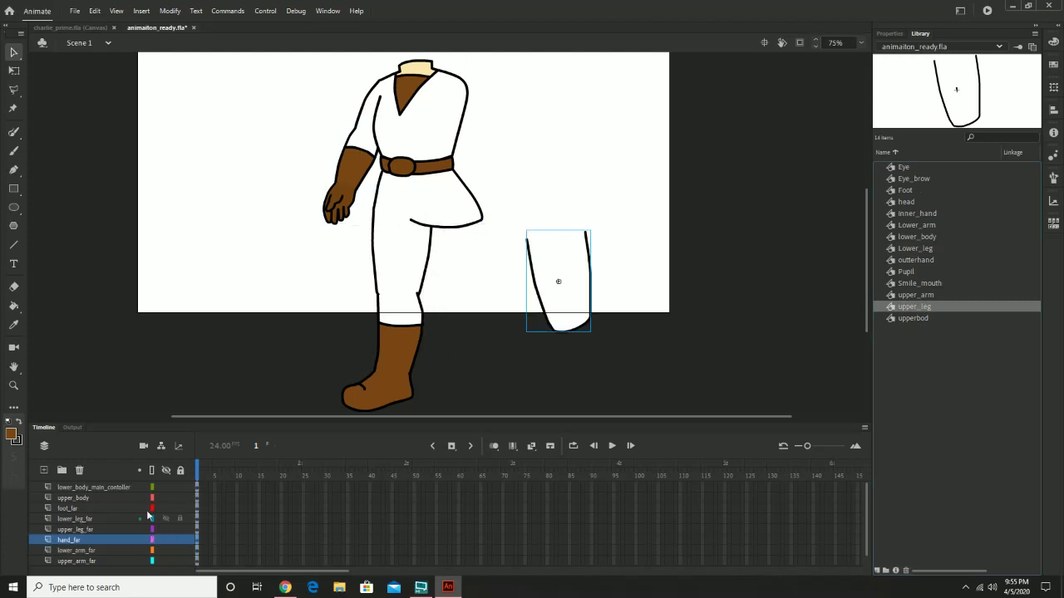
{"action": "key", "text": "ctrl+z"}
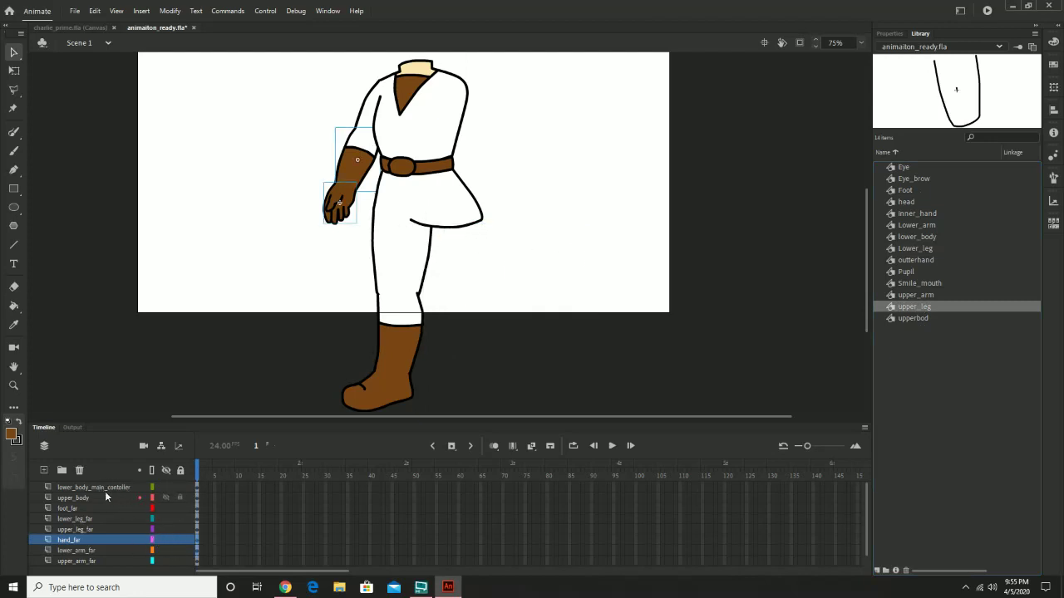
Add three layers above lower_body_main_contoller and place the upper_leg symbol in Layer_9 as the near thigh below the tunic
{"action": "left_click", "coordinate": [103, 488]}
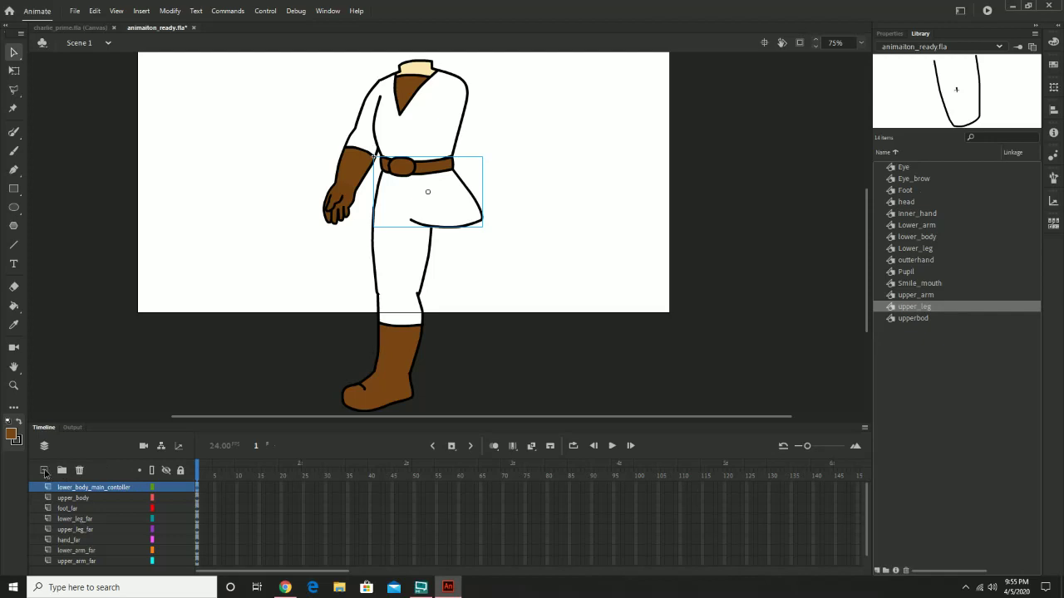
{"action": "left_click", "coordinate": [46, 472]}
{"action": "left_click", "coordinate": [45, 472]}
{"action": "left_click", "coordinate": [46, 472]}
{"action": "left_click", "coordinate": [77, 509]}
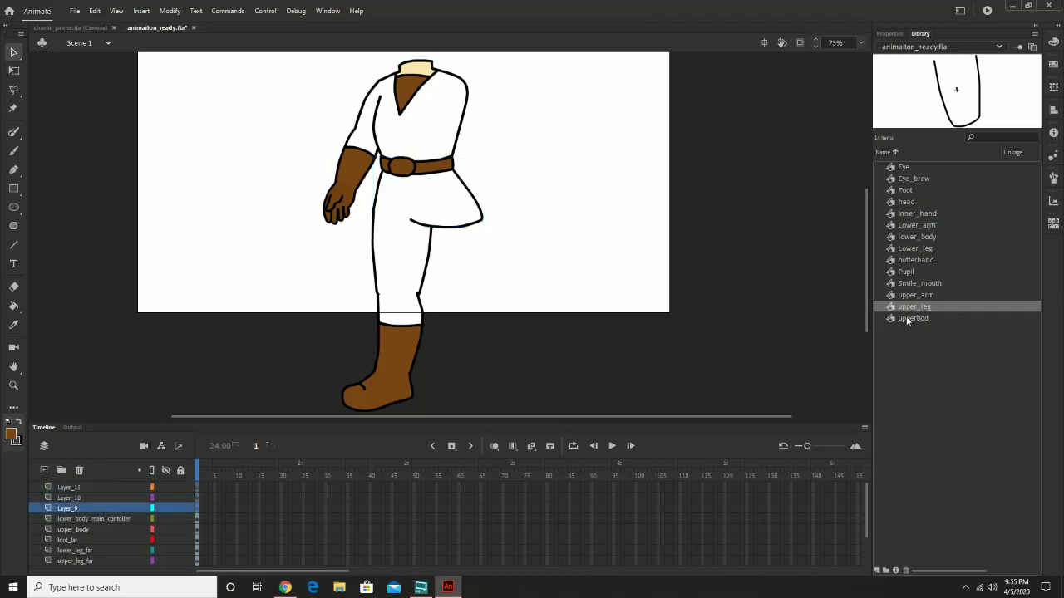
{"action": "left_click_drag", "start_coordinate": [928, 308], "coordinate": [463, 247]}
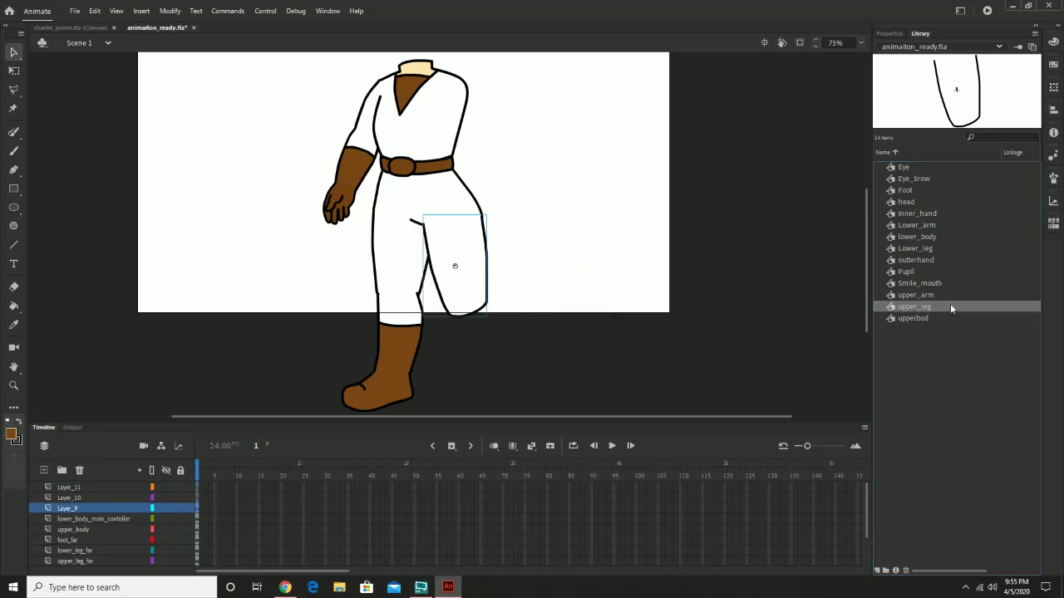
Rename Layer_9, which holds the near thigh, as upper_leg_close
{"action": "left_click", "coordinate": [931, 237]}
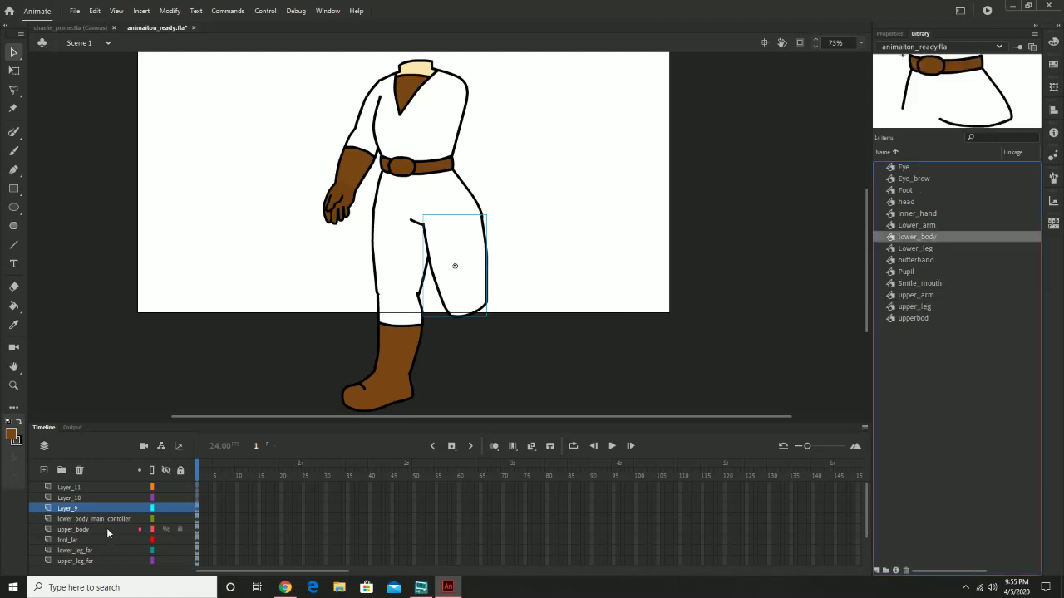
{"action": "left_click", "coordinate": [74, 499]}
{"action": "double_click", "coordinate": [74, 507]}
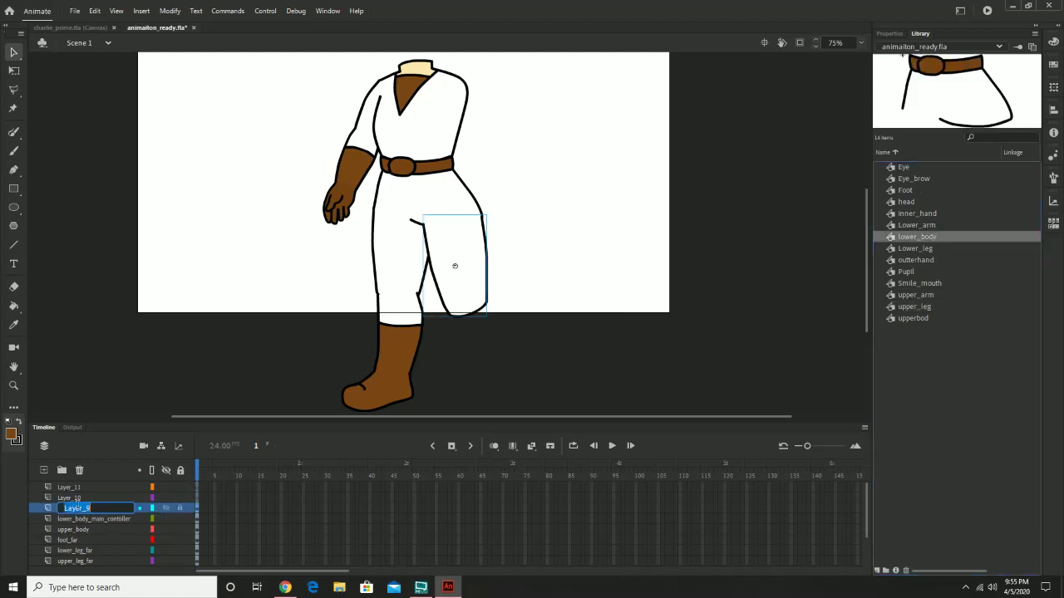
{"action": "type", "text": "upper_leg_close"}
{"action": "key", "text": "Return"}
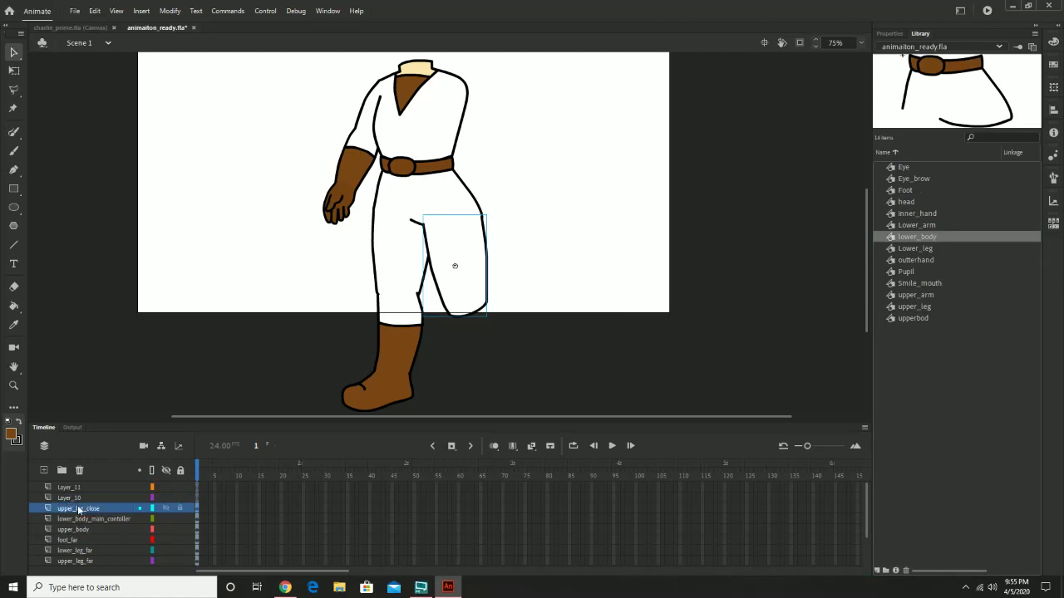
Rename Layer_10 as lower_leg_close and Layer_11 as foot_close
{"action": "left_click", "coordinate": [68, 497]}
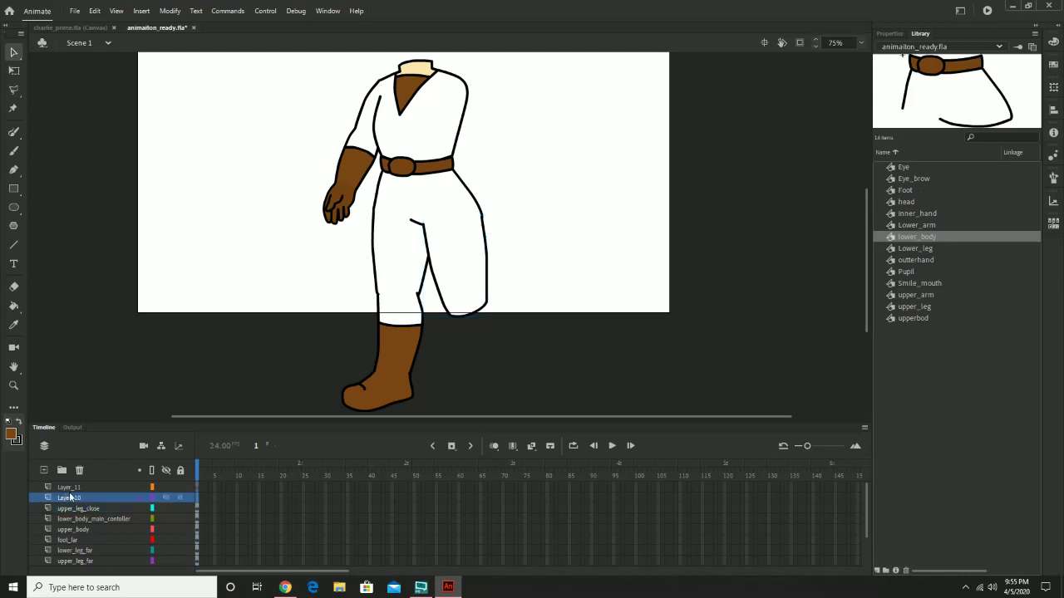
{"action": "double_click", "coordinate": [70, 497]}
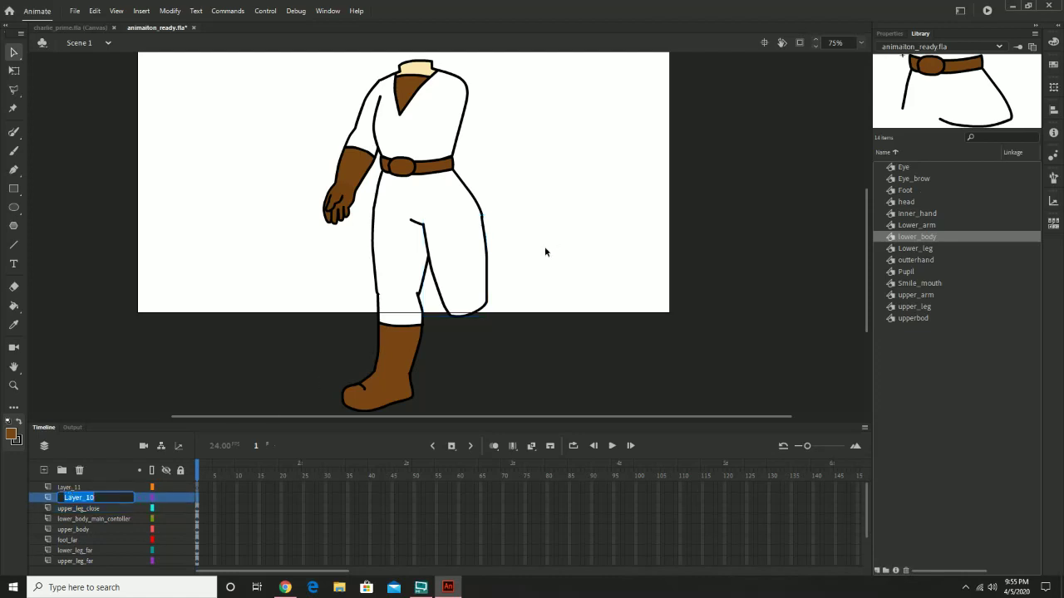
{"action": "type", "text": "lower_leg_close"}
{"action": "key", "text": "Return"}
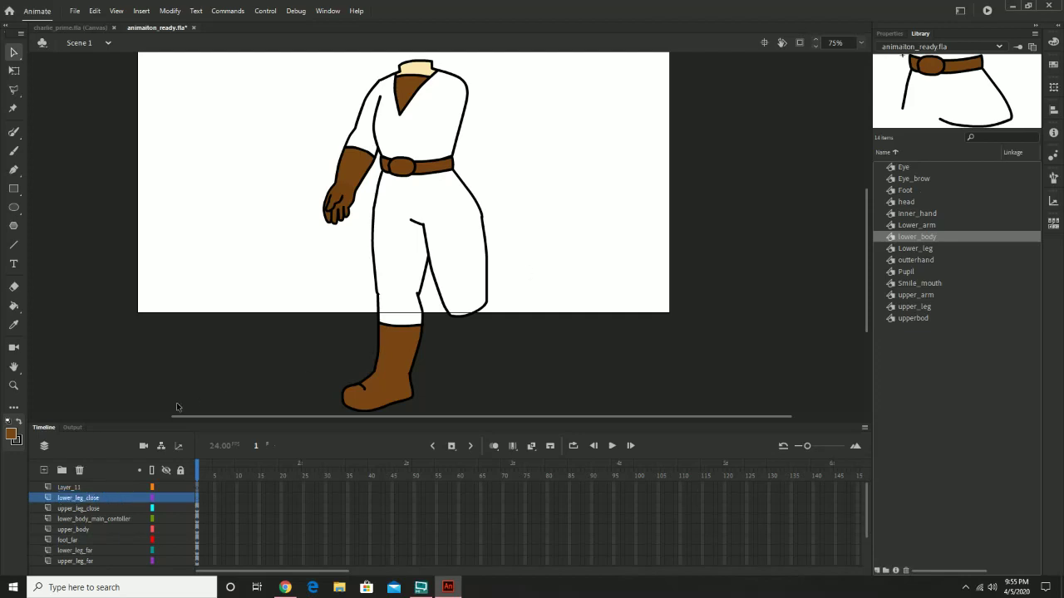
{"action": "double_click", "coordinate": [70, 487]}
{"action": "type", "text": "l"}
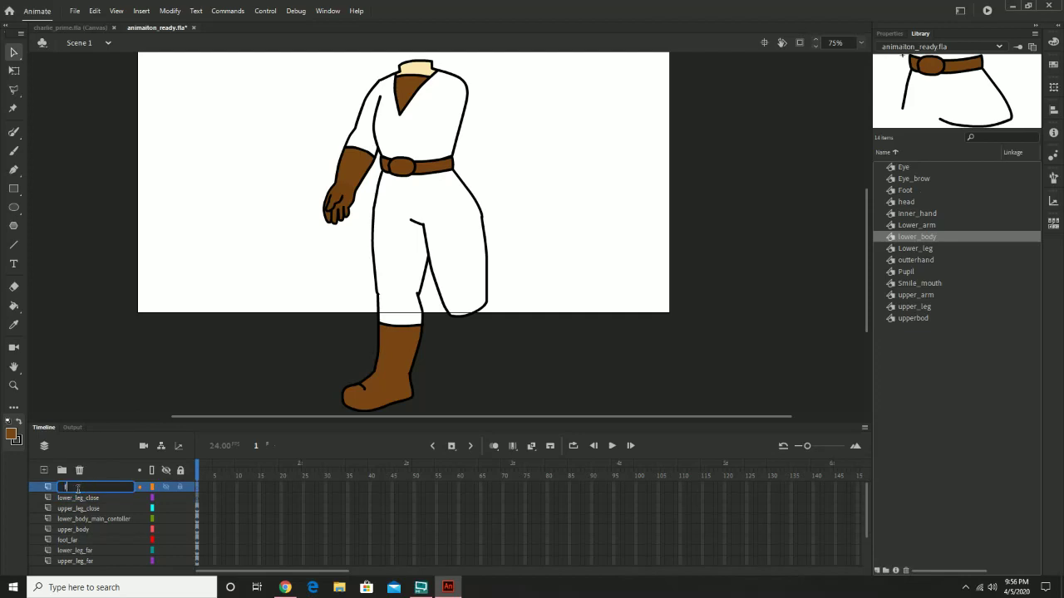
{"action": "type", "text": "oot_close"}
{"action": "key", "text": "Return"}
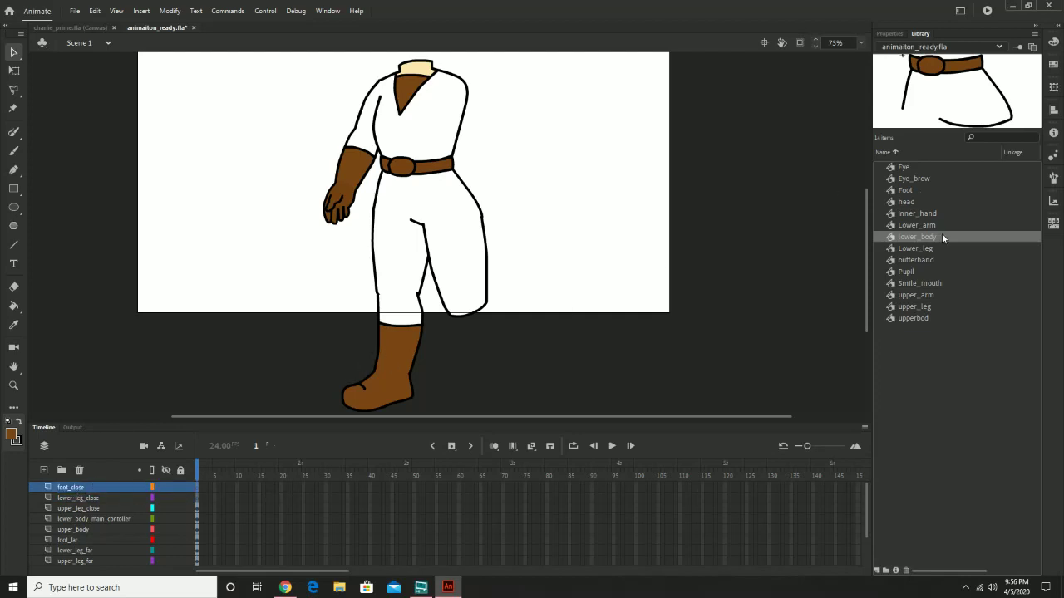
Place the Lower_leg symbol in the foot_close layer, directly beneath the near thigh at the knee
{"action": "left_click", "coordinate": [928, 216]}
{"action": "left_click", "coordinate": [914, 203]}
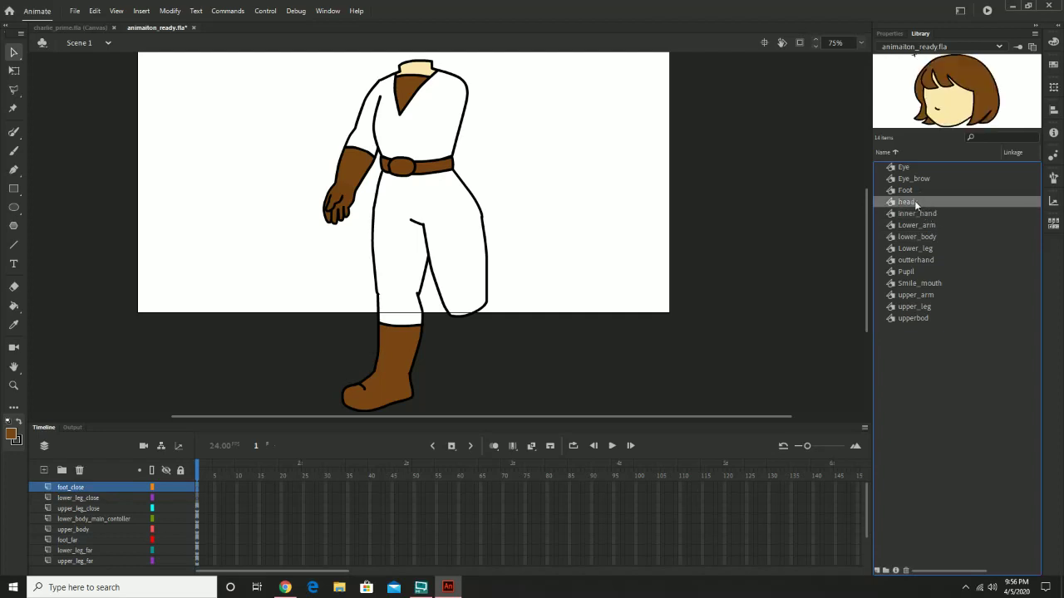
{"action": "left_click", "coordinate": [918, 249]}
{"action": "left_click_drag", "start_coordinate": [532, 353], "coordinate": [477, 332]}
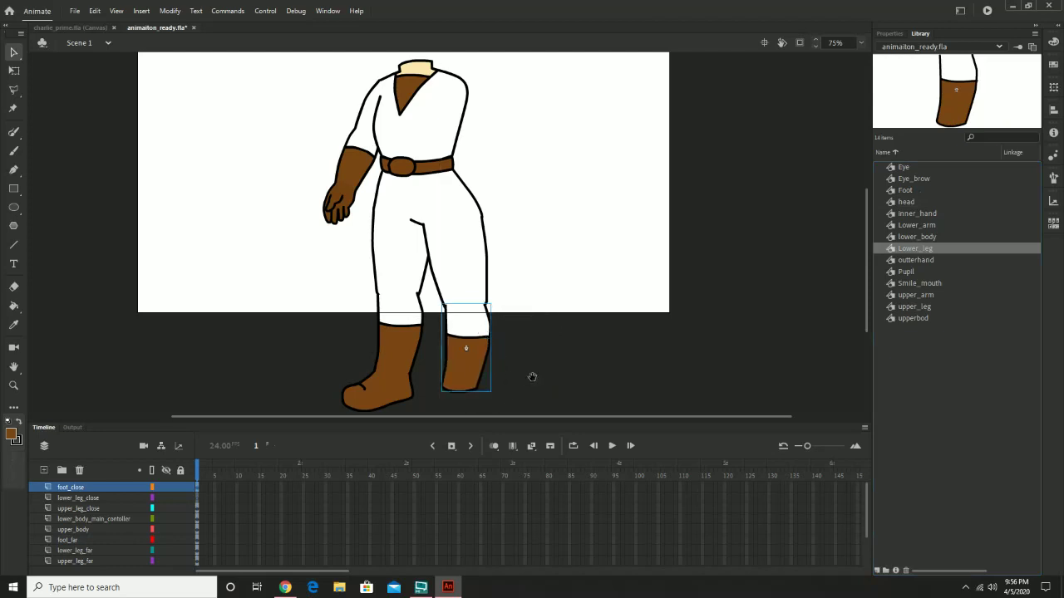
{"action": "left_click_drag", "start_coordinate": [532, 373], "coordinate": [545, 339]}
Rotate the near lower leg slightly counterclockwise and shift it so its top meets the near thigh
{"action": "left_click", "coordinate": [13, 72]}
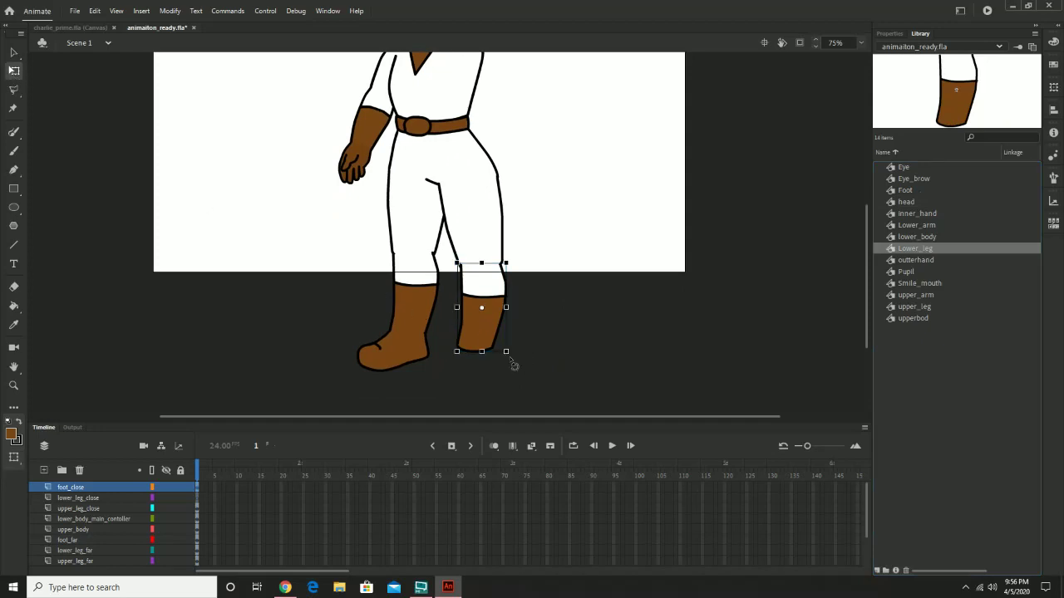
{"action": "left_click_drag", "start_coordinate": [515, 359], "coordinate": [526, 370]}
{"action": "key", "text": "ctrl+z"}
{"action": "key", "text": "ctrl+y"}
{"action": "left_click_drag", "start_coordinate": [490, 319], "coordinate": [498, 319]}
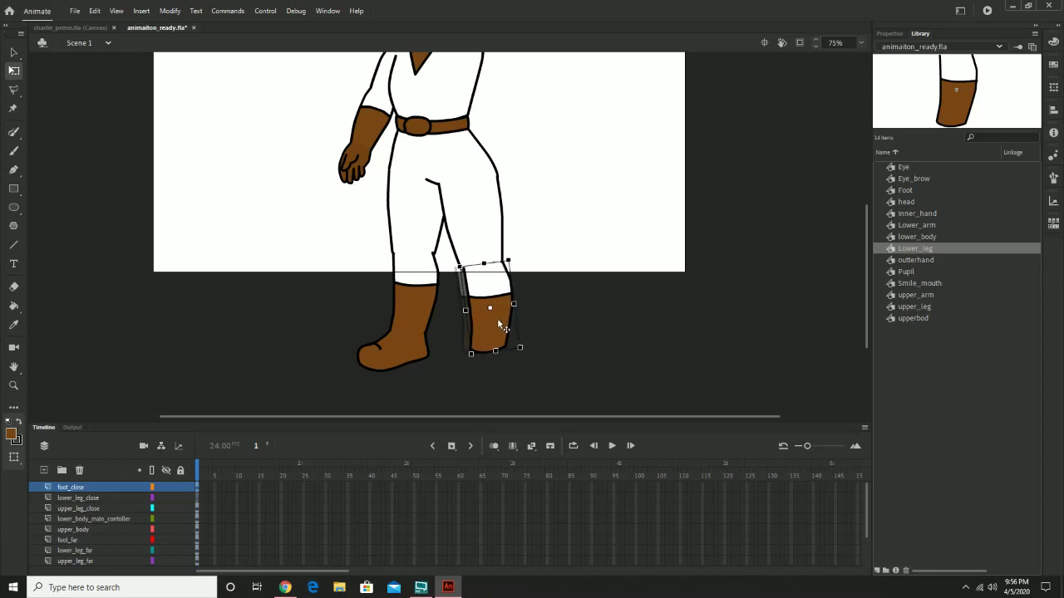
{"action": "left_click", "coordinate": [551, 307]}
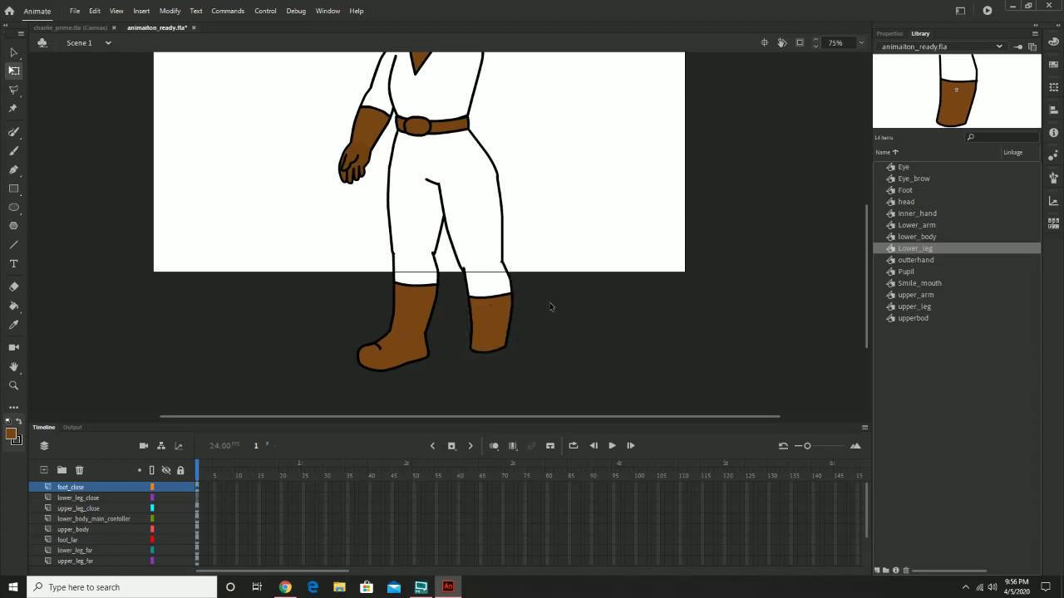
Fine-tune the near lower leg's position so its outlines line up with the thigh at the knee
{"action": "key", "text": "x"}
{"action": "key", "text": "z"}
{"action": "left_click", "coordinate": [526, 295]}
{"action": "mouse_move", "coordinate": [457, 224]}
{"action": "left_mouse_down"}
{"action": "mouse_move", "coordinate": [518, 262]}
{"action": "mouse_move", "coordinate": [617, 273]}
{"action": "mouse_move", "coordinate": [648, 209]}
{"action": "left_mouse_up"}
{"action": "left_click", "coordinate": [519, 262]}
{"action": "left_click", "coordinate": [13, 54]}
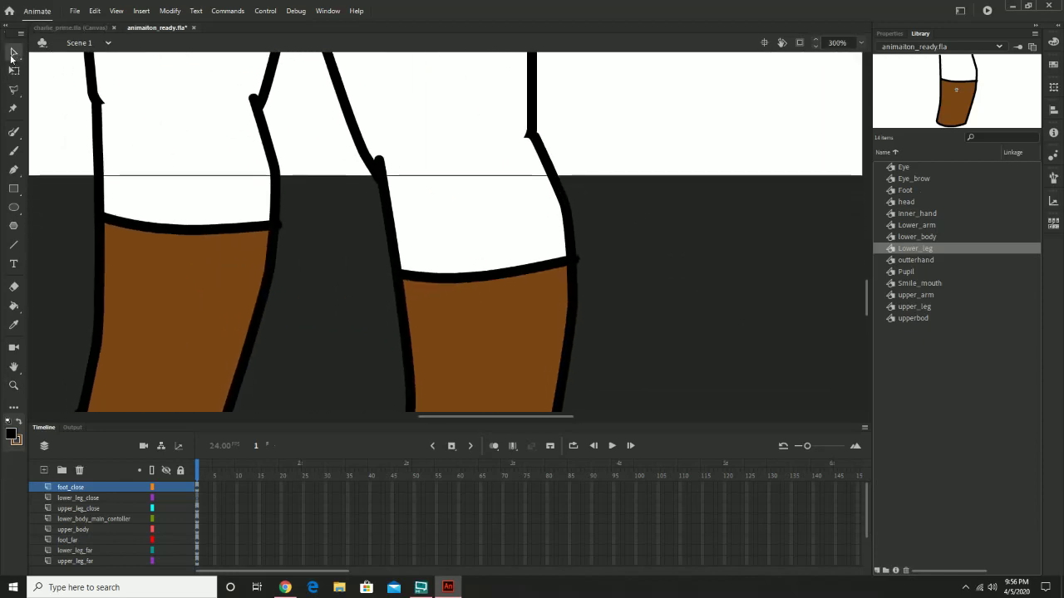
{"action": "mouse_move", "coordinate": [485, 236]}
{"action": "left_mouse_down"}
{"action": "mouse_move", "coordinate": [474, 240]}
{"action": "mouse_move", "coordinate": [487, 222]}
{"action": "mouse_move", "coordinate": [490, 231]}
{"action": "left_mouse_up"}
{"action": "left_click_drag", "start_coordinate": [519, 195], "coordinate": [514, 195]}
{"action": "key", "text": "z"}
{"action": "left_click", "coordinate": [665, 204], "text": "alt"}
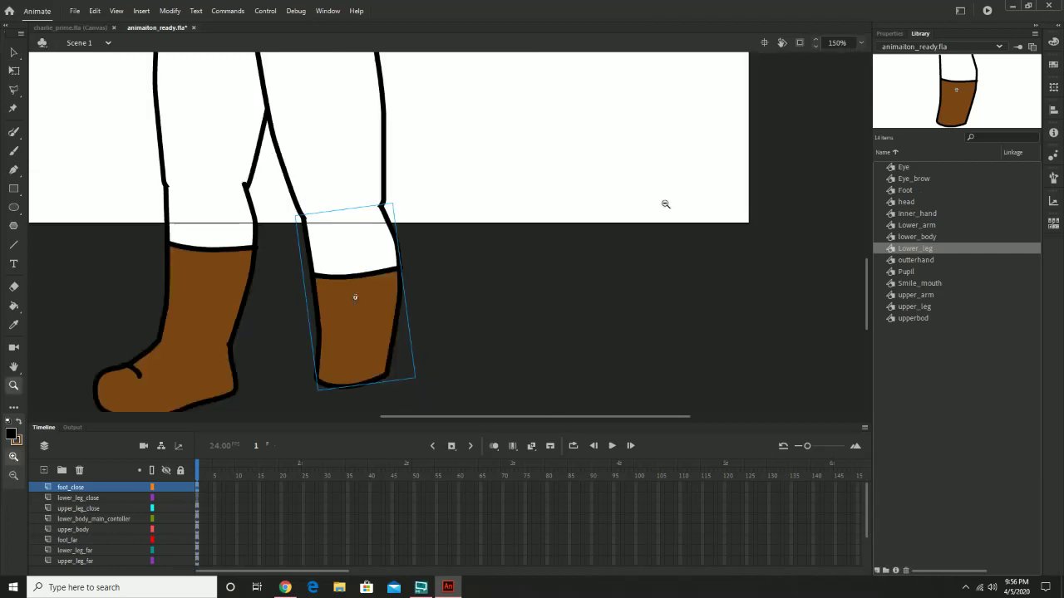
{"action": "left_click", "coordinate": [665, 204], "text": "alt"}
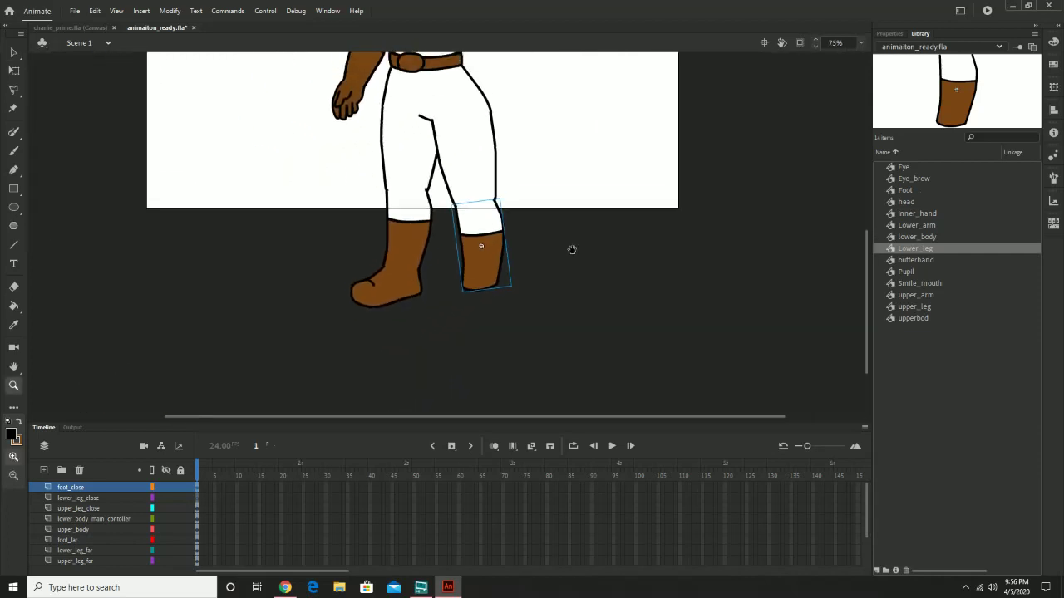
Transfer the near lower leg from the foot_close layer to lower_leg_close, pasting it in place
{"action": "left_click", "coordinate": [906, 191]}
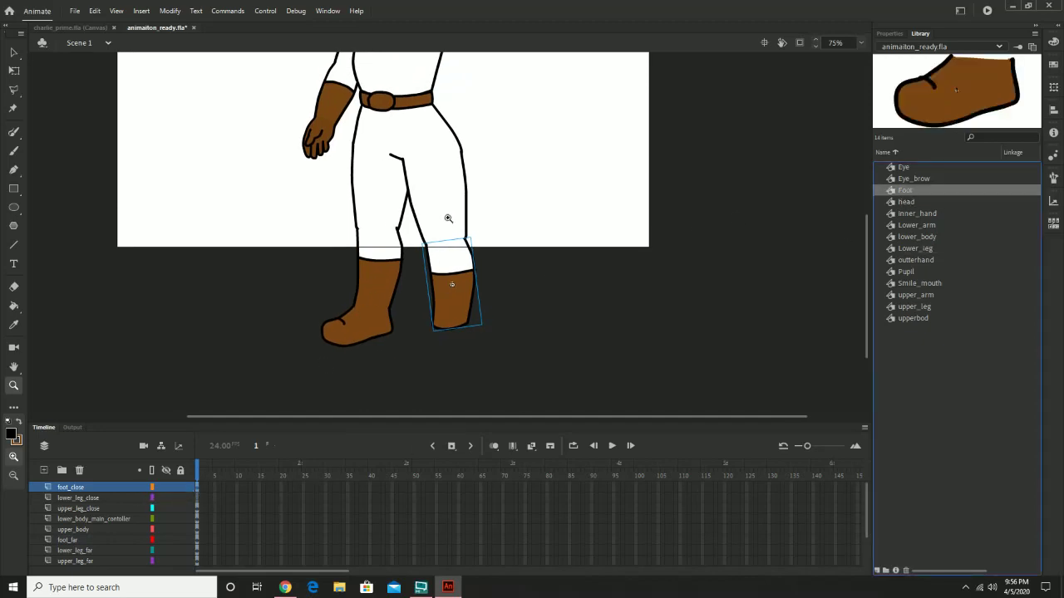
{"action": "key", "text": "v"}
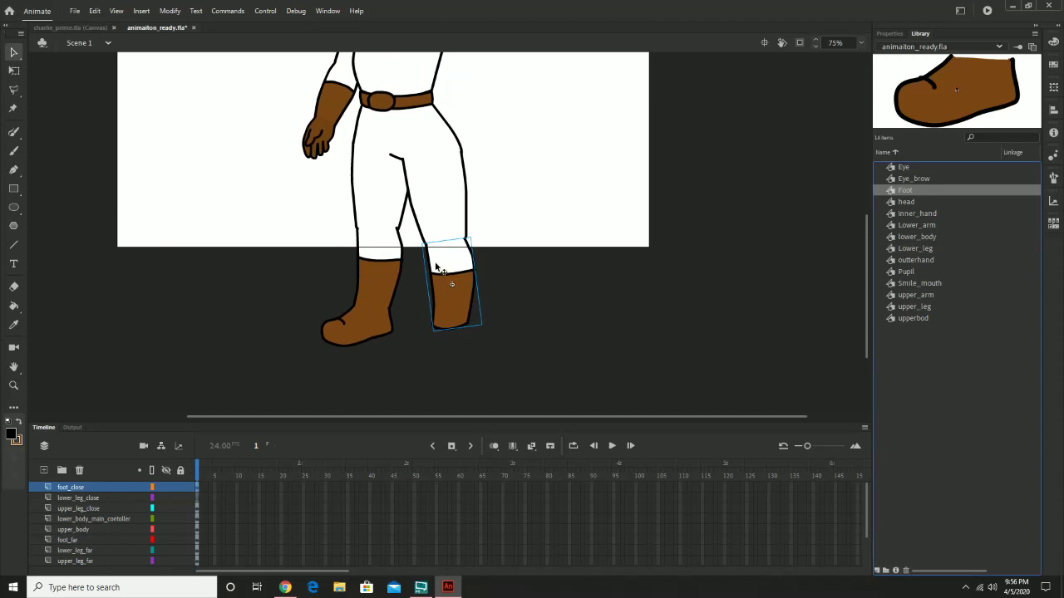
{"action": "key", "text": "Delete"}
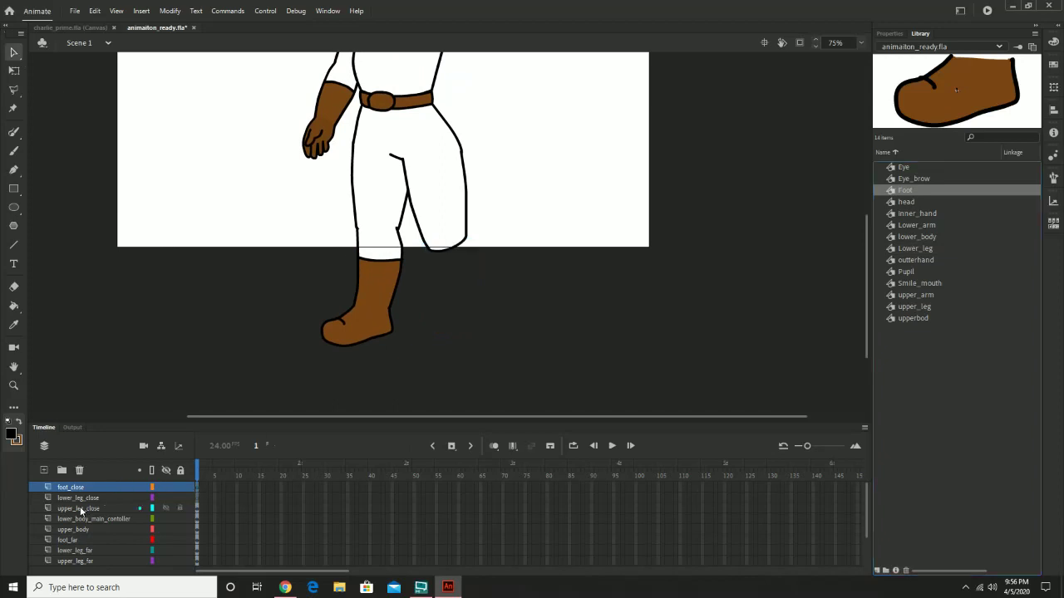
{"action": "left_click", "coordinate": [80, 498]}
{"action": "left_click", "coordinate": [94, 10]}
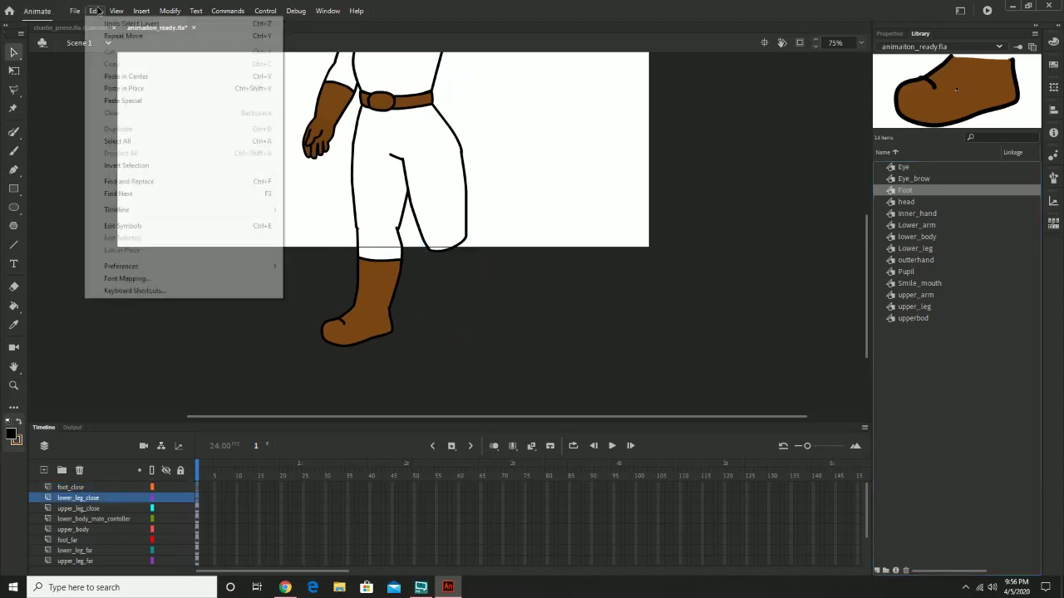
{"action": "left_click", "coordinate": [154, 88]}
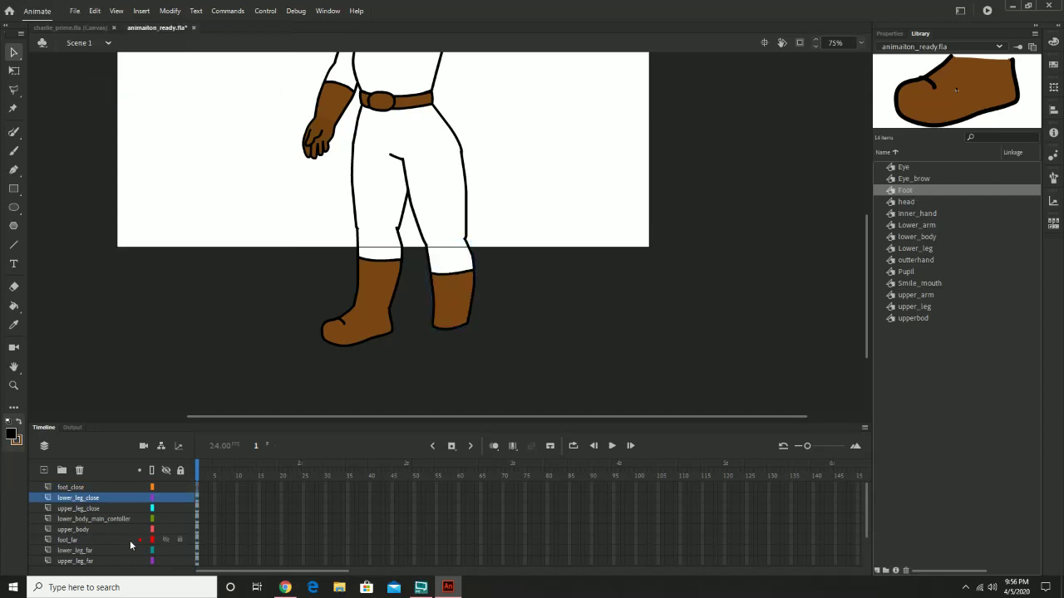
Place the Foot symbol in the foot_close layer at the bottom of the near lower leg
{"action": "left_click", "coordinate": [73, 488]}
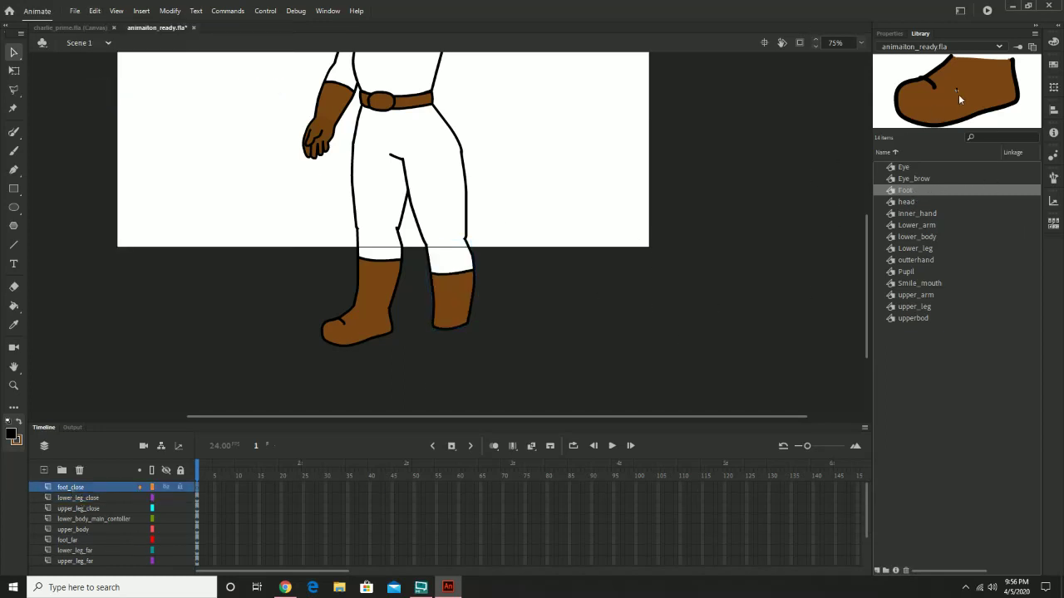
{"action": "left_click_drag", "start_coordinate": [447, 336], "coordinate": [457, 338]}
{"action": "left_click", "coordinate": [497, 324]}
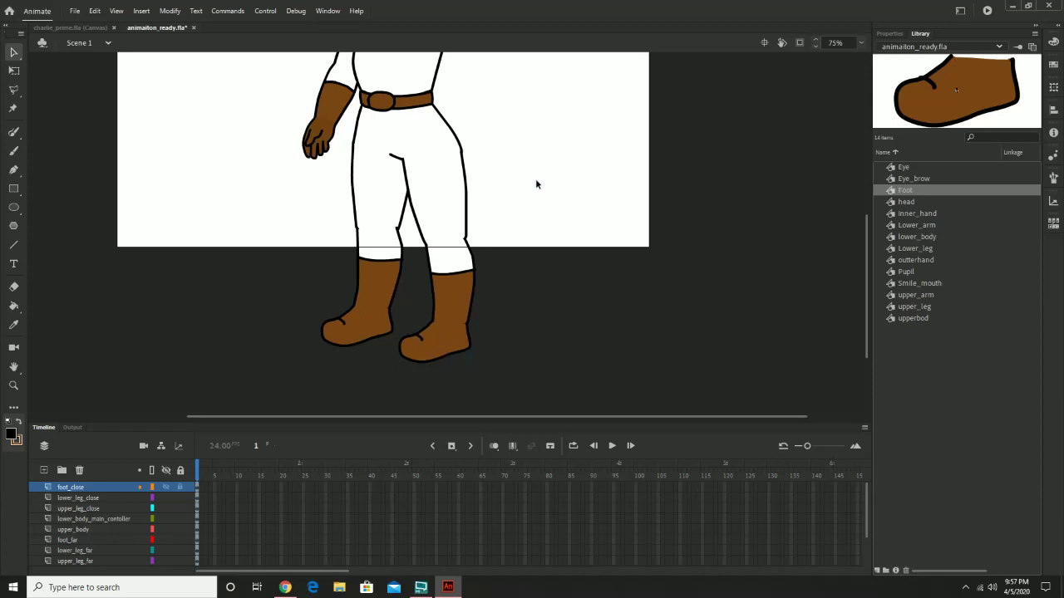
Add three layers above foot_close and rename the lowest of them Upper_arm_close
{"action": "left_click_drag", "start_coordinate": [527, 155], "coordinate": [547, 214]}
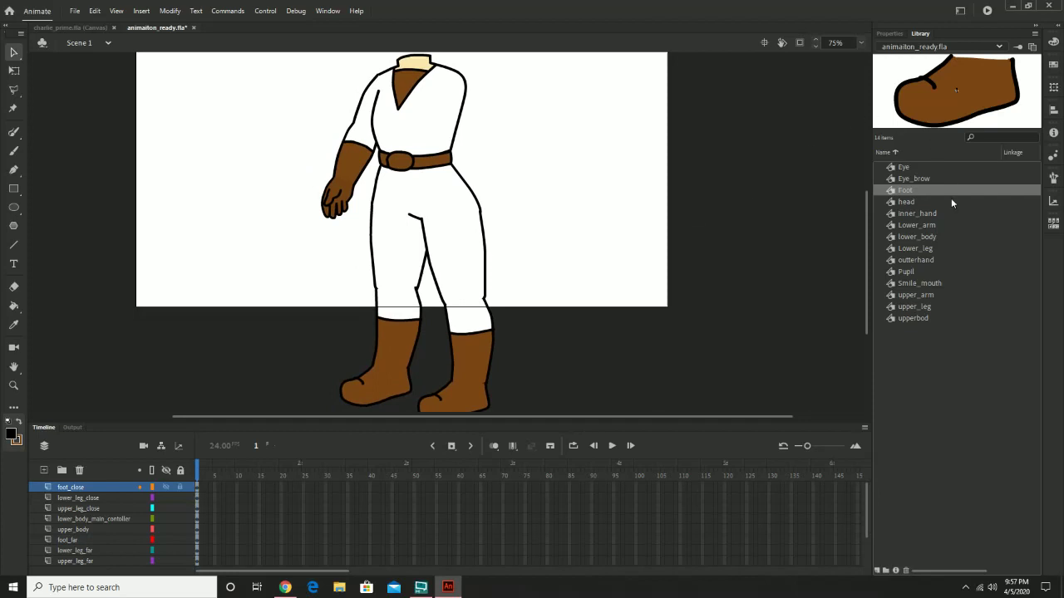
{"action": "left_click", "coordinate": [44, 471]}
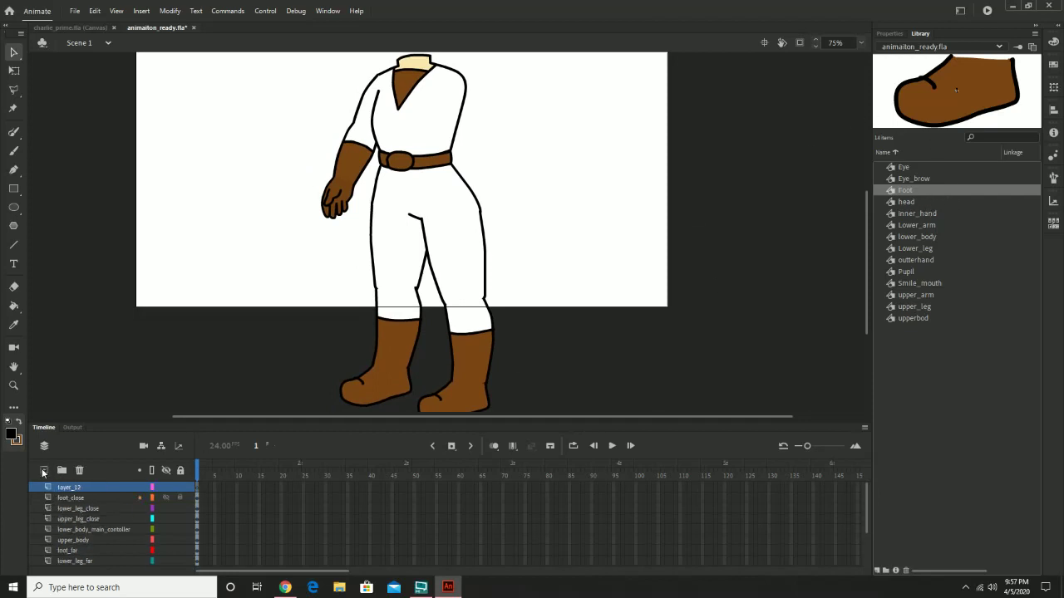
{"action": "left_click", "coordinate": [44, 471]}
{"action": "left_click", "coordinate": [44, 471]}
{"action": "double_click", "coordinate": [74, 507]}
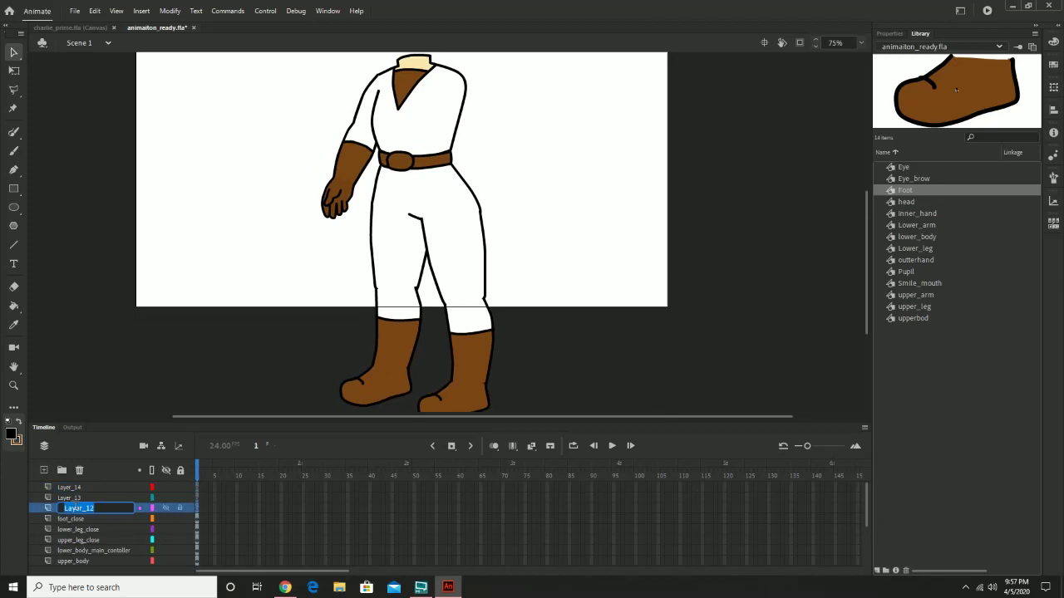
{"action": "type", "text": "upper_arm_close"}
{"action": "key", "text": "Return"}
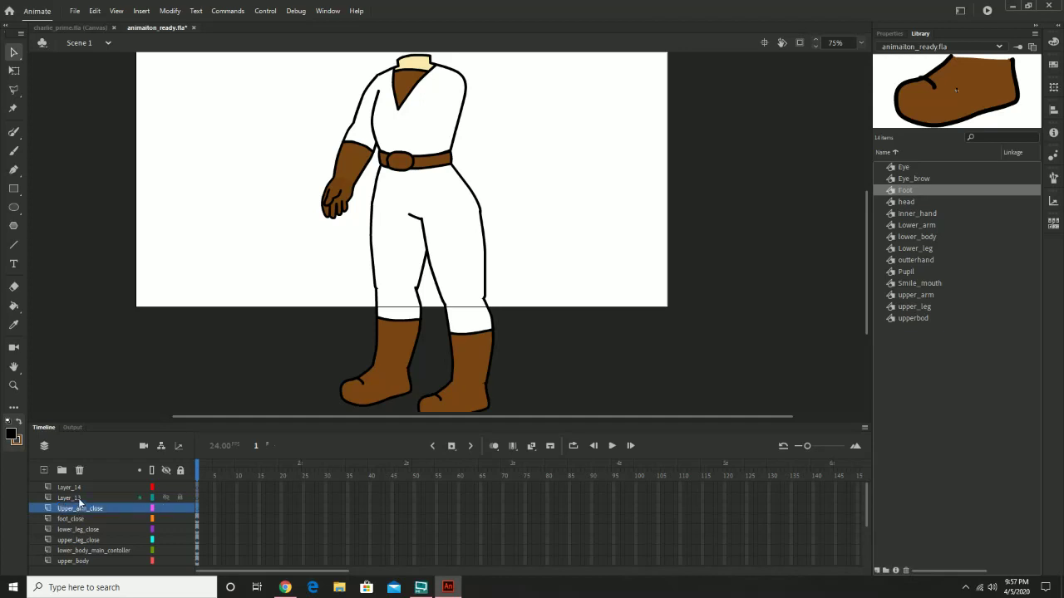
Rename the two layers above Upper_arm_close as Lower_arm_close and hand_close, in upward order
{"action": "left_click", "coordinate": [79, 499]}
{"action": "double_click", "coordinate": [80, 497]}
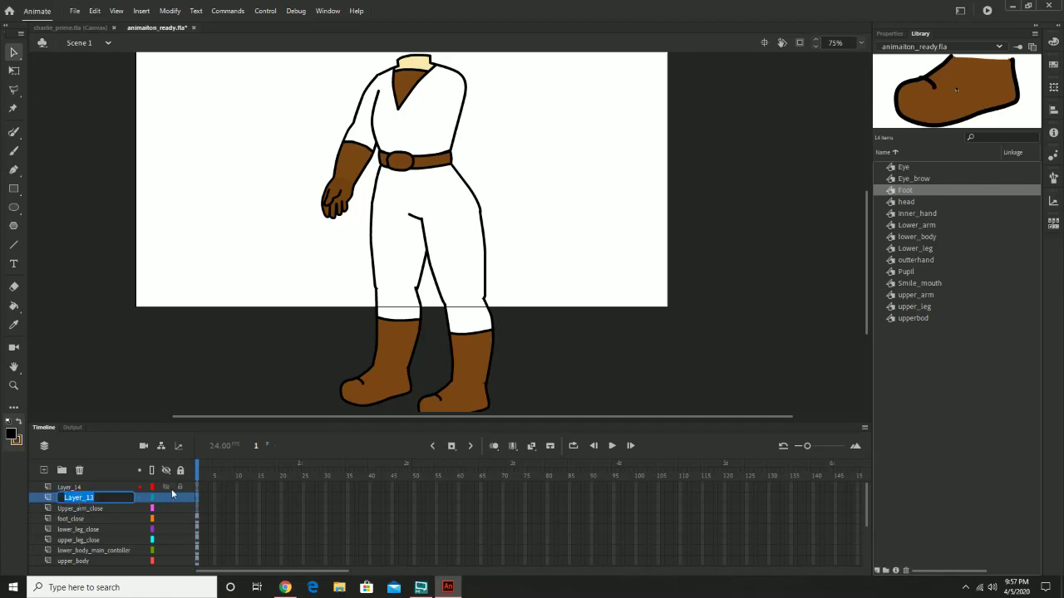
{"action": "type", "text": "Lower_arm_close"}
{"action": "key", "text": "Return"}
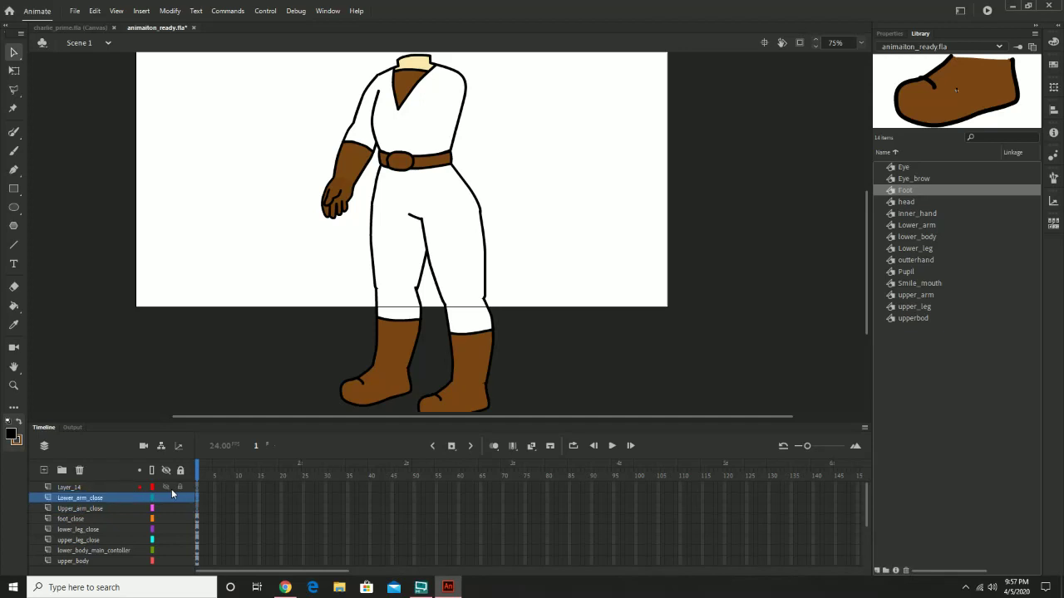
{"action": "double_click", "coordinate": [110, 486]}
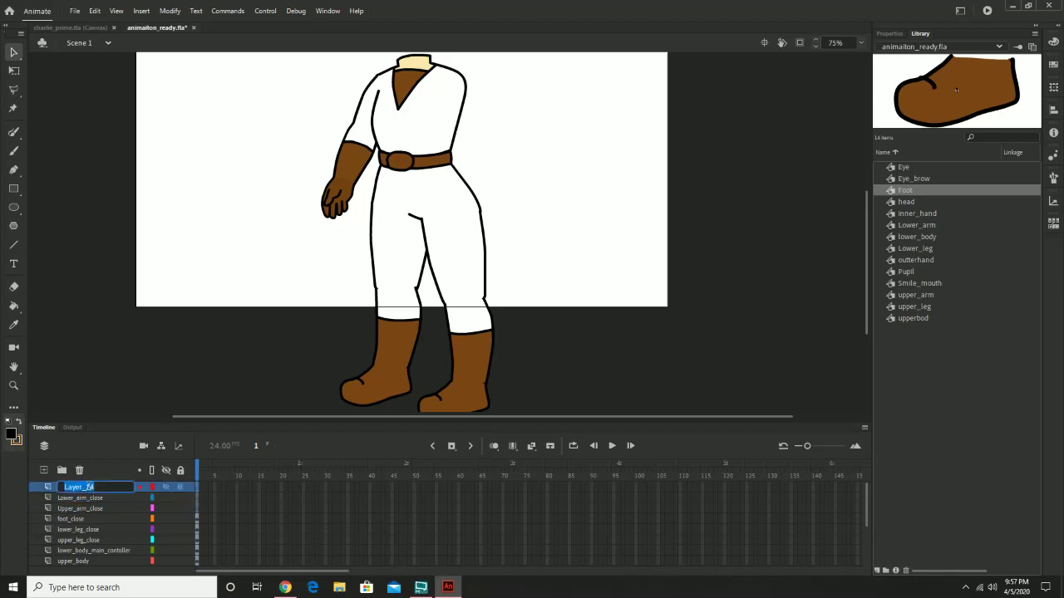
{"action": "type", "text": "hand_close"}
{"action": "key", "text": "Return"}
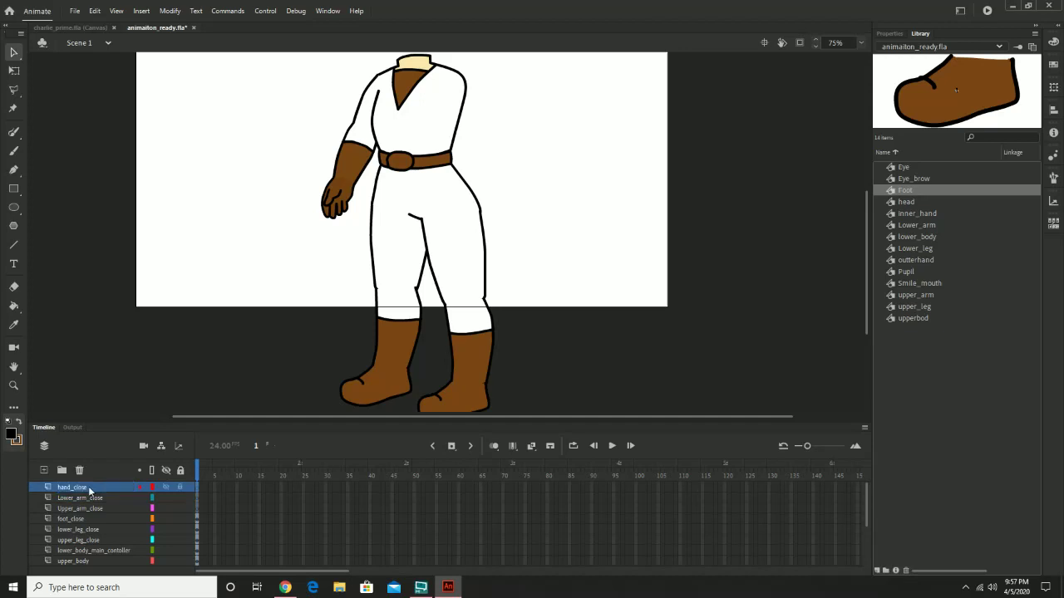
Place the upper_arm symbol from the library at the near shoulder, on the hand_close layer
{"action": "left_click", "coordinate": [920, 227]}
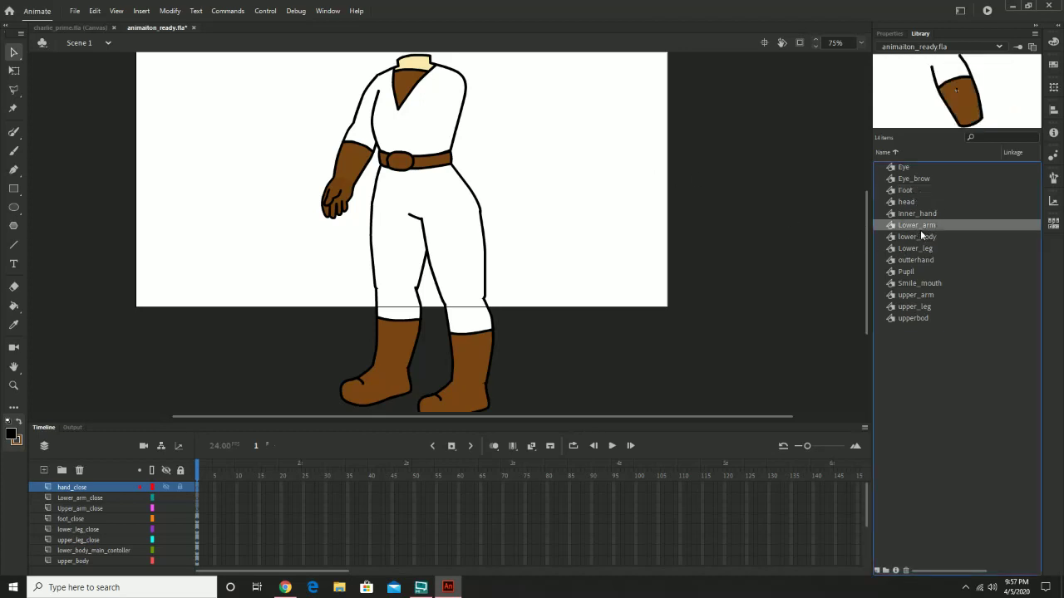
{"action": "left_click", "coordinate": [925, 296]}
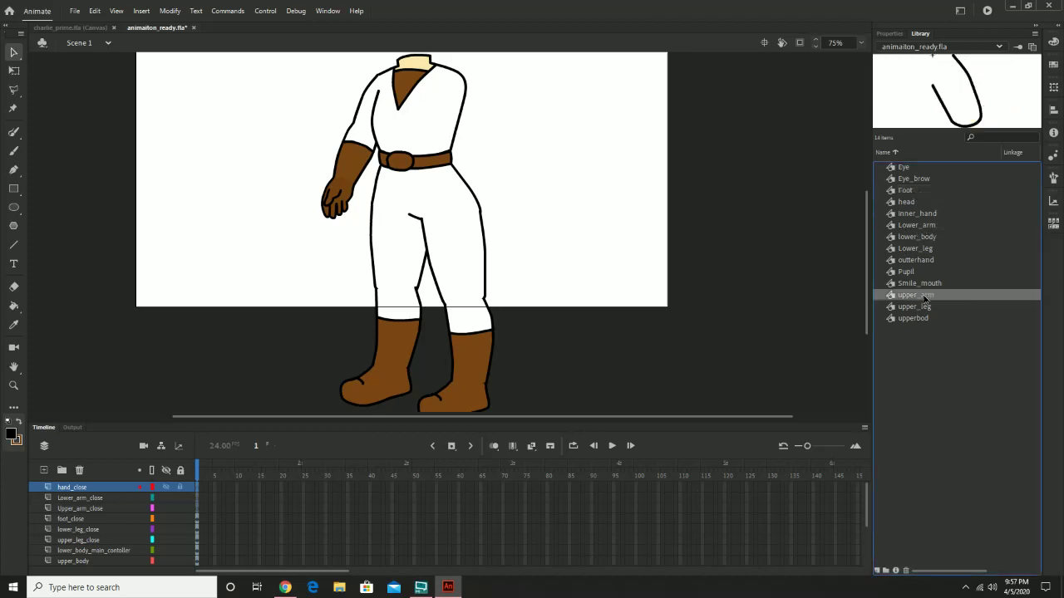
{"action": "left_click_drag", "start_coordinate": [925, 299], "coordinate": [532, 176]}
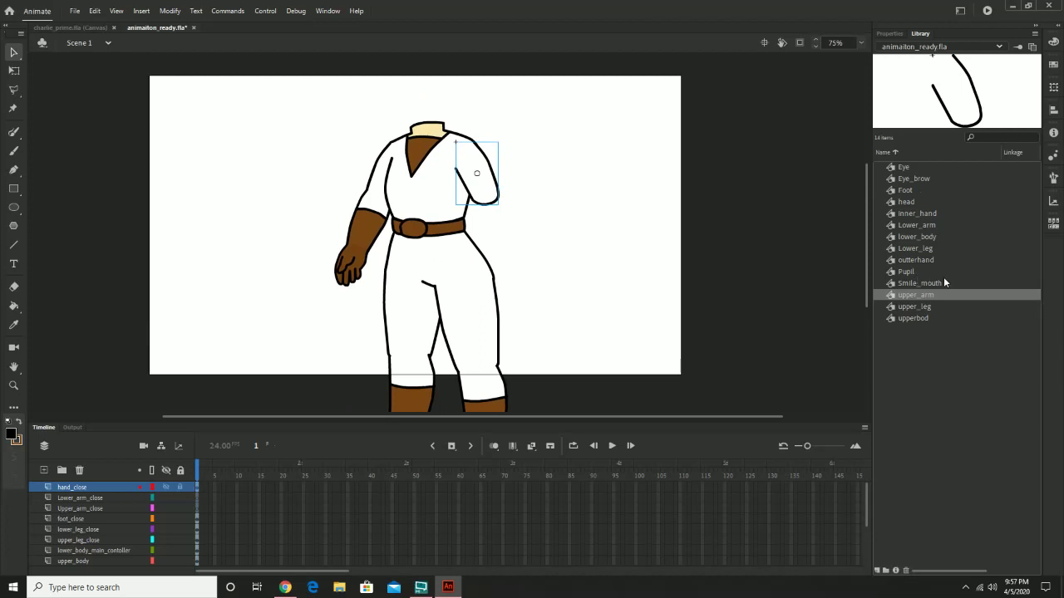
Place the Lower_arm symbol on the hand_close layer, joining it to the near upper arm at the elbow
{"action": "left_click", "coordinate": [914, 202]}
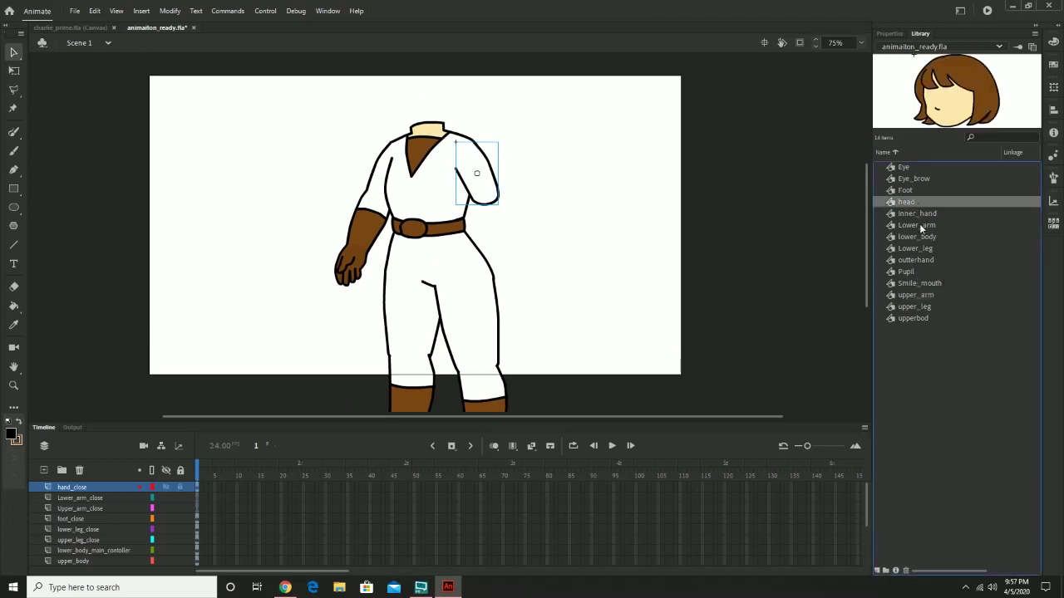
{"action": "left_click", "coordinate": [918, 214]}
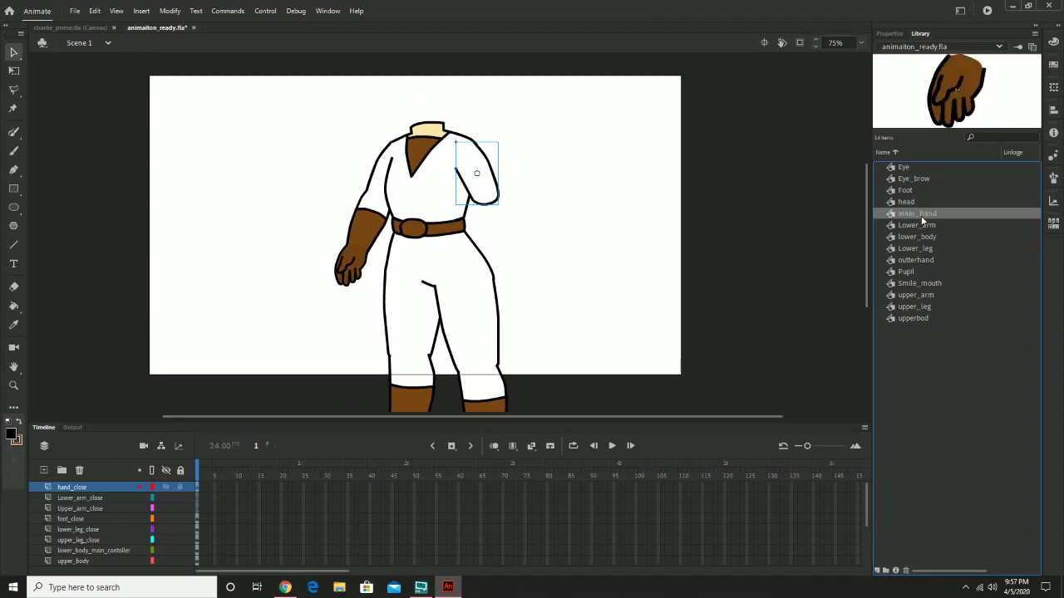
{"action": "left_click", "coordinate": [920, 226]}
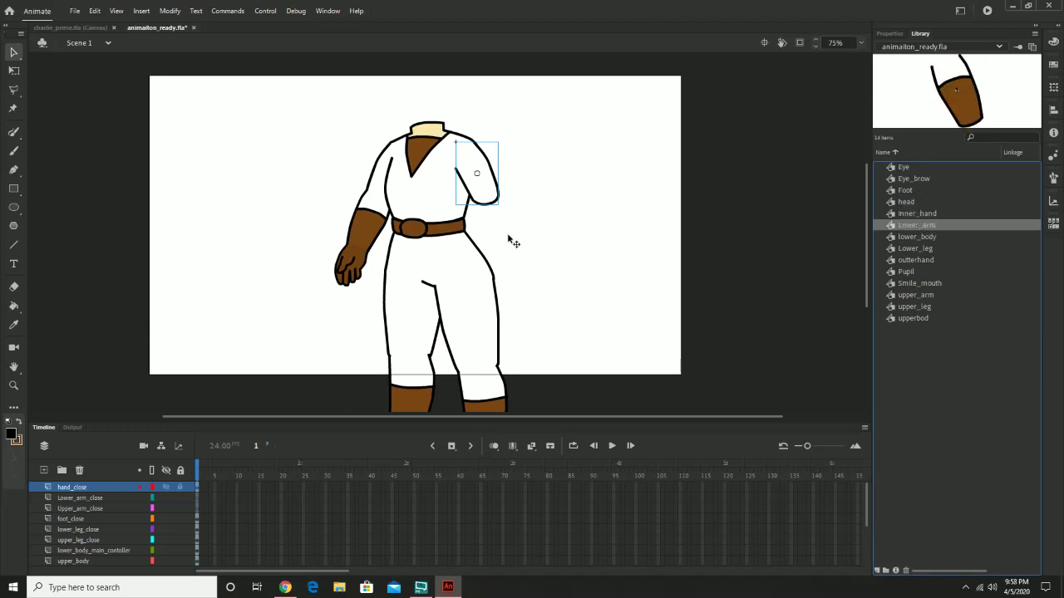
{"action": "left_click_drag", "start_coordinate": [508, 239], "coordinate": [491, 207]}
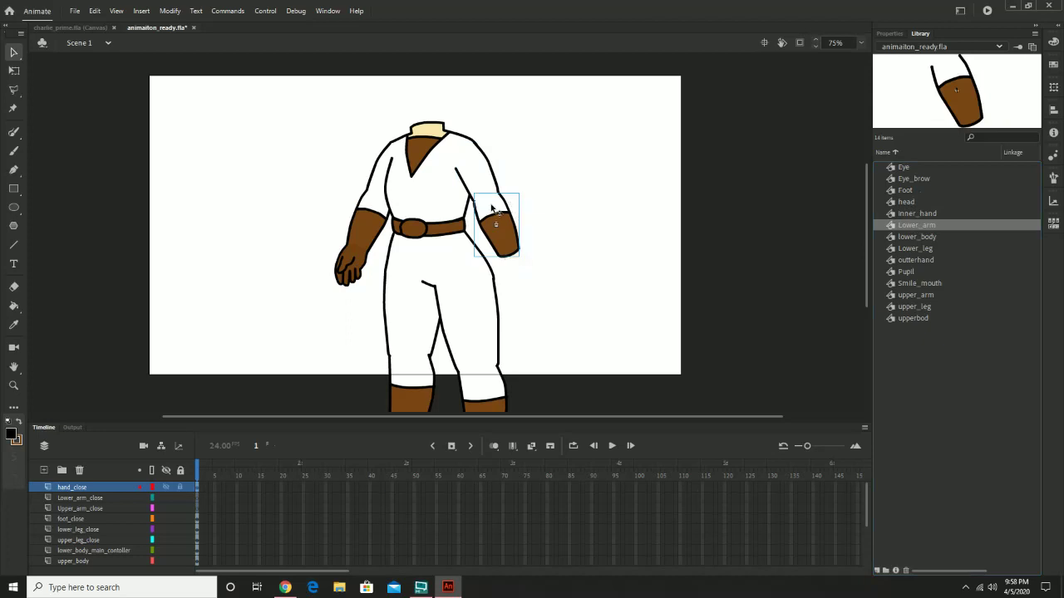
Place the outterhand symbol at the wrist end of the near forearm, on the hand_close layer
{"action": "left_click", "coordinate": [929, 212]}
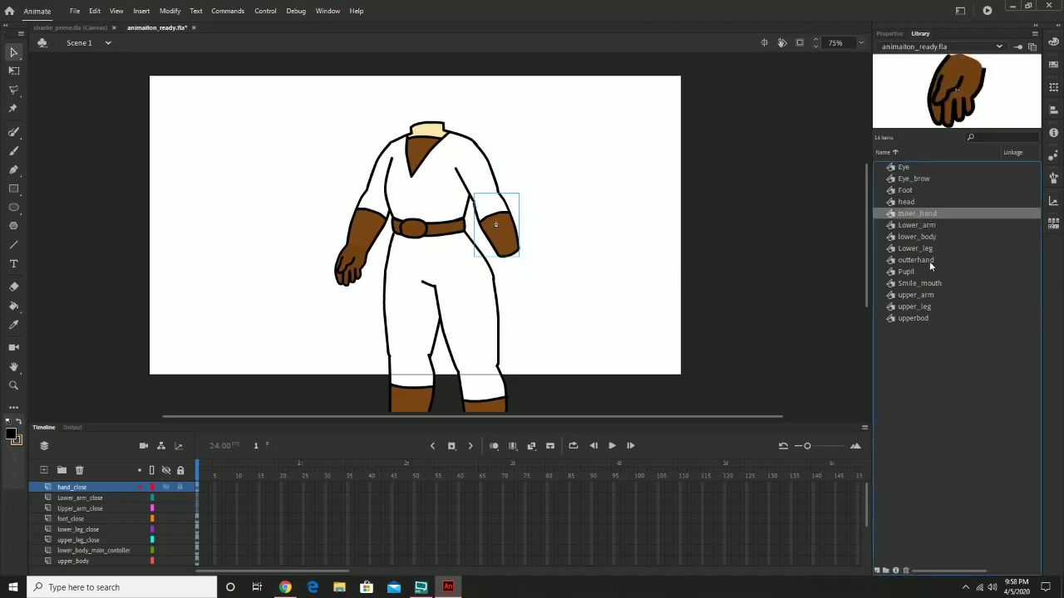
{"action": "left_click_drag", "start_coordinate": [929, 262], "coordinate": [646, 272]}
{"action": "left_click_drag", "start_coordinate": [544, 264], "coordinate": [515, 264]}
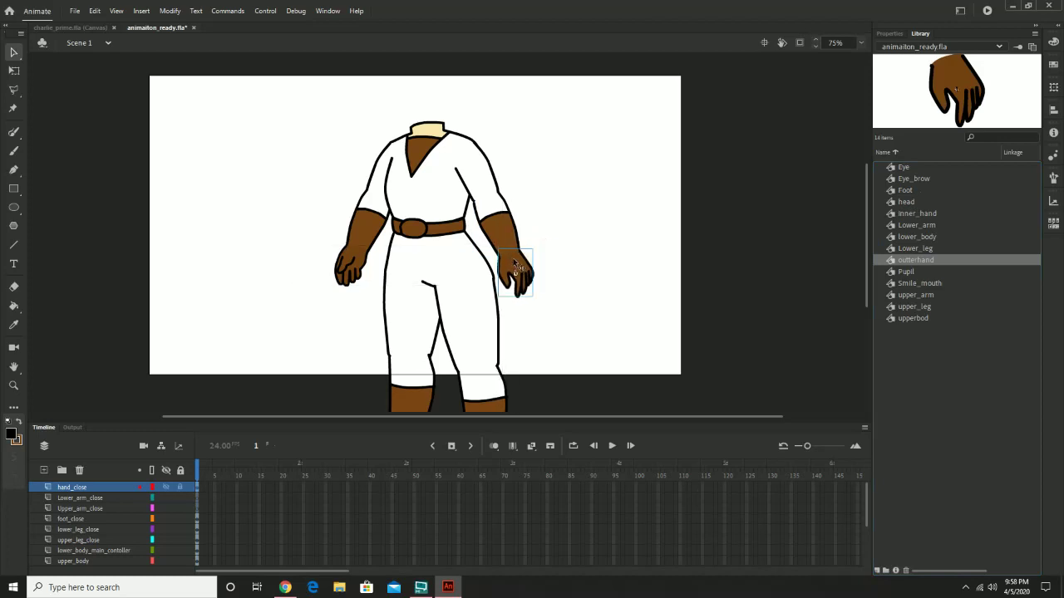
{"action": "left_click", "coordinate": [598, 227]}
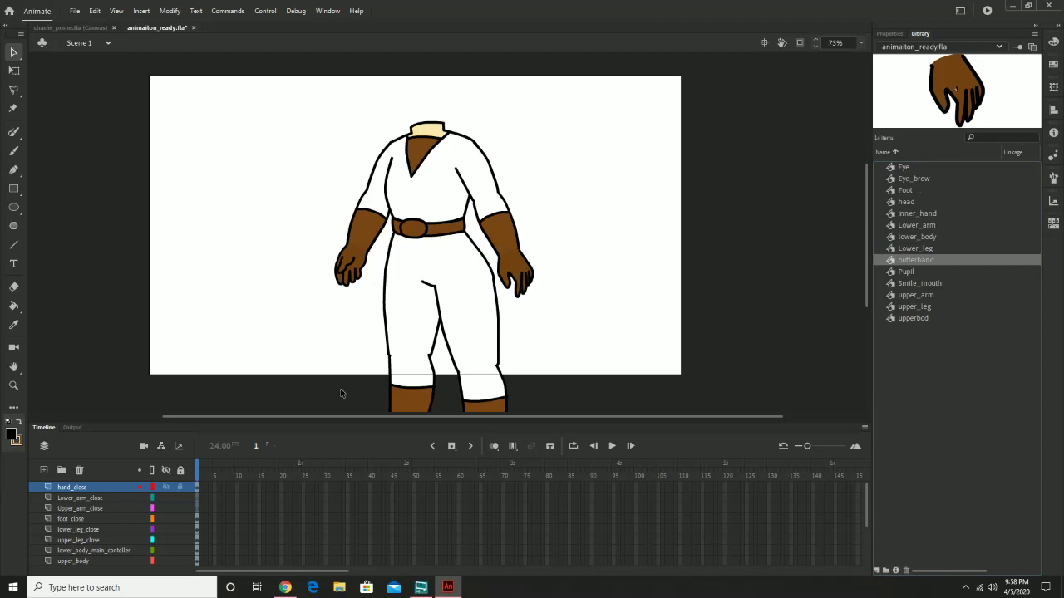
Transfer the near upper arm from the hand_close layer to Upper_arm_close, pasting it in place
{"action": "left_click", "coordinate": [479, 175]}
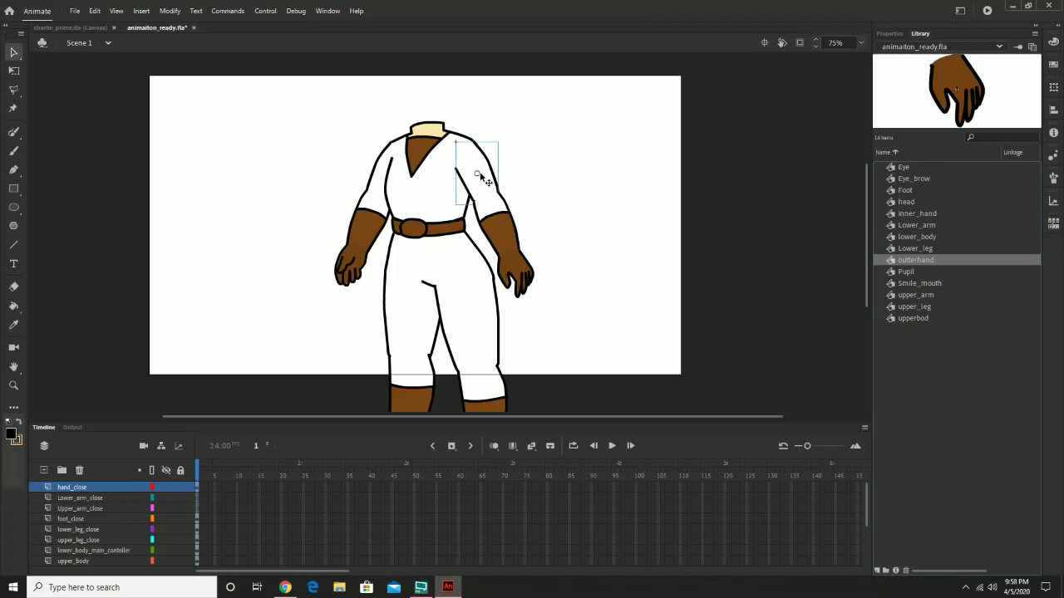
{"action": "left_click", "coordinate": [94, 11]}
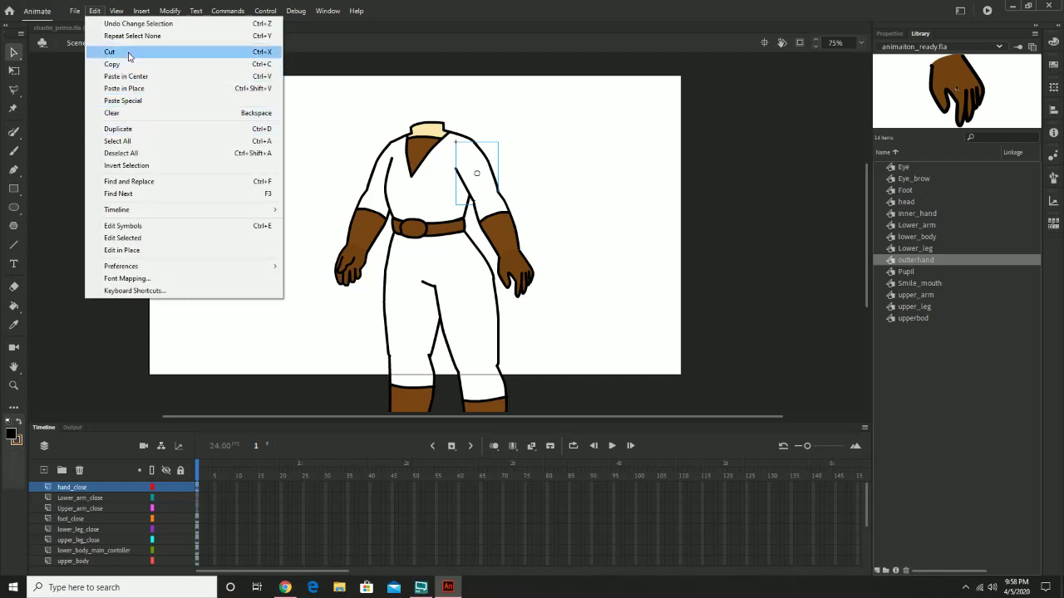
{"action": "left_click", "coordinate": [129, 52]}
{"action": "left_click", "coordinate": [96, 508]}
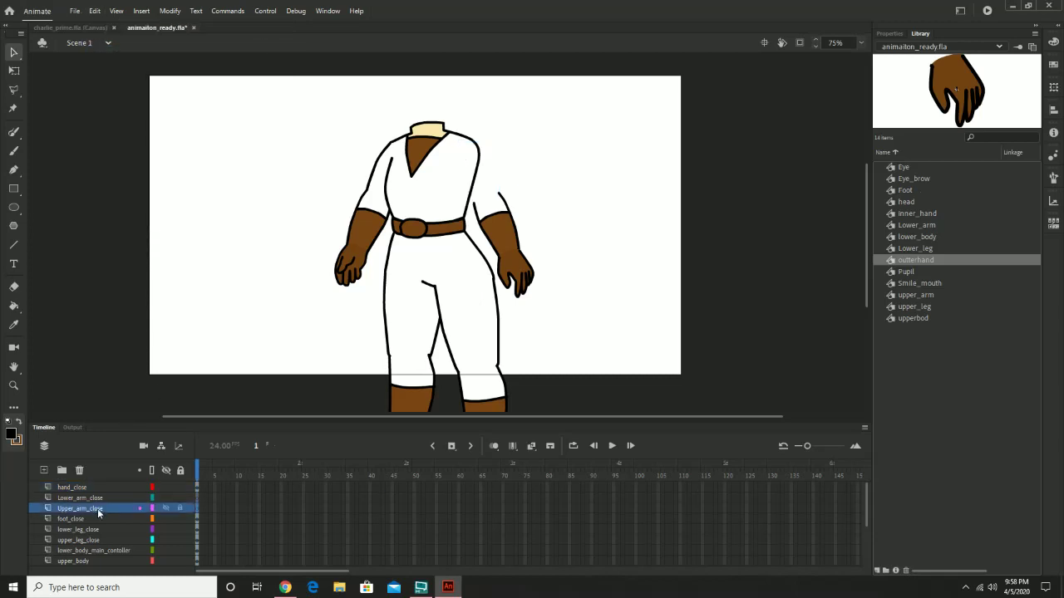
{"action": "left_click", "coordinate": [95, 11]}
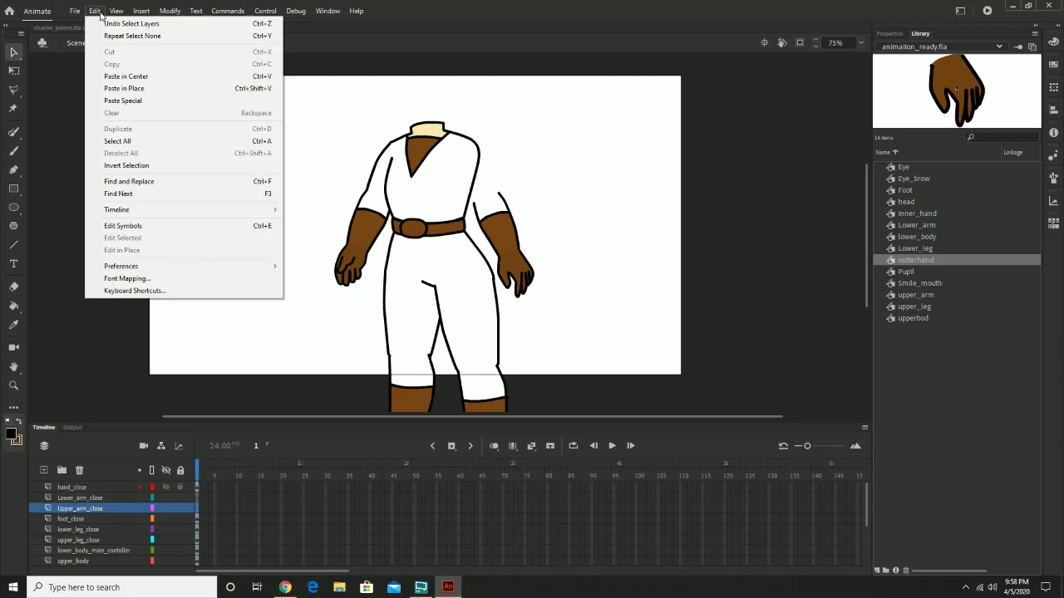
{"action": "left_click", "coordinate": [156, 88]}
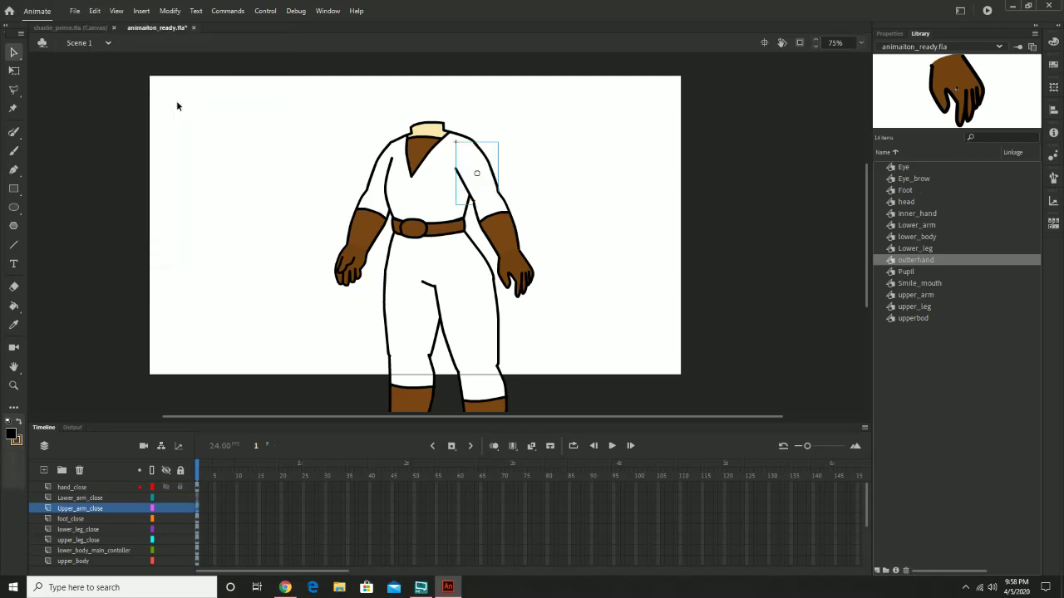
Transfer the near forearm from the hand_close layer to Lower_arm_close, pasting it in place
{"action": "left_click", "coordinate": [80, 499]}
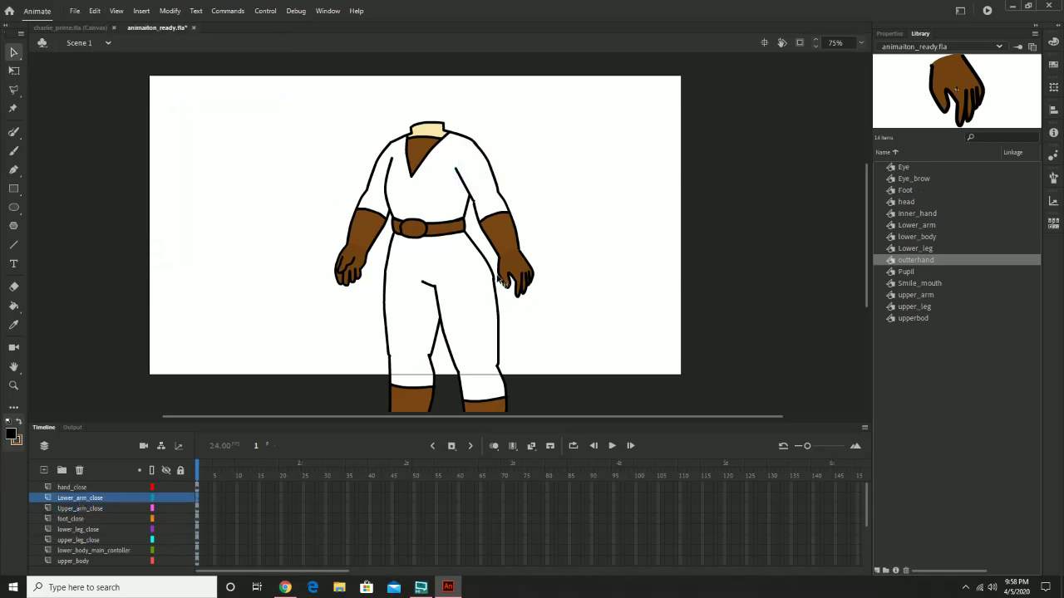
{"action": "left_click", "coordinate": [508, 211]}
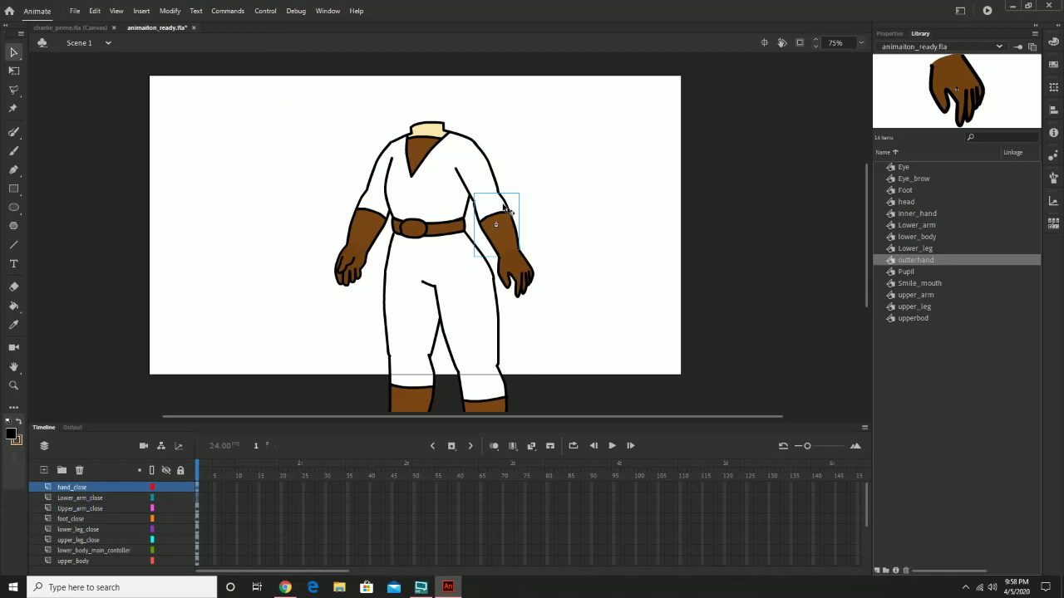
{"action": "left_click", "coordinate": [95, 10]}
{"action": "left_click", "coordinate": [108, 45]}
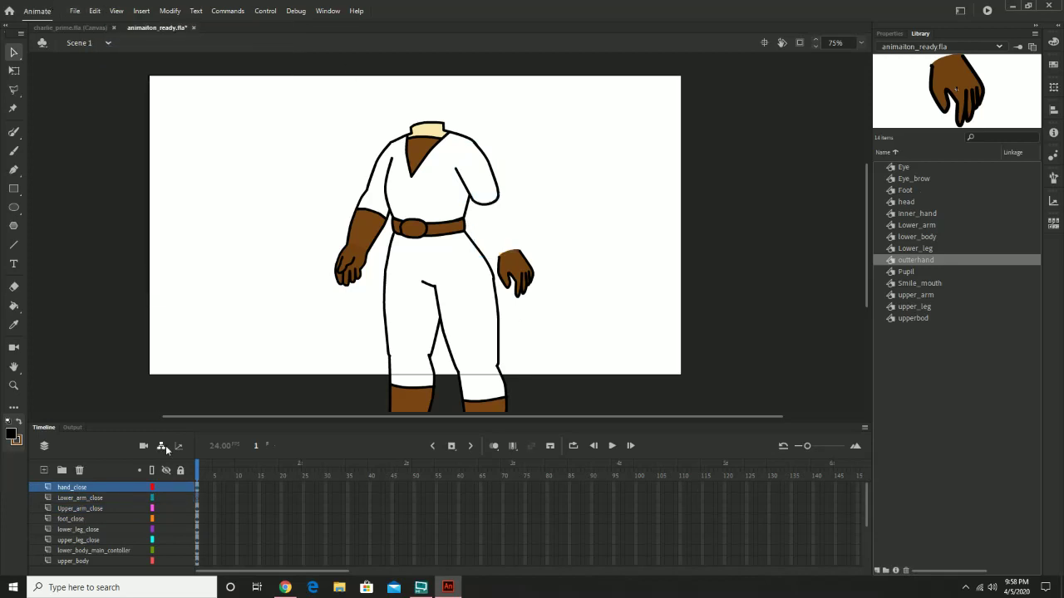
{"action": "left_click", "coordinate": [80, 499]}
{"action": "left_click", "coordinate": [94, 14]}
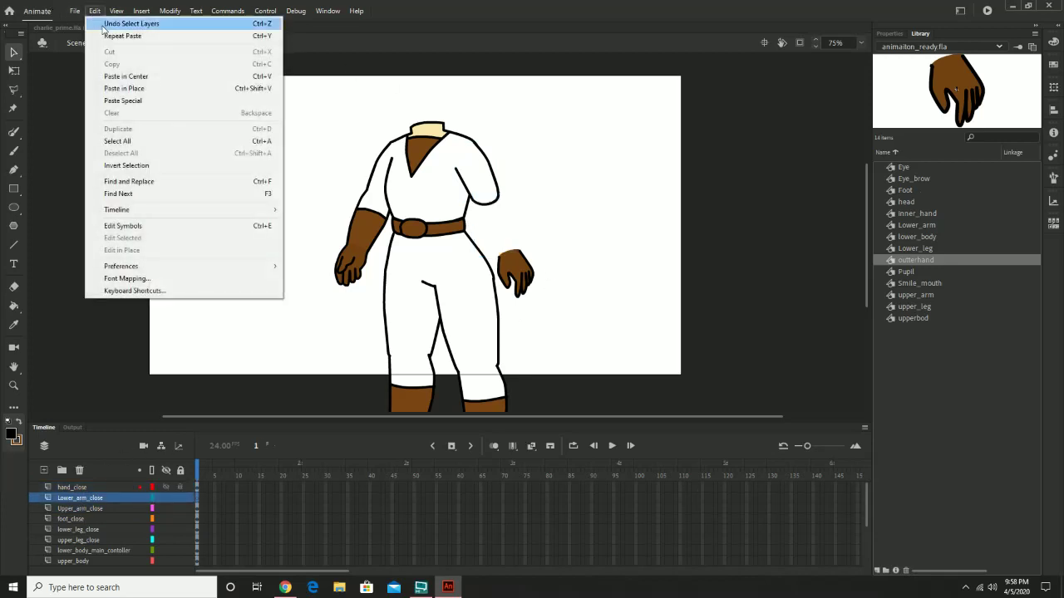
{"action": "left_click", "coordinate": [138, 92]}
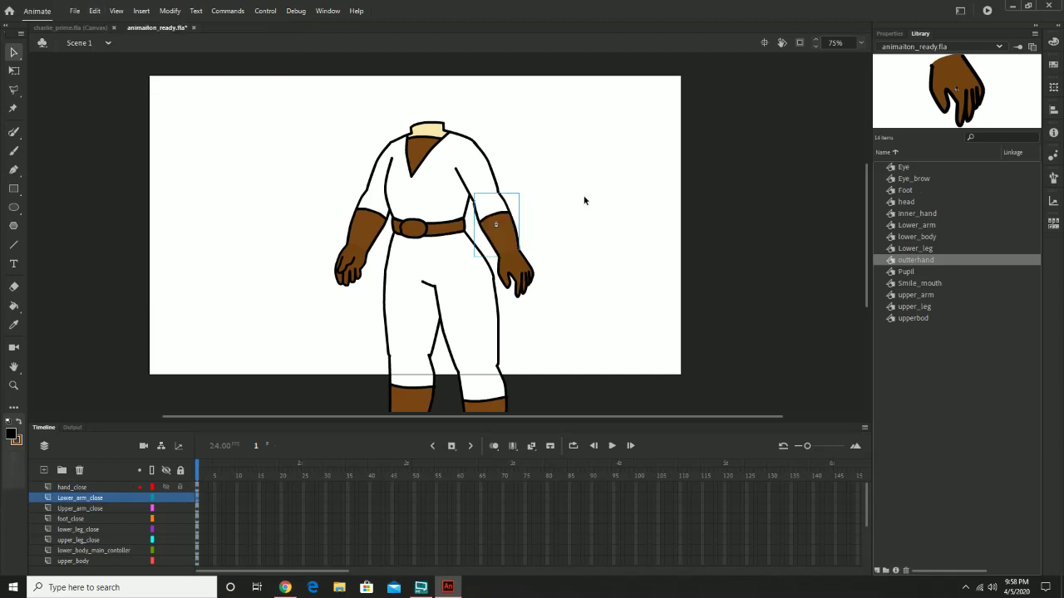
Deselect the forearm and save the document
{"action": "left_click", "coordinate": [630, 192]}
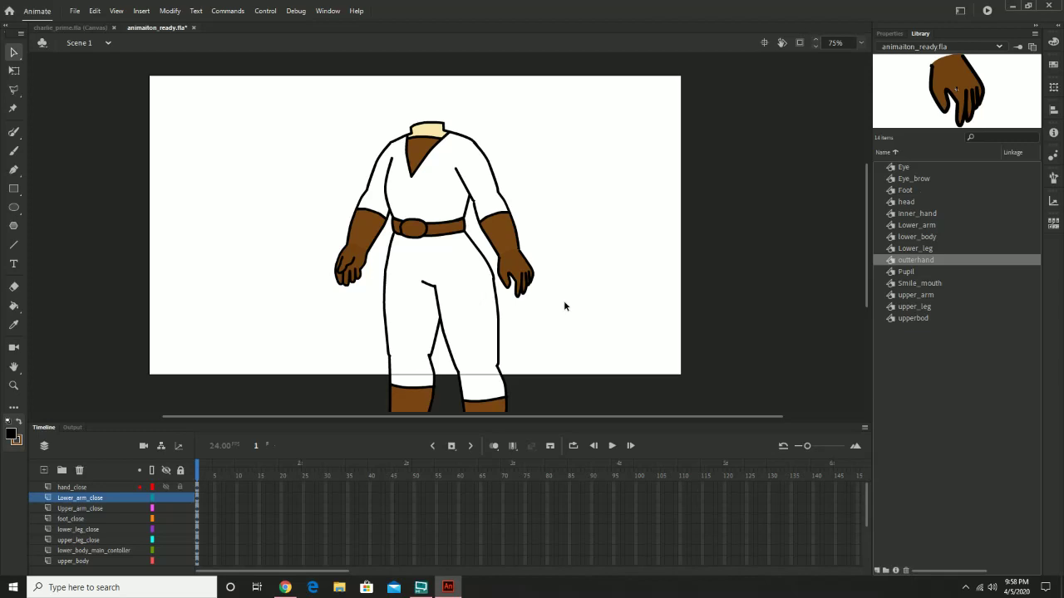
{"action": "left_click", "coordinate": [75, 12]}
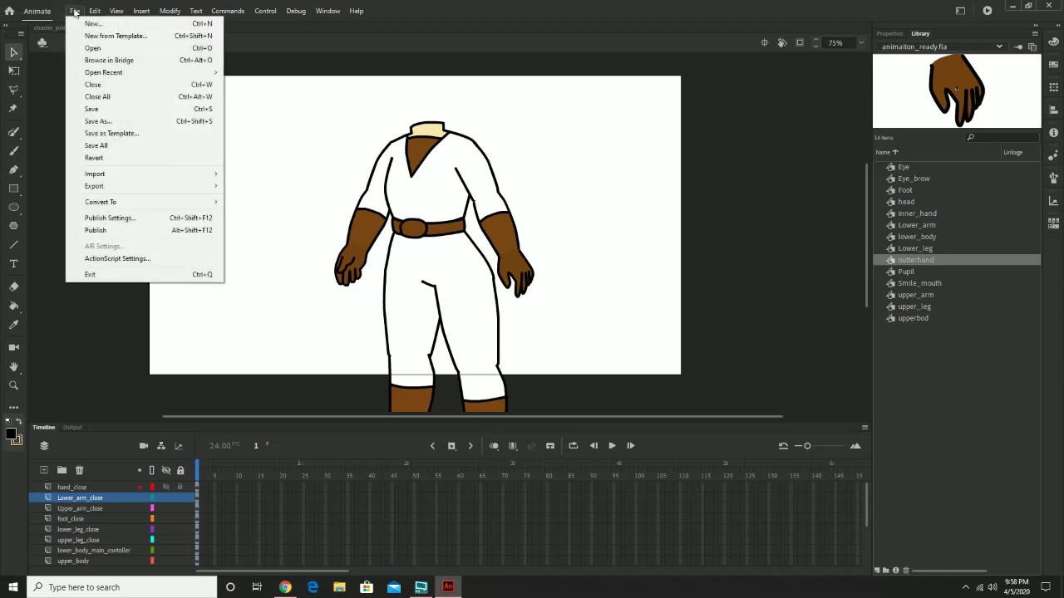
{"action": "left_click", "coordinate": [125, 113]}
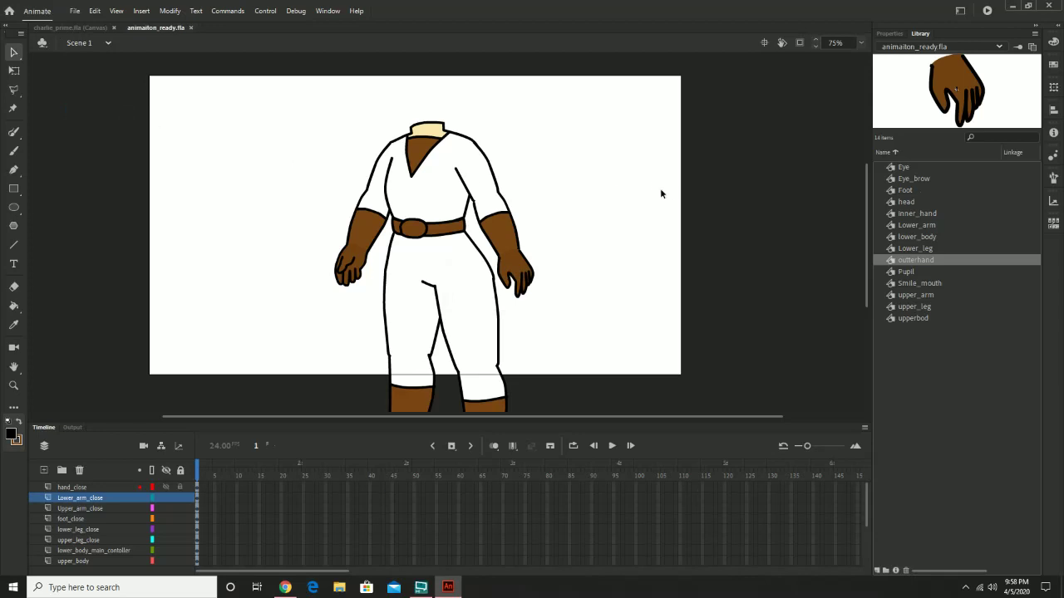
Add a new layer above hand_close and place the head symbol on it, over the character's neck
{"action": "left_click_drag", "start_coordinate": [506, 110], "coordinate": [520, 130]}
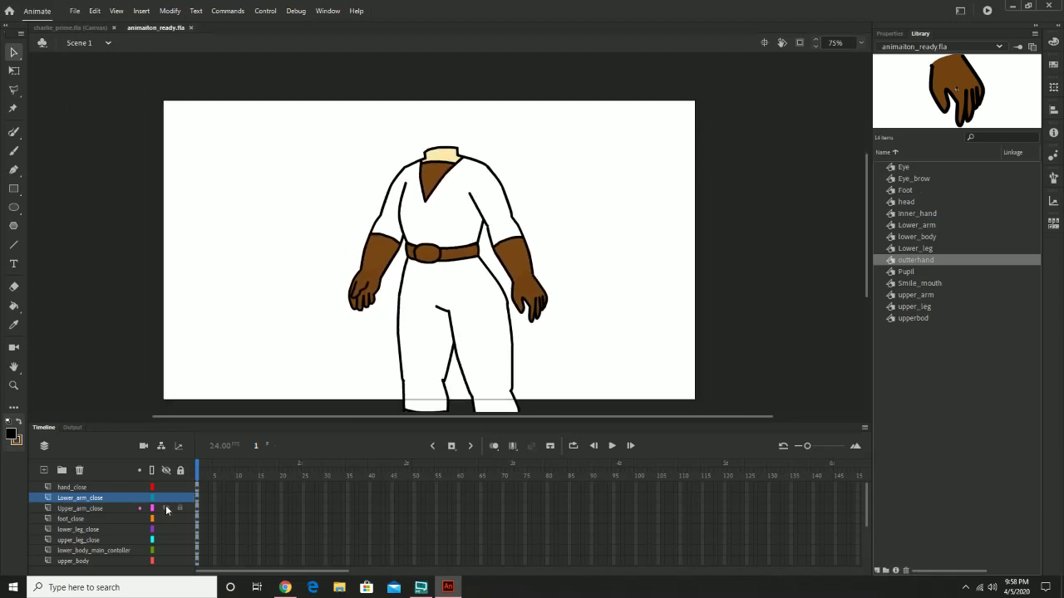
{"action": "left_click", "coordinate": [44, 470]}
{"action": "left_click_drag", "start_coordinate": [586, 132], "coordinate": [560, 169]}
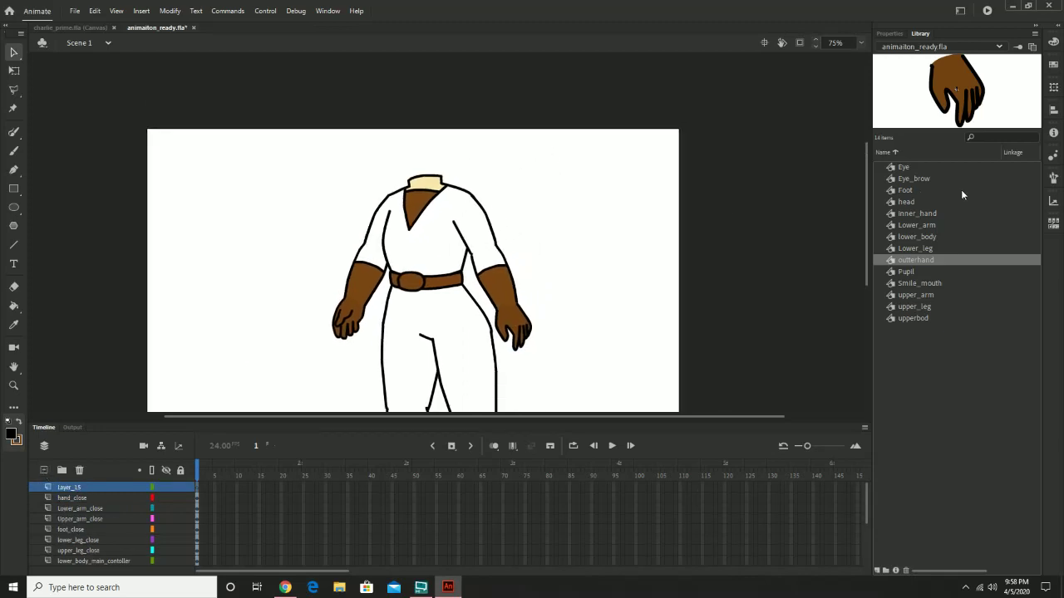
{"action": "left_click", "coordinate": [909, 296]}
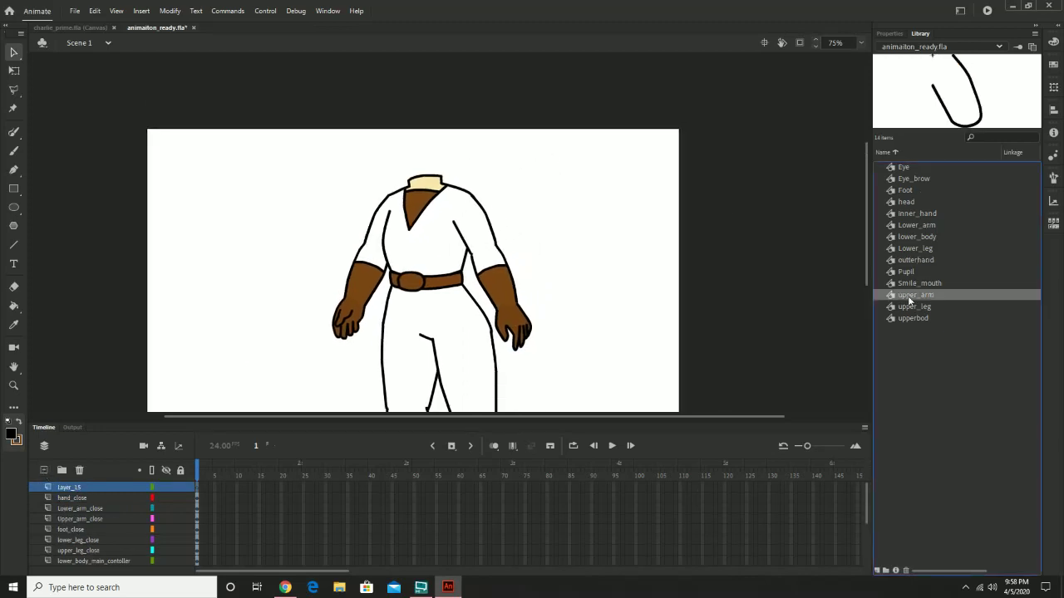
{"action": "left_click", "coordinate": [908, 238]}
{"action": "left_click", "coordinate": [908, 207]}
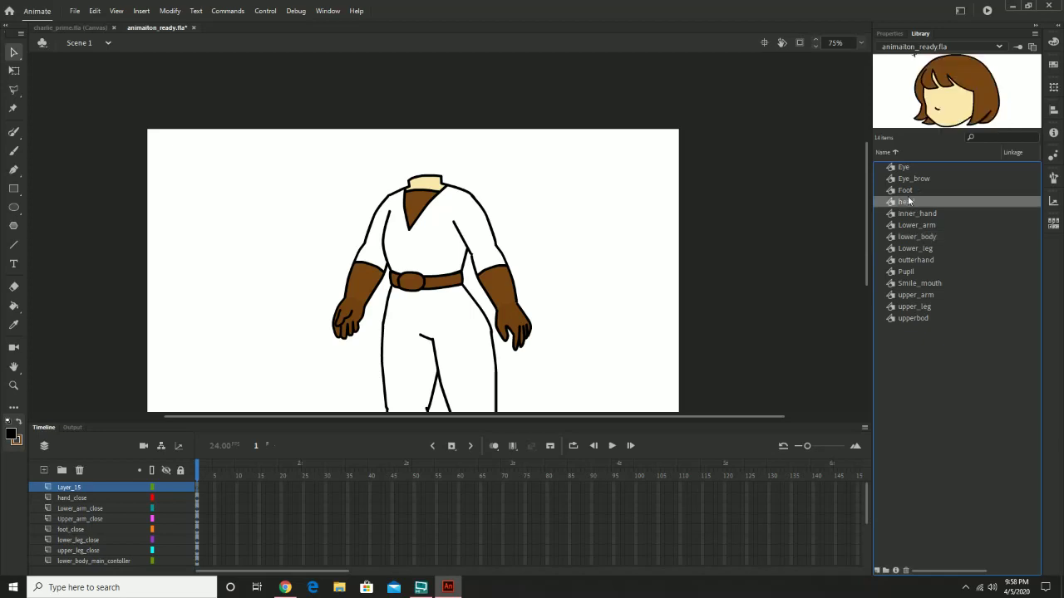
{"action": "left_click_drag", "start_coordinate": [908, 207], "coordinate": [436, 140]}
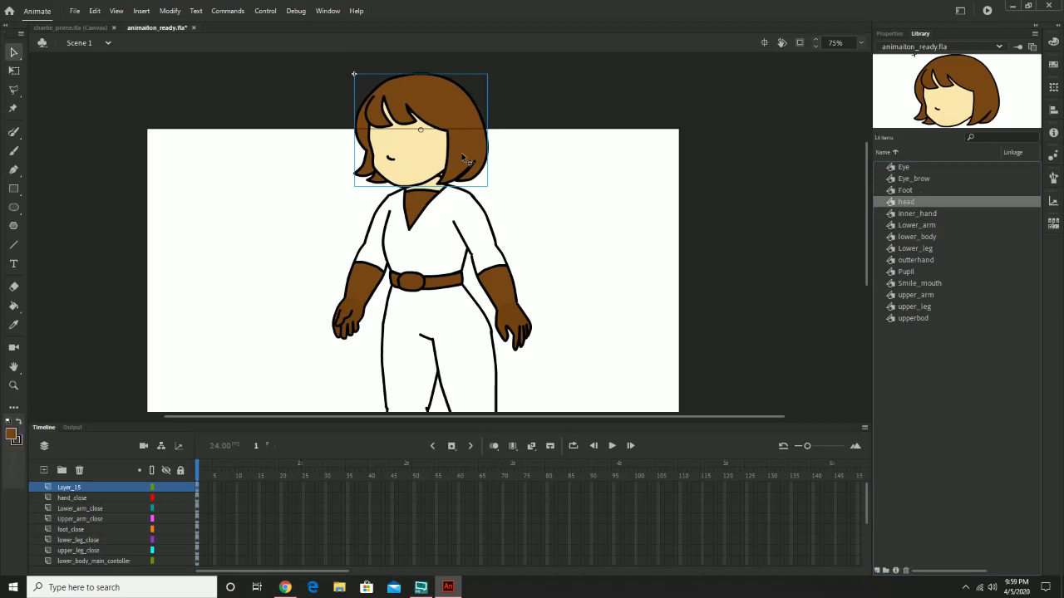
Lower the head slightly so that the chin overlaps the neck and meets the collar
{"action": "key", "text": "z"}
{"action": "left_click", "coordinate": [462, 158]}
{"action": "left_click", "coordinate": [432, 207]}
{"action": "left_click_drag", "start_coordinate": [434, 227], "coordinate": [510, 104]}
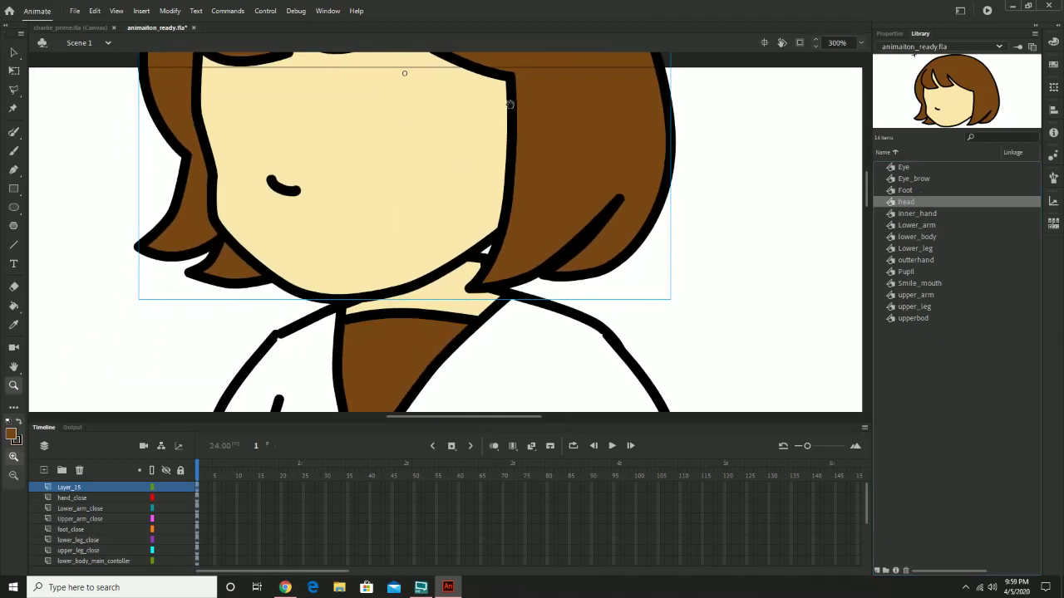
{"action": "left_click", "coordinate": [19, 55]}
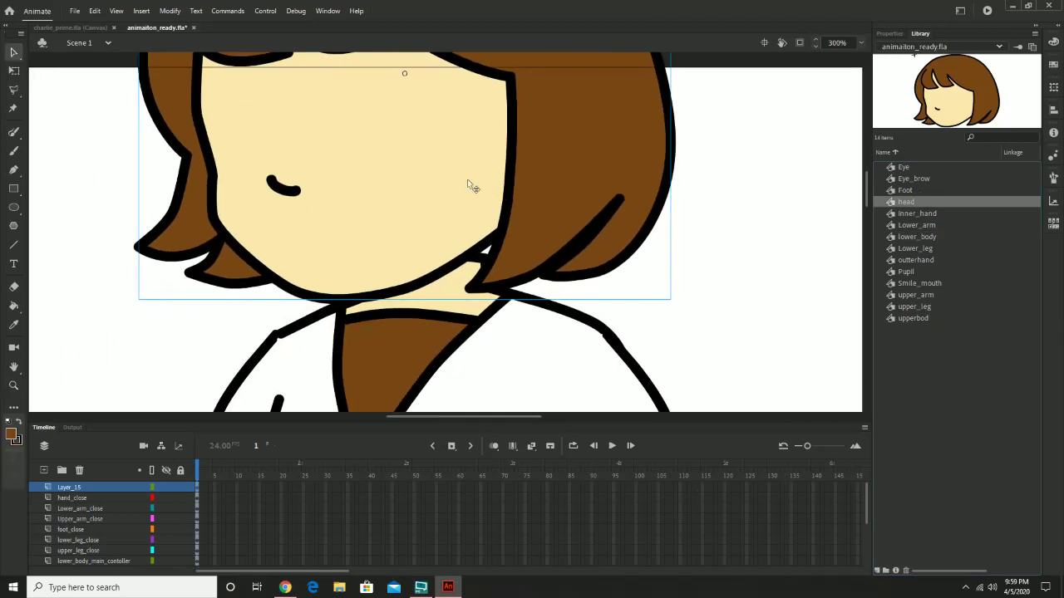
{"action": "left_click_drag", "start_coordinate": [467, 179], "coordinate": [470, 193]}
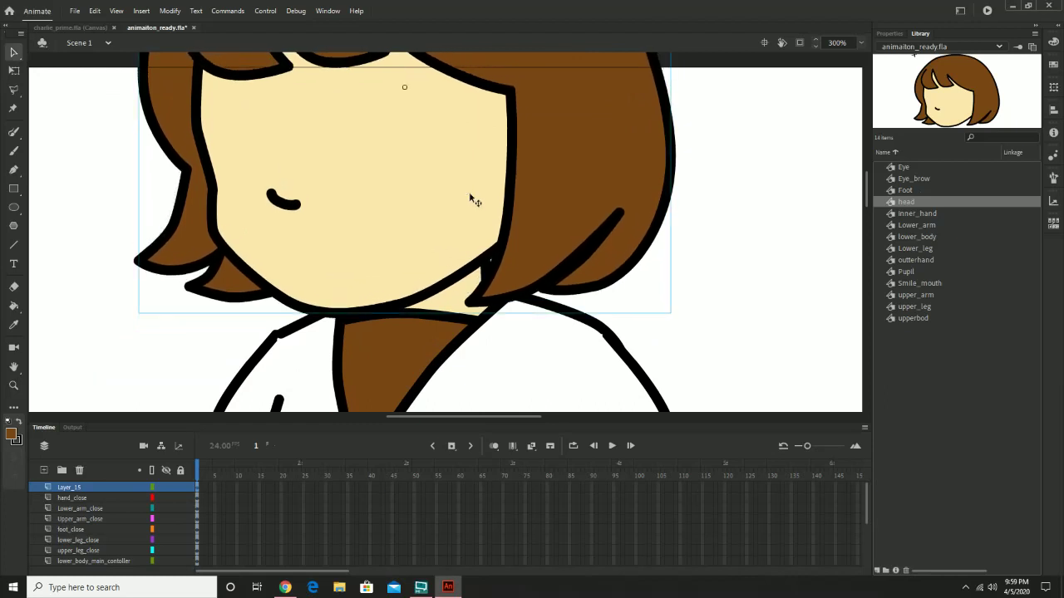
{"action": "key", "text": "b"}
{"action": "left_click", "coordinate": [522, 192]}
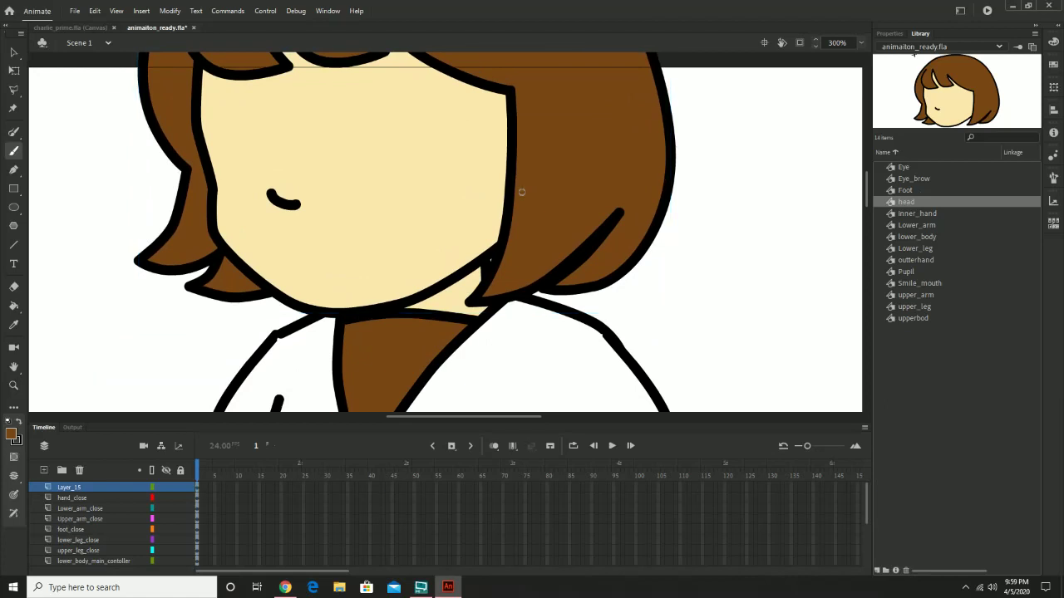
{"action": "left_click", "coordinate": [15, 54]}
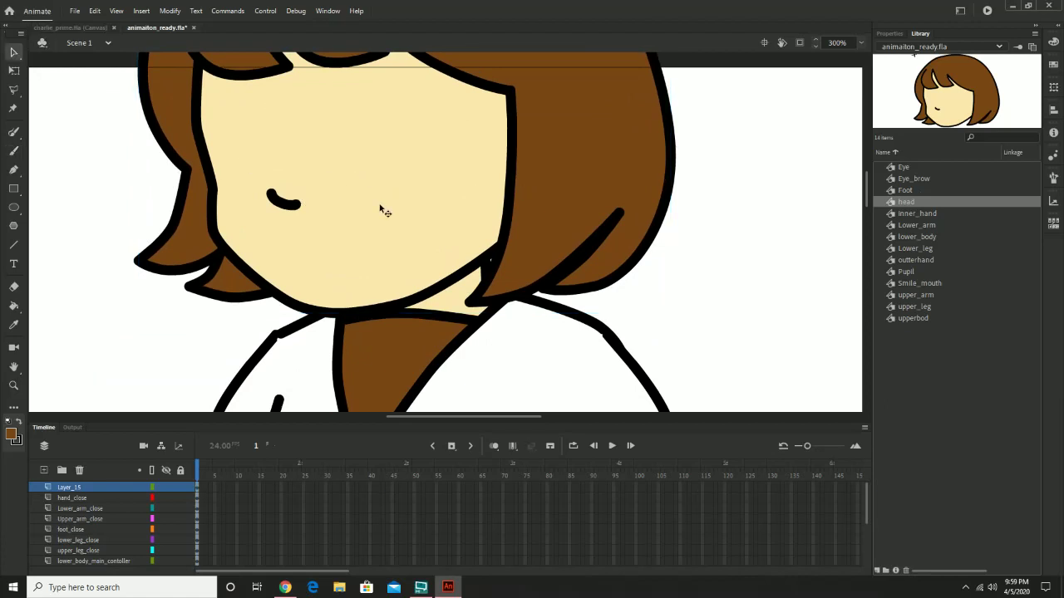
Preview the Eye, Eye_brow and Smile_mouth symbols in the library
{"action": "left_click_drag", "start_coordinate": [434, 171], "coordinate": [575, 183]}
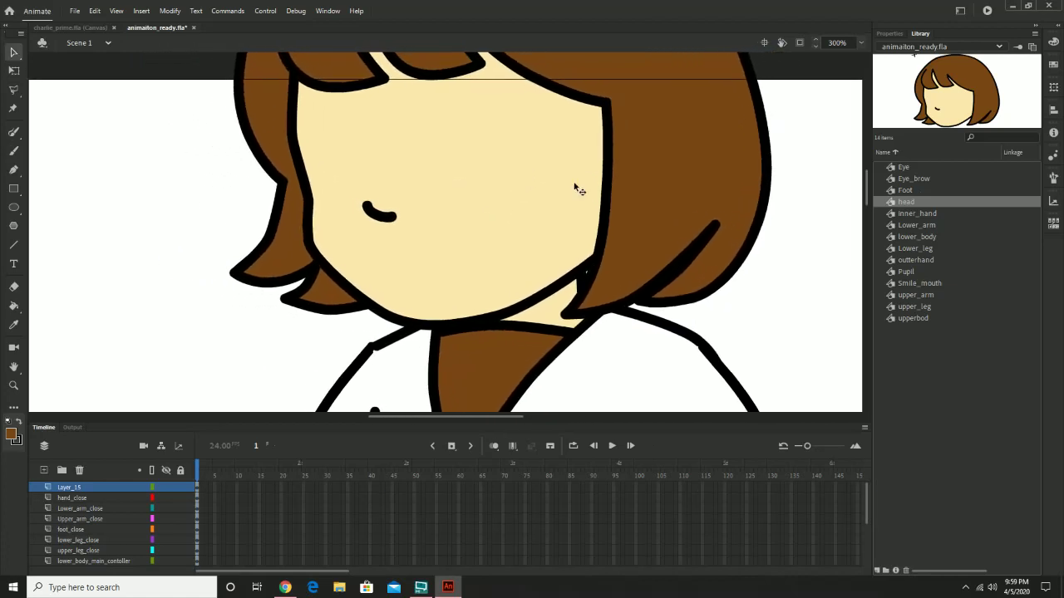
{"action": "left_click", "coordinate": [904, 167]}
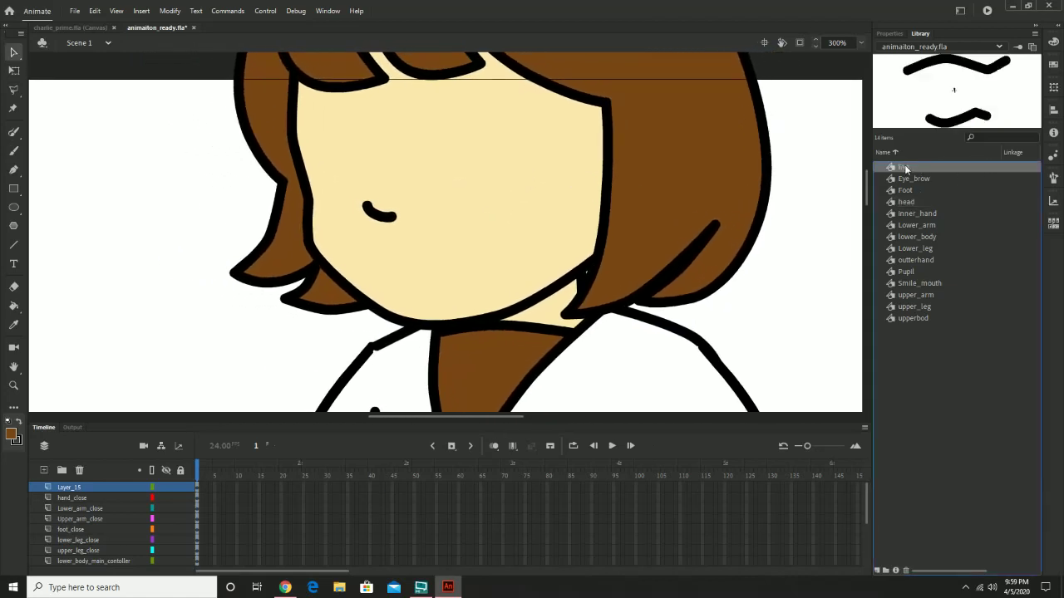
{"action": "left_click", "coordinate": [917, 179]}
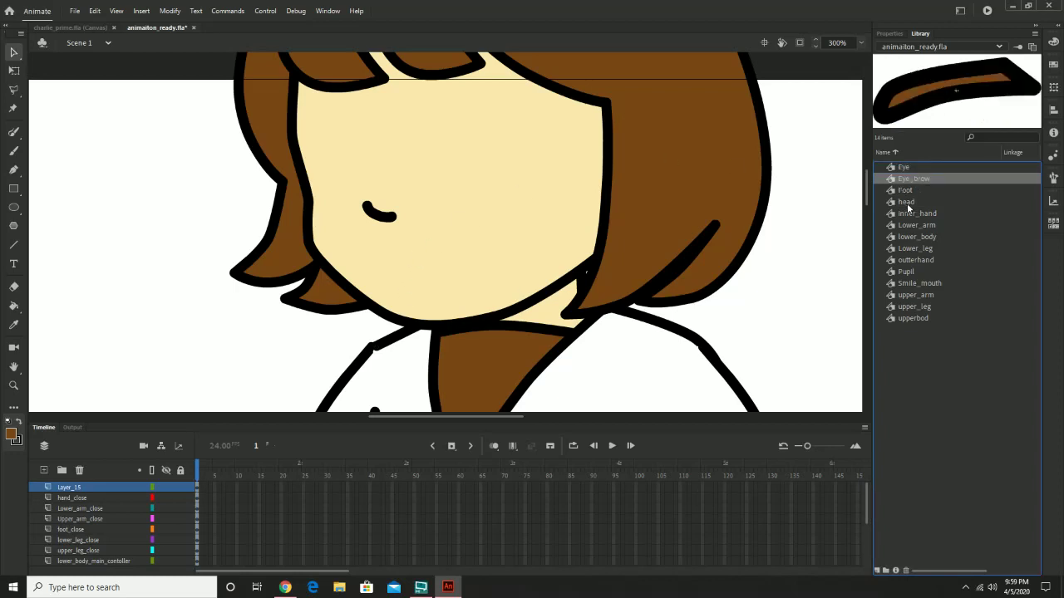
{"action": "left_click", "coordinate": [918, 283]}
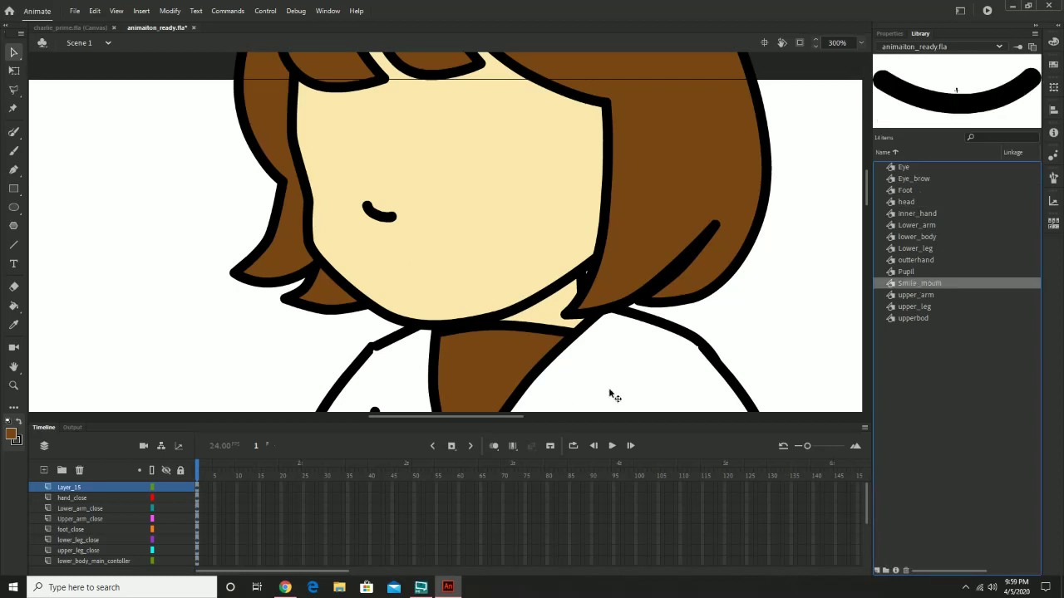
Rename the layer holding the head symbol as head
{"action": "left_click", "coordinate": [82, 489]}
{"action": "double_click", "coordinate": [81, 489]}
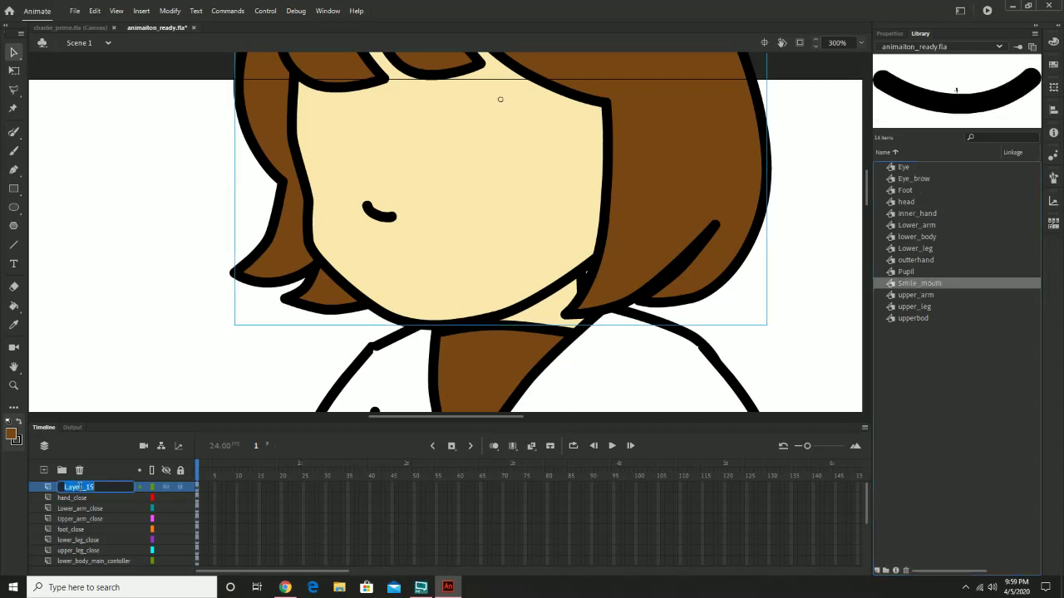
{"action": "type", "text": "head"}
{"action": "key", "text": "Return"}
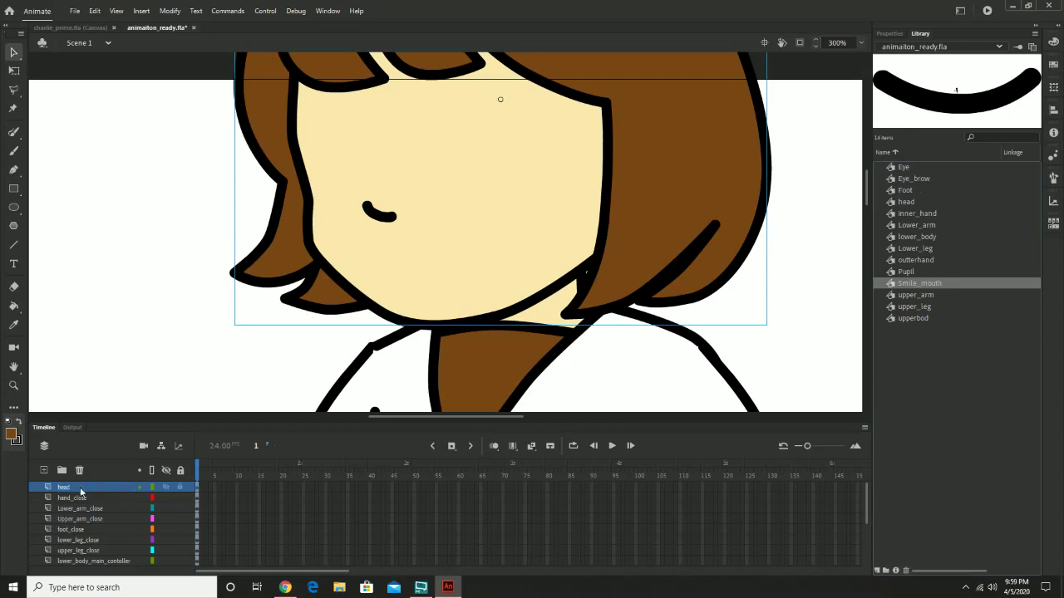
Add a new layer above head and name it smile
{"action": "left_click", "coordinate": [44, 470]}
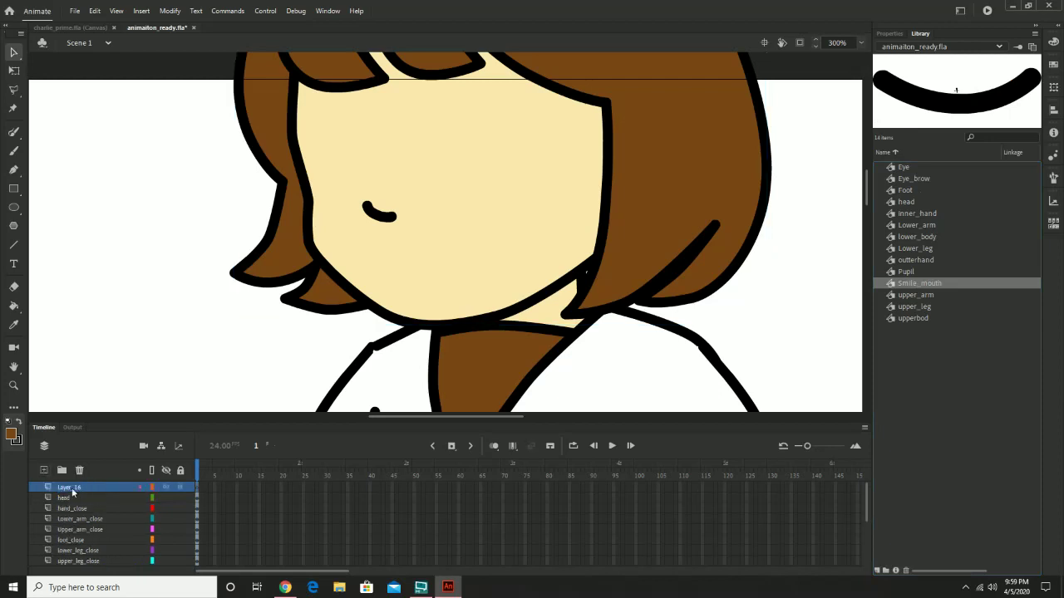
{"action": "double_click", "coordinate": [78, 486]}
{"action": "left_click_drag", "start_coordinate": [74, 481], "coordinate": [34, 483]}
{"action": "type", "text": "smile"}
{"action": "key", "text": "Return"}
Add a new layer above smile and name it eye_far
{"action": "left_click", "coordinate": [44, 470]}
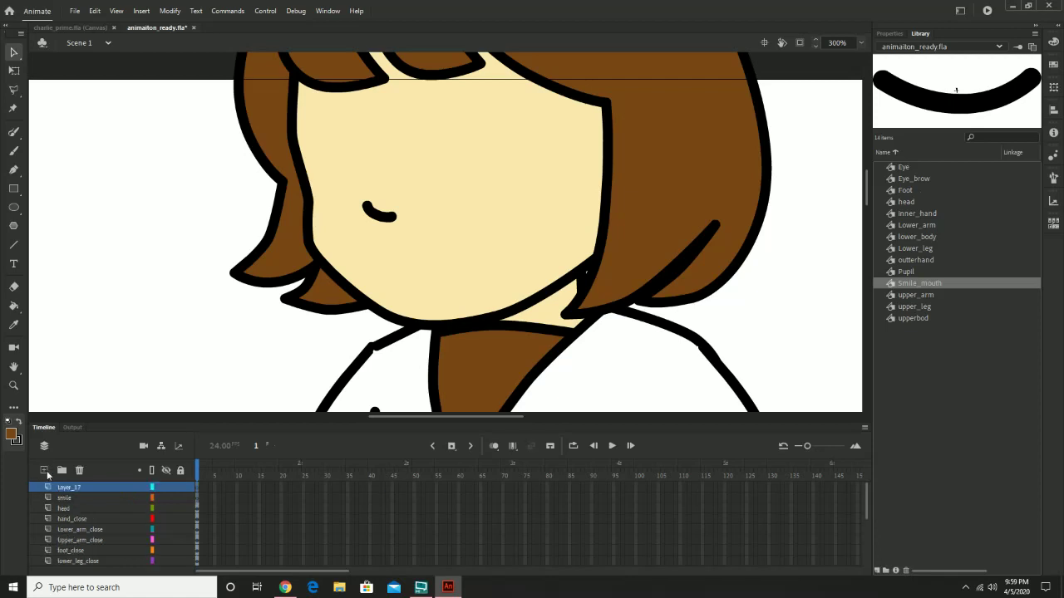
{"action": "double_click", "coordinate": [91, 491]}
{"action": "type", "text": "ey"}
{"action": "type", "text": "eye"}
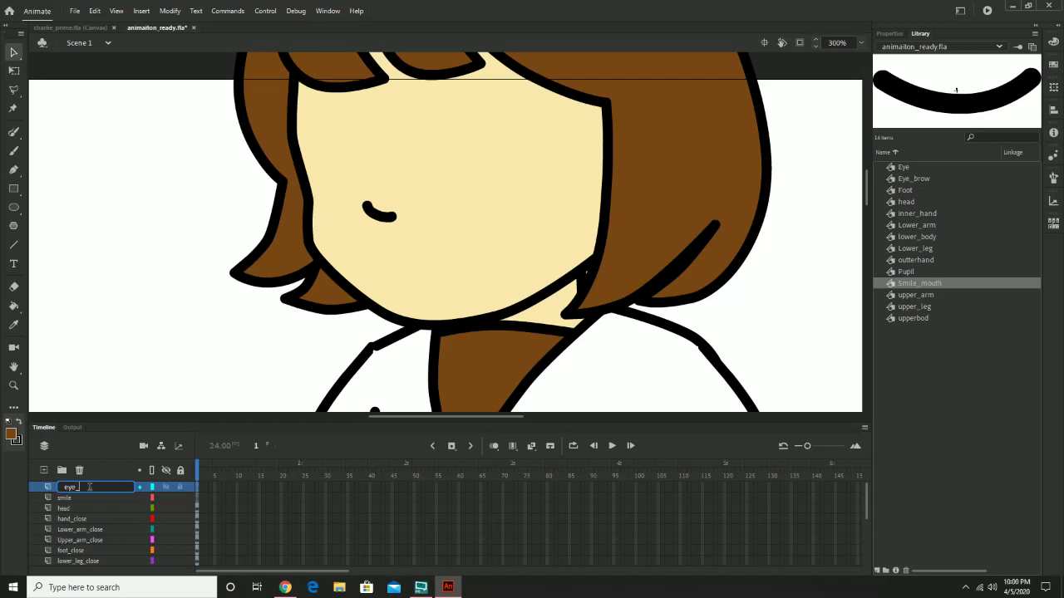
{"action": "type", "text": "_lar"}
{"action": "key", "text": "Return"}
Add a new layer above eye_far and name it eye_close
{"action": "left_click", "coordinate": [45, 472]}
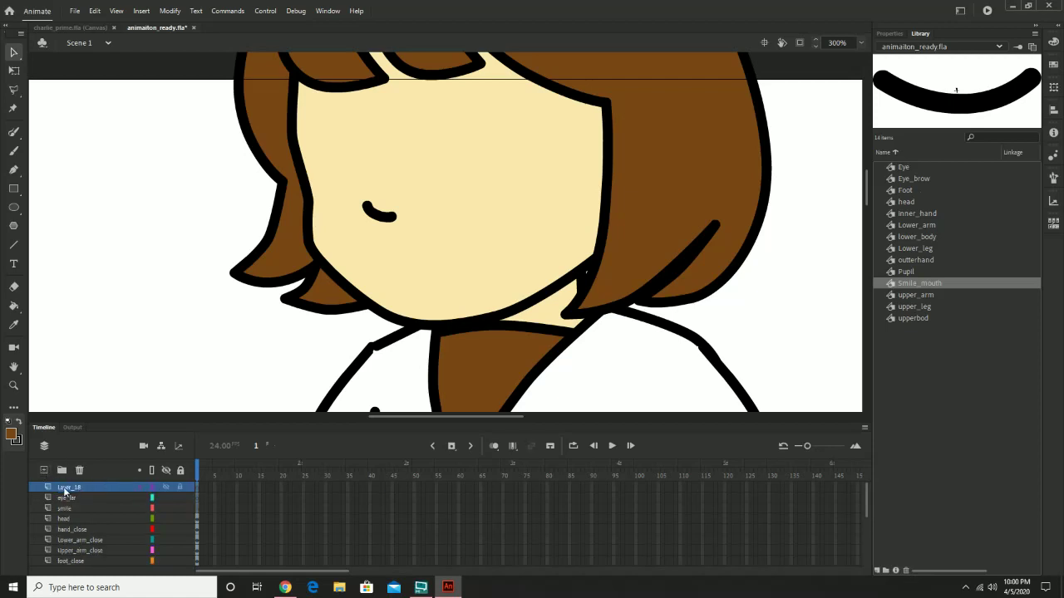
{"action": "double_click", "coordinate": [66, 487]}
{"action": "type", "text": "ey"}
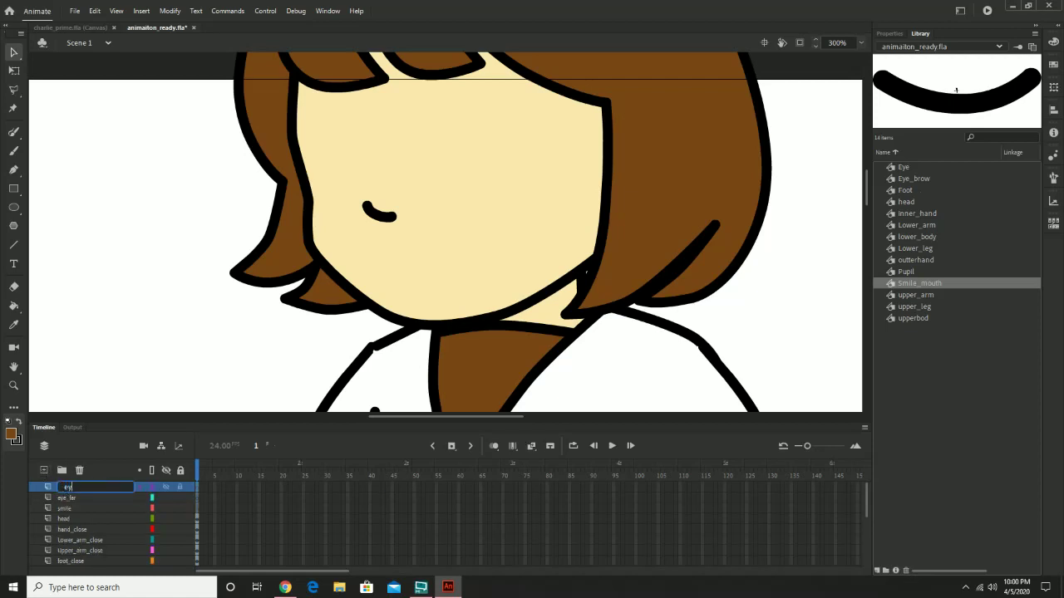
{"action": "type", "text": "e_close"}
{"action": "key", "text": "Return"}
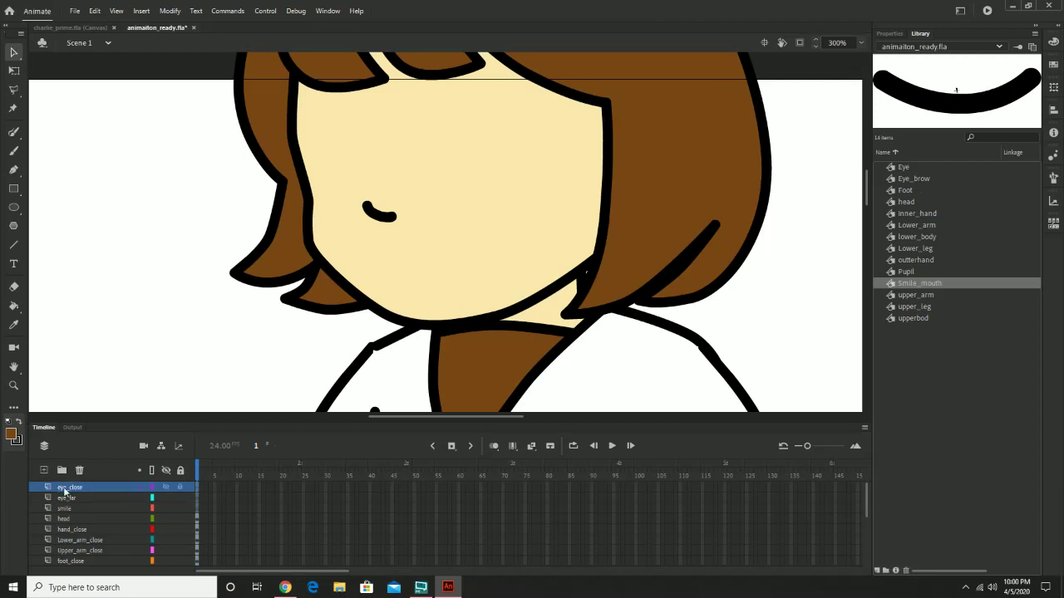
Place the Smile_mouth symbol on the smile layer, just below the nose
{"action": "left_click", "coordinate": [67, 519]}
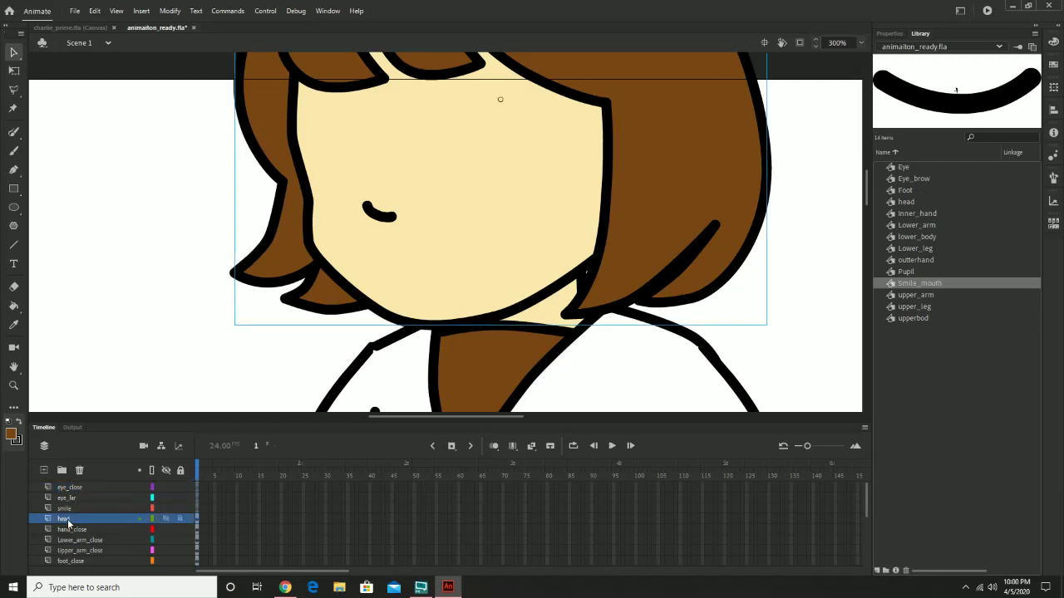
{"action": "left_click", "coordinate": [77, 509]}
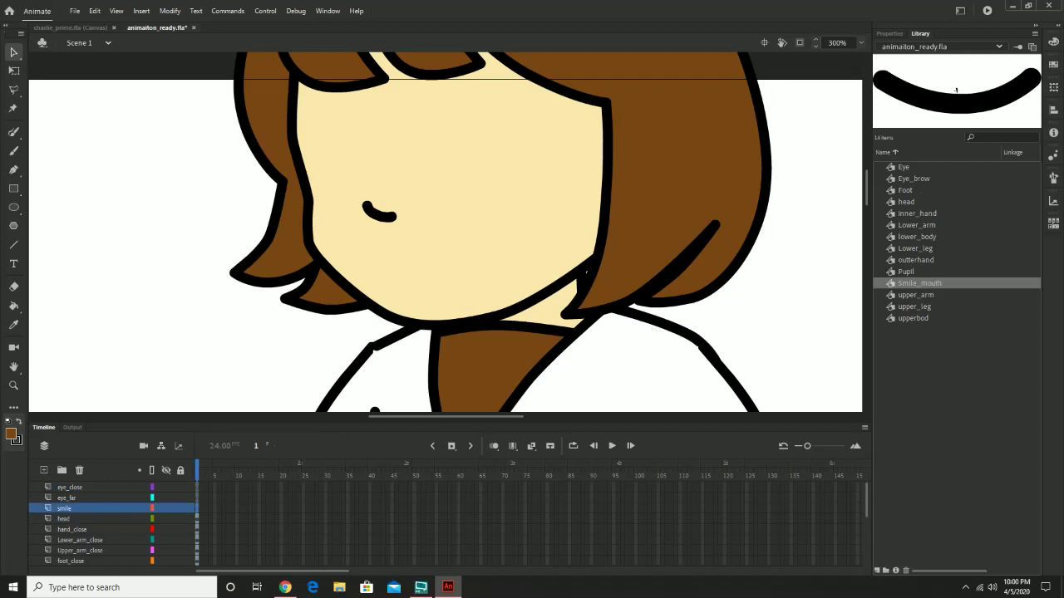
{"action": "left_click", "coordinate": [915, 237]}
{"action": "left_click", "coordinate": [912, 192]}
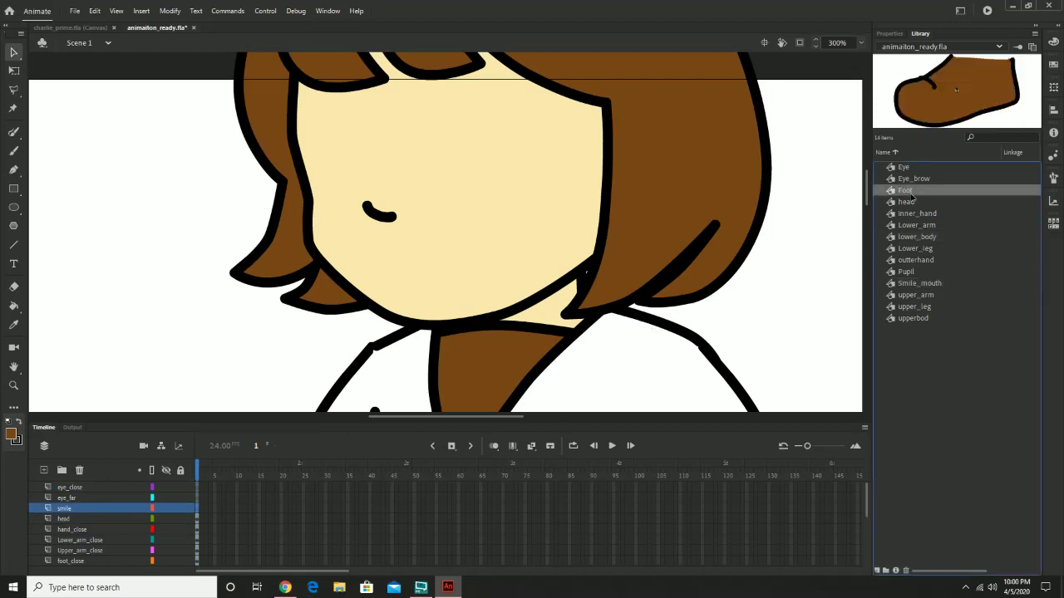
{"action": "left_click", "coordinate": [906, 179]}
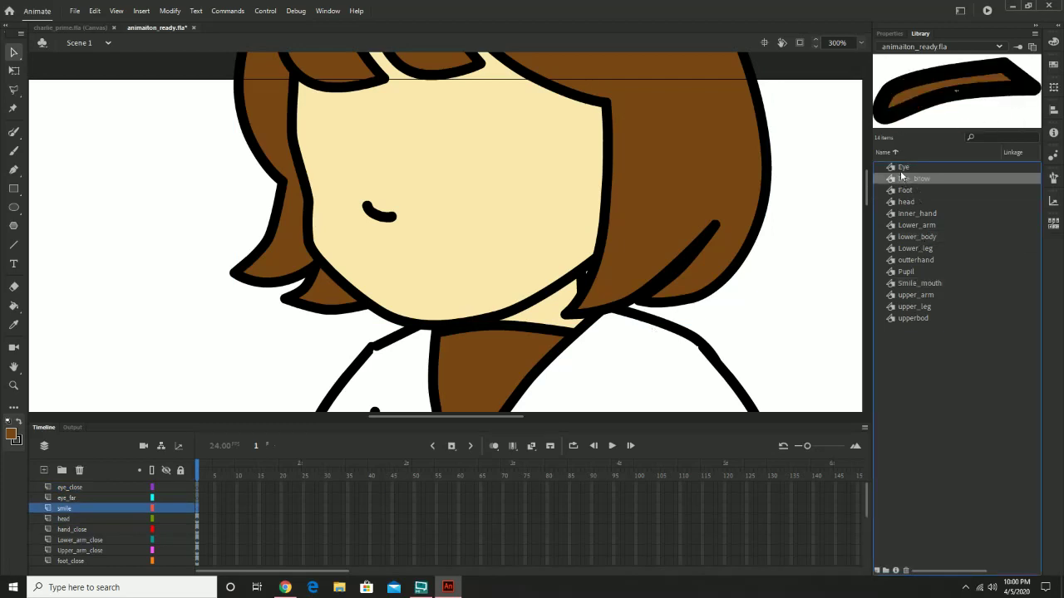
{"action": "left_click", "coordinate": [903, 170]}
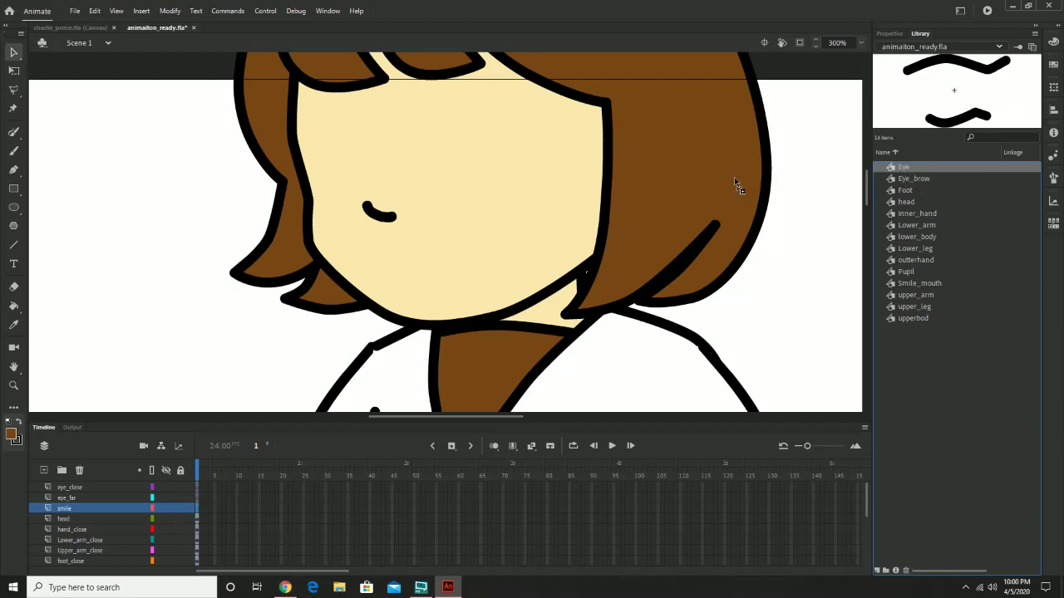
{"action": "left_click", "coordinate": [929, 294]}
{"action": "left_click_drag", "start_coordinate": [924, 284], "coordinate": [424, 267]}
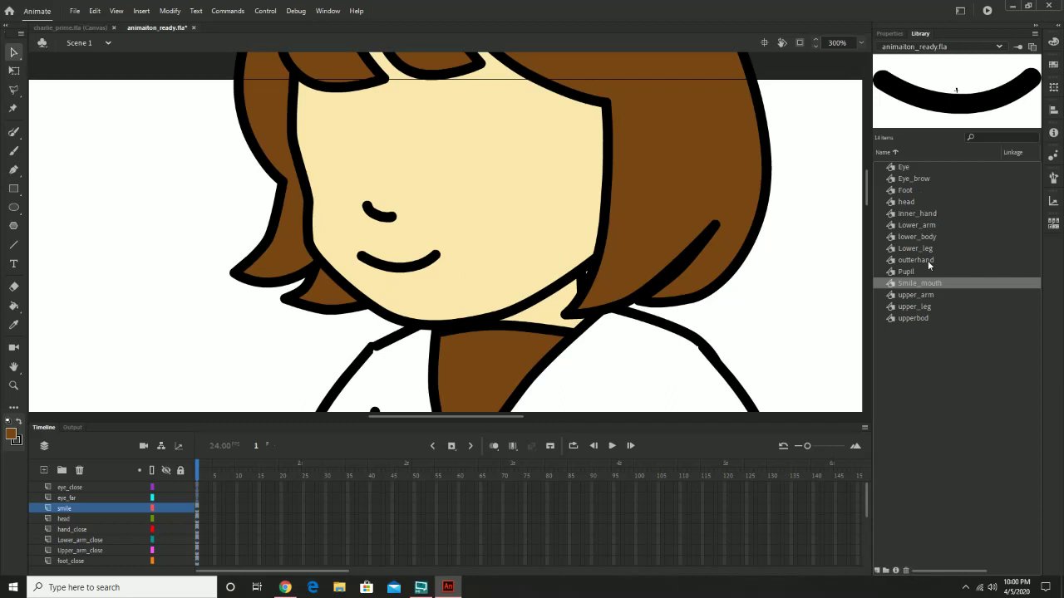
Place the Eye symbol on the upper face and transfer it from the smile layer to eye_far, pasting it in place
{"action": "left_click_drag", "start_coordinate": [903, 169], "coordinate": [479, 144]}
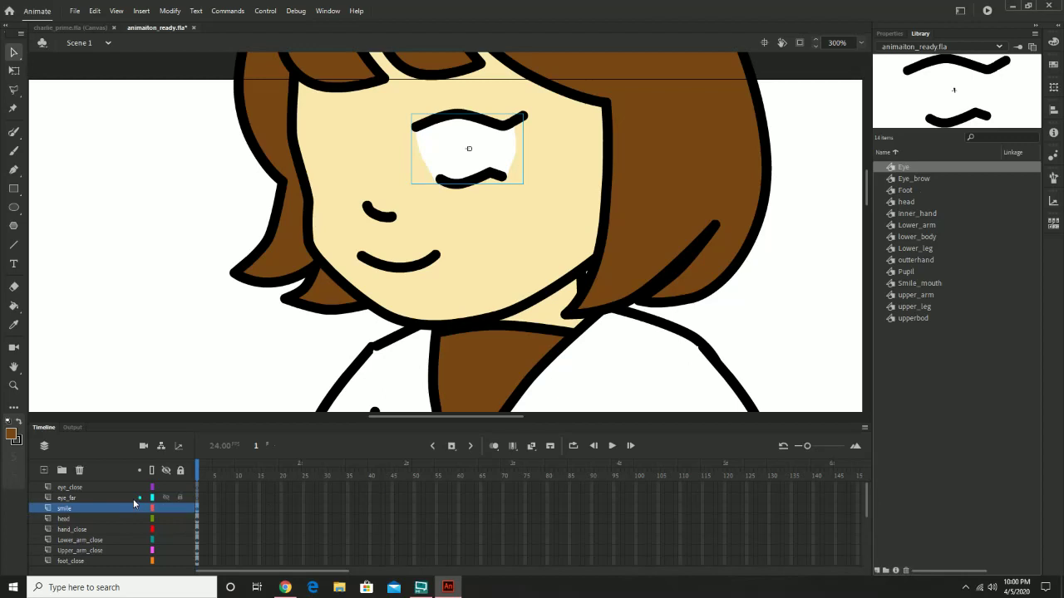
{"action": "key", "text": "Delete"}
{"action": "left_click", "coordinate": [95, 11]}
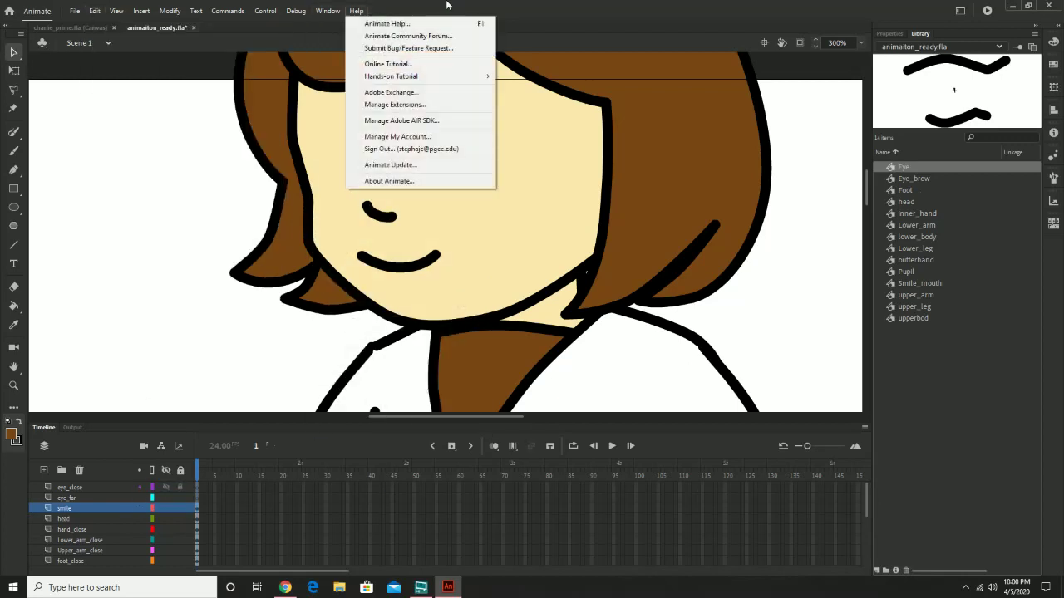
{"action": "left_click", "coordinate": [84, 499]}
{"action": "left_click", "coordinate": [95, 11]}
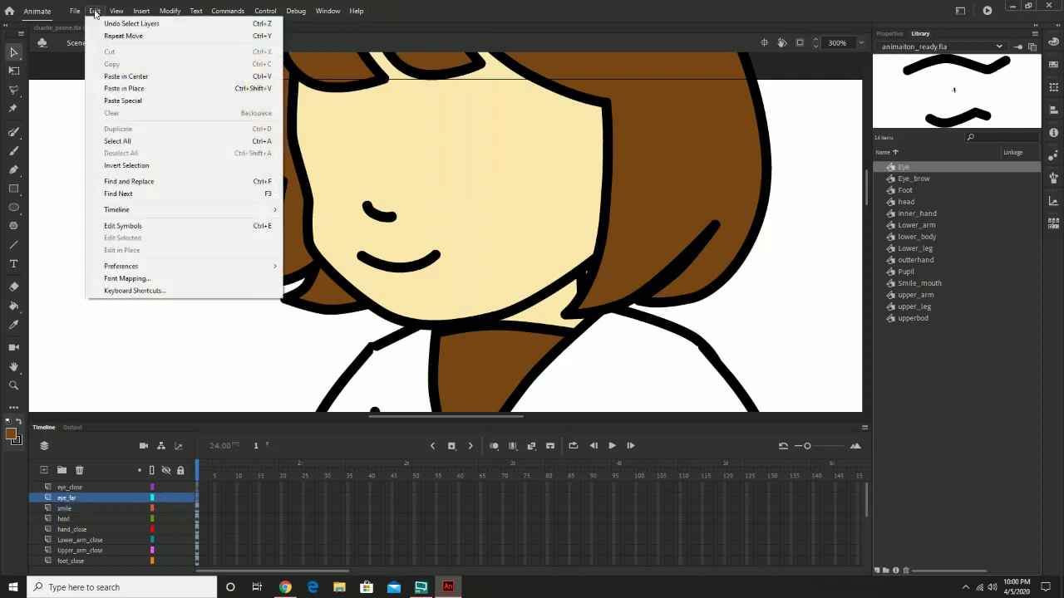
{"action": "left_click", "coordinate": [131, 88]}
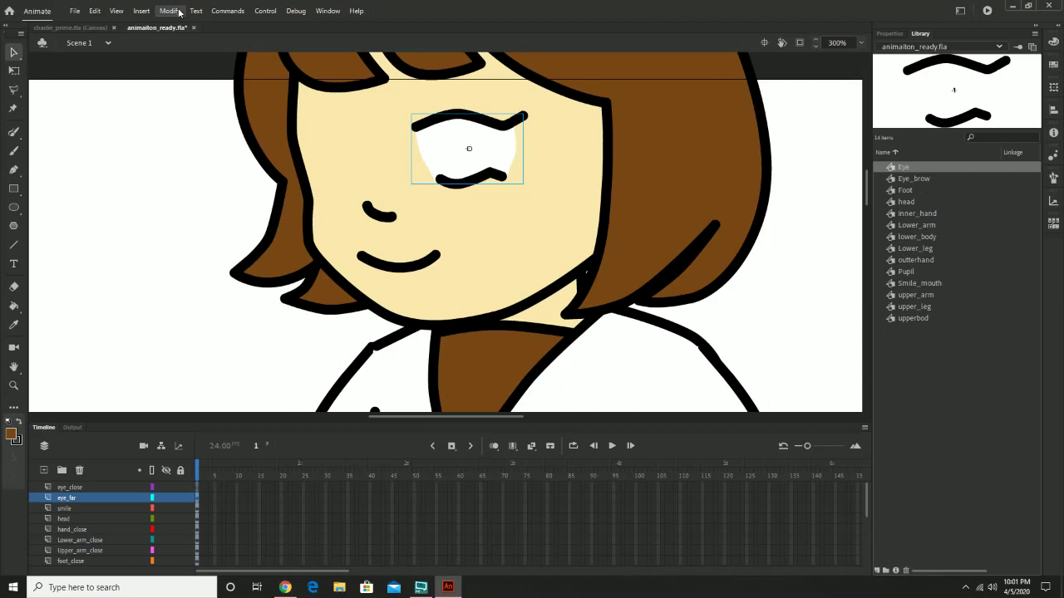
Flip the eye on eye_far horizontally and move it to the far side of the face, overlapping the hair edge
{"action": "left_click", "coordinate": [170, 11]}
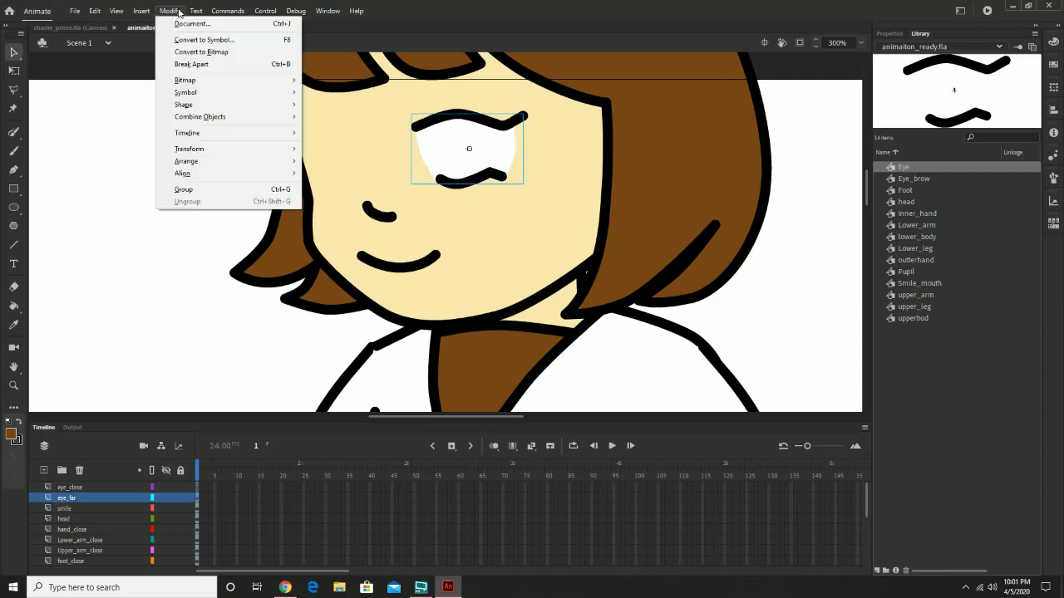
{"action": "mouse_move", "coordinate": [240, 150]}
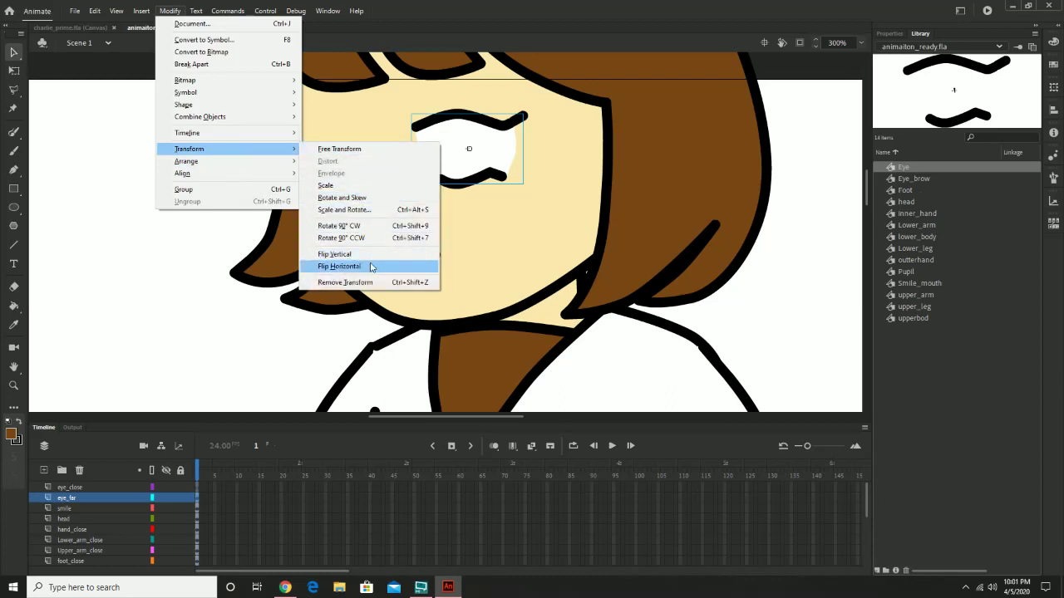
{"action": "left_click", "coordinate": [371, 266]}
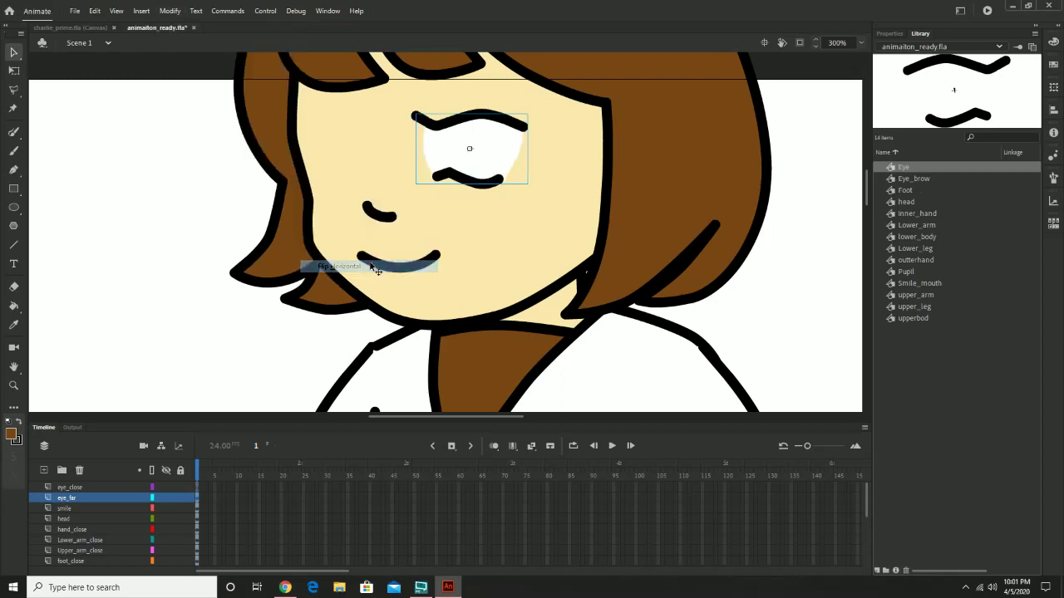
{"action": "left_click_drag", "start_coordinate": [438, 147], "coordinate": [299, 141]}
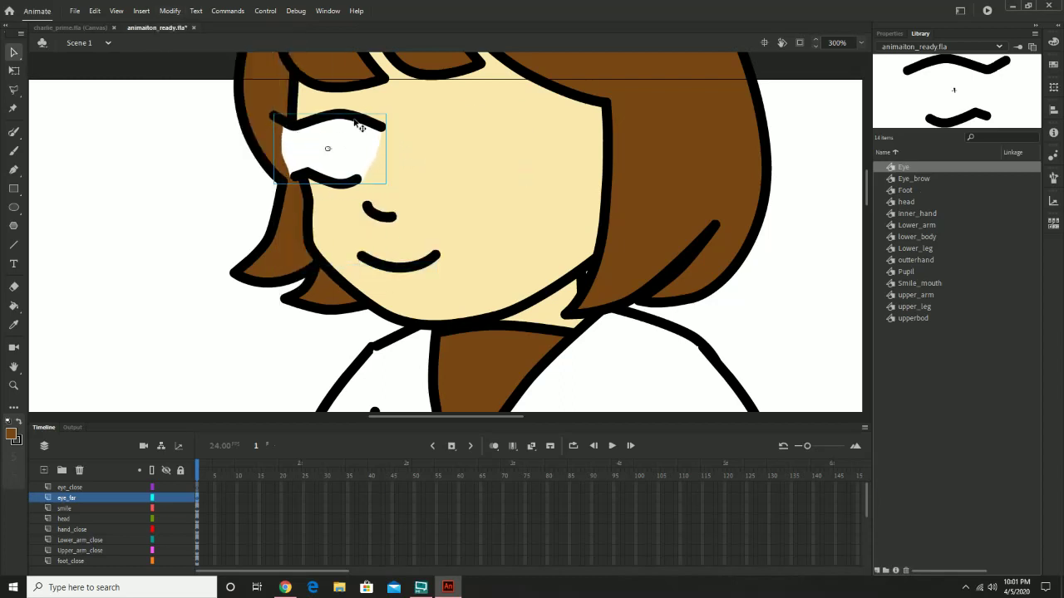
{"action": "left_click", "coordinate": [13, 70]}
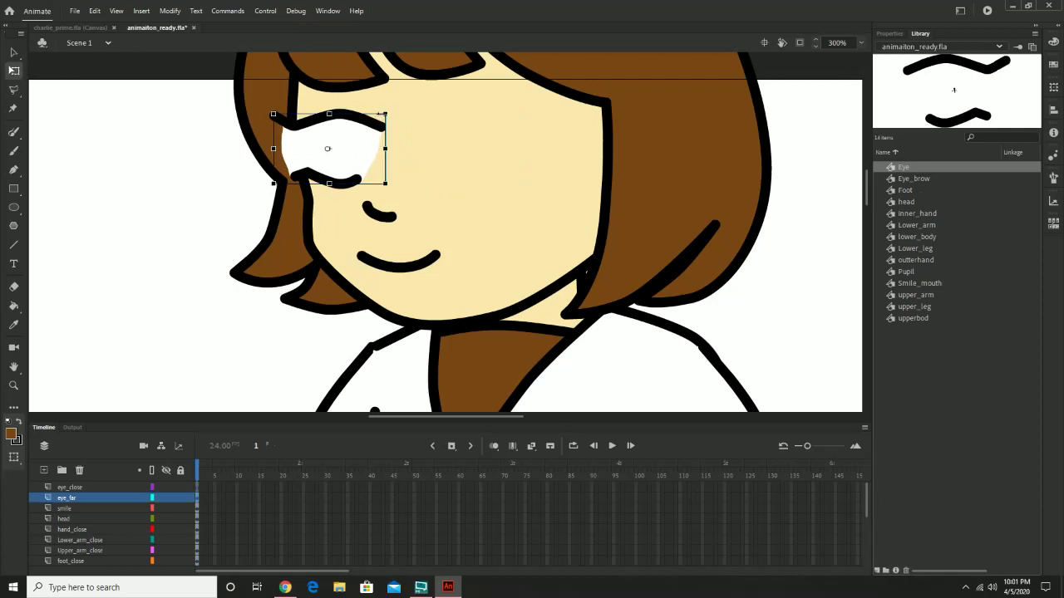
{"action": "left_click_drag", "start_coordinate": [479, 122], "coordinate": [458, 171]}
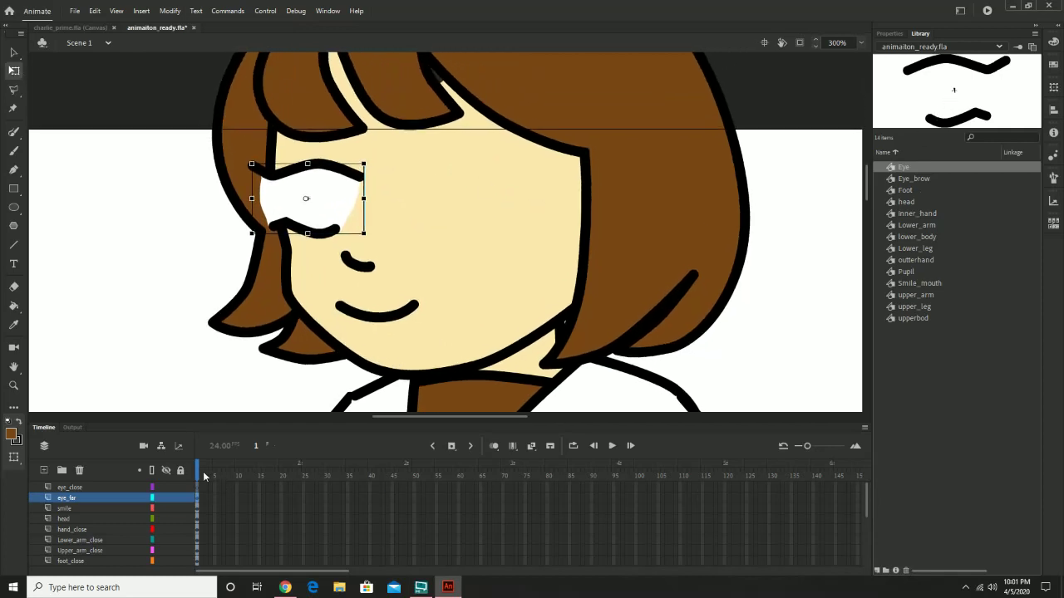
Add a new layer directly above eye_far and name it pupil_far
{"action": "left_click", "coordinate": [75, 487]}
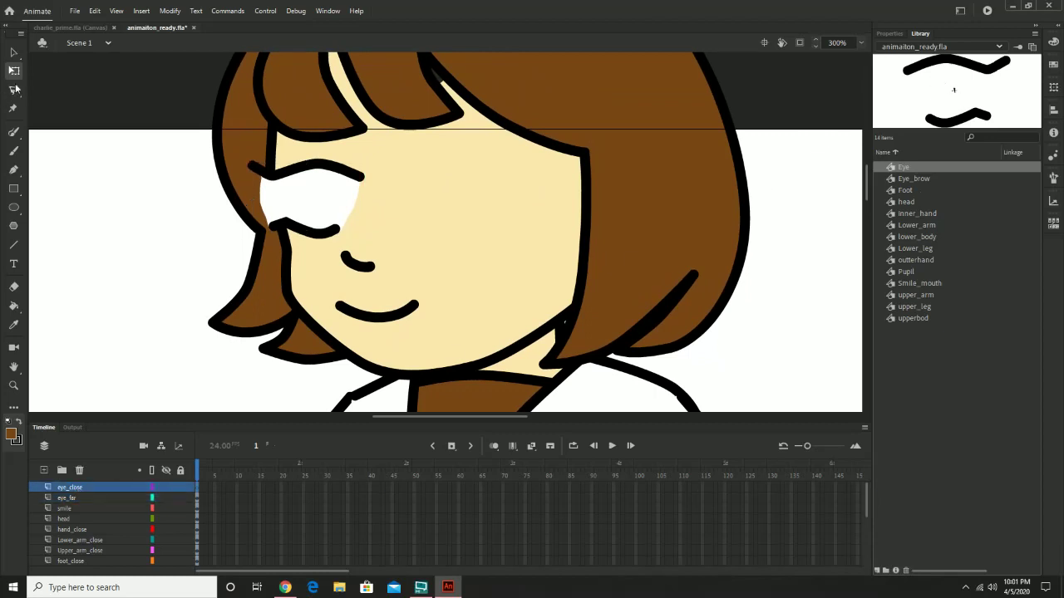
{"action": "left_click", "coordinate": [14, 51]}
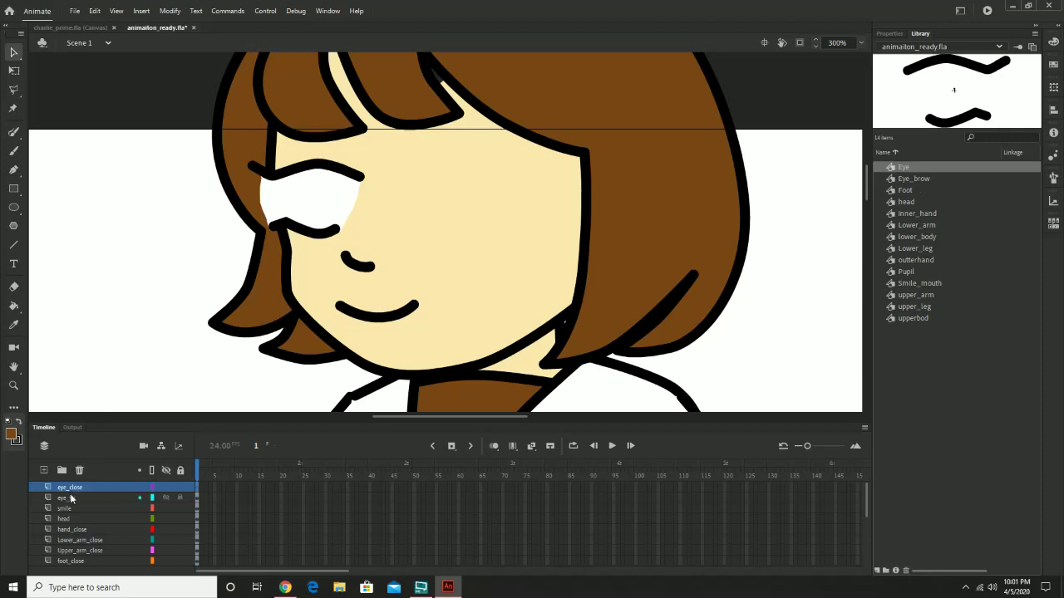
{"action": "double_click", "coordinate": [70, 488]}
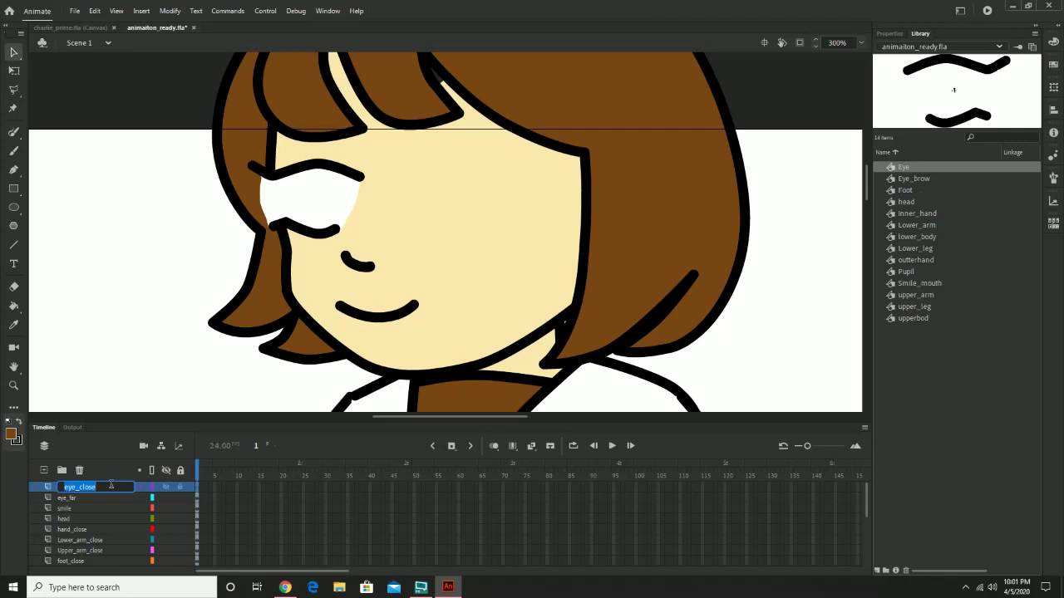
{"action": "left_click", "coordinate": [64, 499]}
{"action": "left_click", "coordinate": [43, 470]}
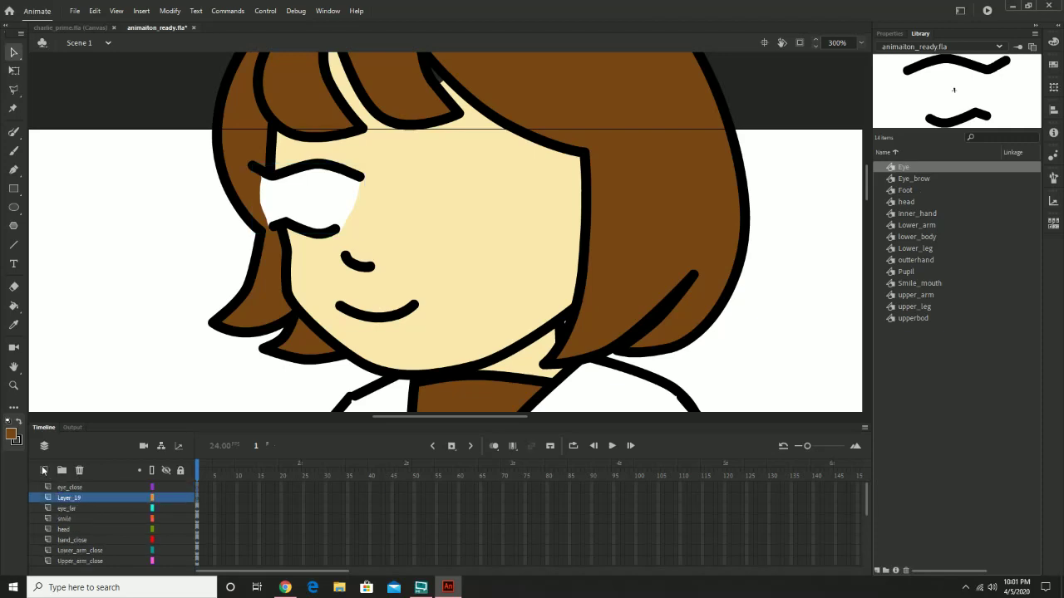
{"action": "double_click", "coordinate": [87, 497]}
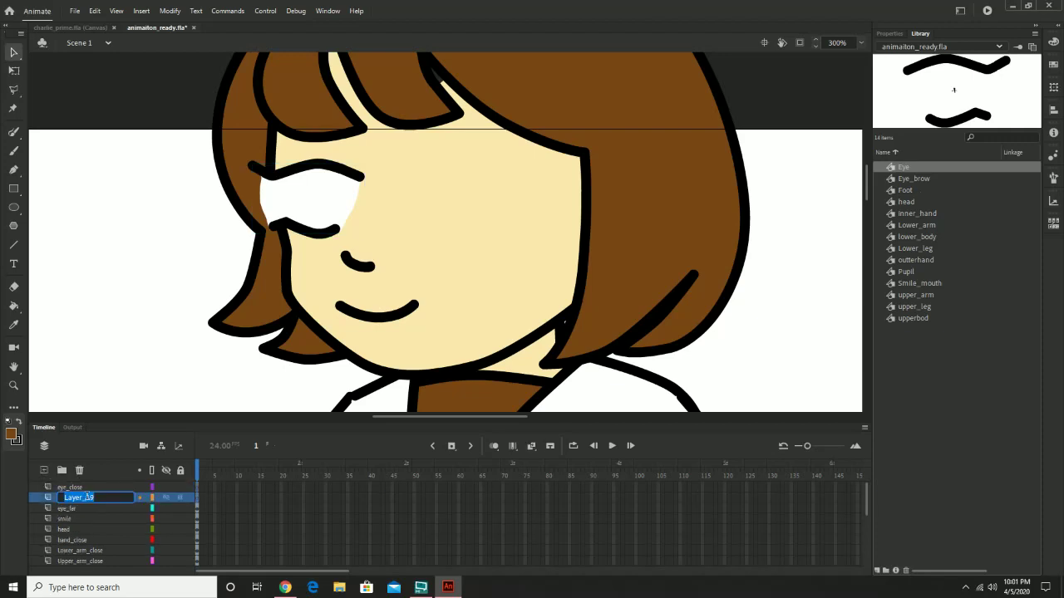
{"action": "type", "text": "Pu"}
{"action": "type", "text": "pu"}
{"action": "type", "text": "pil"}
{"action": "type", "text": "_lar"}
{"action": "key", "text": "Return"}
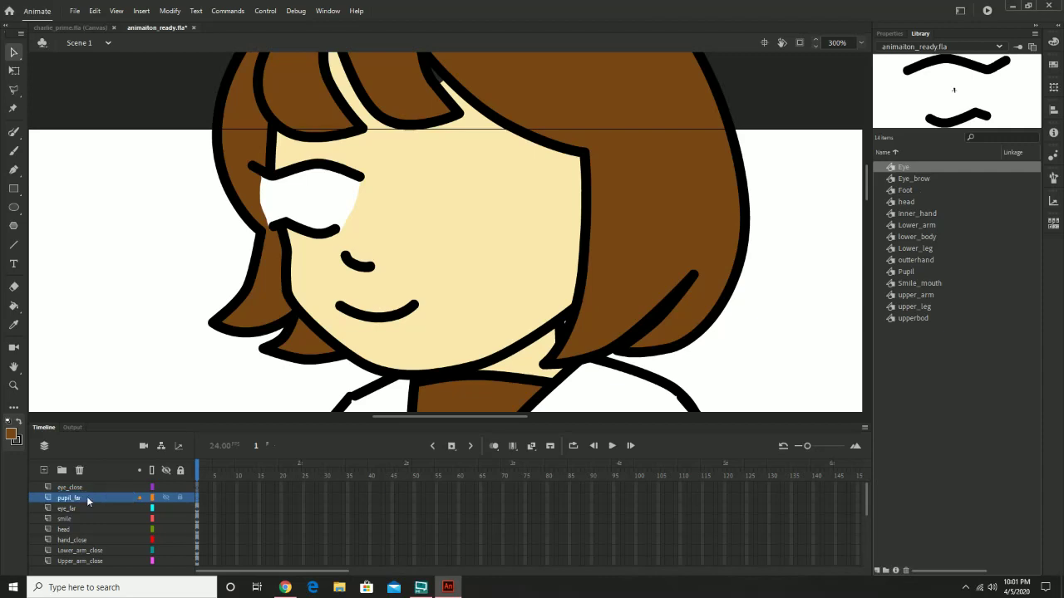
Add a new layer between pupil_far and eye_close and name it Eye_brow_far
{"action": "left_click", "coordinate": [43, 469]}
{"action": "double_click", "coordinate": [91, 497]}
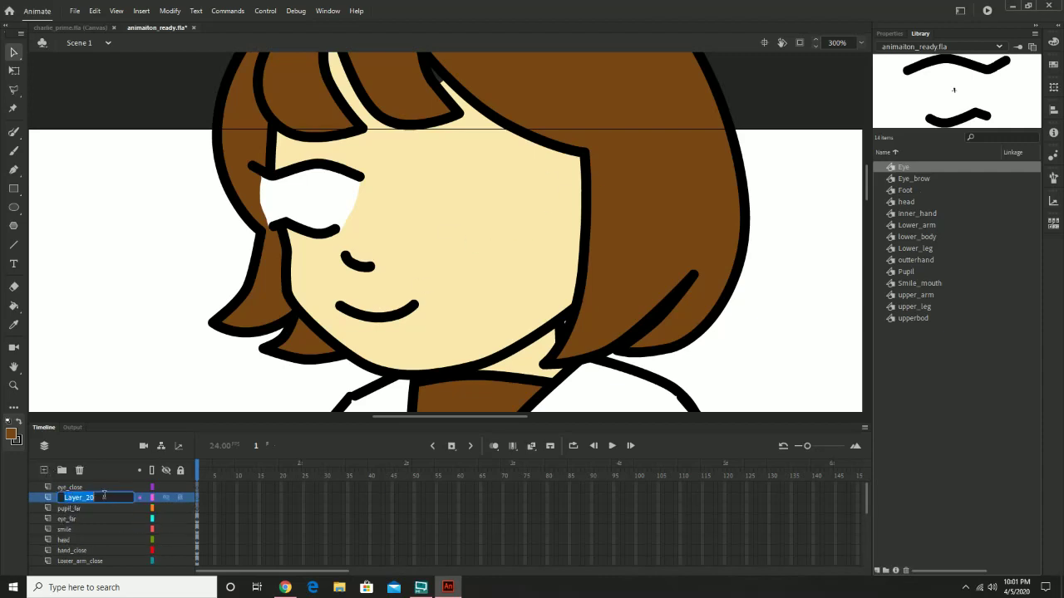
{"action": "type", "text": "eye_brow"}
{"action": "key", "text": "Return"}
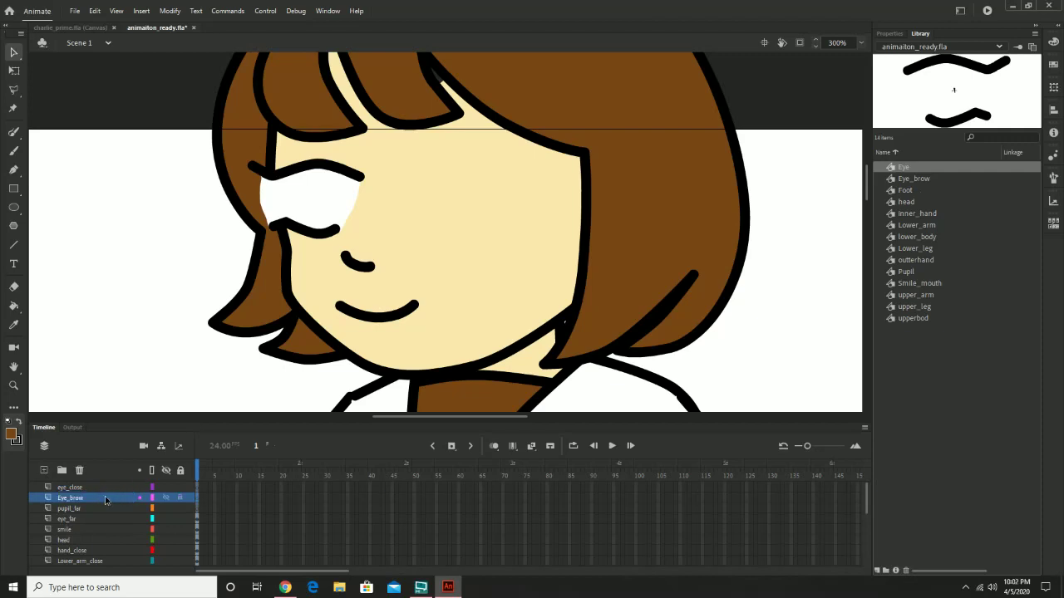
{"action": "double_click", "coordinate": [105, 497]}
{"action": "left_click", "coordinate": [105, 496]}
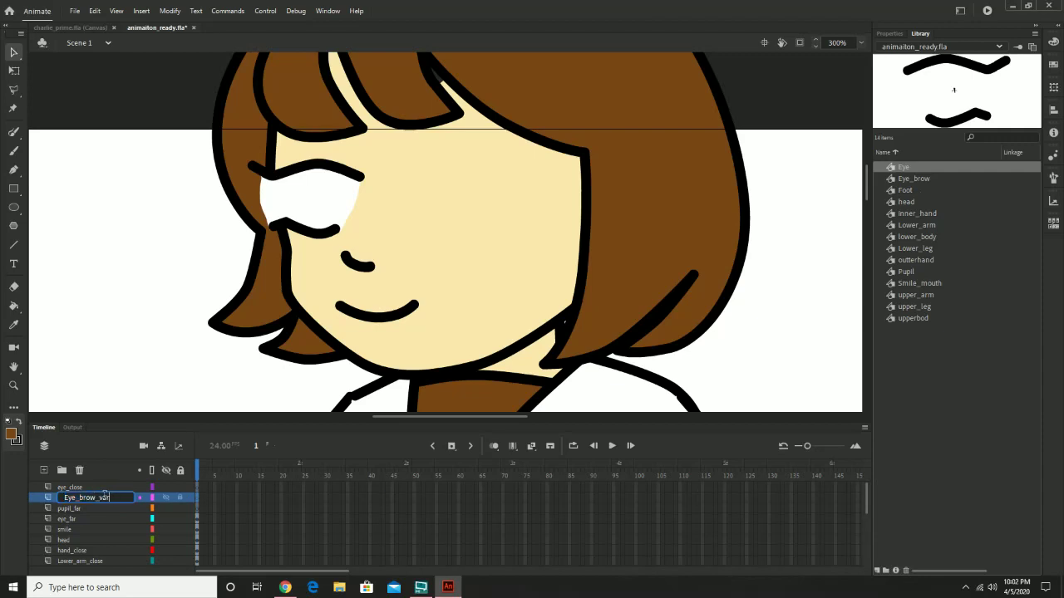
{"action": "key", "text": "Return"}
Place the Pupil symbol on the pupil_far layer, between the lids of the far eye and toward the nose side
{"action": "left_click", "coordinate": [72, 509]}
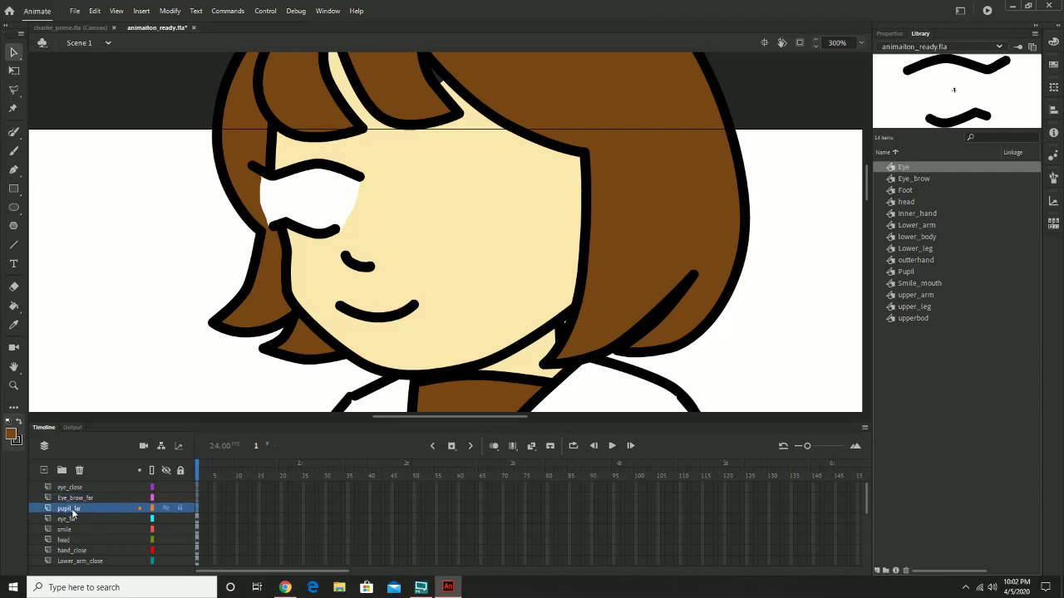
{"action": "left_click_drag", "start_coordinate": [906, 272], "coordinate": [324, 202]}
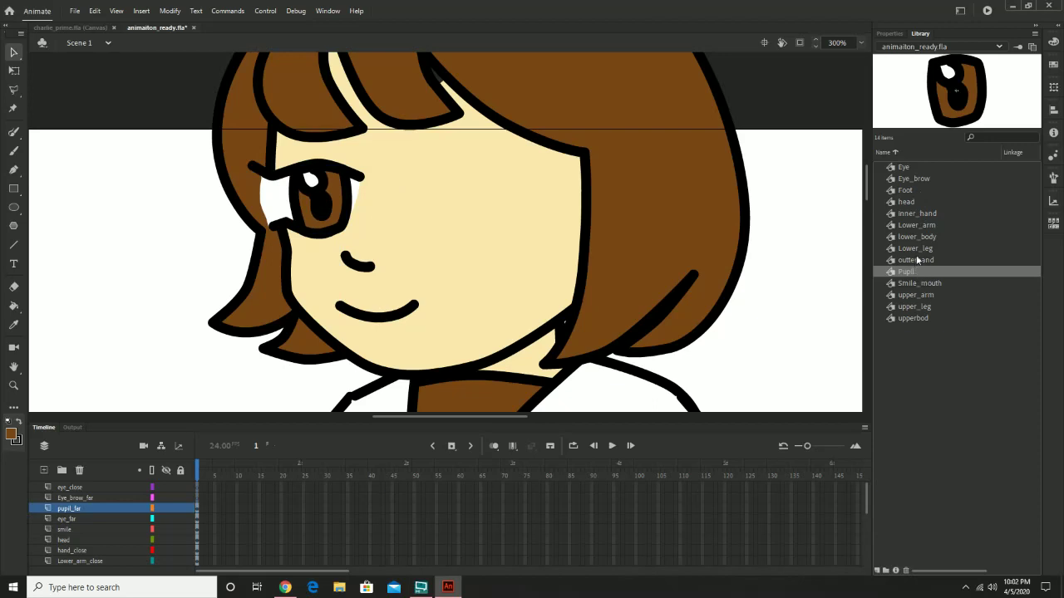
{"action": "left_click", "coordinate": [914, 202]}
{"action": "left_click", "coordinate": [914, 190]}
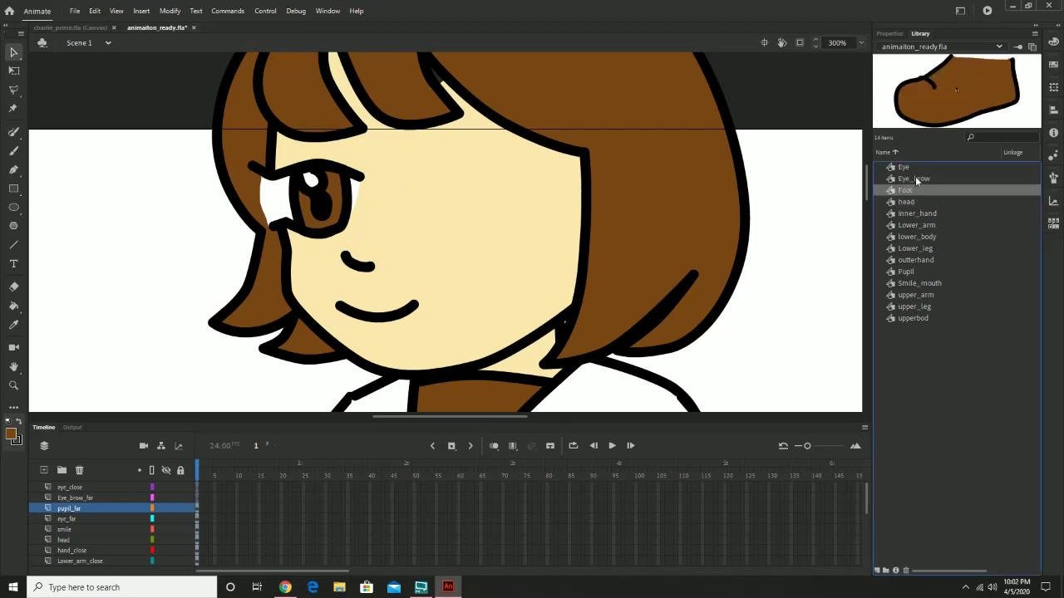
Place the Eye_brow symbol above the far eye and scale it down slightly together with the far eye and pupil
{"action": "left_click", "coordinate": [917, 180]}
{"action": "left_click_drag", "start_coordinate": [917, 179], "coordinate": [342, 136]}
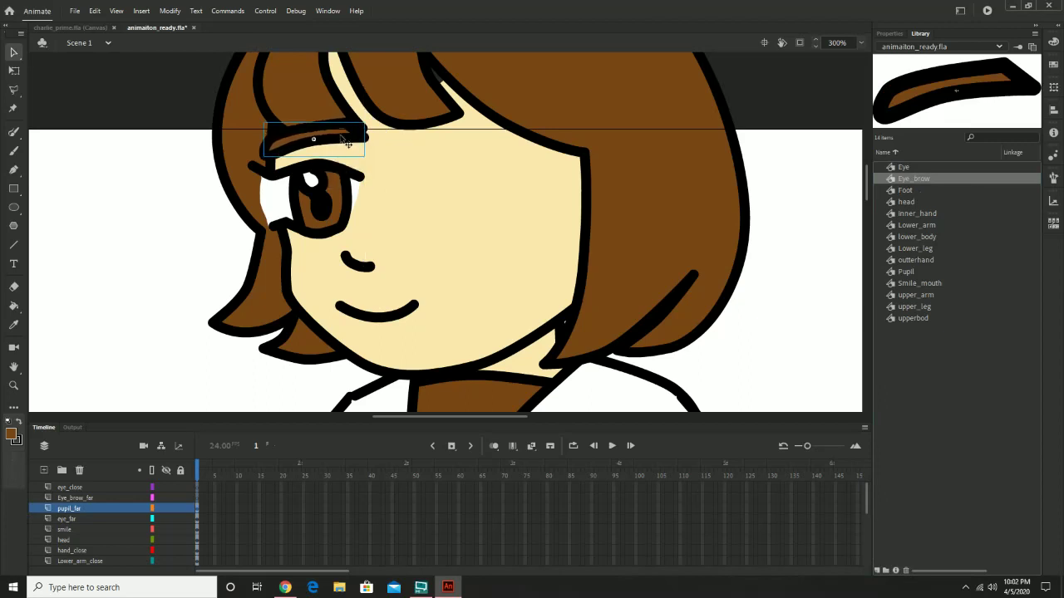
{"action": "left_click", "coordinate": [281, 204], "text": "shift"}
{"action": "left_click", "coordinate": [317, 202], "text": "shift"}
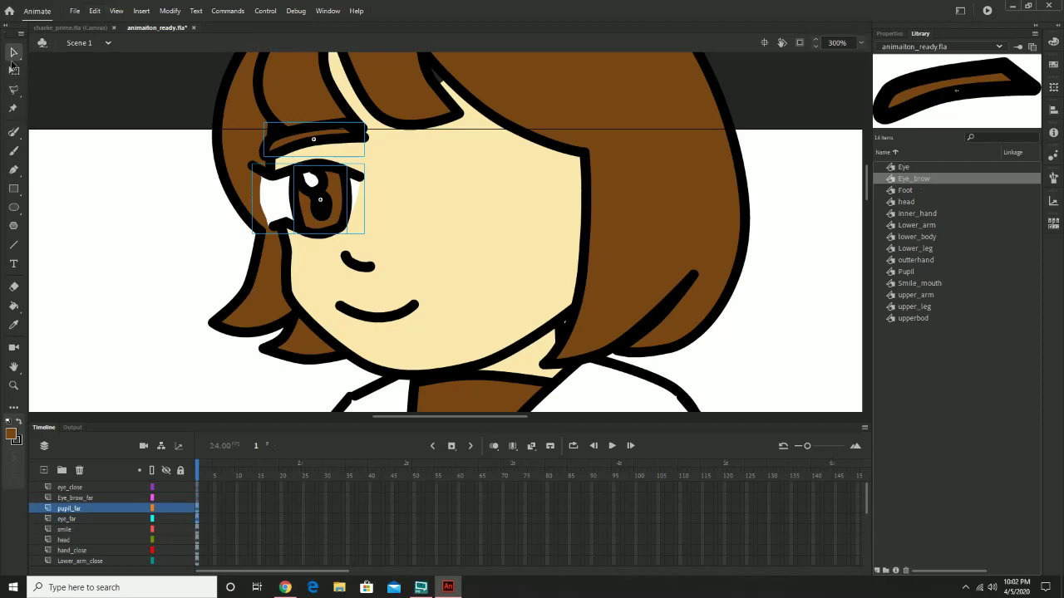
{"action": "left_click", "coordinate": [13, 70]}
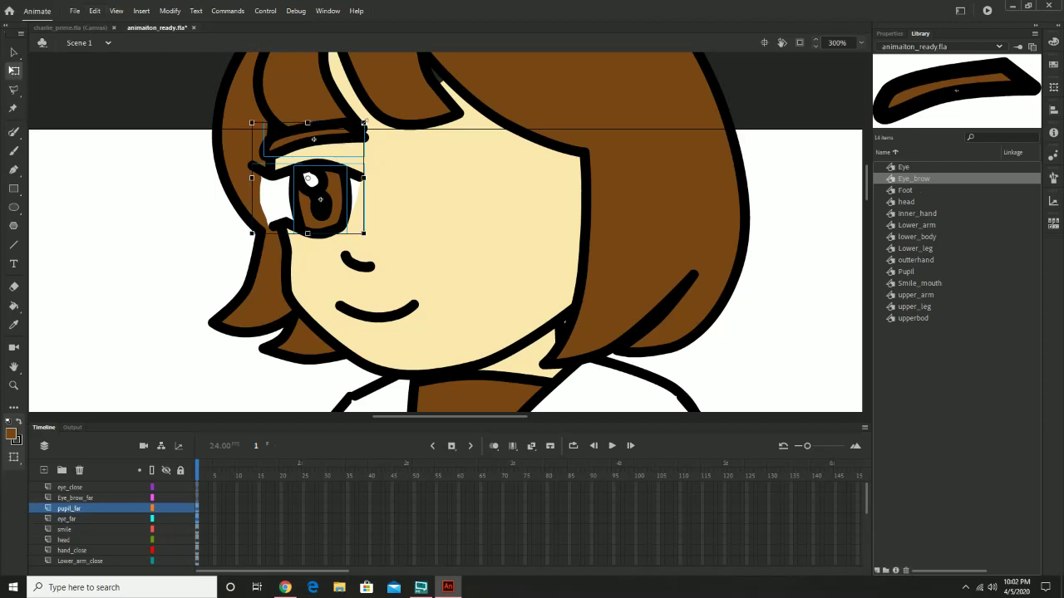
{"action": "left_click_drag", "start_coordinate": [363, 123], "coordinate": [337, 149]}
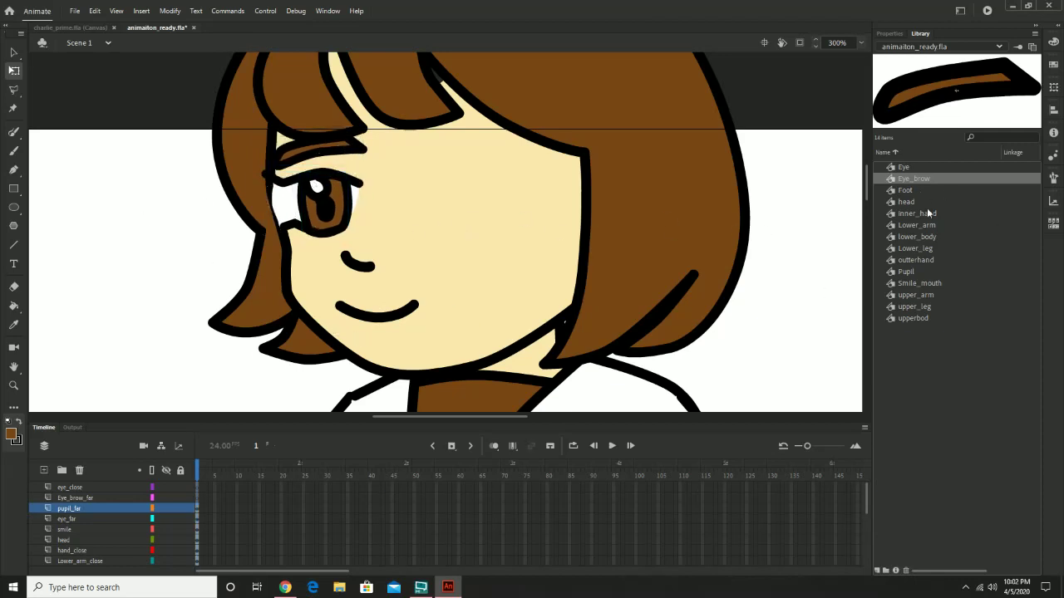
{"action": "left_click", "coordinate": [907, 169]}
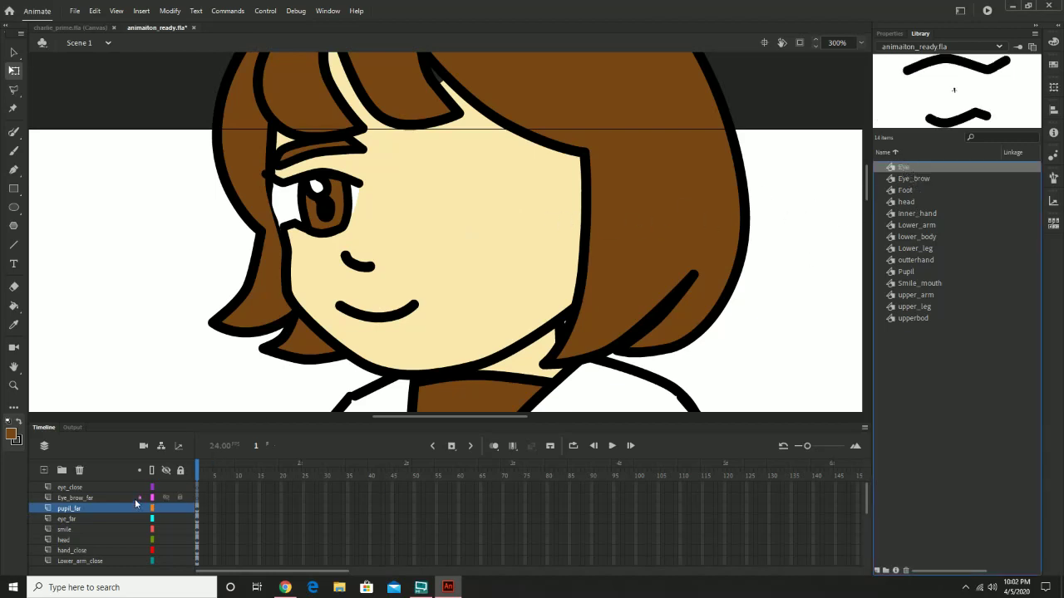
{"action": "left_click", "coordinate": [75, 498]}
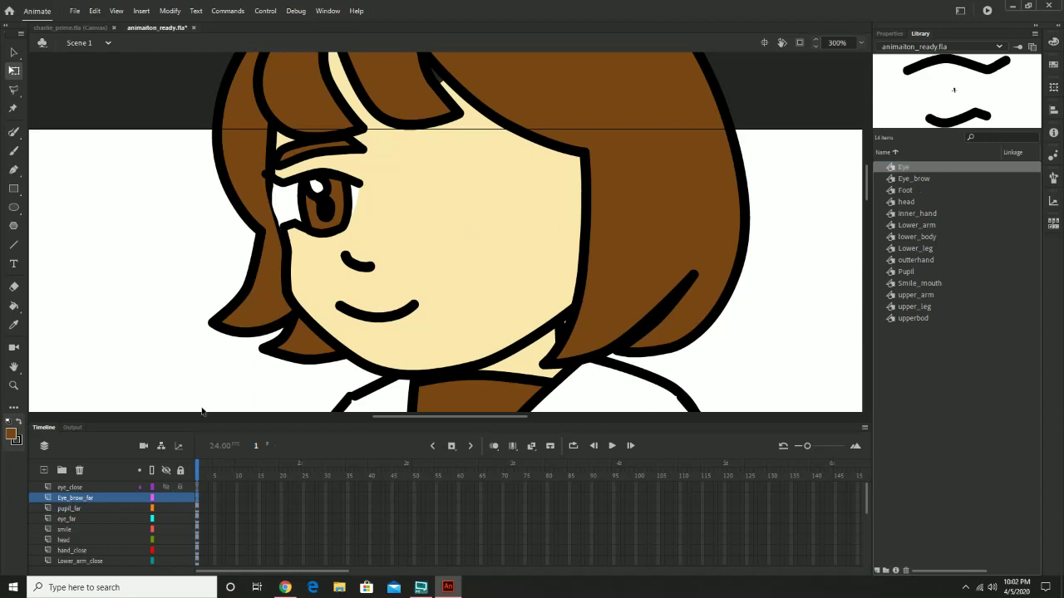
{"action": "left_click", "coordinate": [327, 218]}
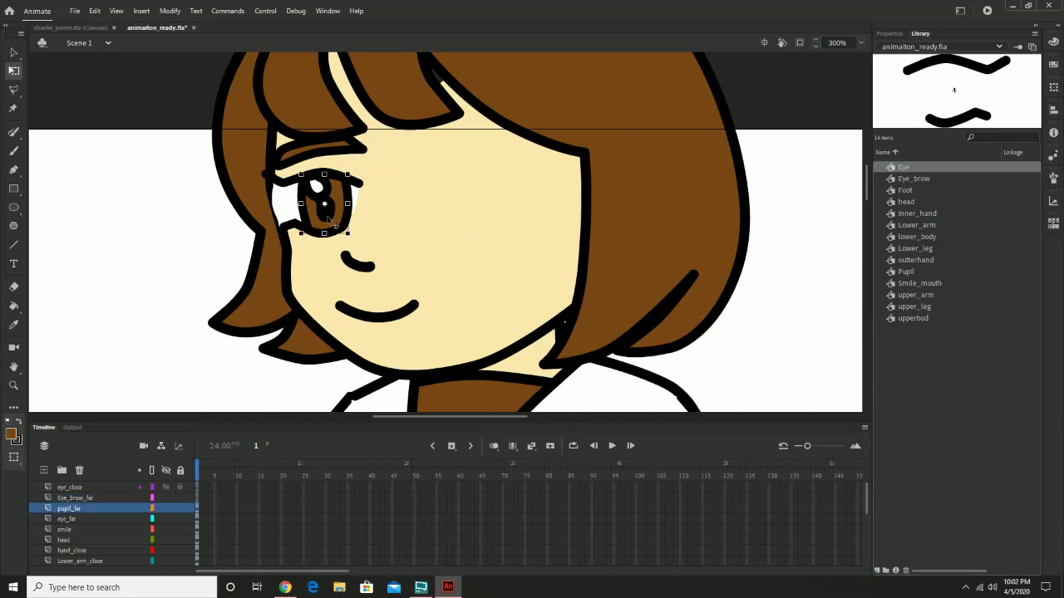
{"action": "left_click", "coordinate": [94, 11]}
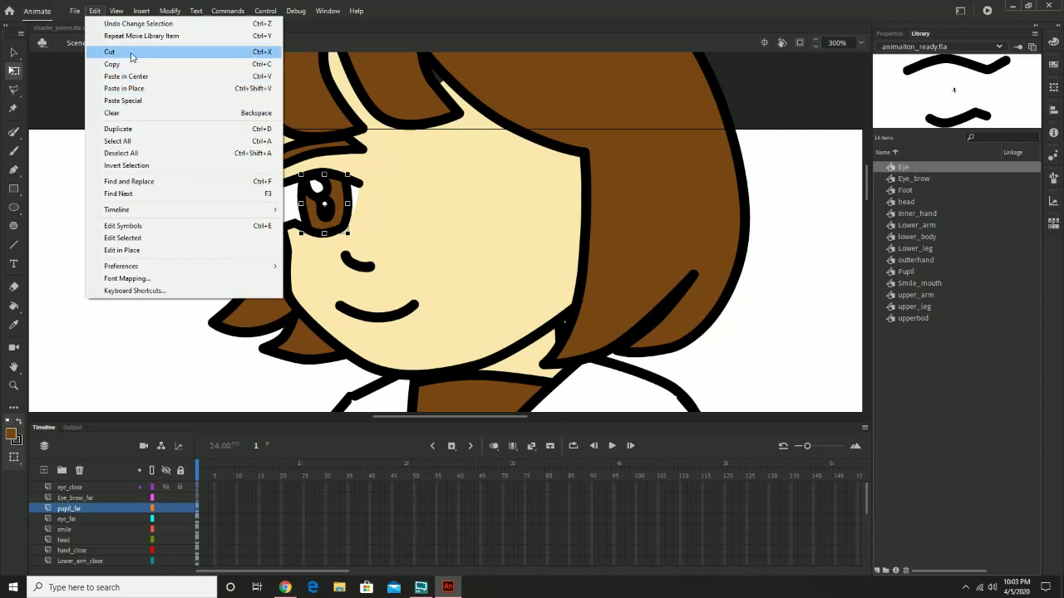
{"action": "left_click", "coordinate": [131, 52]}
{"action": "left_click", "coordinate": [77, 498]}
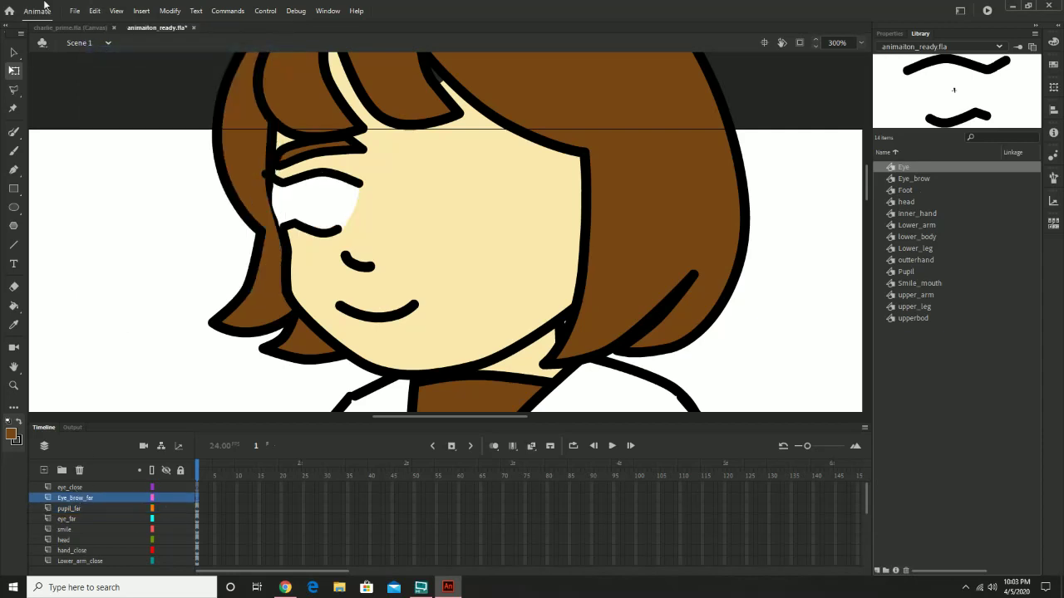
{"action": "left_click", "coordinate": [95, 10]}
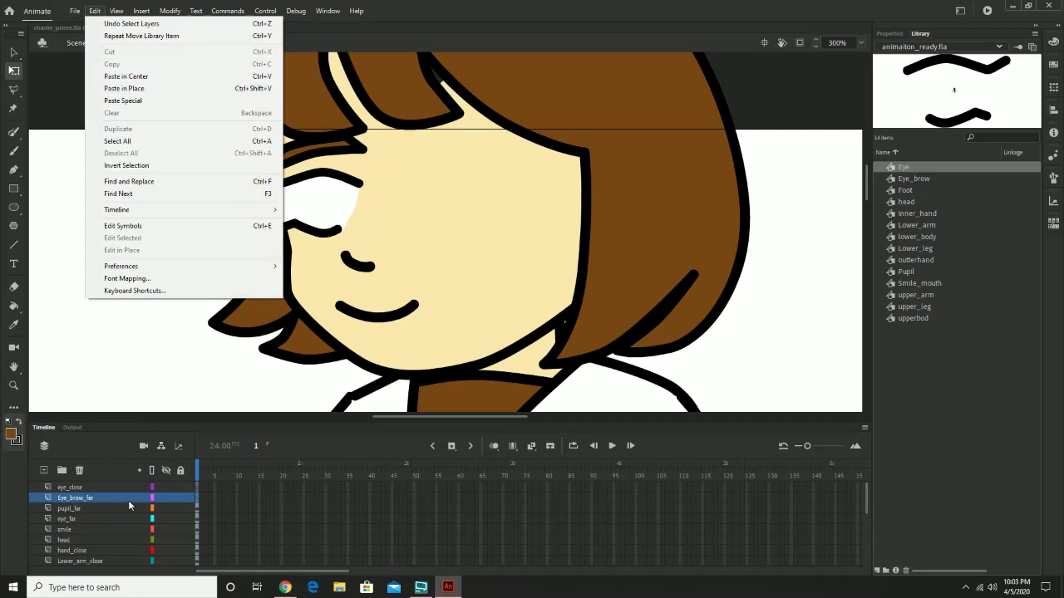
{"action": "left_click", "coordinate": [92, 508]}
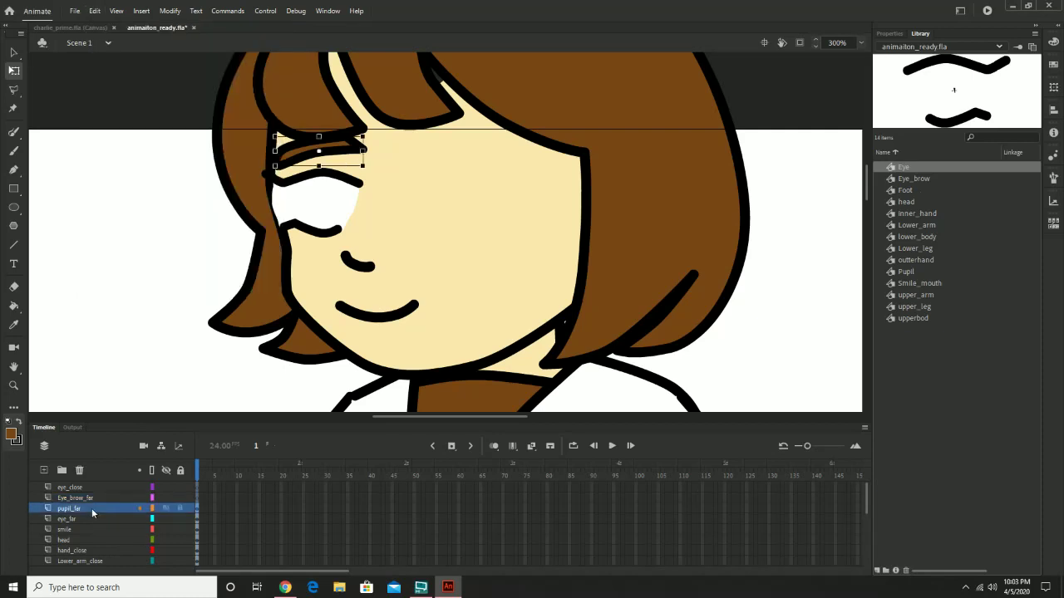
{"action": "left_click", "coordinate": [237, 237]}
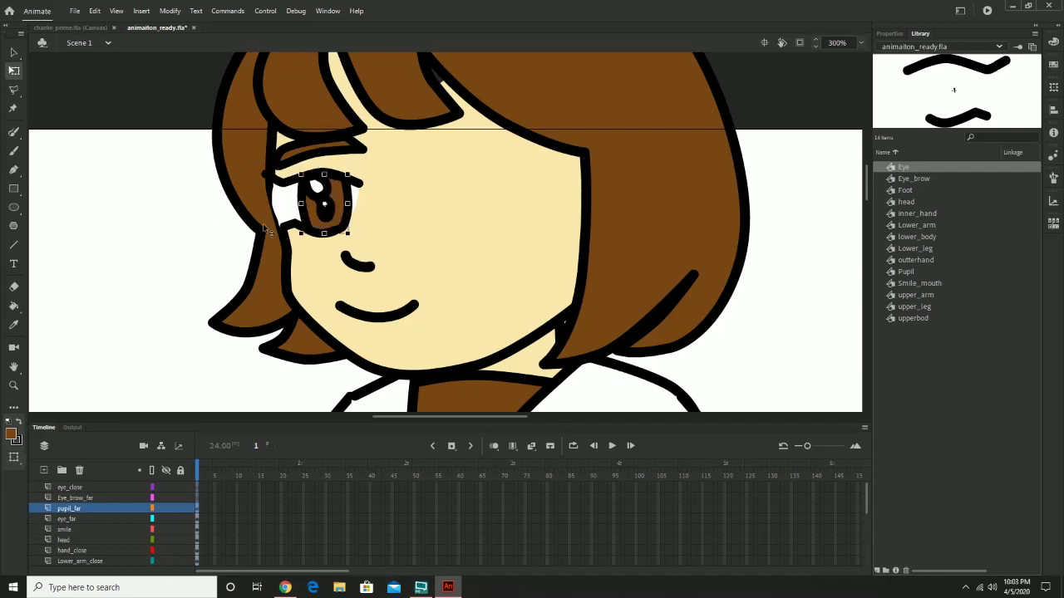
Move the far eyebrow from the pupil_far layer to the Eye_brow_far layer, keeping its position on the face
{"action": "left_click", "coordinate": [318, 156]}
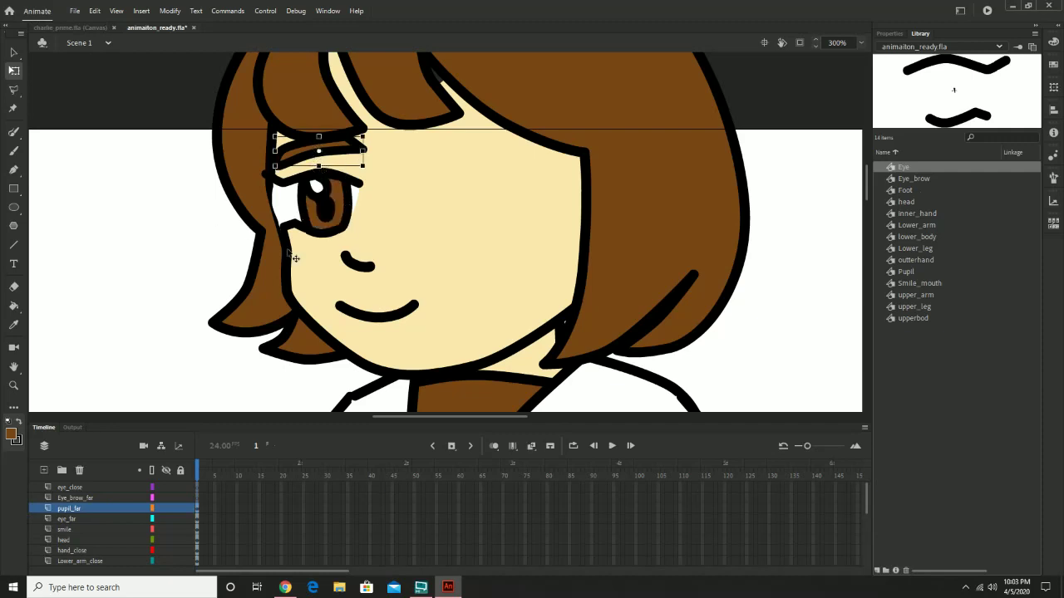
{"action": "left_click", "coordinate": [294, 255]}
{"action": "left_click", "coordinate": [74, 497]}
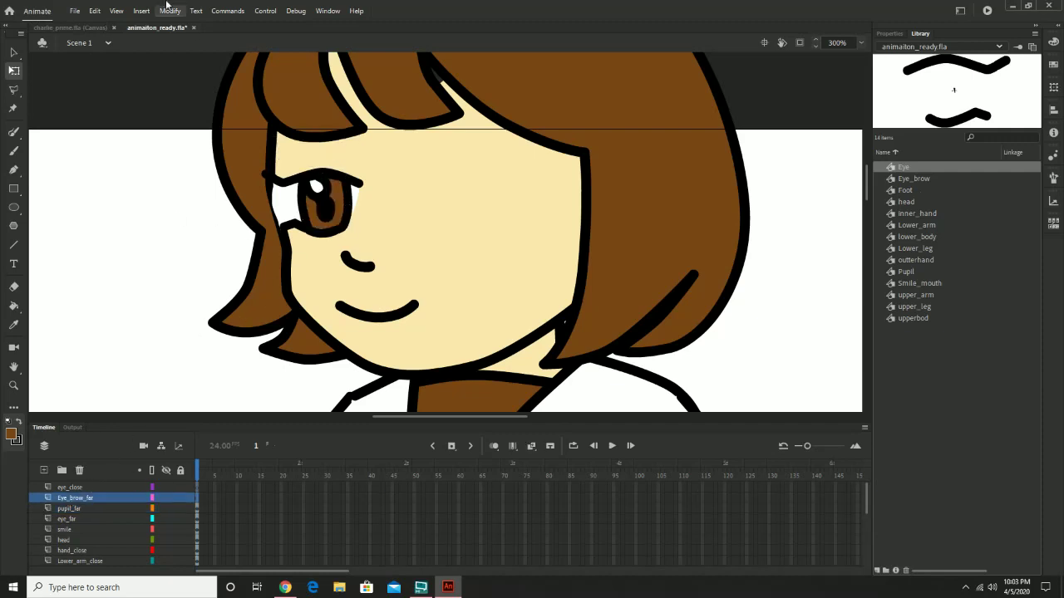
{"action": "left_click", "coordinate": [95, 10]}
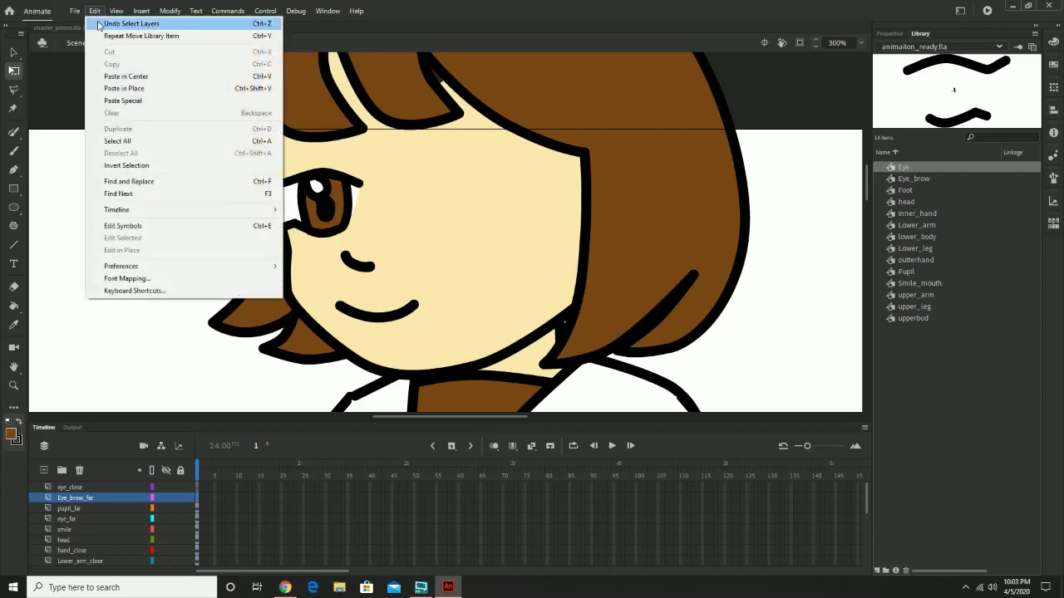
{"action": "left_click", "coordinate": [148, 89]}
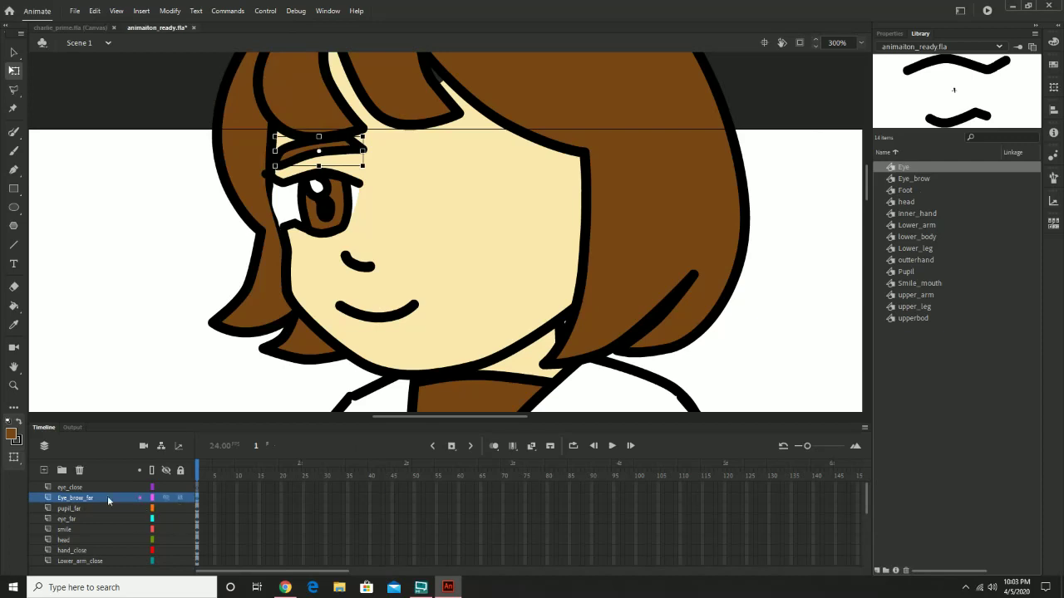
Place the Eye symbol on the eye_close layer, on the near side of the face level with the far eye
{"action": "left_click", "coordinate": [69, 487]}
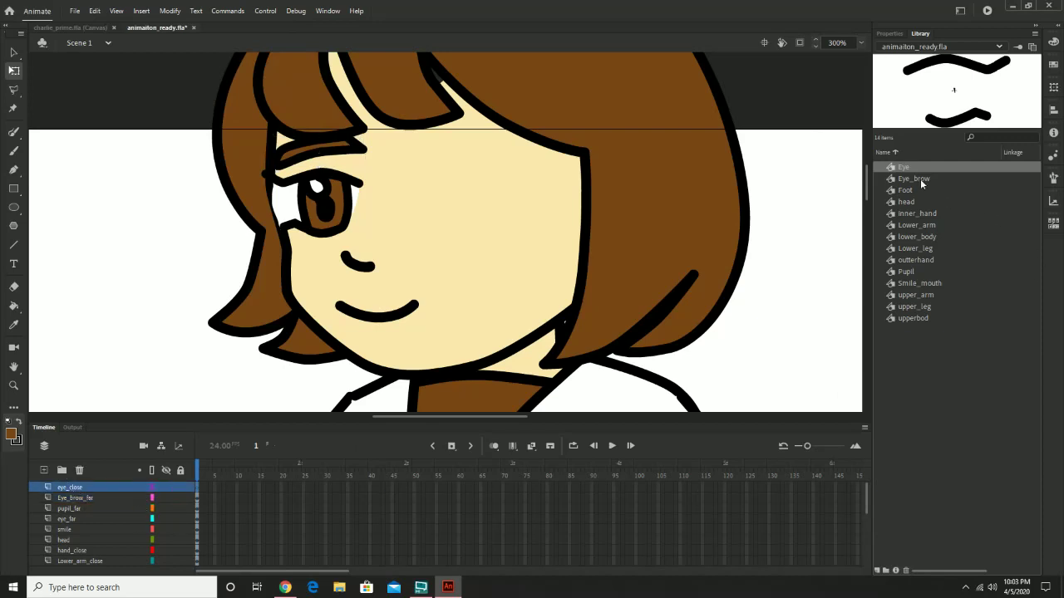
{"action": "left_click_drag", "start_coordinate": [902, 168], "coordinate": [468, 207]}
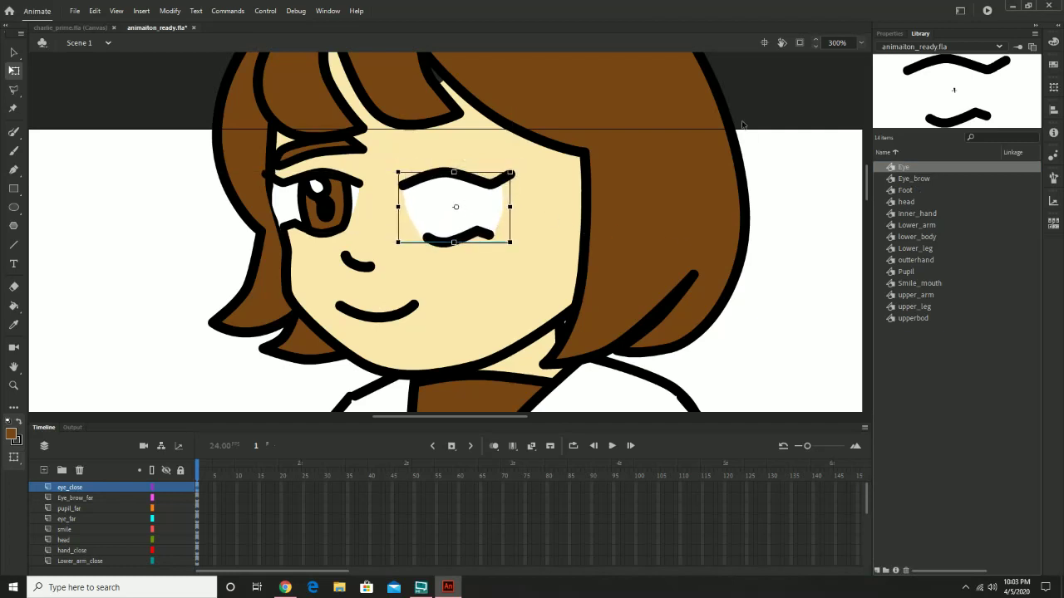
{"action": "left_click", "coordinate": [767, 89]}
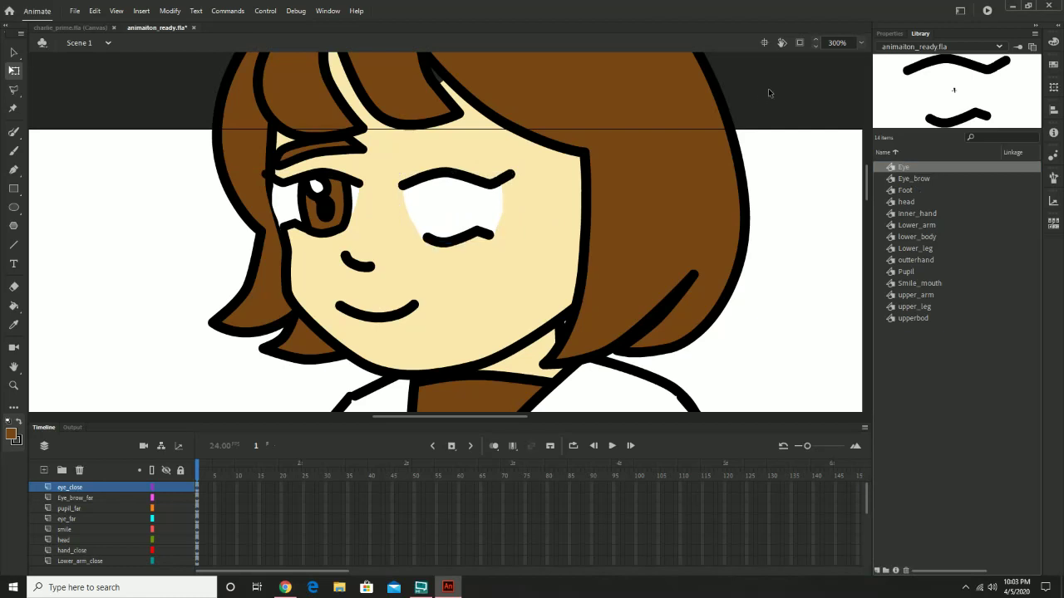
{"action": "left_click_drag", "start_coordinate": [454, 193], "coordinate": [449, 199]}
Fine-tune the near eye's position on the face by shifting it slightly up and away from the nose
{"action": "key", "text": "z"}
{"action": "left_click", "coordinate": [452, 203], "text": "alt"}
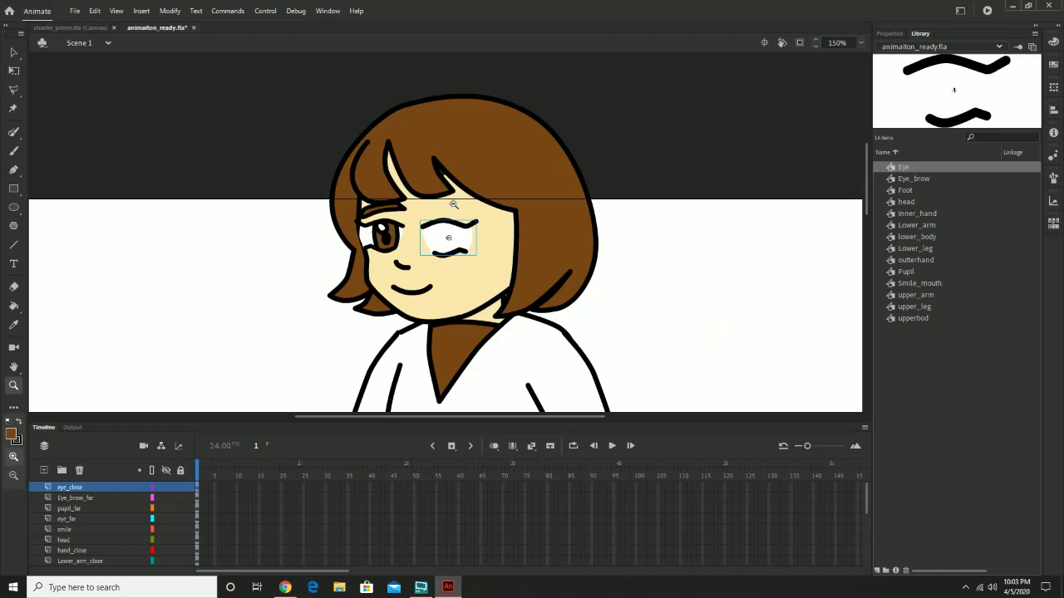
{"action": "left_click", "coordinate": [458, 254]}
{"action": "left_click", "coordinate": [458, 254]}
{"action": "key", "text": "space"}
{"action": "left_click_drag", "start_coordinate": [399, 176], "coordinate": [451, 234]}
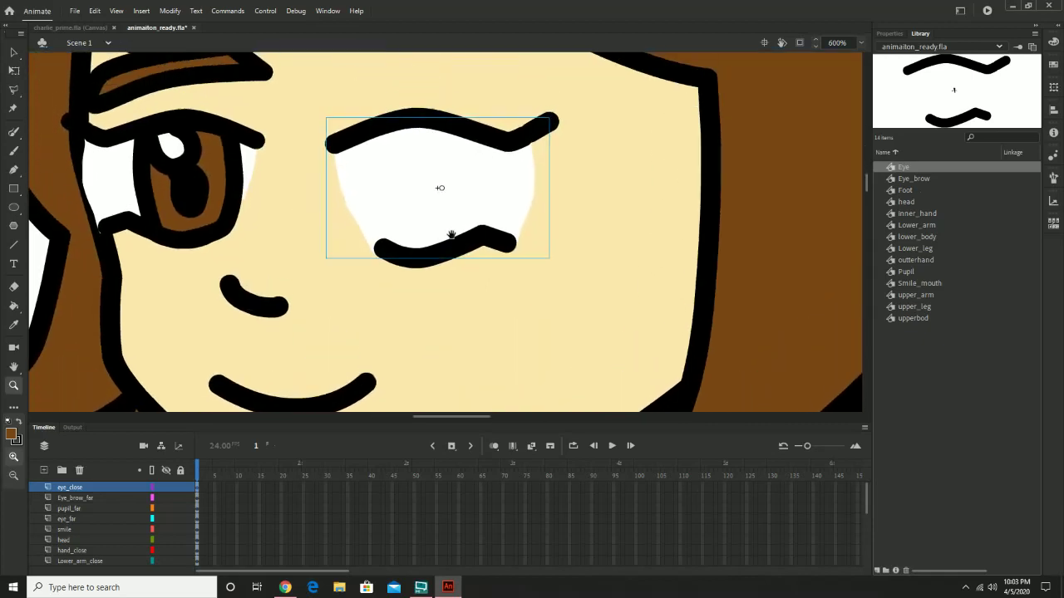
{"action": "left_click", "coordinate": [14, 52]}
{"action": "left_click_drag", "start_coordinate": [378, 176], "coordinate": [384, 159]}
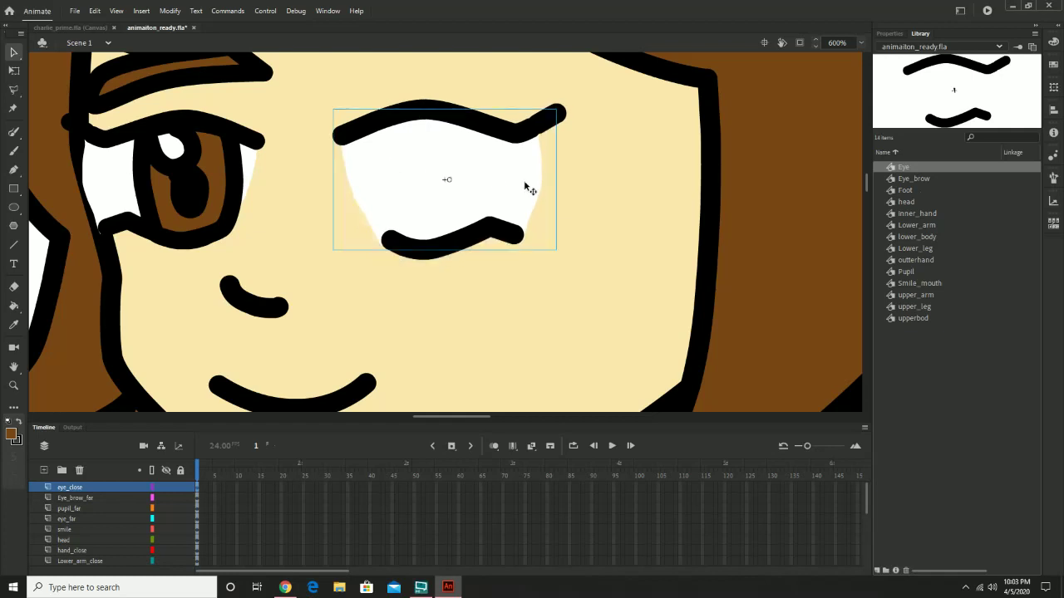
{"action": "left_click", "coordinate": [582, 192]}
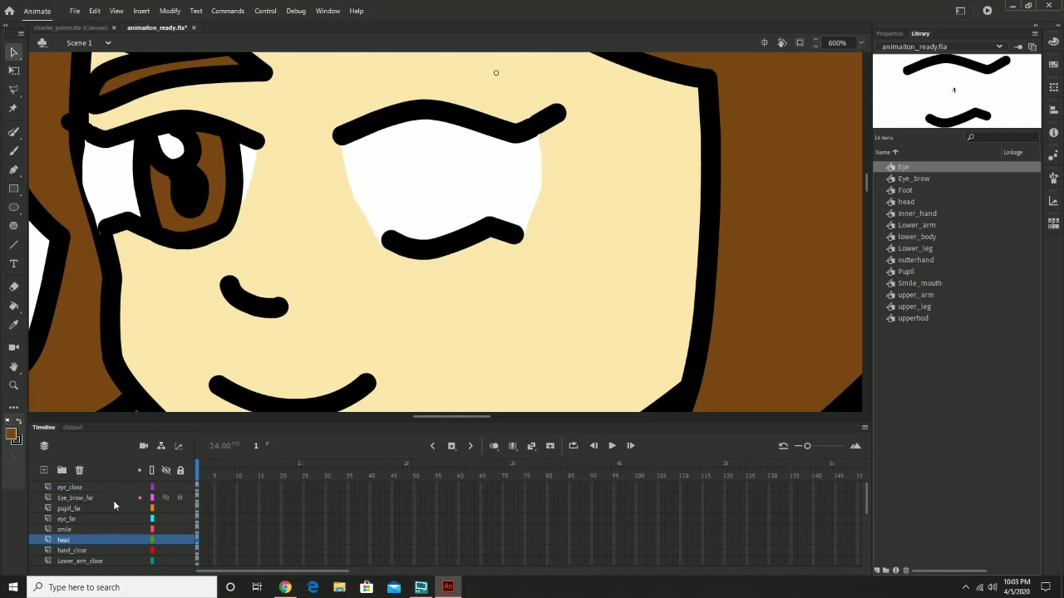
Add two layers above eye_close and rename the lower one pupil_close
{"action": "left_click", "coordinate": [69, 488]}
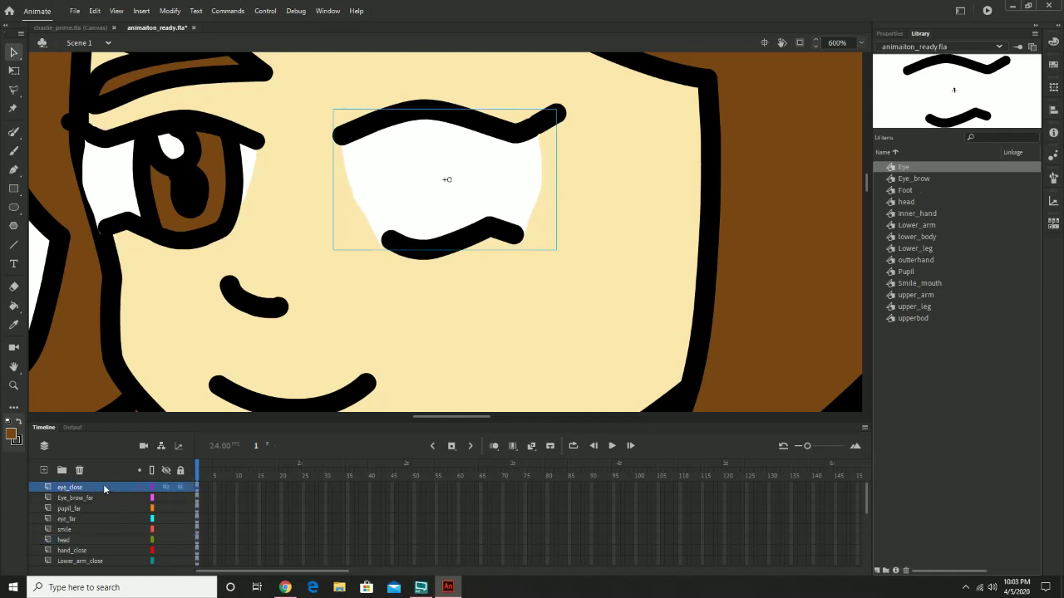
{"action": "left_click", "coordinate": [44, 471]}
{"action": "left_click", "coordinate": [44, 471]}
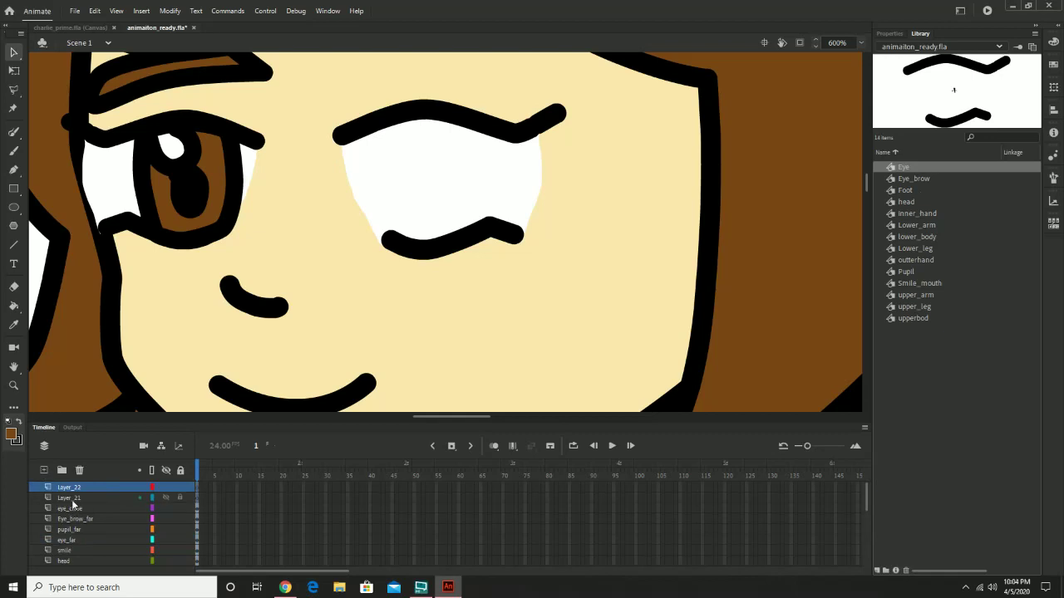
{"action": "double_click", "coordinate": [71, 498]}
{"action": "type", "text": "pupil_clos"}
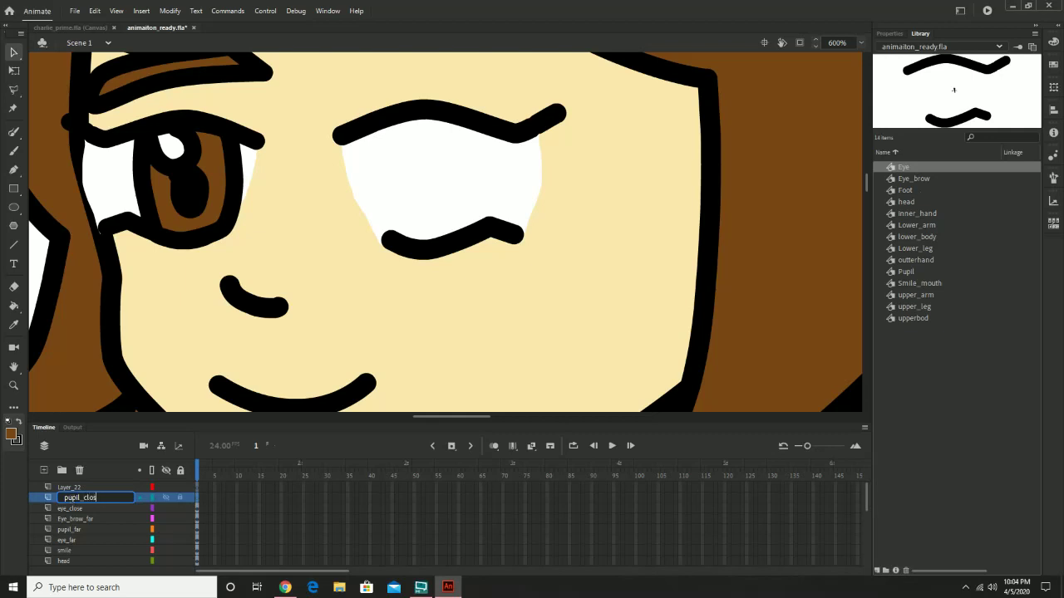
{"action": "type", "text": "e"}
{"action": "key", "text": "Return"}
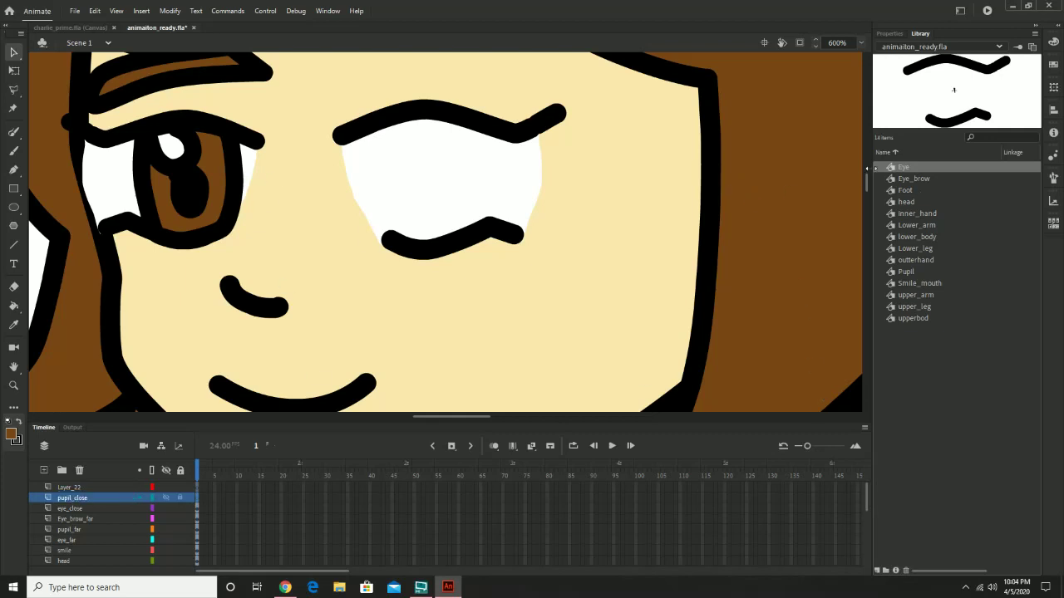
Place the Pupil symbol inside the near eye on the pupil_close layer
{"action": "left_click", "coordinate": [911, 193]}
{"action": "left_click", "coordinate": [910, 178]}
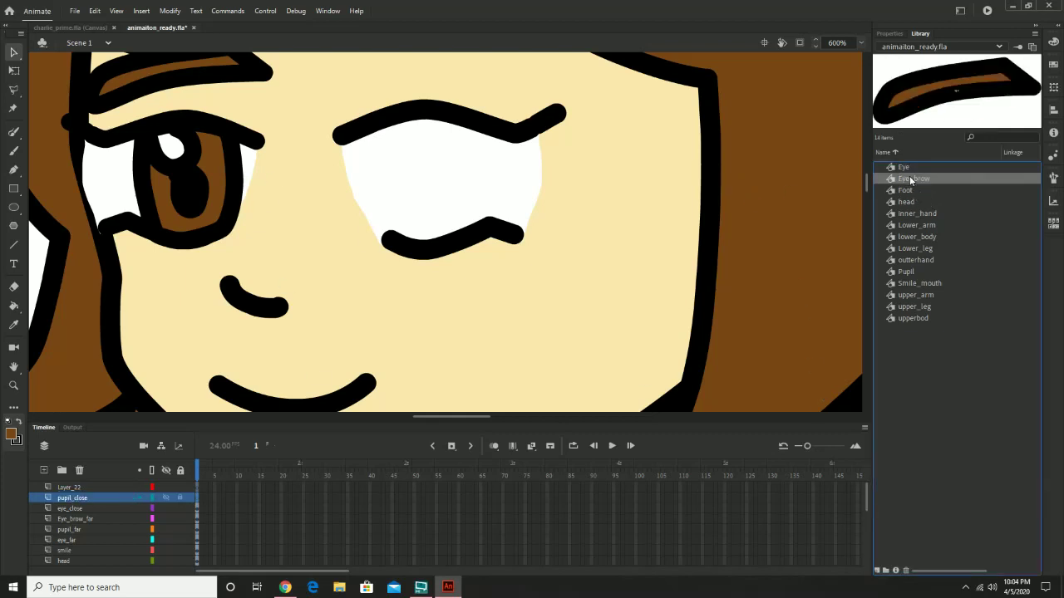
{"action": "left_click", "coordinate": [909, 280]}
{"action": "left_click", "coordinate": [906, 272]}
{"action": "left_click_drag", "start_coordinate": [905, 272], "coordinate": [434, 189]}
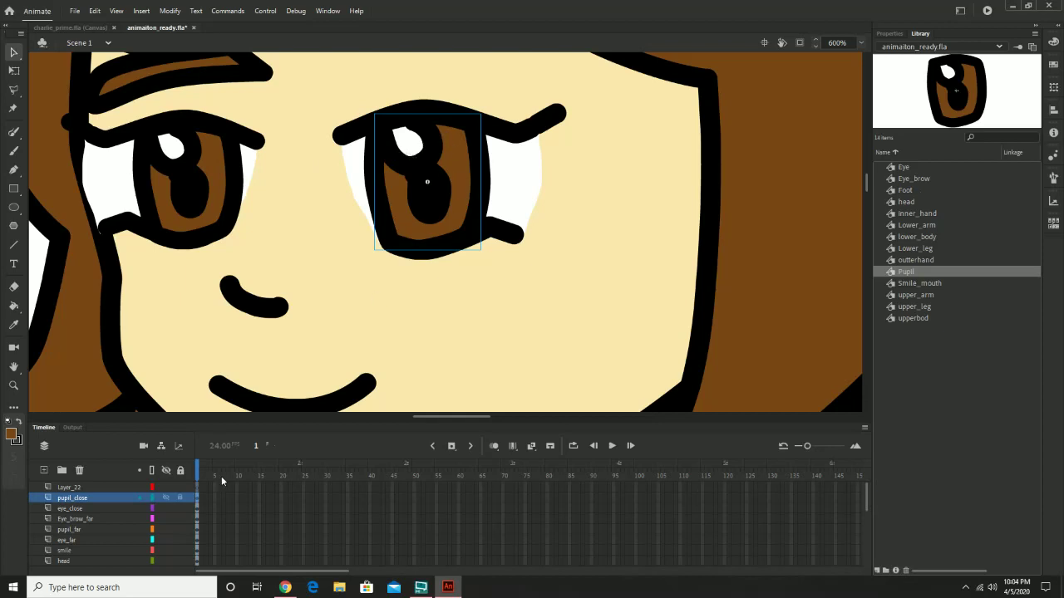
Rename the topmost new layer as brow_close
{"action": "left_click", "coordinate": [71, 488]}
{"action": "double_click", "coordinate": [72, 489]}
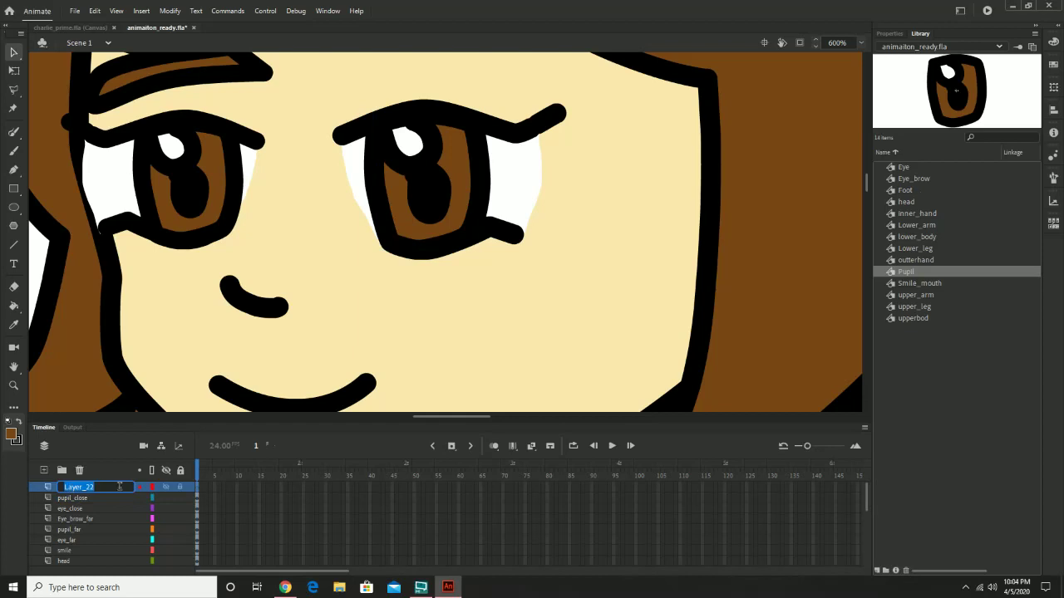
{"action": "type", "text": "v"}
{"action": "type", "text": "row_close"}
{"action": "key", "text": "Return"}
Place the Eye_brow symbol above the near eye on the brow_close layer
{"action": "left_click_drag", "start_coordinate": [504, 195], "coordinate": [504, 236]}
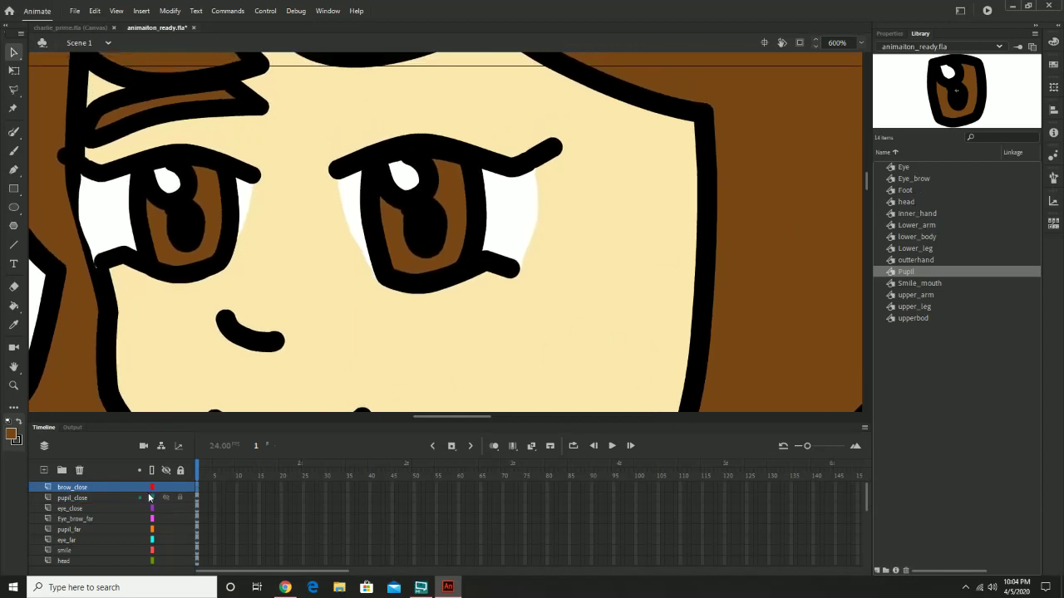
{"action": "left_click", "coordinate": [926, 249]}
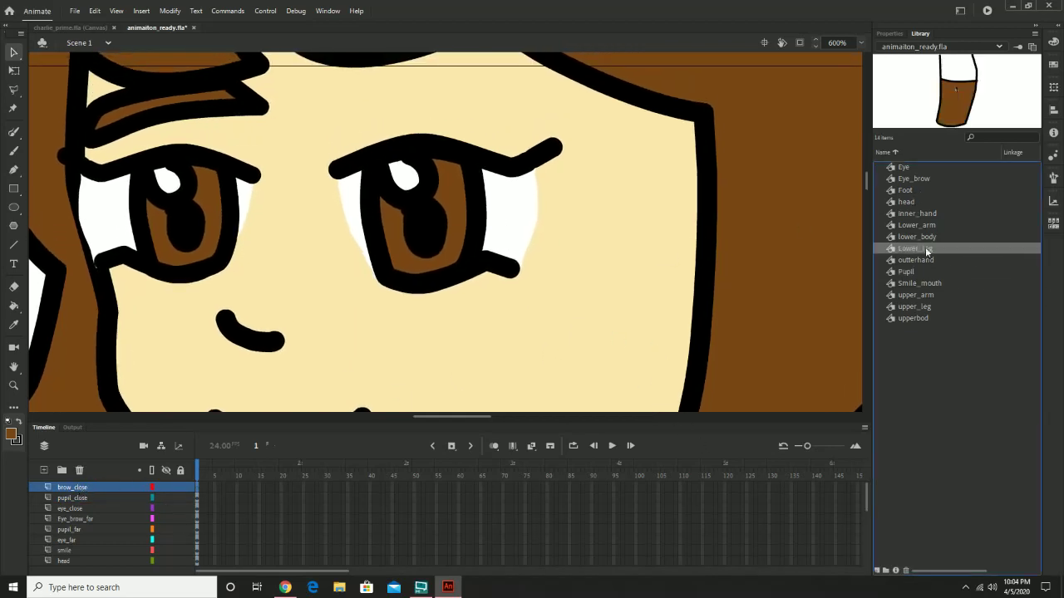
{"action": "left_click", "coordinate": [922, 225]}
{"action": "left_click", "coordinate": [911, 204]}
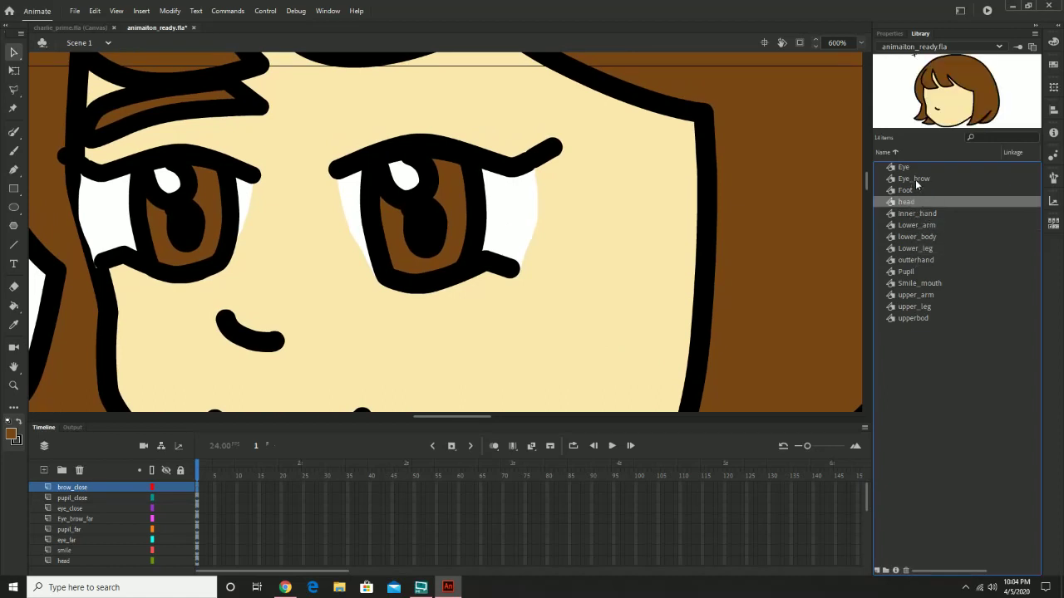
{"action": "left_click_drag", "start_coordinate": [916, 184], "coordinate": [649, 127]}
{"action": "left_click_drag", "start_coordinate": [466, 98], "coordinate": [406, 174]}
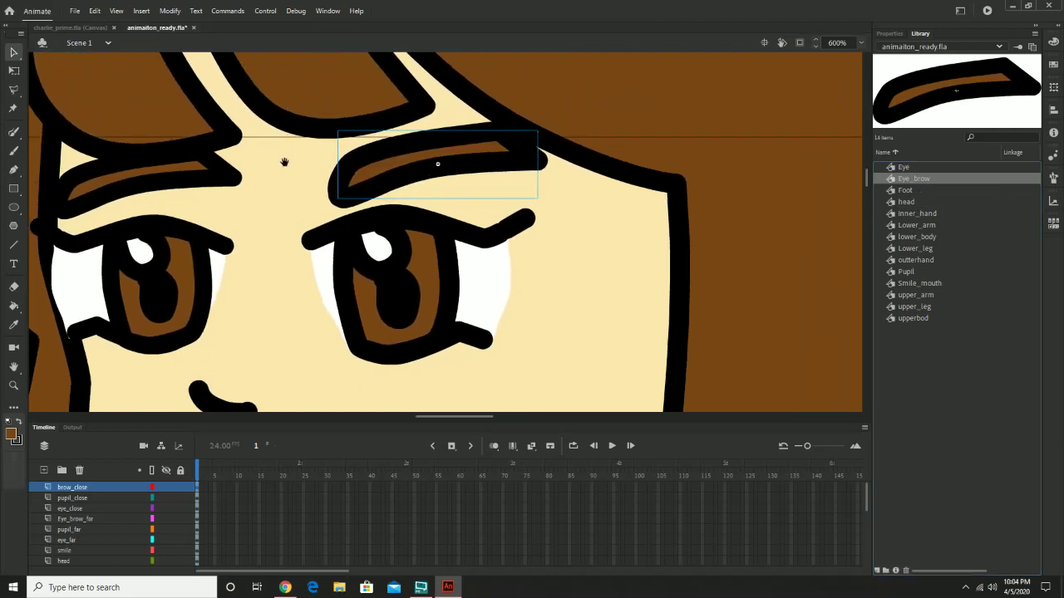
Flip the far eyebrow horizontally on the Eye_brow_far layer
{"action": "left_click_drag", "start_coordinate": [285, 161], "coordinate": [294, 173]}
{"action": "left_click", "coordinate": [107, 191]}
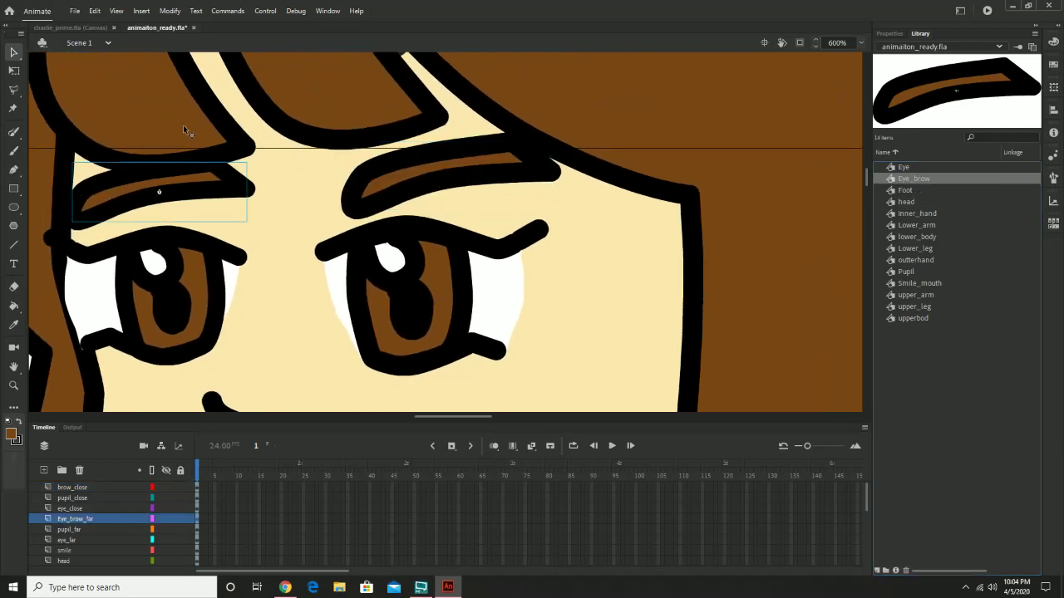
{"action": "left_click", "coordinate": [169, 11]}
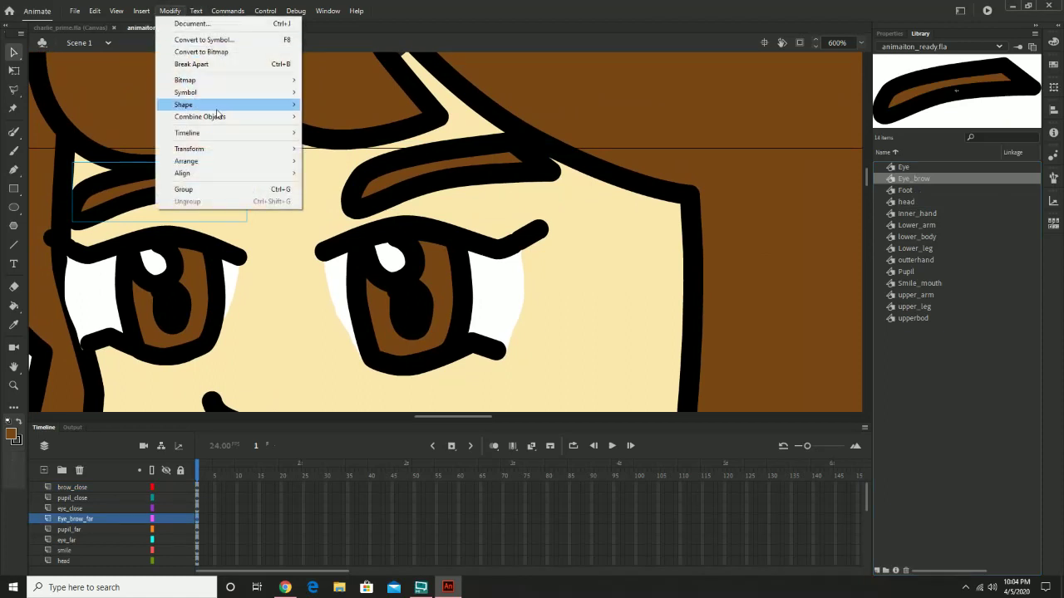
{"action": "mouse_move", "coordinate": [224, 149]}
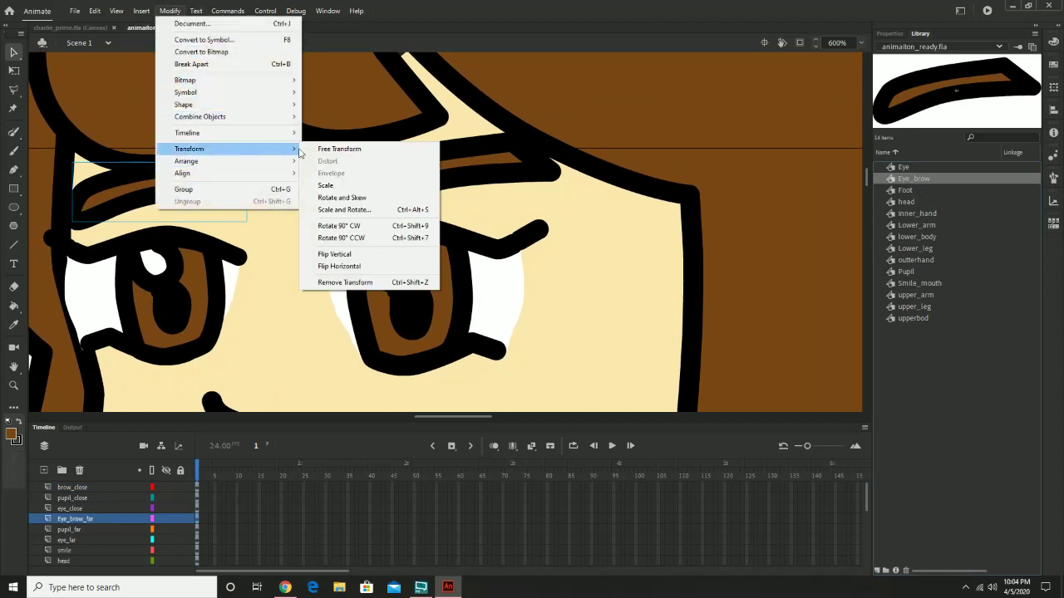
{"action": "left_click", "coordinate": [366, 267]}
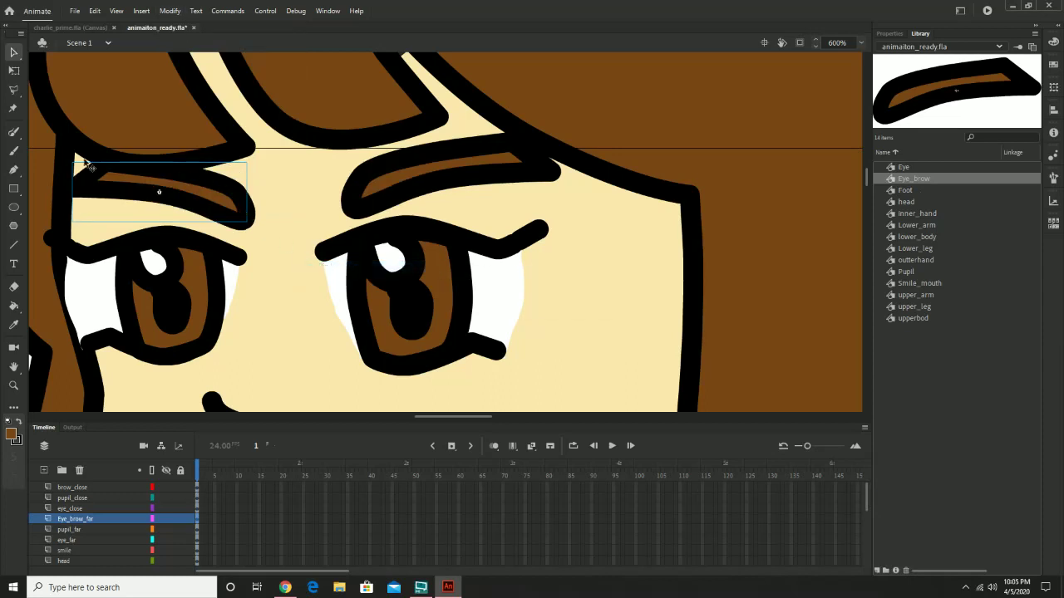
Rotate the far eyebrow counterclockwise and move it slightly toward the outer edge of the face
{"action": "left_click", "coordinate": [13, 70]}
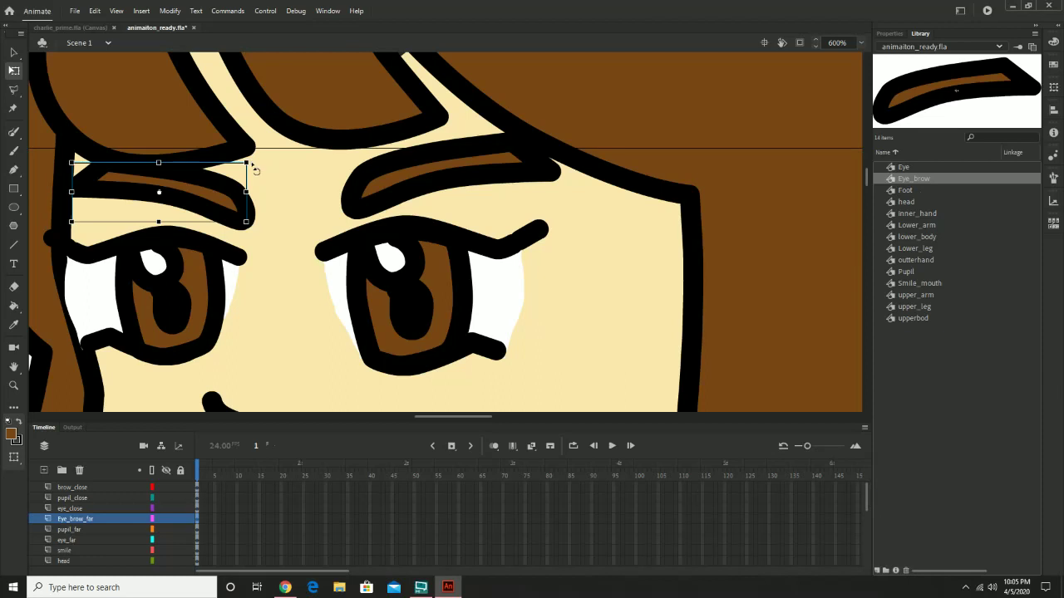
{"action": "left_click_drag", "start_coordinate": [255, 171], "coordinate": [242, 140]}
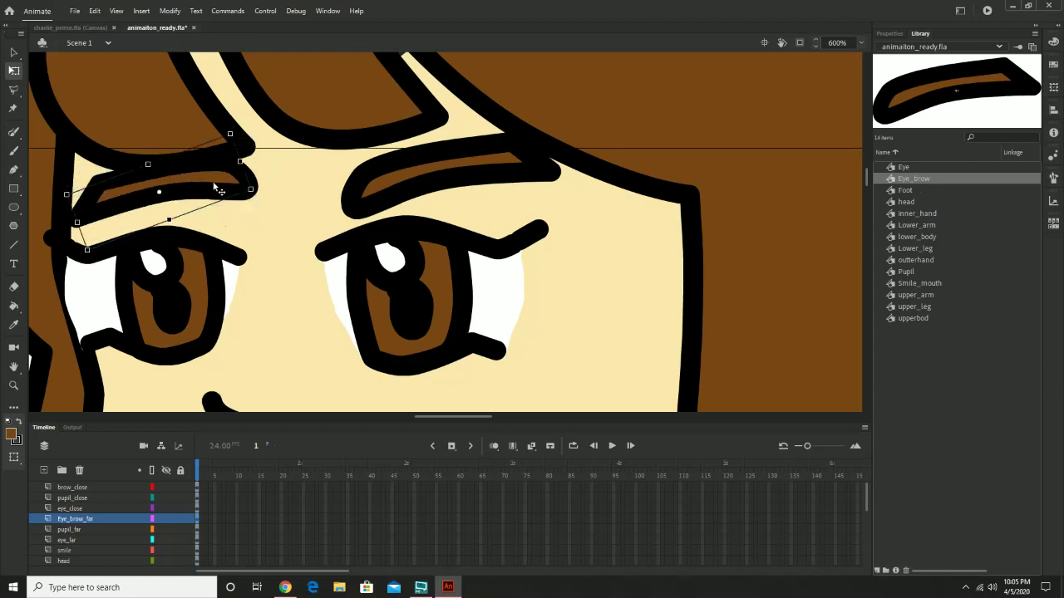
{"action": "left_click_drag", "start_coordinate": [213, 187], "coordinate": [194, 192]}
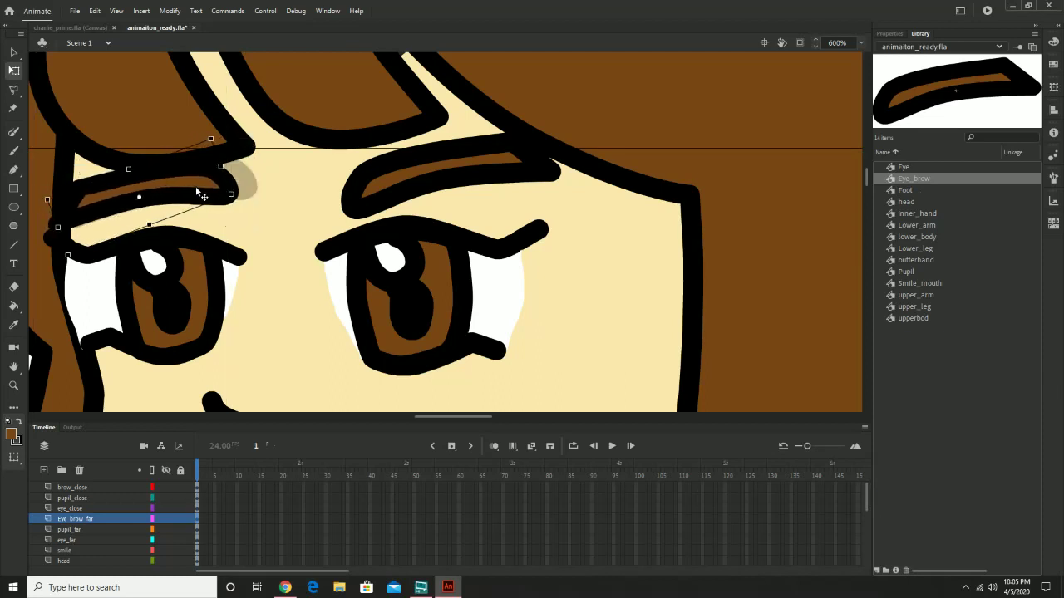
Move the near eyebrow slightly up and toward the nose so it tucks against the hair fringe
{"action": "left_click", "coordinate": [533, 172]}
{"action": "left_click_drag", "start_coordinate": [519, 160], "coordinate": [504, 143]}
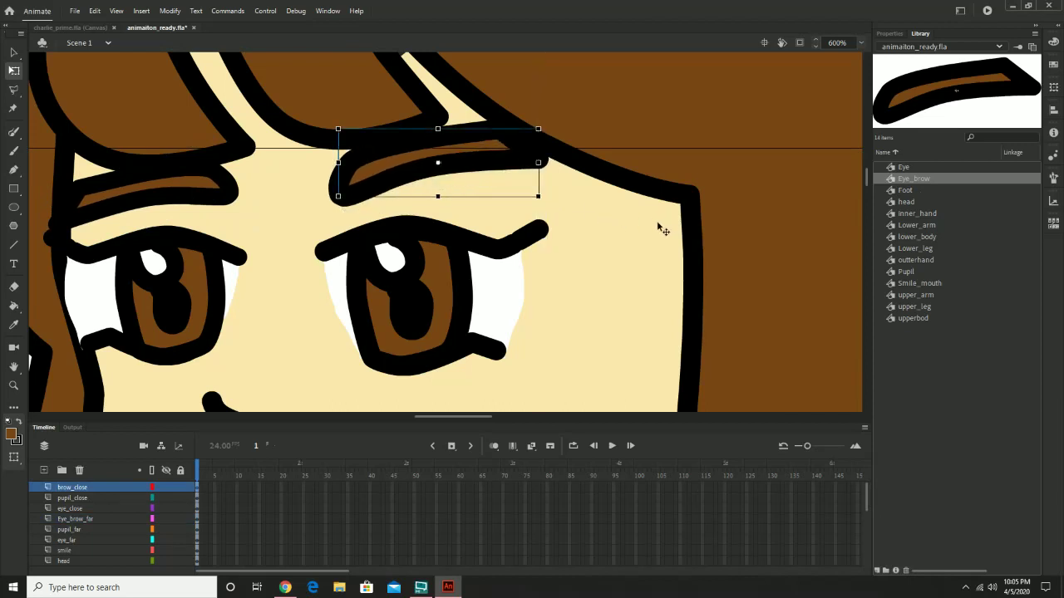
{"action": "key", "text": "z"}
{"action": "left_click", "coordinate": [590, 207], "text": "alt"}
{"action": "left_click", "coordinate": [541, 251], "text": "alt"}
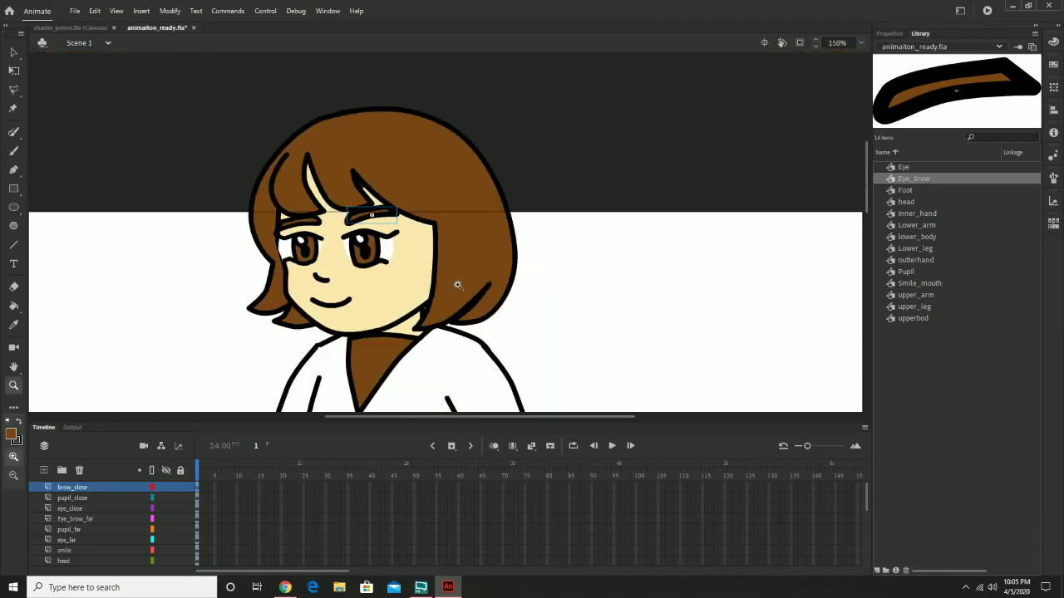
{"action": "left_click_drag", "start_coordinate": [456, 285], "coordinate": [545, 213]}
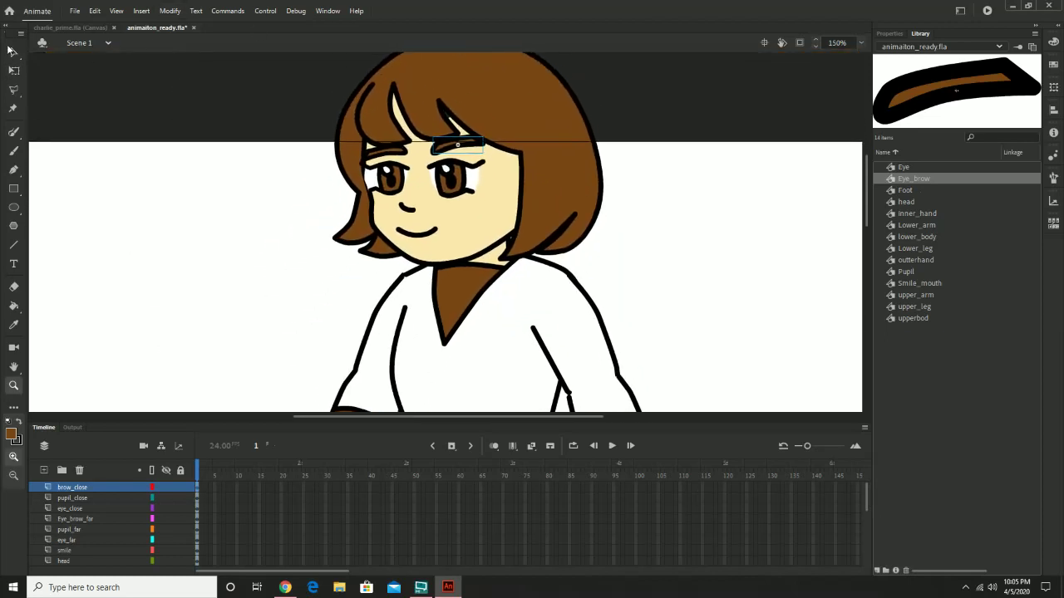
Shift the near eye and its pupil slightly away from the nose and deselect them
{"action": "key", "text": "v"}
{"action": "left_click", "coordinate": [470, 179]}
{"action": "left_click", "coordinate": [464, 178]}
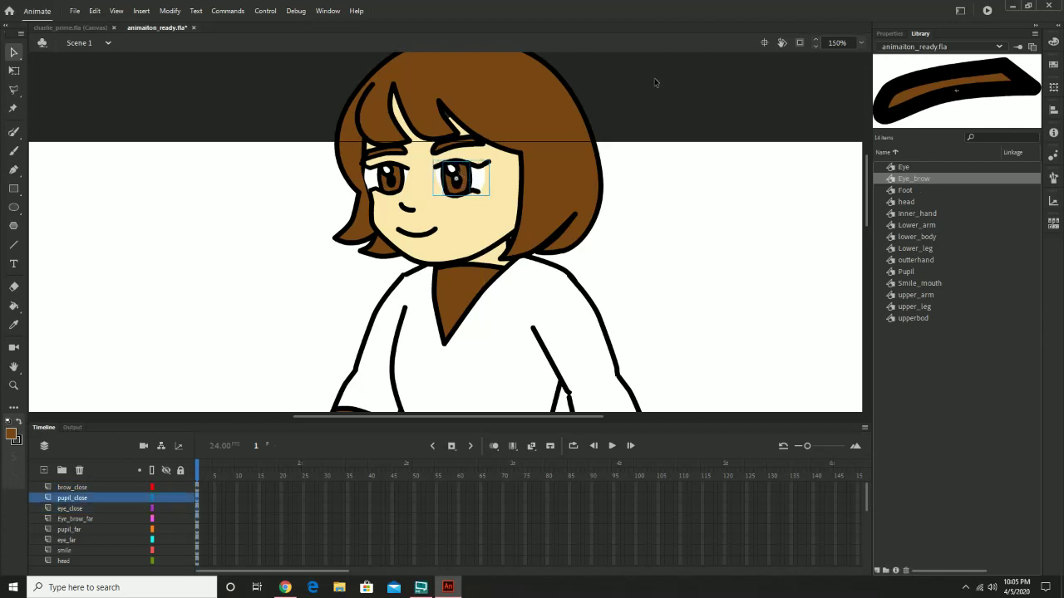
{"action": "left_click", "coordinate": [711, 253]}
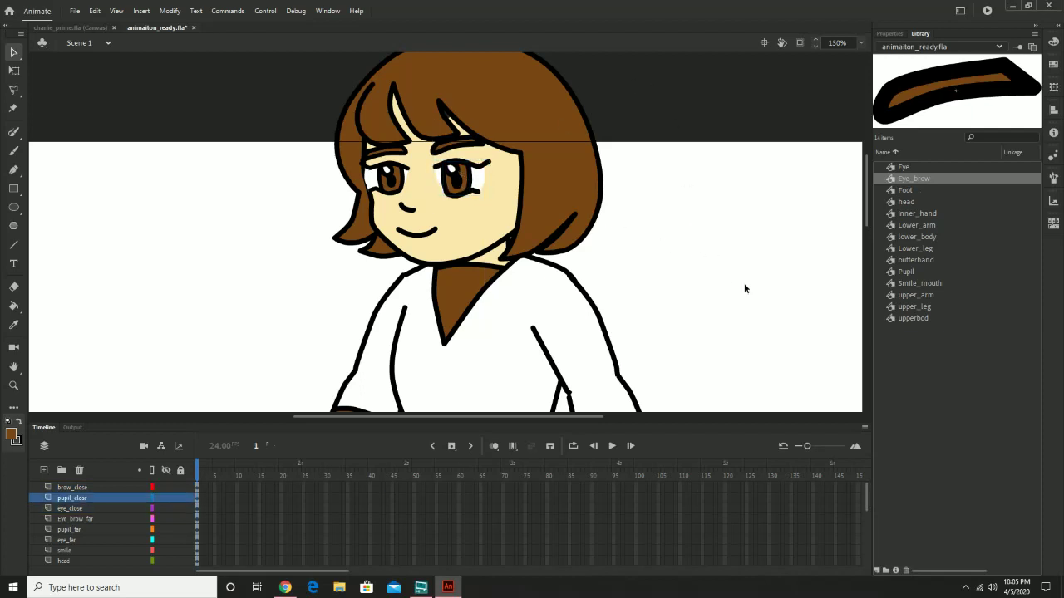
View more of the assembled character and save the file
{"action": "key", "text": "z"}
{"action": "left_click", "coordinate": [695, 230], "text": "alt"}
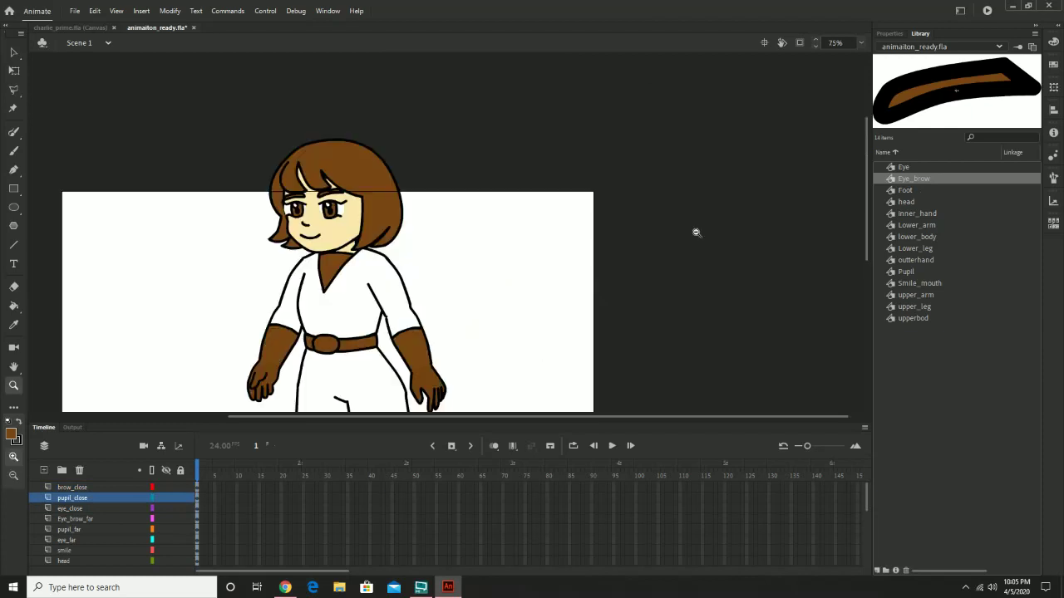
{"action": "left_click", "coordinate": [557, 316], "text": "alt"}
{"action": "left_click", "coordinate": [603, 291]}
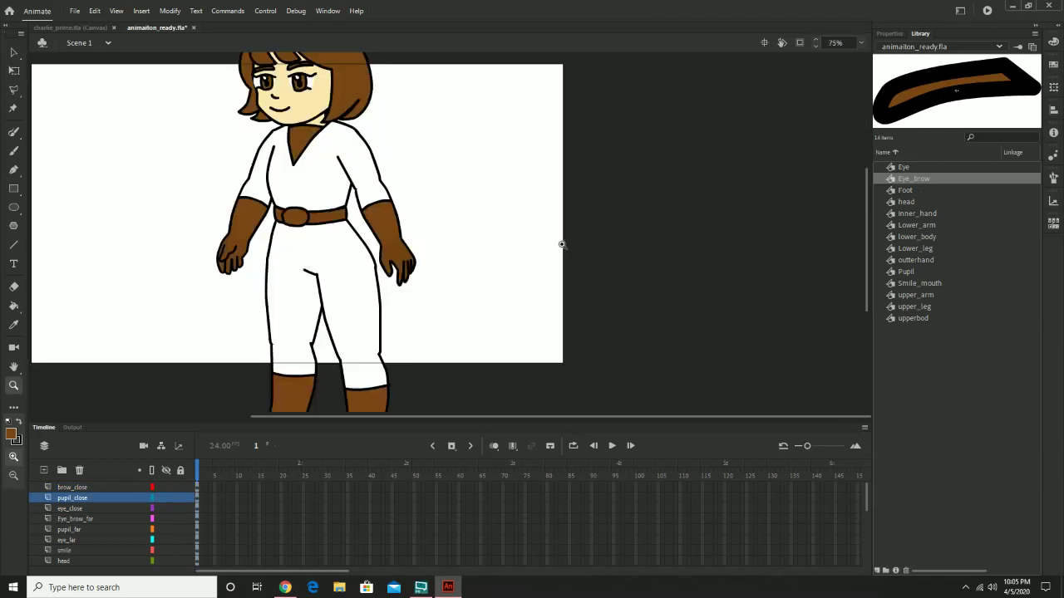
{"action": "left_click_drag", "start_coordinate": [512, 221], "coordinate": [532, 252]}
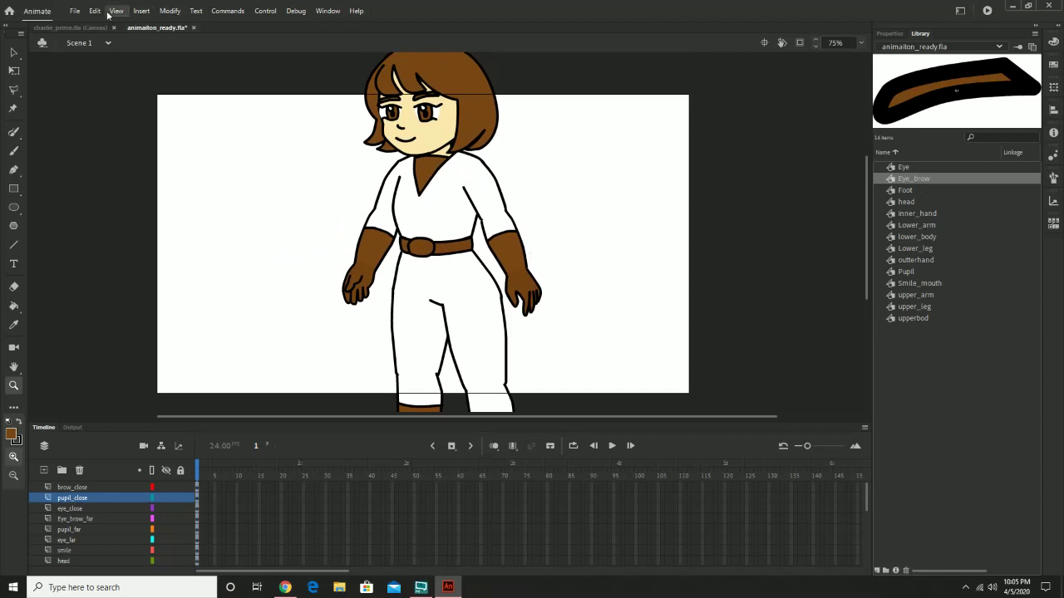
{"action": "left_click", "coordinate": [76, 10]}
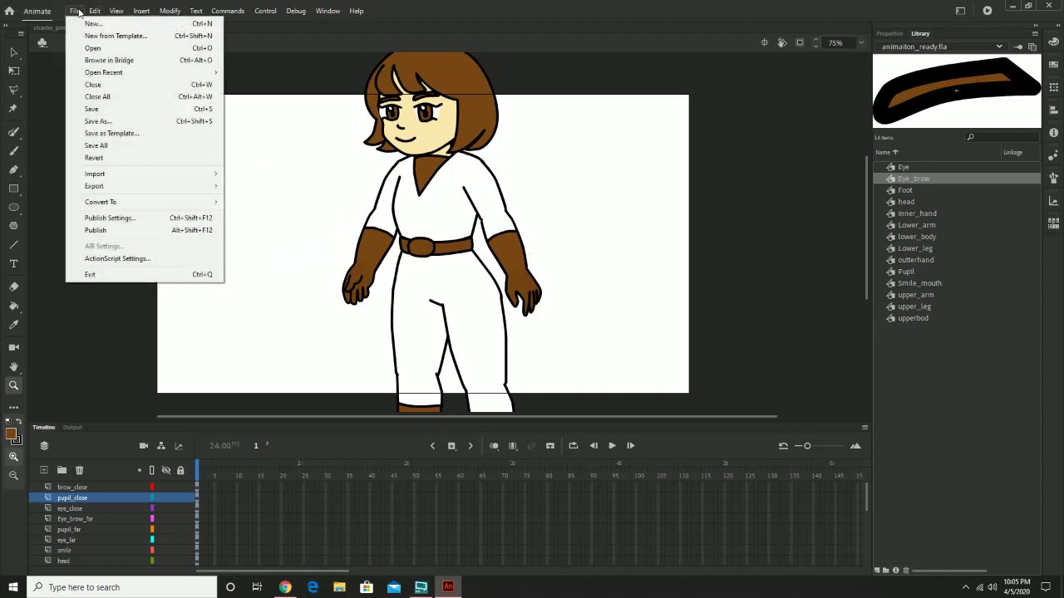
{"action": "left_click", "coordinate": [106, 114]}
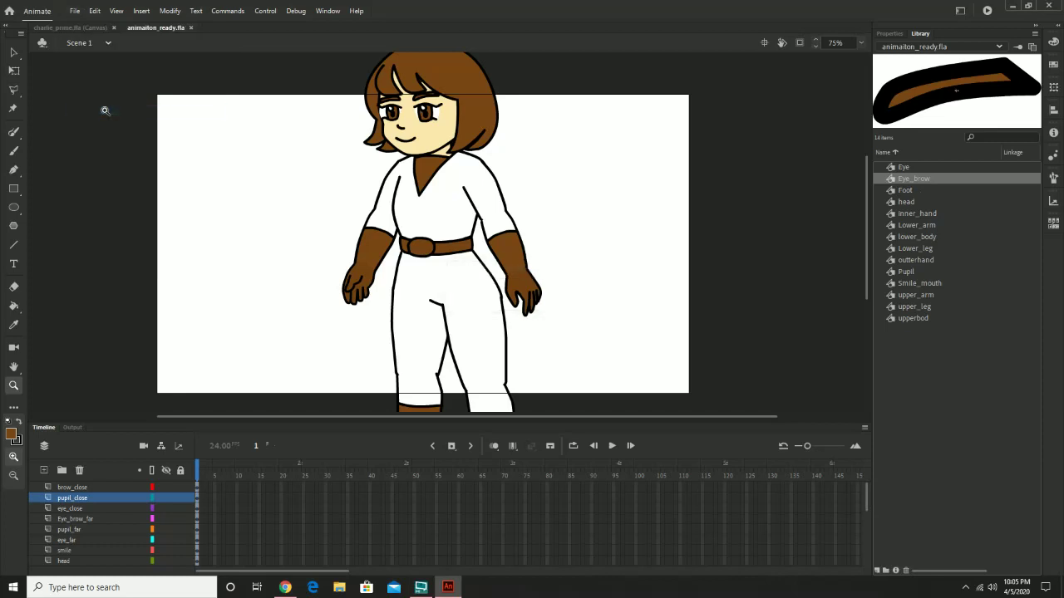
Look through the layer stack and check the layers of the near eye and far lower arm
{"action": "scroll", "coordinate": [69, 494], "scroll_direction": "down", "scroll_amount": 5}
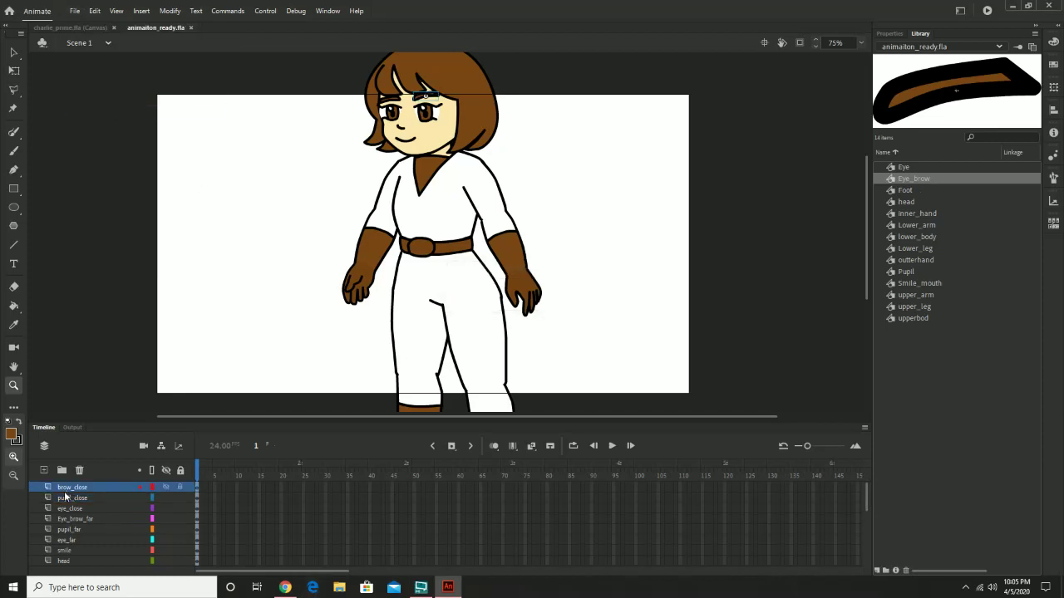
{"action": "scroll", "coordinate": [116, 515], "scroll_direction": "up", "scroll_amount": 5}
{"action": "left_click", "coordinate": [116, 512]}
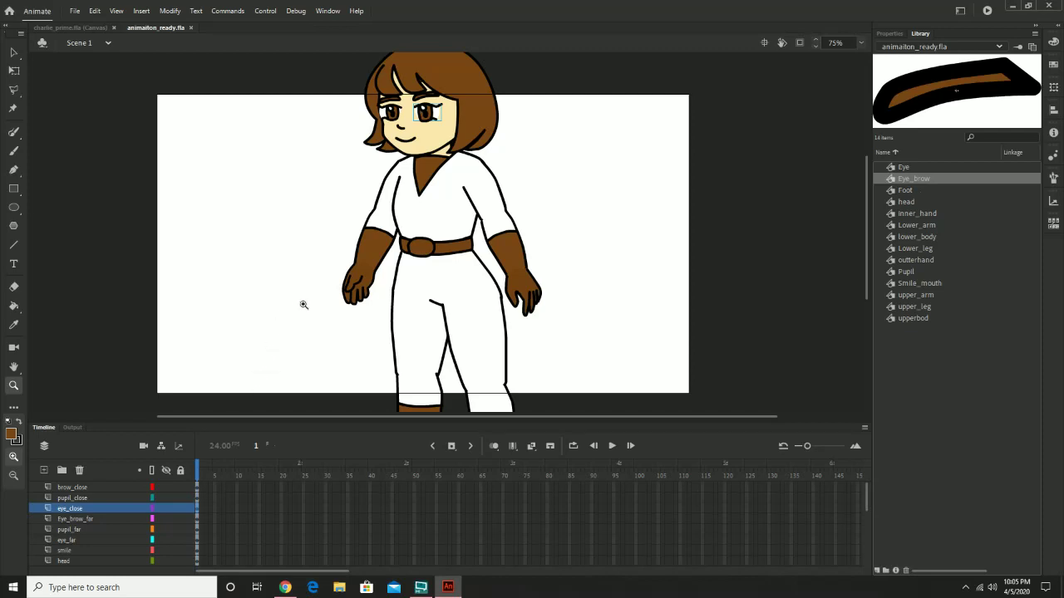
{"action": "left_click", "coordinate": [10, 54]}
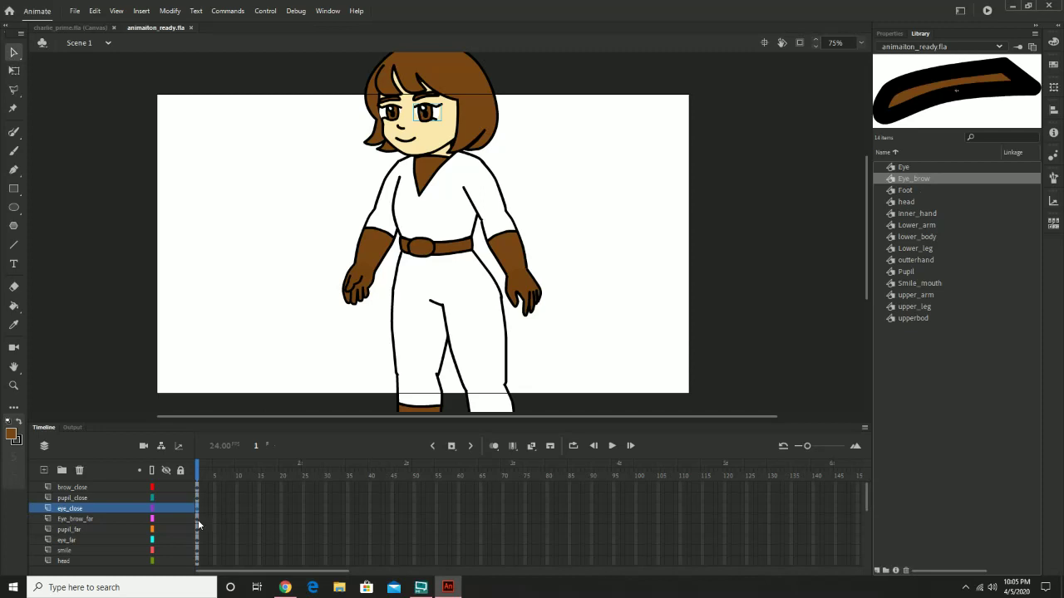
{"action": "left_click", "coordinate": [383, 227]}
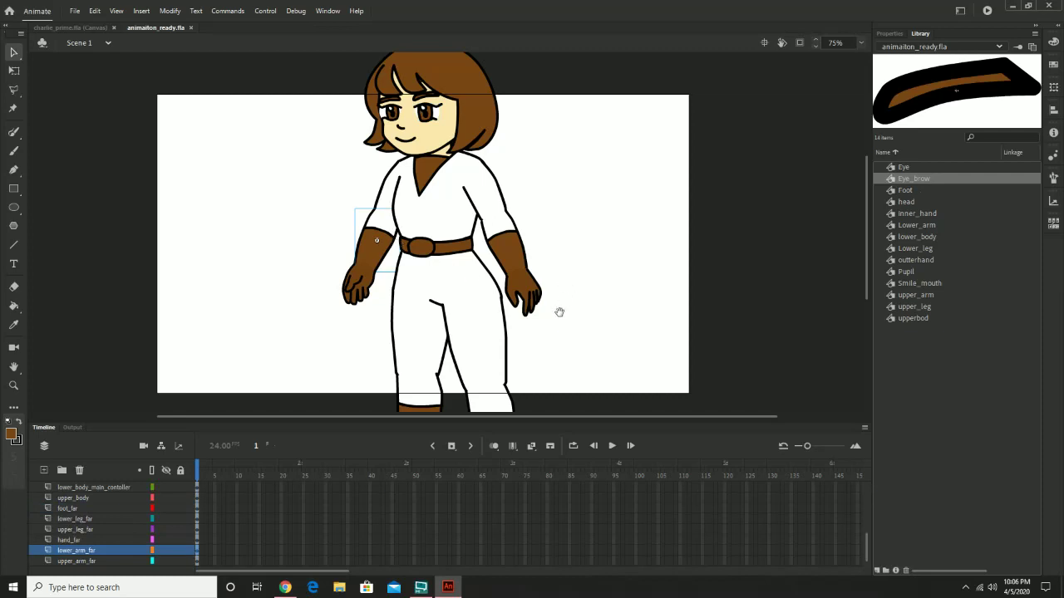
Move the near foot's transformation point up to the ankle joint using Free Transform
{"action": "left_click_drag", "start_coordinate": [559, 311], "coordinate": [516, 153]}
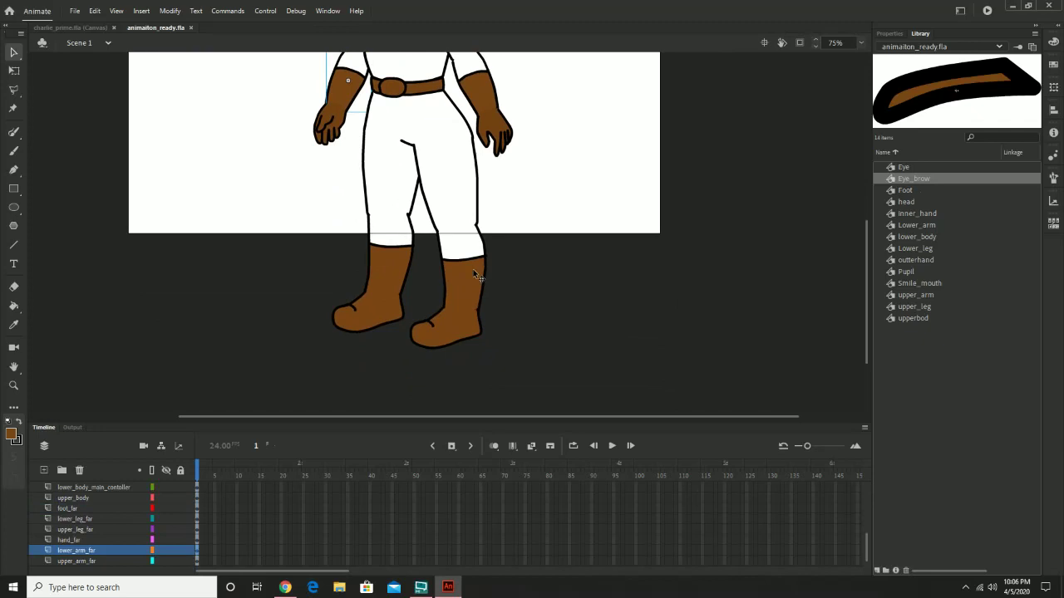
{"action": "left_click", "coordinate": [435, 323]}
{"action": "key", "text": "z"}
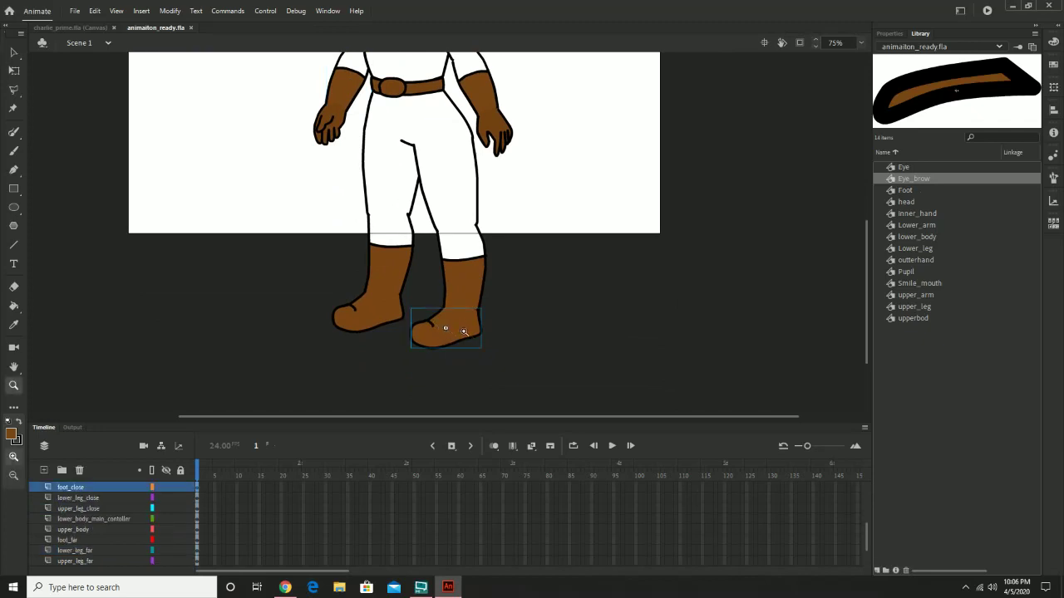
{"action": "left_click", "coordinate": [464, 332]}
{"action": "scroll", "coordinate": [453, 254], "scroll_direction": "up", "scroll_amount": 3}
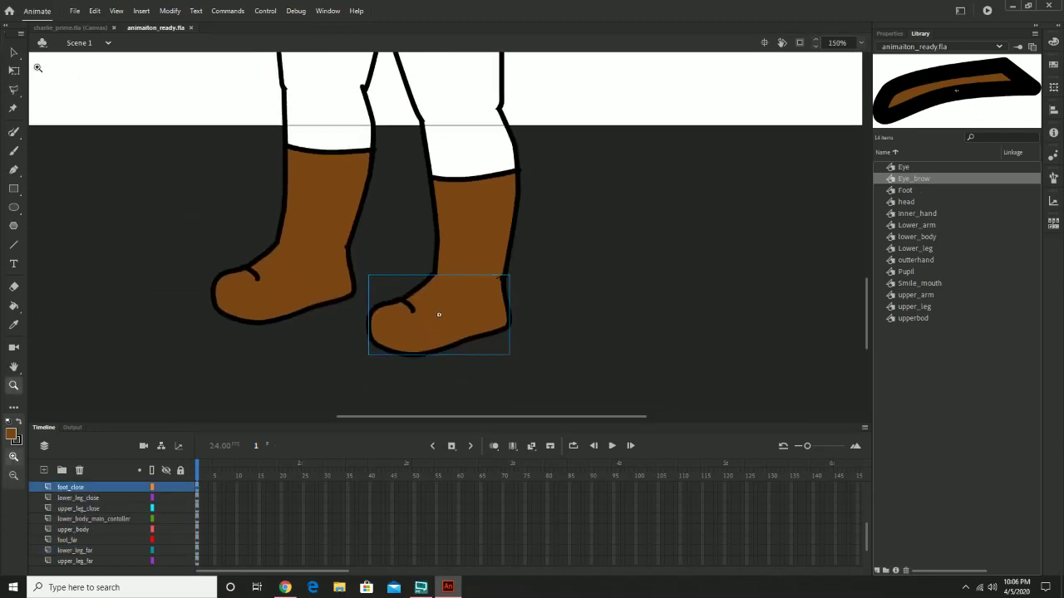
{"action": "left_click", "coordinate": [15, 72]}
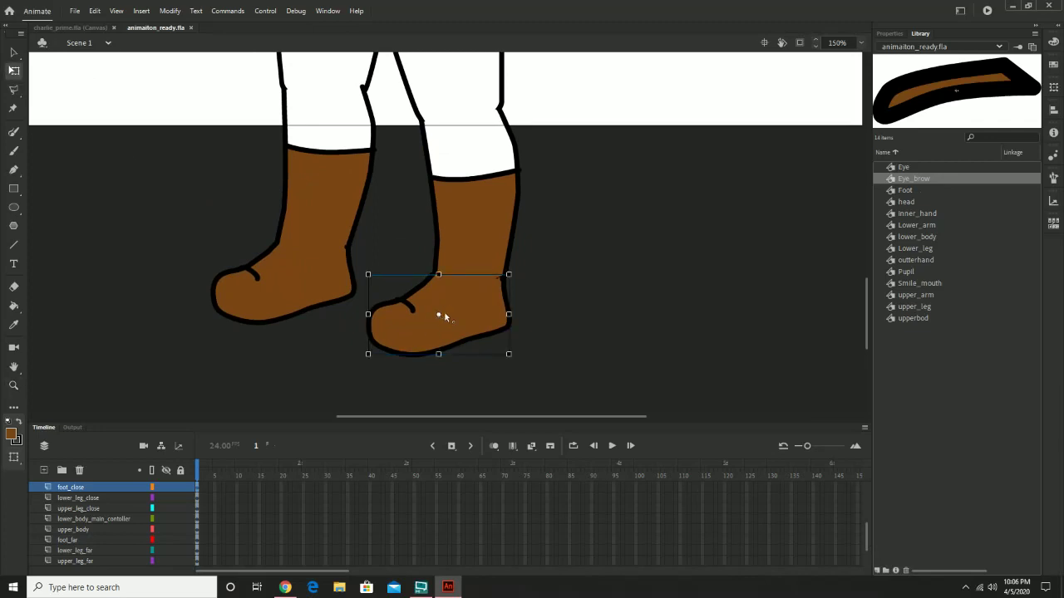
{"action": "left_click_drag", "start_coordinate": [445, 313], "coordinate": [464, 276]}
Test the near foot's rotation about its ankle in both directions, undoing each turn
{"action": "left_click_drag", "start_coordinate": [360, 365], "coordinate": [384, 382]}
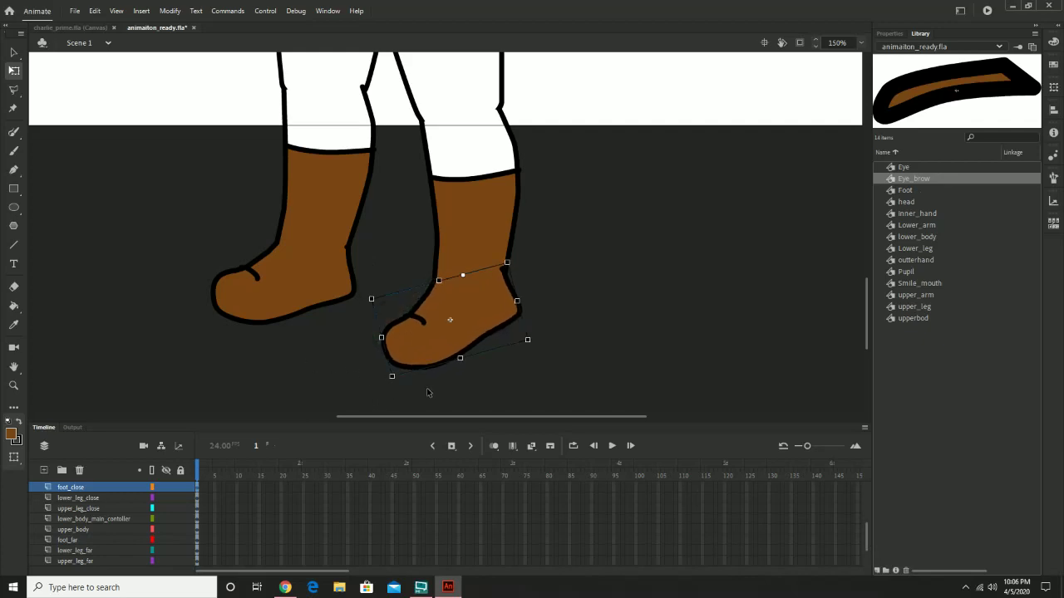
{"action": "key", "text": "ctrl+z"}
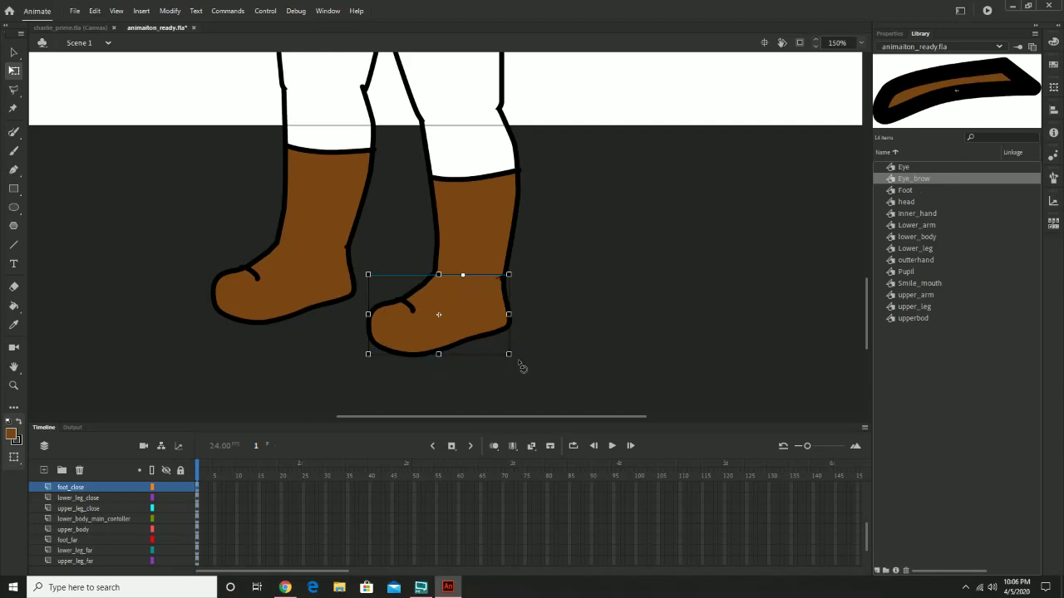
{"action": "left_click_drag", "start_coordinate": [518, 363], "coordinate": [522, 388]}
{"action": "key", "text": "ctrl+z"}
Set the far foot's transformation point at the ankle and test its rotation, undoing the turn
{"action": "left_click", "coordinate": [302, 283]}
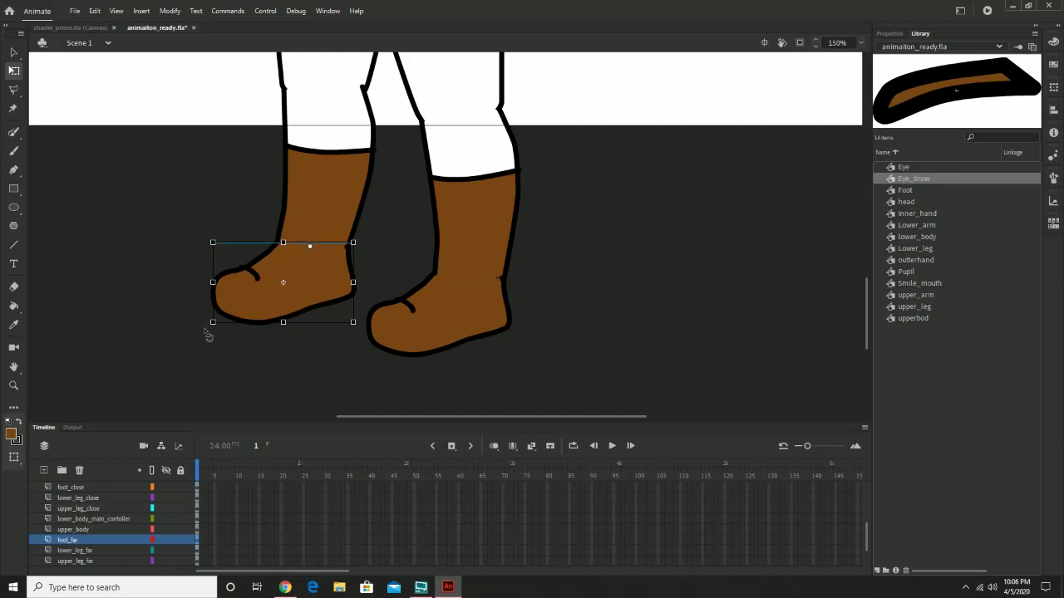
{"action": "left_click_drag", "start_coordinate": [213, 338], "coordinate": [238, 350]}
{"action": "key", "text": "ctrl+z"}
Place the near lower leg's transformation point at the knee and test its rotation, undoing the turn
{"action": "scroll", "coordinate": [419, 230], "scroll_direction": "up", "scroll_amount": 2}
{"action": "scroll", "coordinate": [432, 249], "scroll_direction": "up", "scroll_amount": 3}
{"action": "left_click", "coordinate": [457, 273]}
{"action": "scroll", "coordinate": [463, 278], "scroll_direction": "down", "scroll_amount": 1}
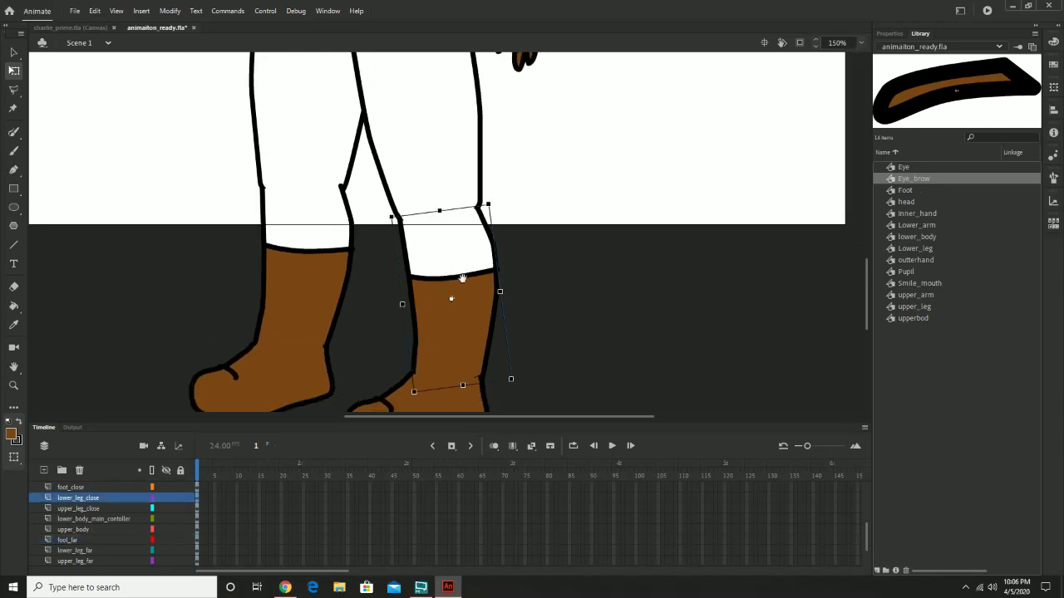
{"action": "left_click_drag", "start_coordinate": [452, 301], "coordinate": [438, 217]}
{"action": "left_click_drag", "start_coordinate": [521, 392], "coordinate": [507, 375]}
{"action": "left_click_drag", "start_coordinate": [436, 220], "coordinate": [427, 222]}
{"action": "left_click_drag", "start_coordinate": [557, 321], "coordinate": [521, 300]}
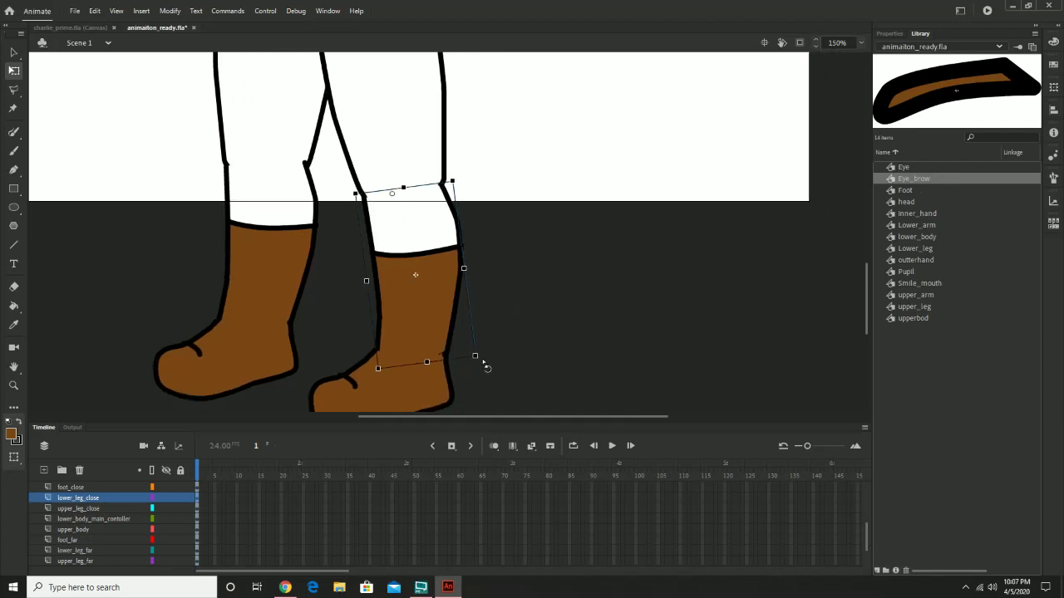
{"action": "left_click_drag", "start_coordinate": [486, 367], "coordinate": [524, 344]}
{"action": "key", "text": "ctrl+z"}
Place the far lower leg's transformation point at the knee and test its rotation, undoing the turn
{"action": "left_click", "coordinate": [291, 226]}
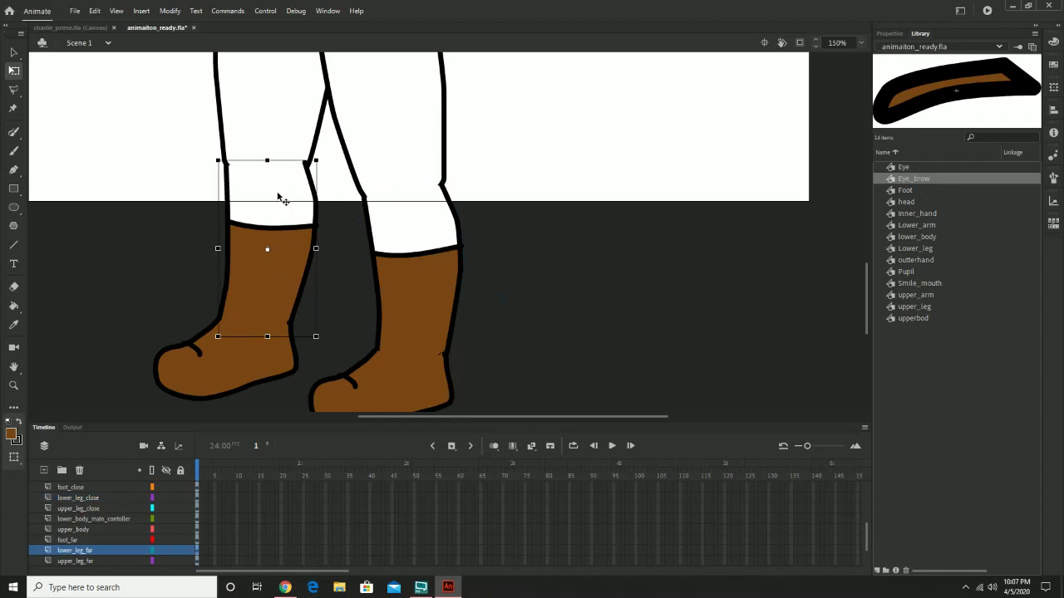
{"action": "left_click_drag", "start_coordinate": [267, 249], "coordinate": [252, 163]}
{"action": "left_click_drag", "start_coordinate": [327, 343], "coordinate": [373, 308]}
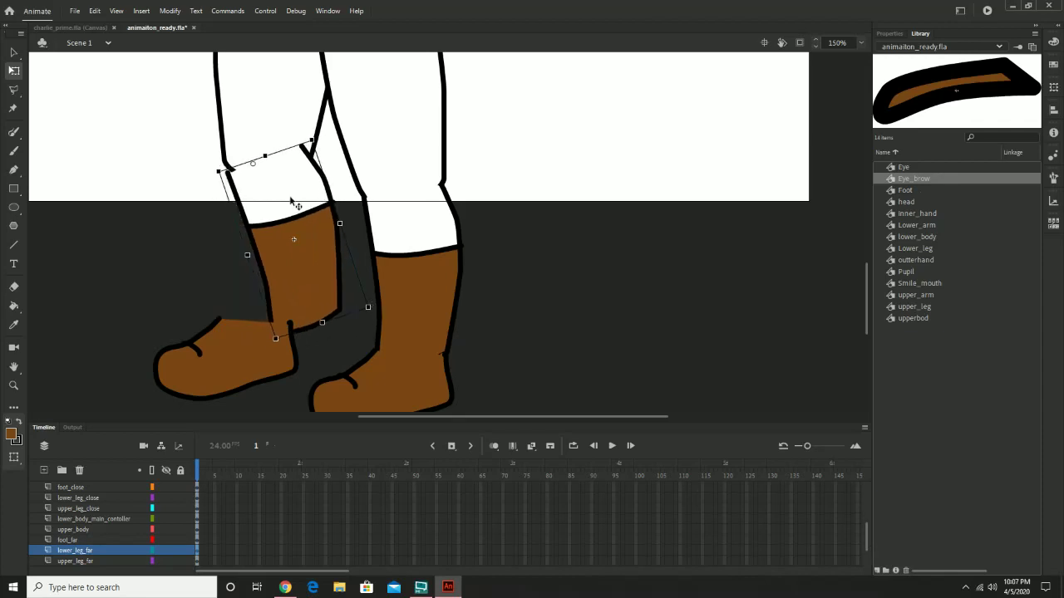
{"action": "key", "text": "ctrl+z"}
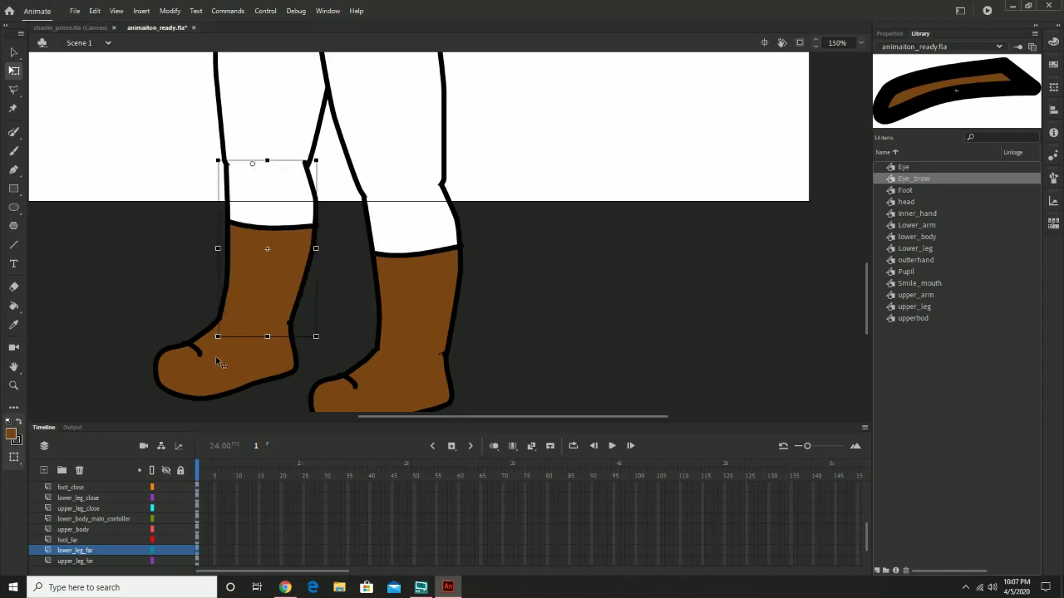
Nudge the far lower leg slightly upward and test its rotation about the knee, undoing the turn
{"action": "left_click", "coordinate": [226, 341], "text": "shift"}
{"action": "left_click_drag", "start_coordinate": [260, 216], "coordinate": [261, 216]}
{"action": "left_click", "coordinate": [282, 235]}
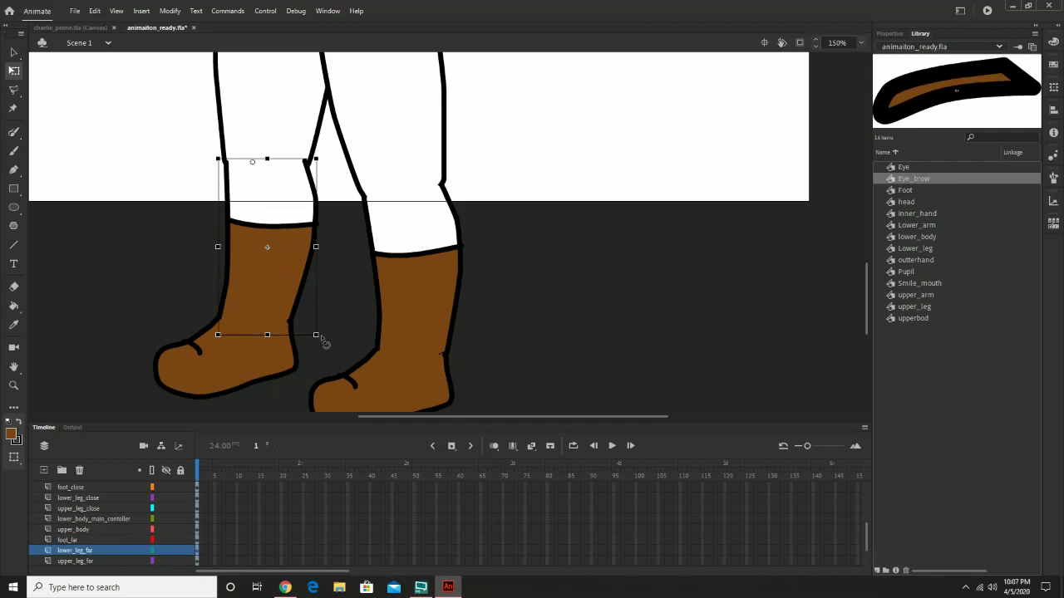
{"action": "left_click_drag", "start_coordinate": [324, 344], "coordinate": [363, 313]}
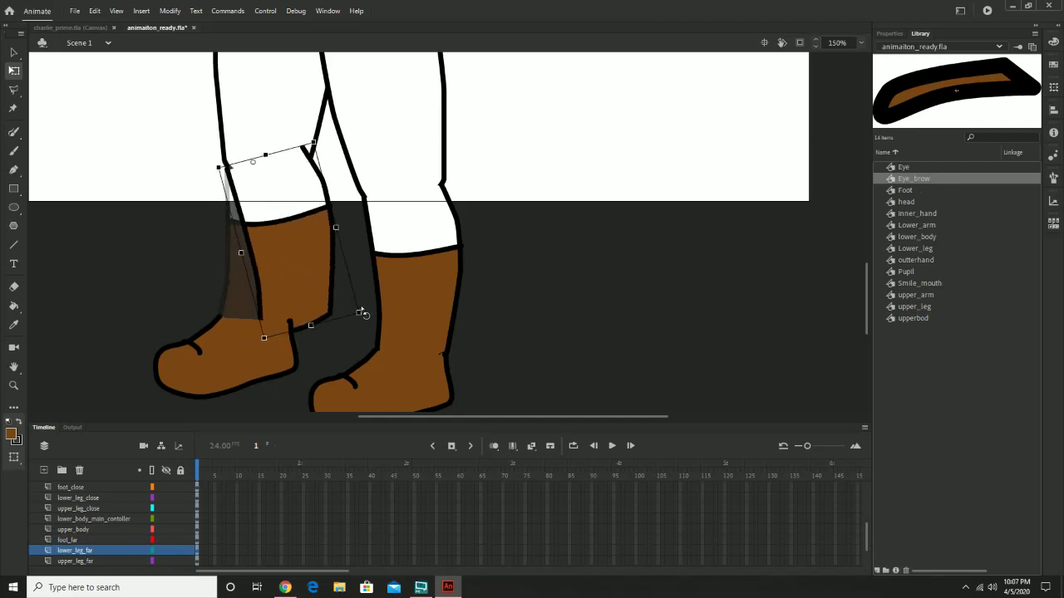
{"action": "key", "text": "ctrl+z"}
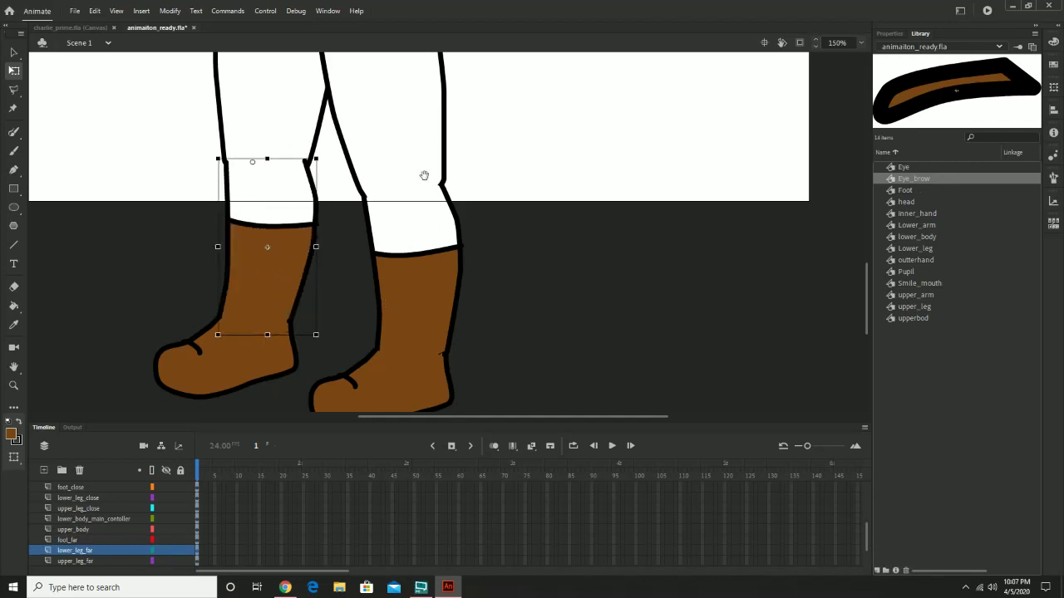
Place the near upper leg's transformation point at the hip and test its rotation, restoring the pose
{"action": "left_click_drag", "start_coordinate": [423, 174], "coordinate": [407, 378]}
{"action": "left_click", "coordinate": [340, 293]}
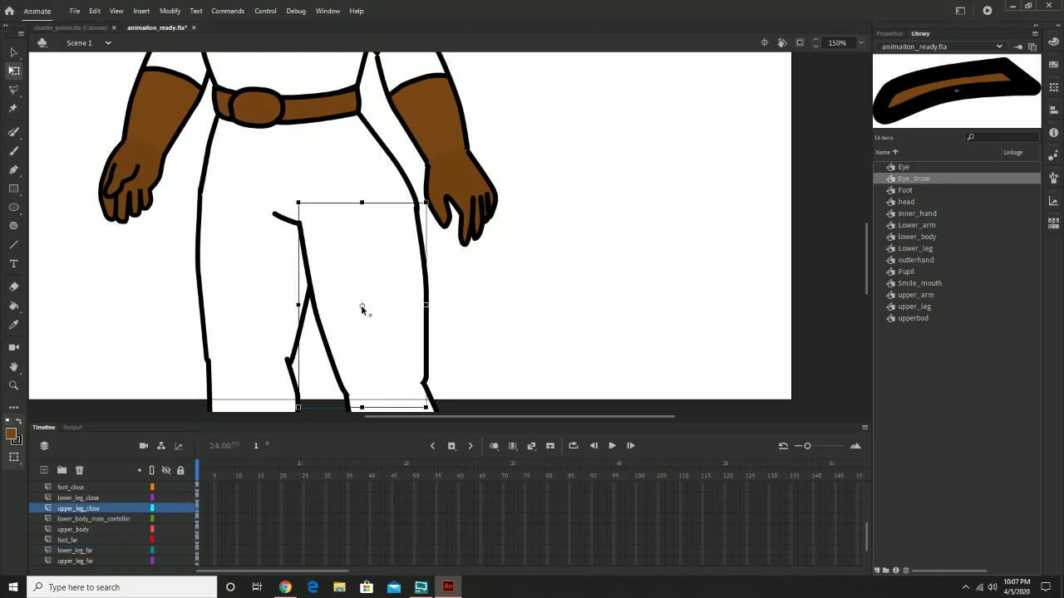
{"action": "left_click_drag", "start_coordinate": [362, 308], "coordinate": [361, 215]}
{"action": "left_click_drag", "start_coordinate": [460, 368], "coordinate": [440, 317]}
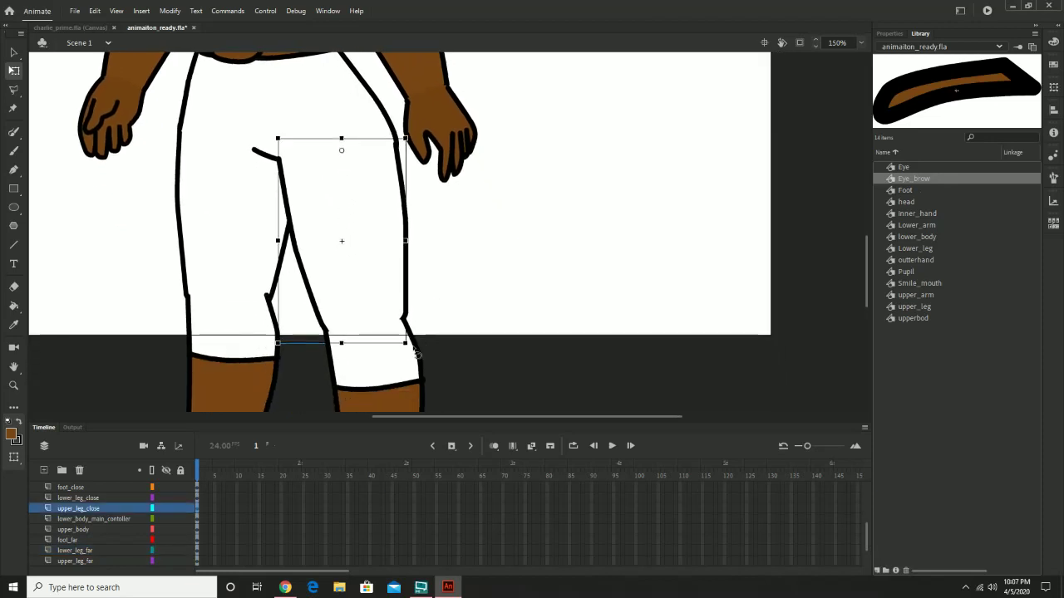
{"action": "left_click_drag", "start_coordinate": [416, 353], "coordinate": [394, 360]}
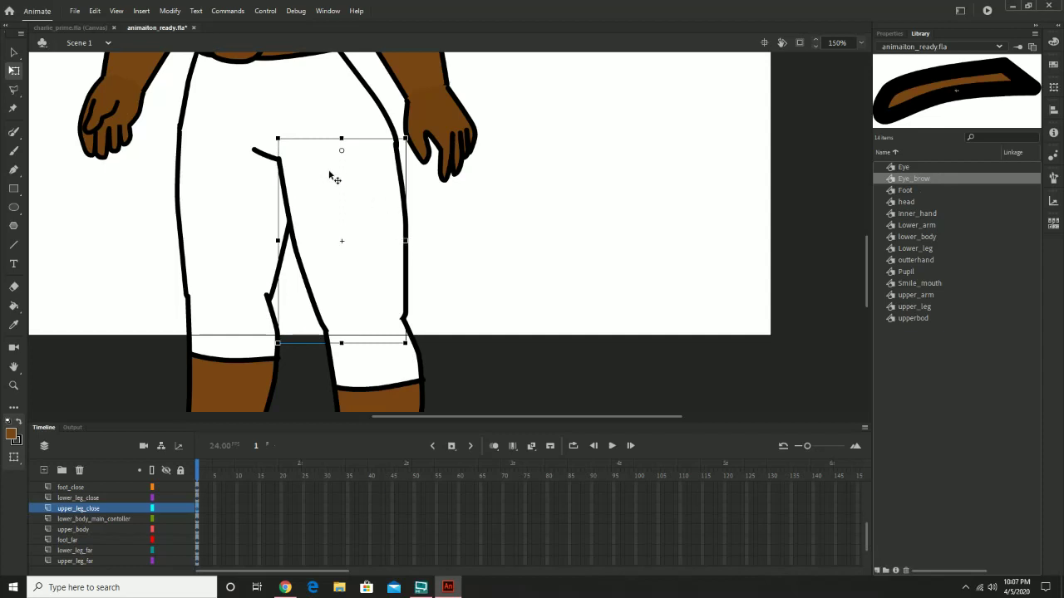
Place the far upper leg's transformation point at the hip and test its rotation, undoing the turn
{"action": "left_click", "coordinate": [240, 209]}
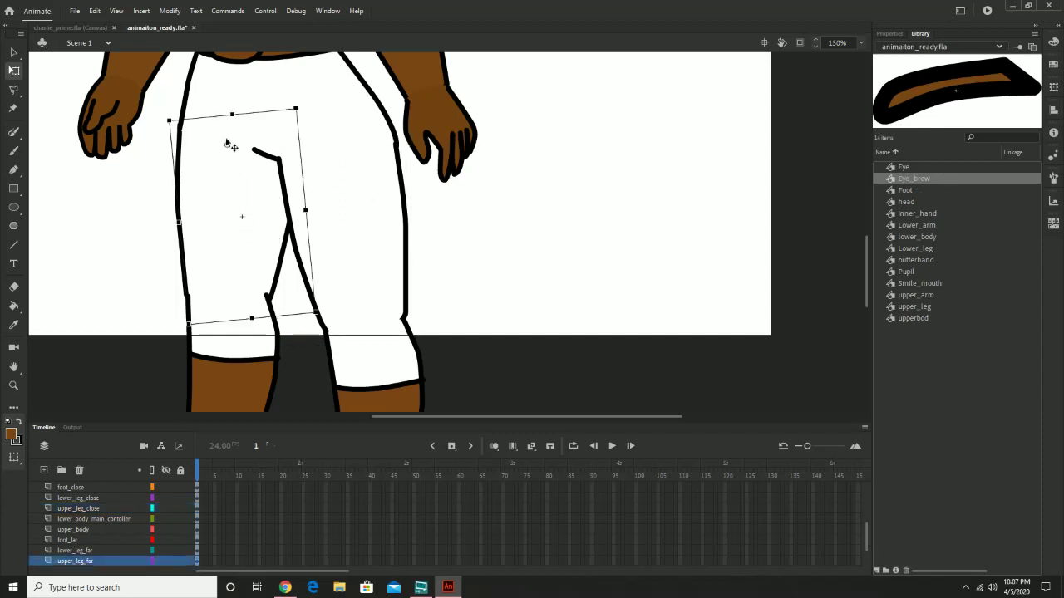
{"action": "left_click_drag", "start_coordinate": [327, 320], "coordinate": [390, 298]}
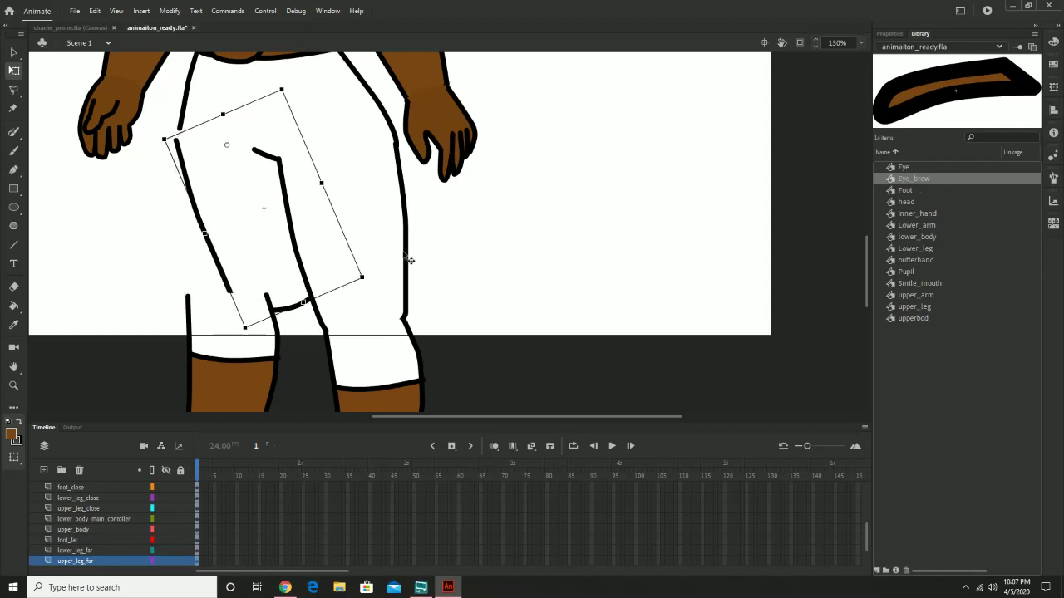
{"action": "key", "text": "ctrl+z"}
Set the lower body's transformation point just above the crotch and the upper body's at the waist, testing the upper body's rotation
{"action": "scroll", "coordinate": [314, 247], "scroll_direction": "up", "scroll_amount": 5}
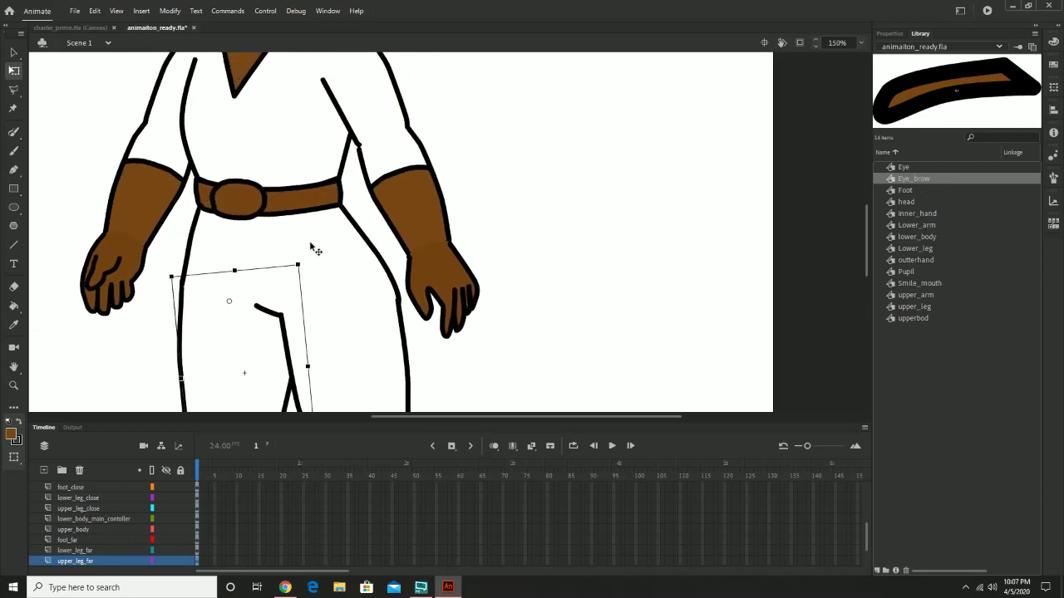
{"action": "left_click", "coordinate": [313, 248]}
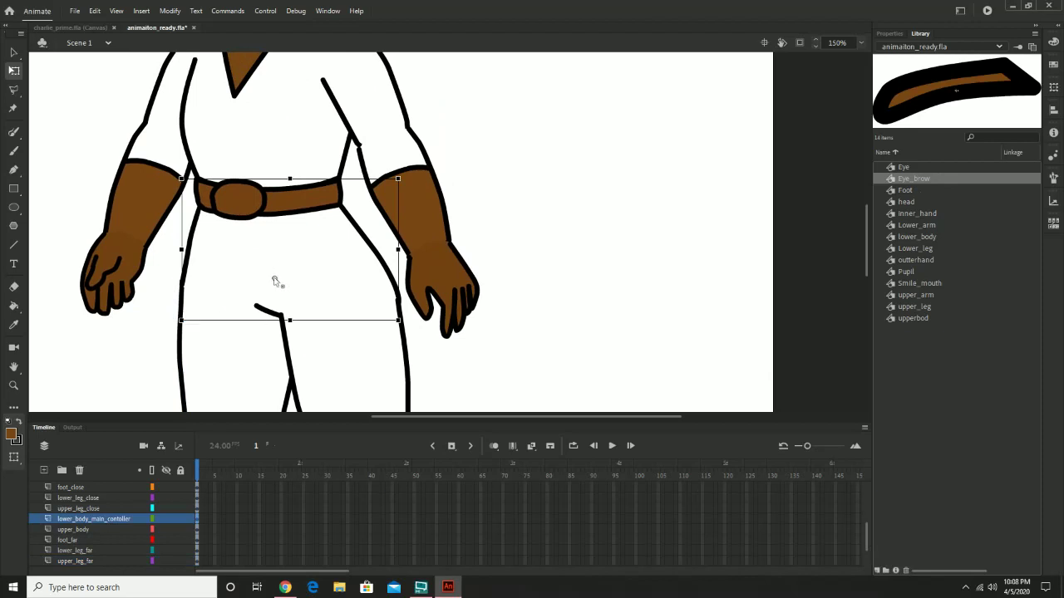
{"action": "left_click", "coordinate": [272, 135]}
{"action": "scroll", "coordinate": [273, 139], "scroll_direction": "up", "scroll_amount": 2}
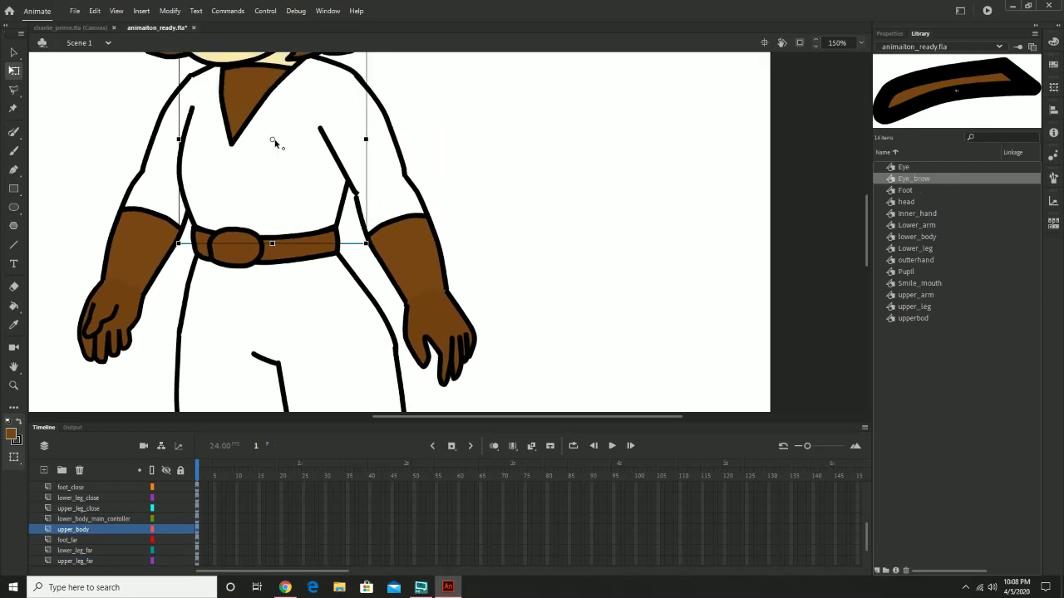
{"action": "left_click_drag", "start_coordinate": [272, 142], "coordinate": [264, 165]}
{"action": "left_click_drag", "start_coordinate": [263, 233], "coordinate": [260, 246]}
{"action": "scroll", "coordinate": [370, 139], "scroll_direction": "up", "scroll_amount": 3}
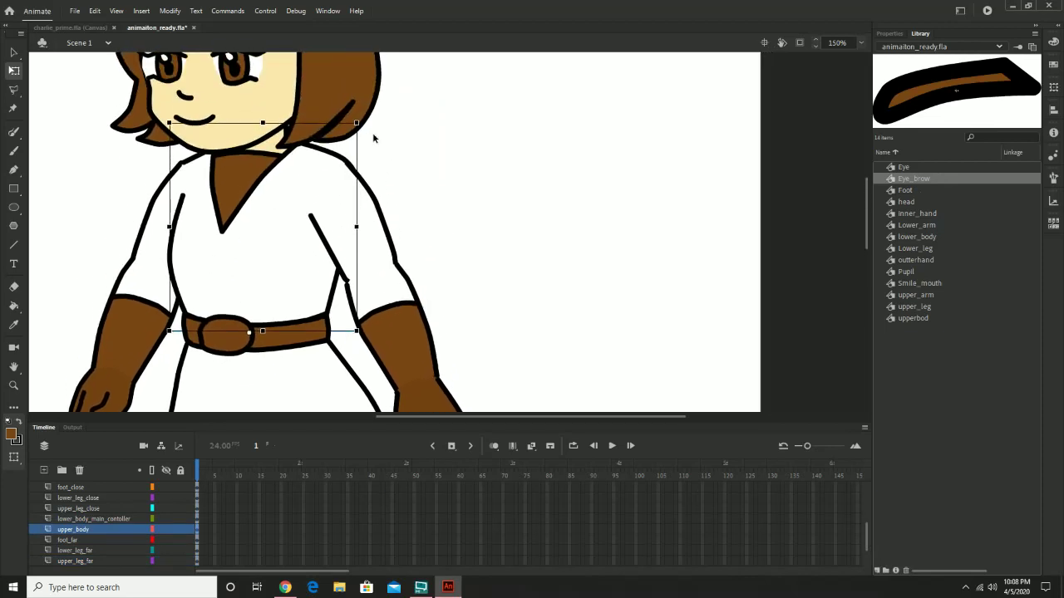
{"action": "mouse_move", "coordinate": [368, 133]}
{"action": "left_mouse_down"}
{"action": "mouse_move", "coordinate": [353, 116]}
{"action": "mouse_move", "coordinate": [394, 141]}
{"action": "mouse_move", "coordinate": [340, 114]}
{"action": "mouse_move", "coordinate": [387, 146]}
{"action": "mouse_move", "coordinate": [357, 136]}
{"action": "left_mouse_up"}
Place the far lower arm's transformation point at the elbow and test its rotation, undoing the turn
{"action": "left_click", "coordinate": [156, 283]}
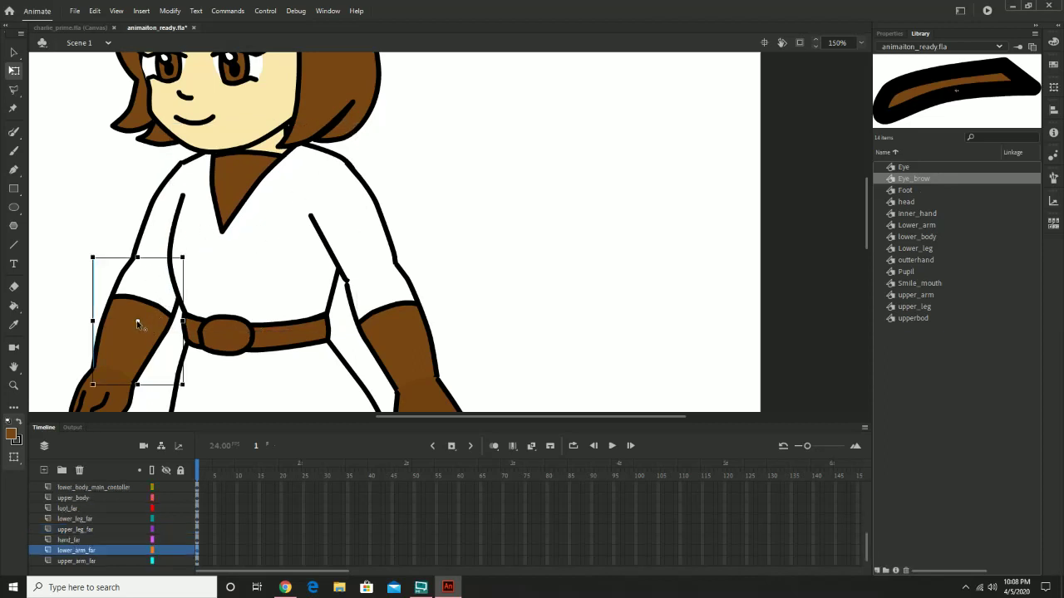
{"action": "left_click_drag", "start_coordinate": [139, 321], "coordinate": [213, 224]}
{"action": "left_click_drag", "start_coordinate": [132, 323], "coordinate": [186, 329]}
{"action": "key", "text": "ctrl+z"}
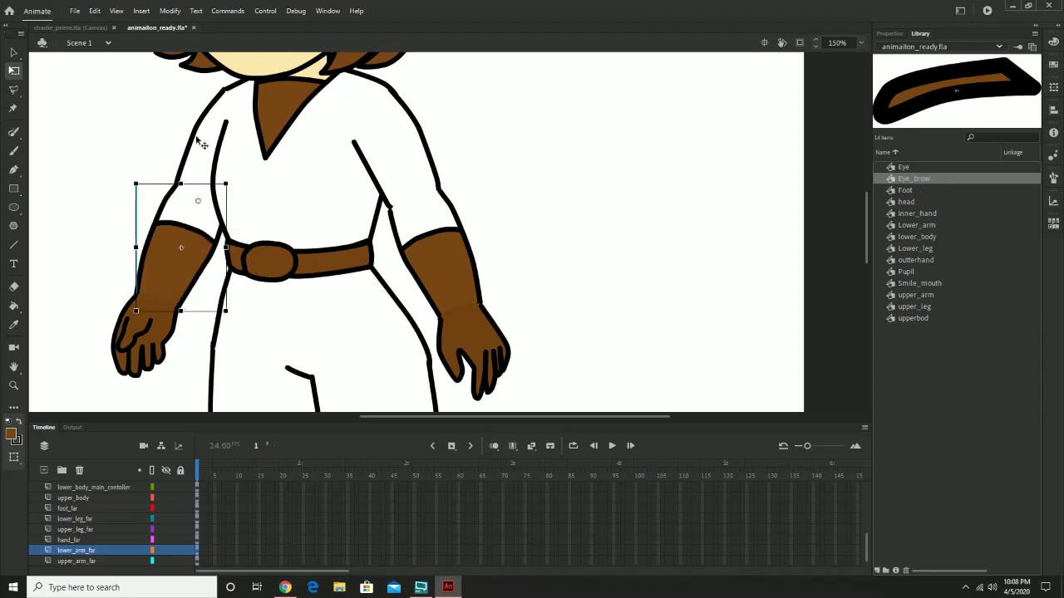
Place the far upper arm's transformation point at the shoulder and test its rotation, undoing the turn
{"action": "left_click", "coordinate": [201, 128]}
{"action": "left_click_drag", "start_coordinate": [217, 154], "coordinate": [233, 109]}
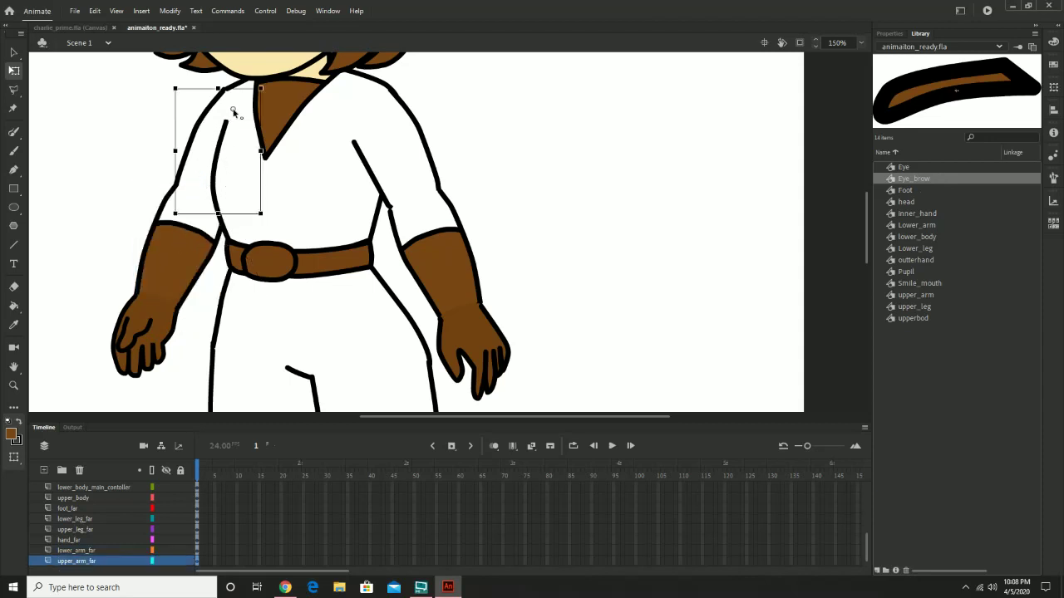
{"action": "left_click_drag", "start_coordinate": [177, 221], "coordinate": [212, 240]}
{"action": "key", "text": "ctrl+z"}
Place the far hand's transformation point at the wrist and test its rotation
{"action": "left_click", "coordinate": [152, 331]}
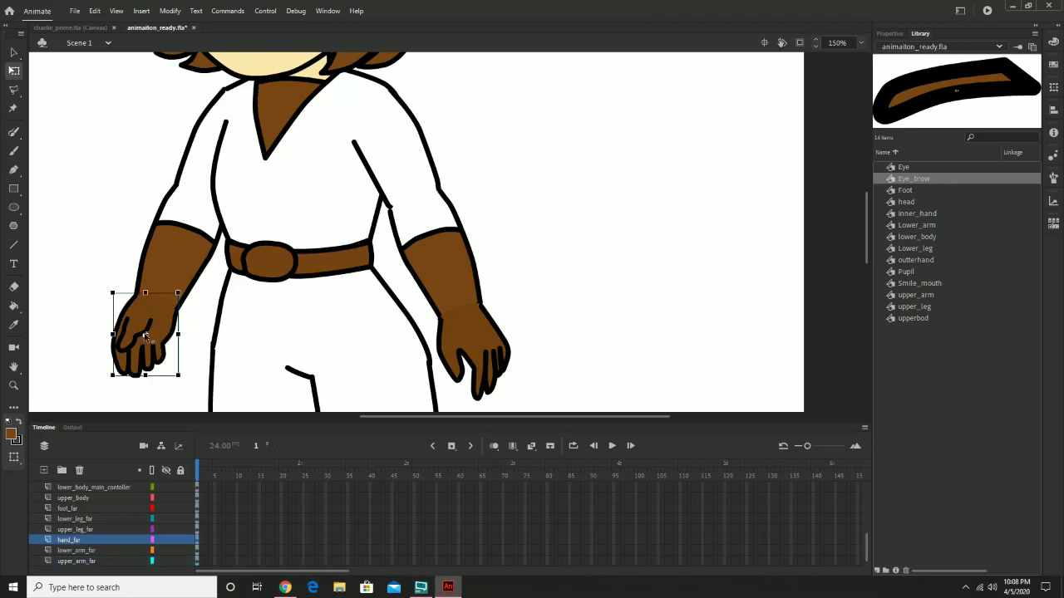
{"action": "left_click_drag", "start_coordinate": [145, 335], "coordinate": [157, 299]}
{"action": "mouse_move", "coordinate": [113, 385]}
{"action": "left_mouse_down"}
{"action": "mouse_move", "coordinate": [125, 392]}
{"action": "mouse_move", "coordinate": [89, 378]}
{"action": "mouse_move", "coordinate": [125, 387]}
{"action": "mouse_move", "coordinate": [112, 387]}
{"action": "left_mouse_up"}
Undo a trial turn of the near lower arm, place its transformation point at the elbow and test the rotation again
{"action": "left_click", "coordinate": [440, 273]}
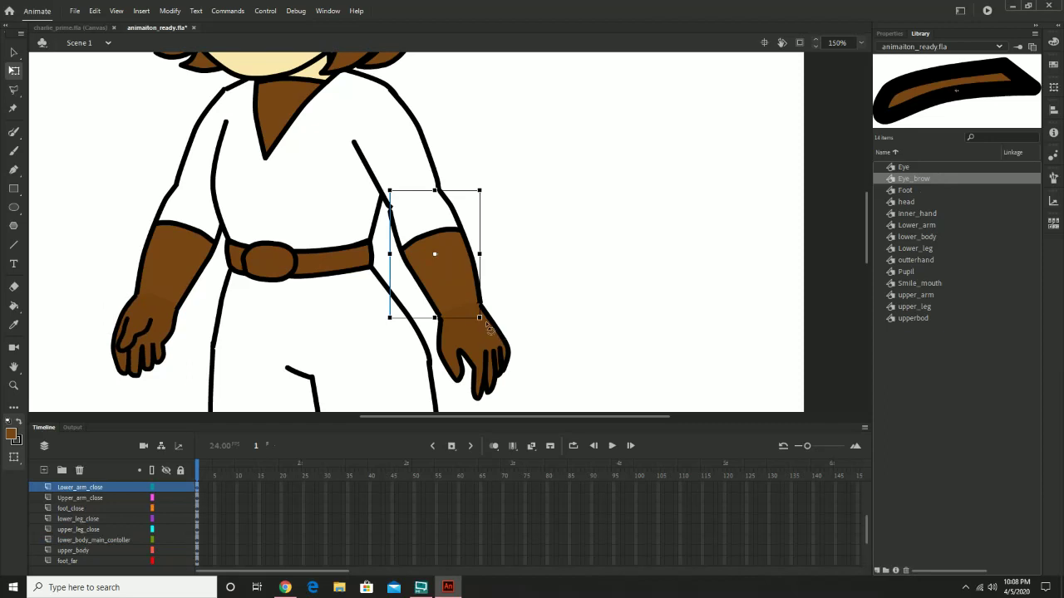
{"action": "left_click_drag", "start_coordinate": [487, 324], "coordinate": [466, 333]}
{"action": "key", "text": "ctrl+z"}
{"action": "left_click_drag", "start_coordinate": [435, 255], "coordinate": [420, 200]}
{"action": "mouse_move", "coordinate": [488, 327]}
{"action": "left_mouse_down"}
{"action": "mouse_move", "coordinate": [459, 353]}
{"action": "mouse_move", "coordinate": [495, 310]}
{"action": "mouse_move", "coordinate": [447, 352]}
{"action": "mouse_move", "coordinate": [491, 345]}
{"action": "left_mouse_up"}
Place the near hand's transformation point at the wrist and test its rotation, undoing the turn
{"action": "left_click", "coordinate": [469, 334]}
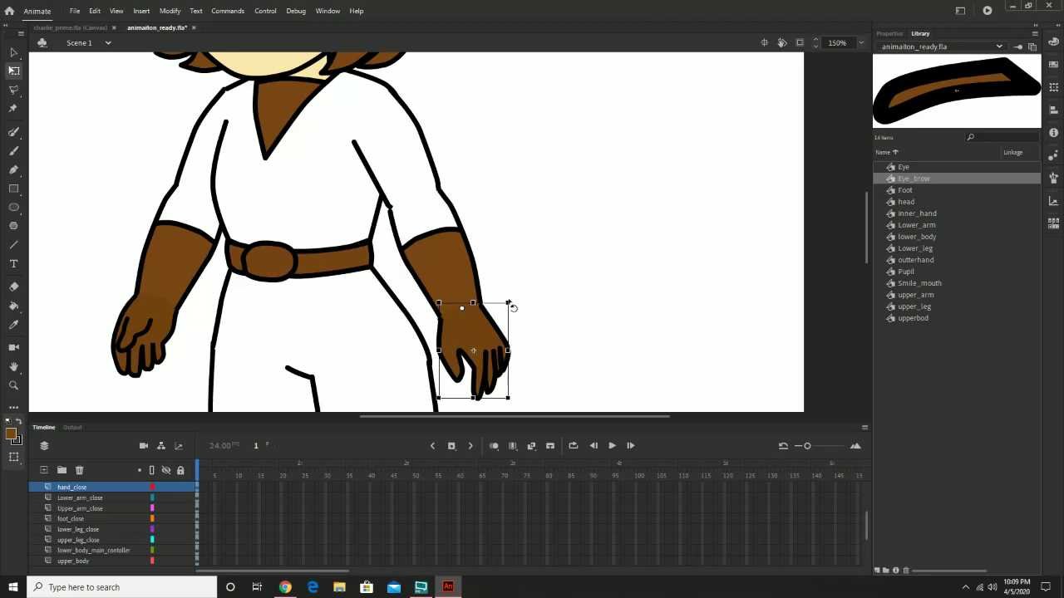
{"action": "left_click_drag", "start_coordinate": [533, 357], "coordinate": [466, 373]}
{"action": "key", "text": "ctrl+z"}
Move the head's transformation point down to the base of the head near the neck and test its rotation, undoing the turn
{"action": "left_click_drag", "start_coordinate": [434, 161], "coordinate": [539, 339]}
{"action": "left_click", "coordinate": [376, 206]}
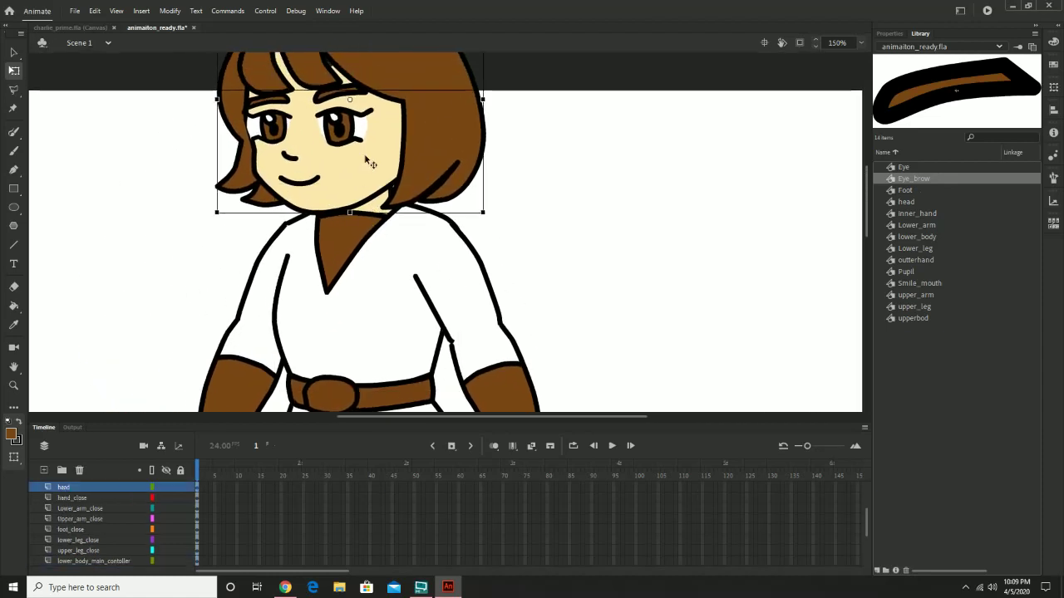
{"action": "left_click_drag", "start_coordinate": [374, 164], "coordinate": [369, 208]}
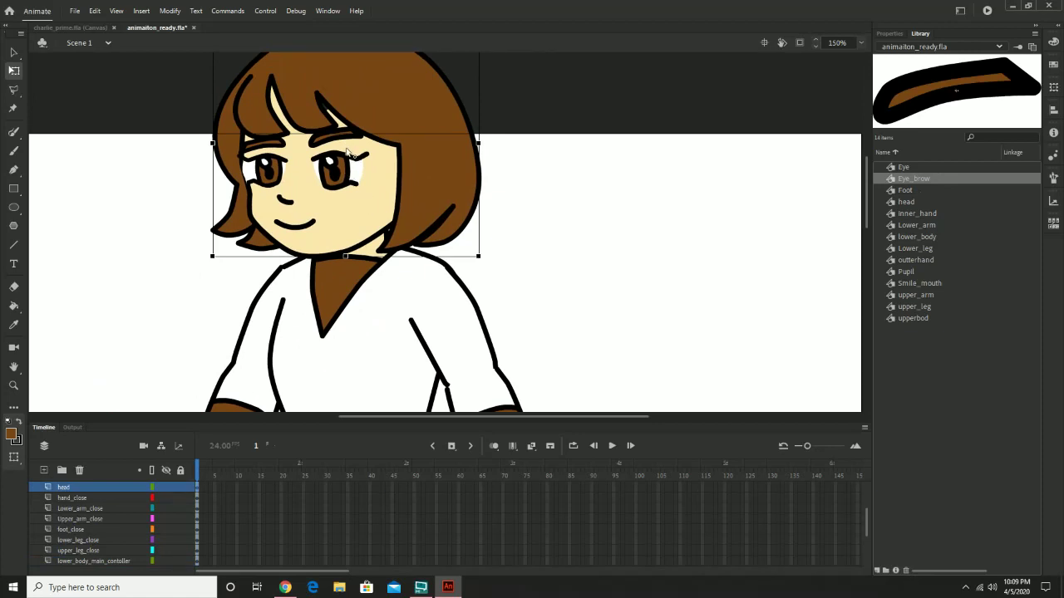
{"action": "left_click_drag", "start_coordinate": [347, 151], "coordinate": [353, 197]}
{"action": "scroll", "coordinate": [380, 176], "scroll_direction": "up", "scroll_amount": 3}
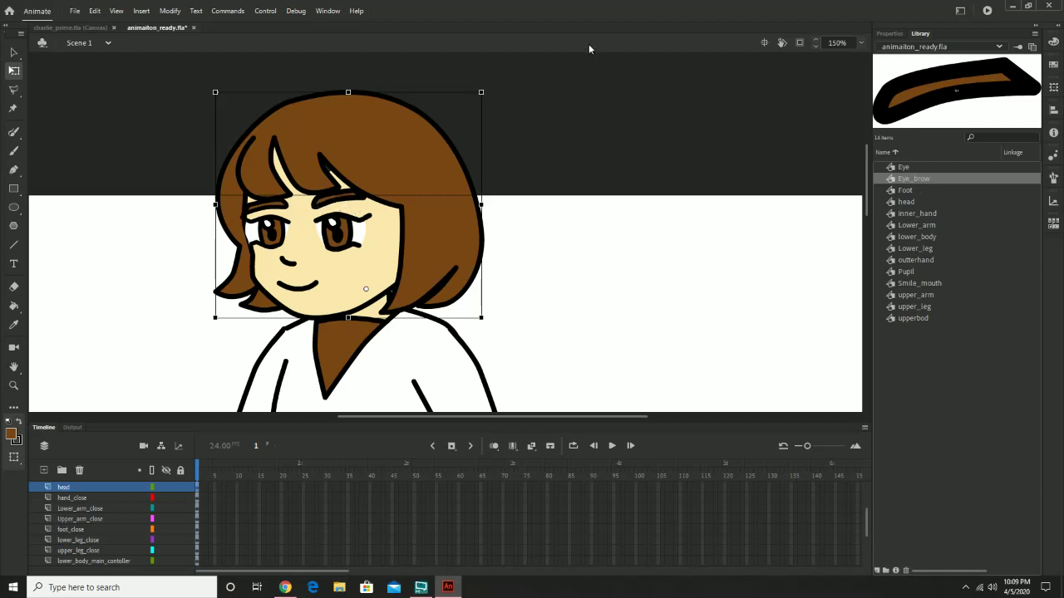
{"action": "left_click_drag", "start_coordinate": [489, 98], "coordinate": [512, 107]}
{"action": "key", "text": "ctrl+z"}
Save the animation-ready file
{"action": "left_click_drag", "start_coordinate": [530, 259], "coordinate": [618, 197]}
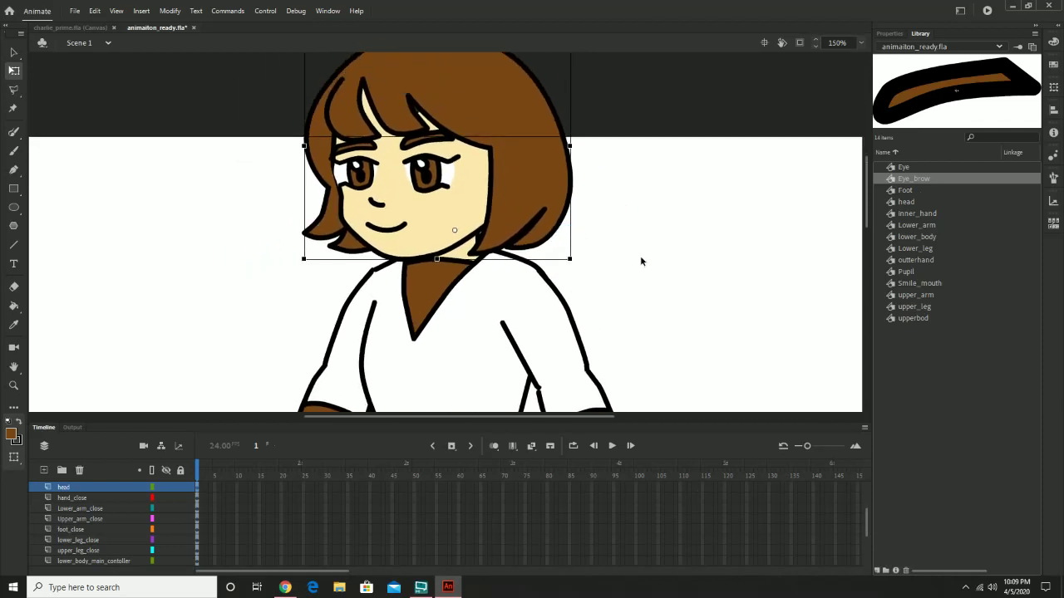
{"action": "left_click", "coordinate": [74, 11]}
{"action": "left_click", "coordinate": [100, 109]}
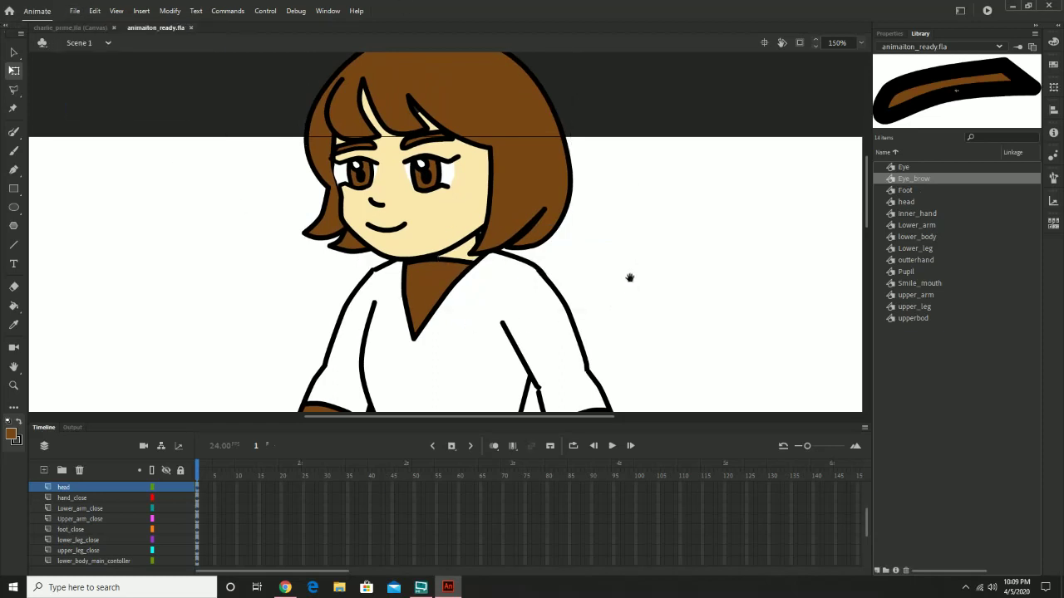
Review the assembled character from head to feet, ending with a close look at the boots
{"action": "left_click_drag", "start_coordinate": [629, 278], "coordinate": [619, 114]}
{"action": "key", "text": "z"}
{"action": "left_click", "coordinate": [580, 159], "text": "alt"}
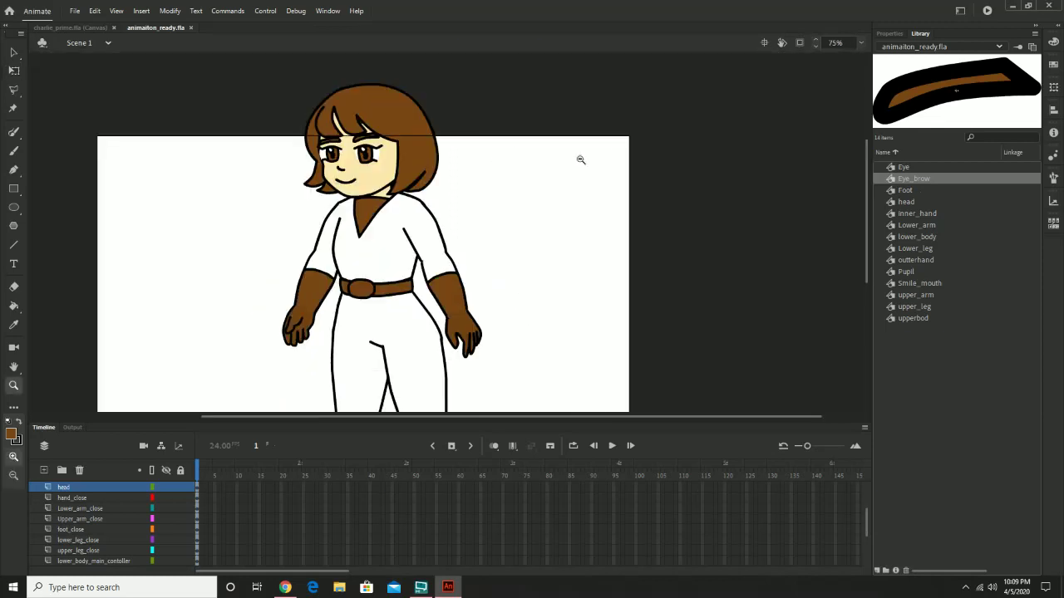
{"action": "left_click", "coordinate": [554, 210], "text": "alt"}
{"action": "left_click_drag", "start_coordinate": [483, 235], "coordinate": [486, 166]}
{"action": "left_click", "coordinate": [474, 241]}
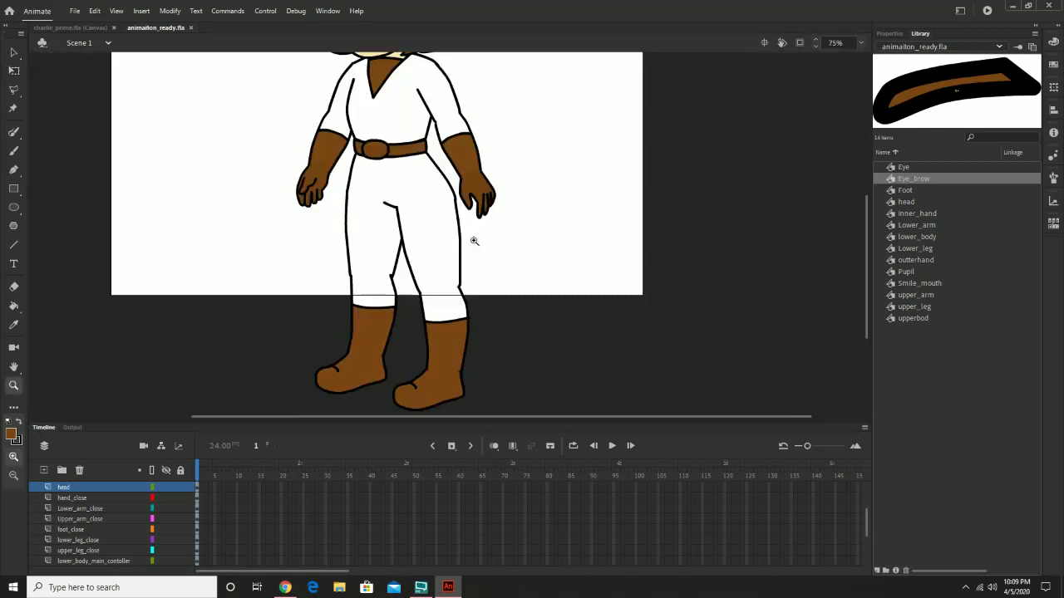
{"action": "left_click_drag", "start_coordinate": [466, 251], "coordinate": [482, 279]}
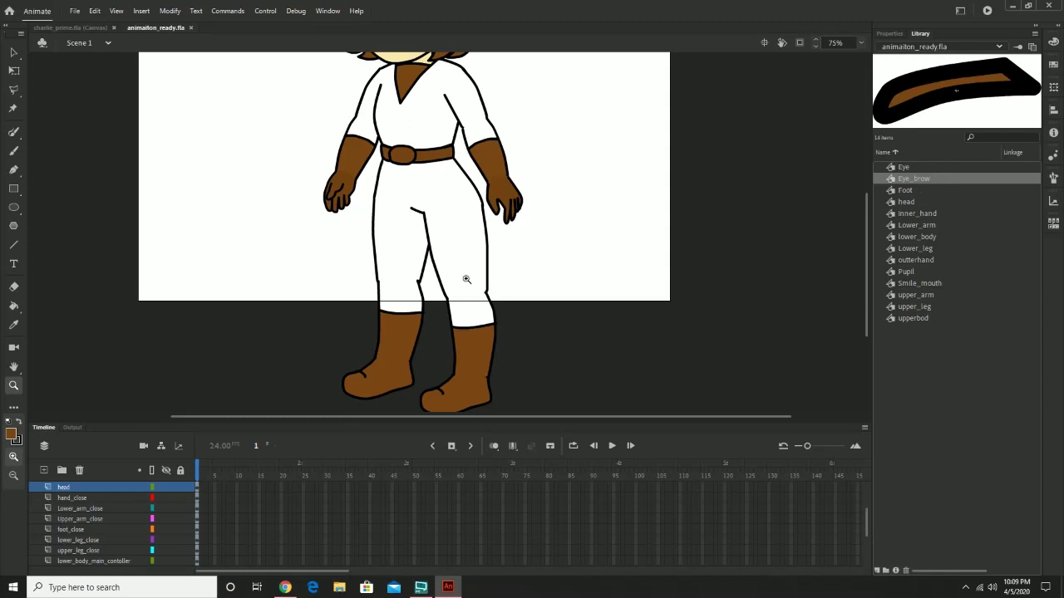
{"action": "left_click", "coordinate": [474, 336]}
{"action": "mouse_move", "coordinate": [463, 247]}
{"action": "left_mouse_down"}
{"action": "mouse_move", "coordinate": [451, 302]}
{"action": "mouse_move", "coordinate": [443, 241]}
{"action": "left_mouse_up"}
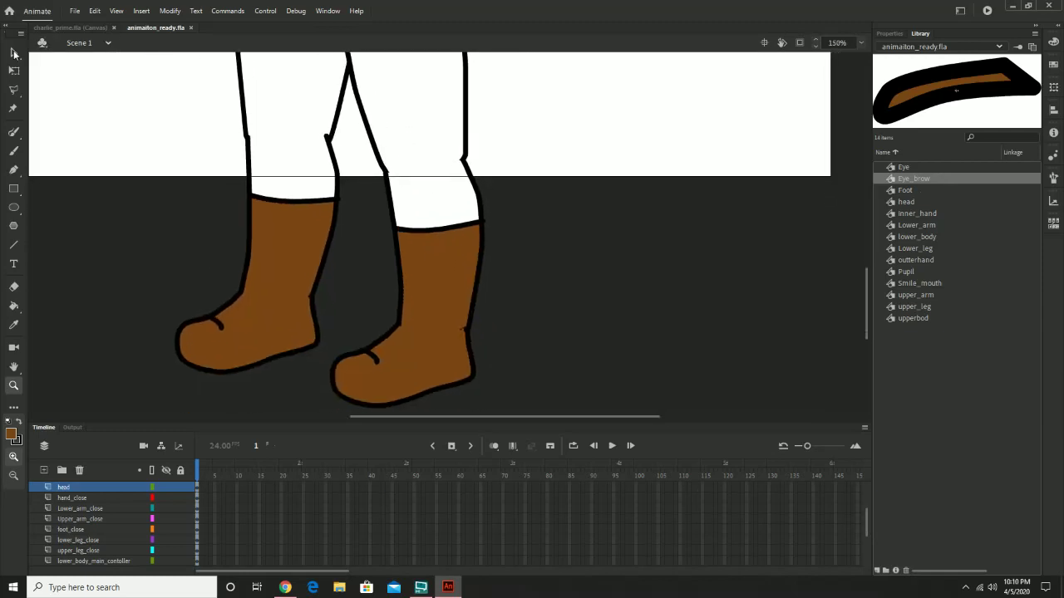
Select the near upper leg, lower leg and foot in turn to examine their transformation points and layers
{"action": "left_click", "coordinate": [14, 52]}
{"action": "scroll", "coordinate": [515, 250], "scroll_direction": "up", "scroll_amount": 3}
{"action": "left_click", "coordinate": [394, 188]}
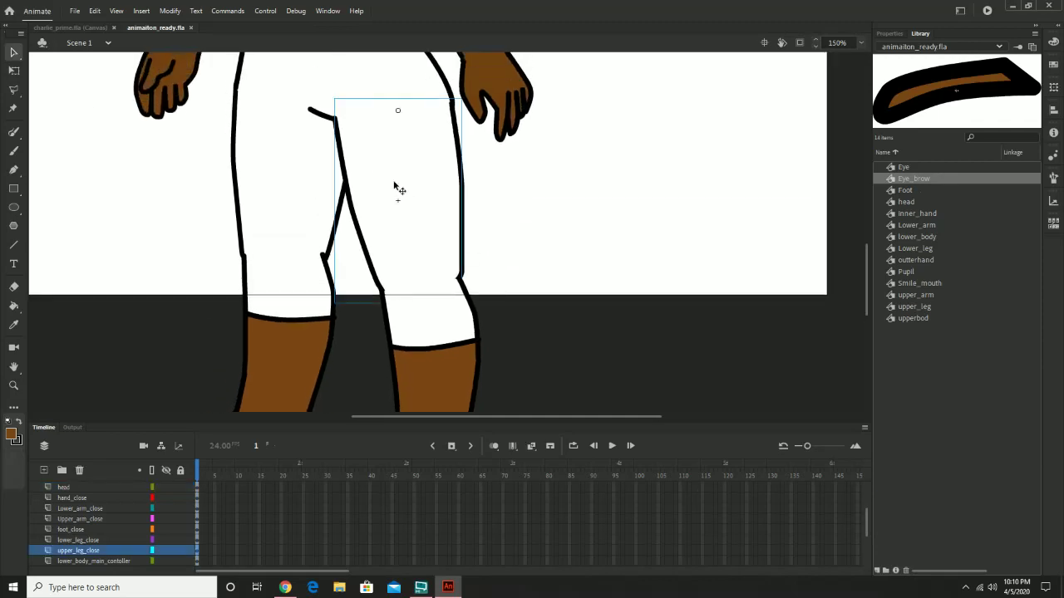
{"action": "left_click_drag", "start_coordinate": [567, 285], "coordinate": [584, 252]}
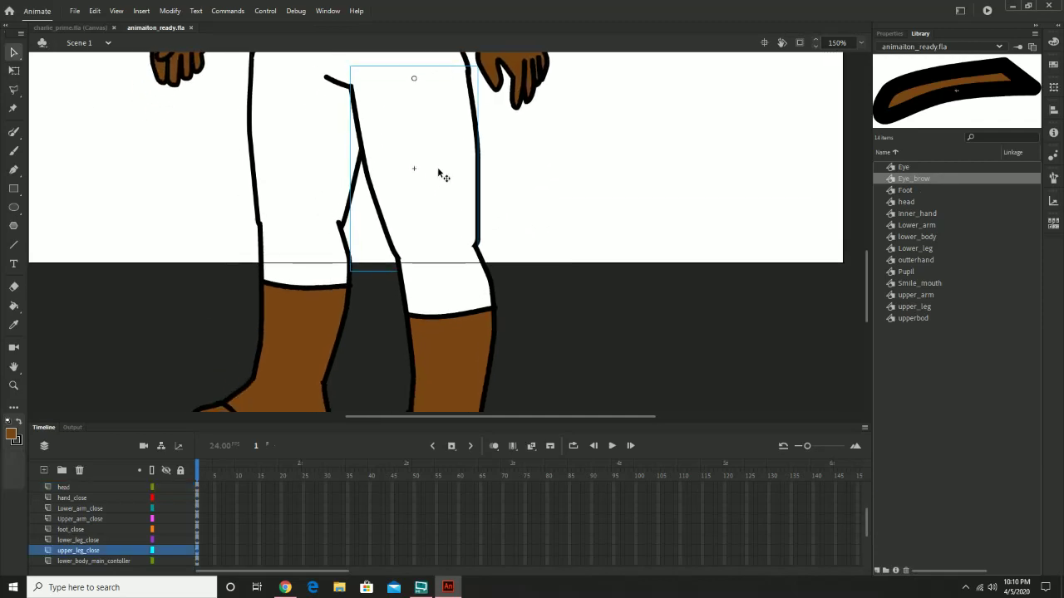
{"action": "left_click_drag", "start_coordinate": [485, 239], "coordinate": [479, 159]}
{"action": "left_click", "coordinate": [454, 241]}
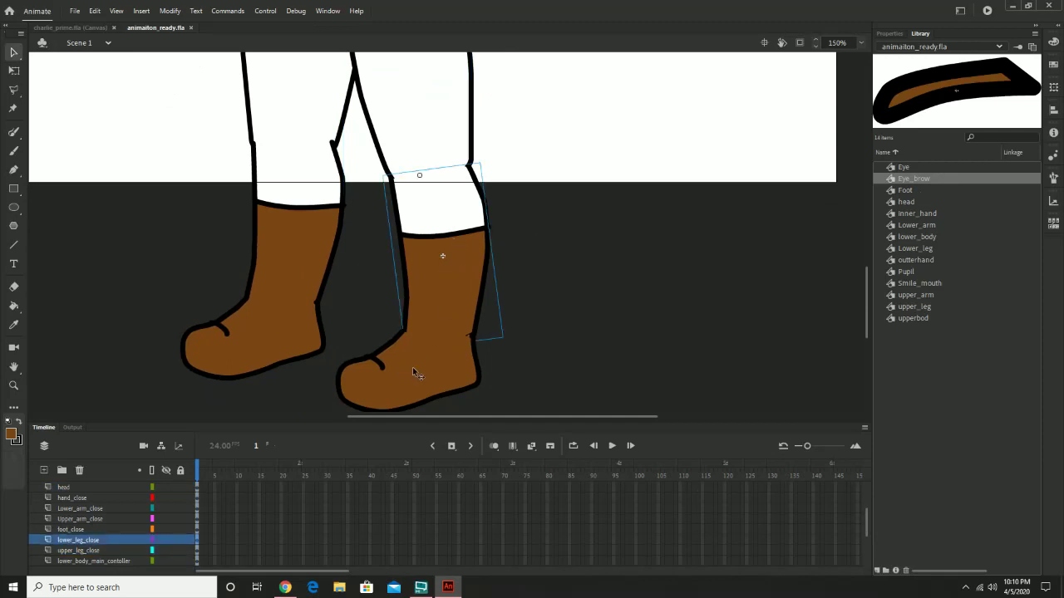
{"action": "left_click", "coordinate": [431, 86]}
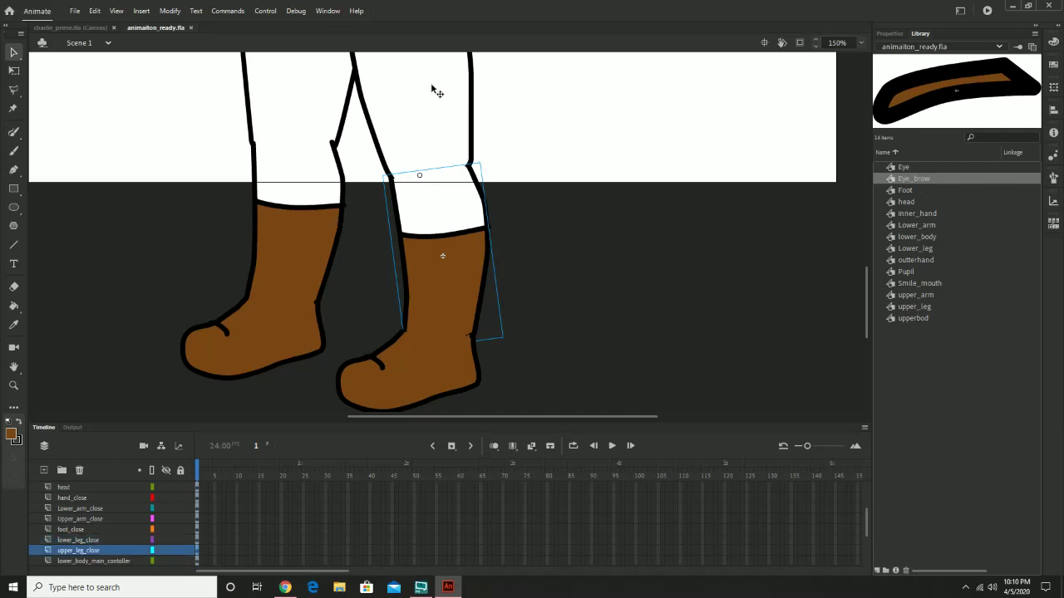
{"action": "left_click", "coordinate": [411, 345]}
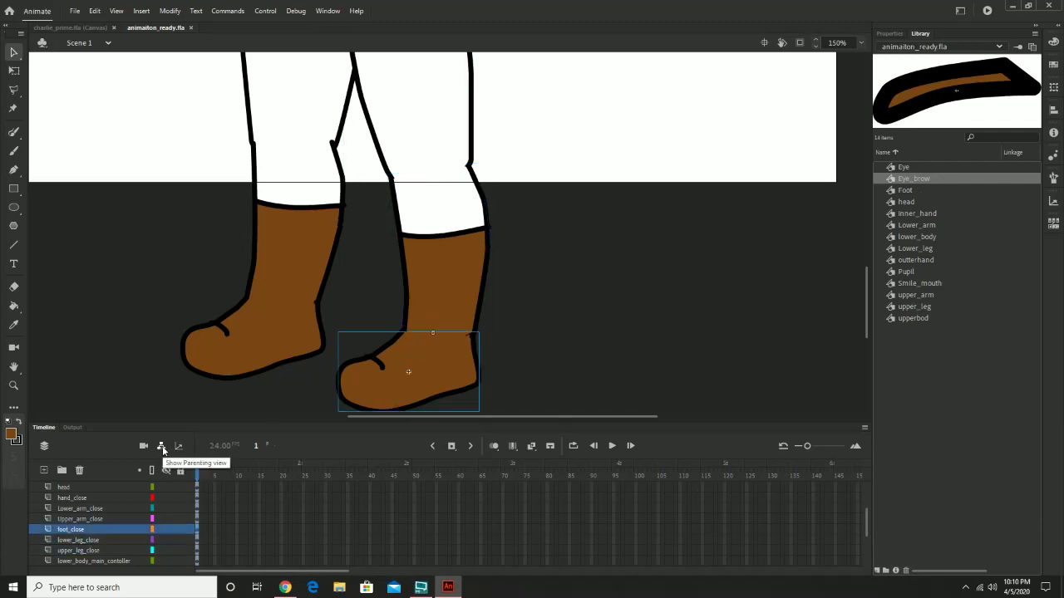
Show the Parenting view in the timeline and widen the layer column until the full layer names fit
{"action": "left_click", "coordinate": [162, 448]}
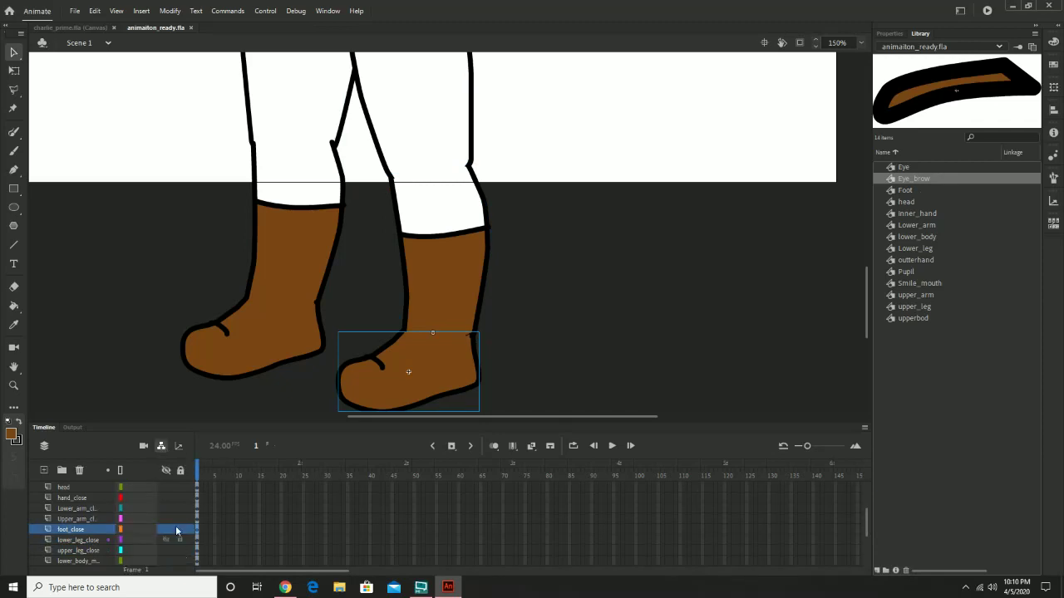
{"action": "left_click_drag", "start_coordinate": [192, 453], "coordinate": [234, 453]}
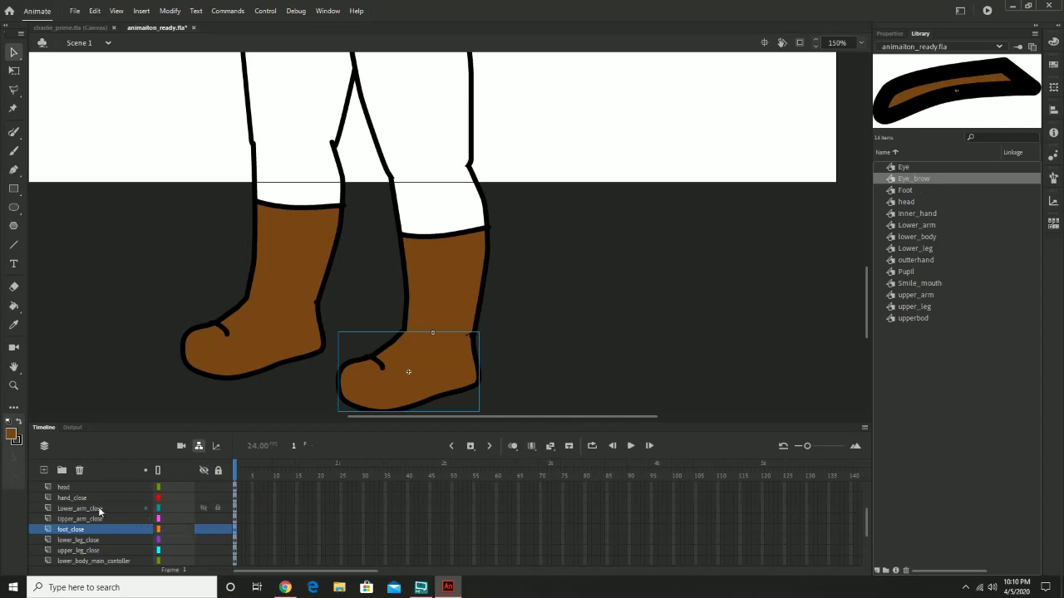
{"action": "scroll", "coordinate": [549, 199], "scroll_direction": "up", "scroll_amount": 2}
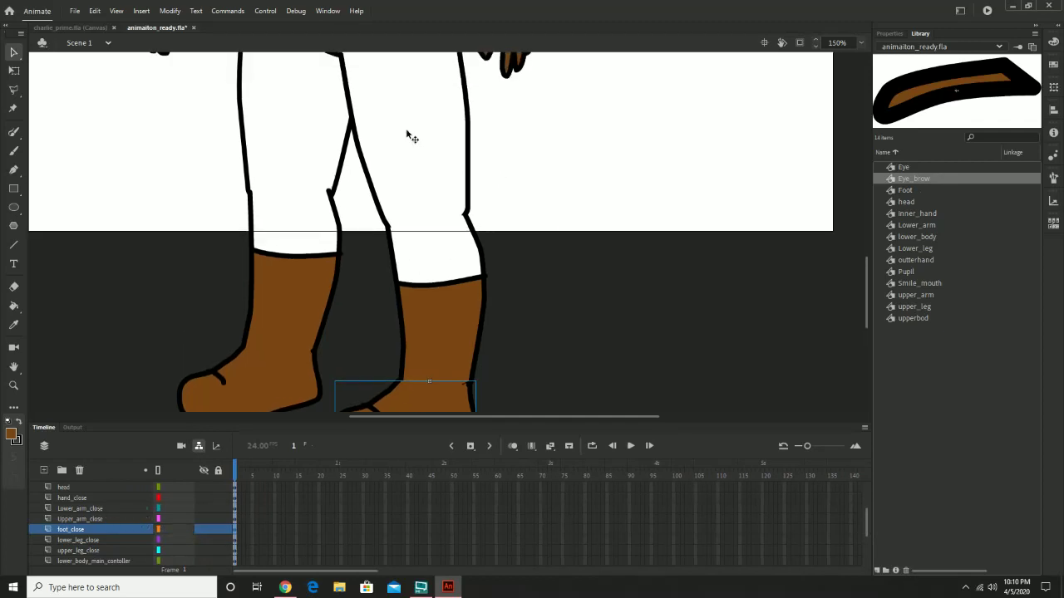
Parent the lower_leg_close layer to upper_leg_close
{"action": "left_click", "coordinate": [408, 134]}
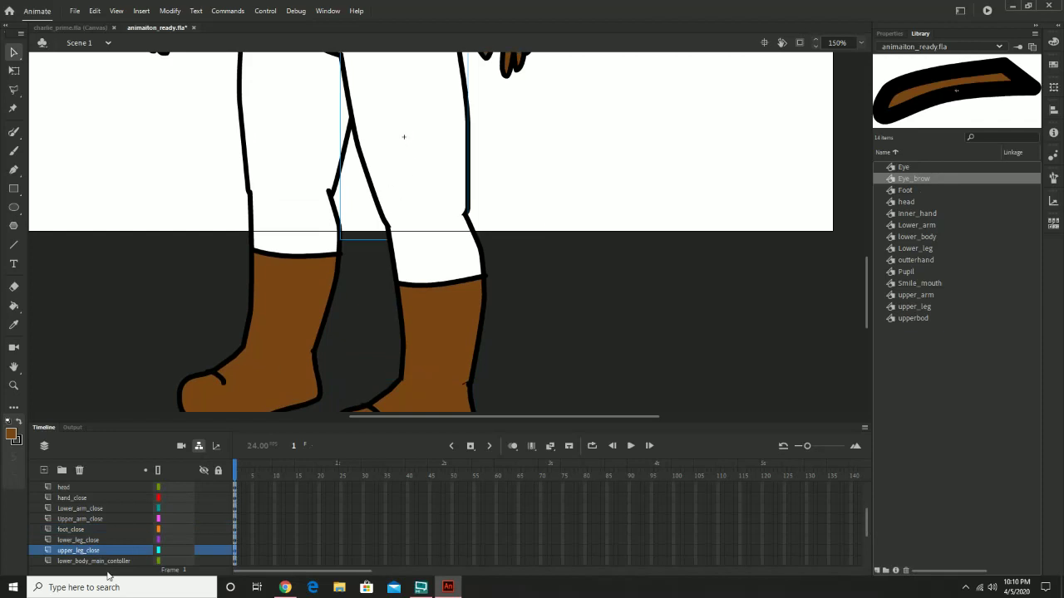
{"action": "left_click", "coordinate": [92, 541]}
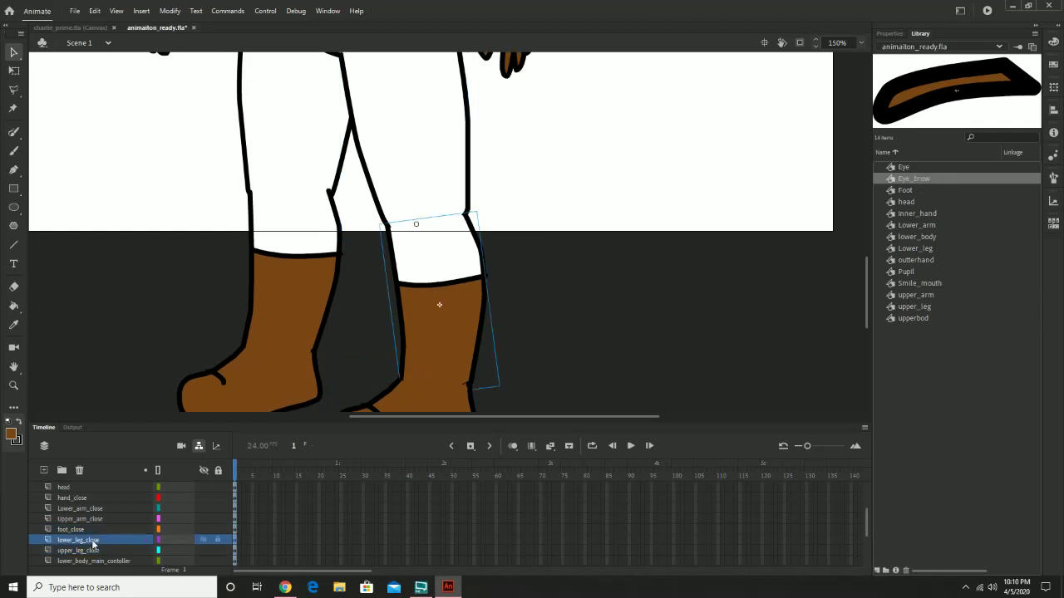
{"action": "left_click", "coordinate": [184, 540]}
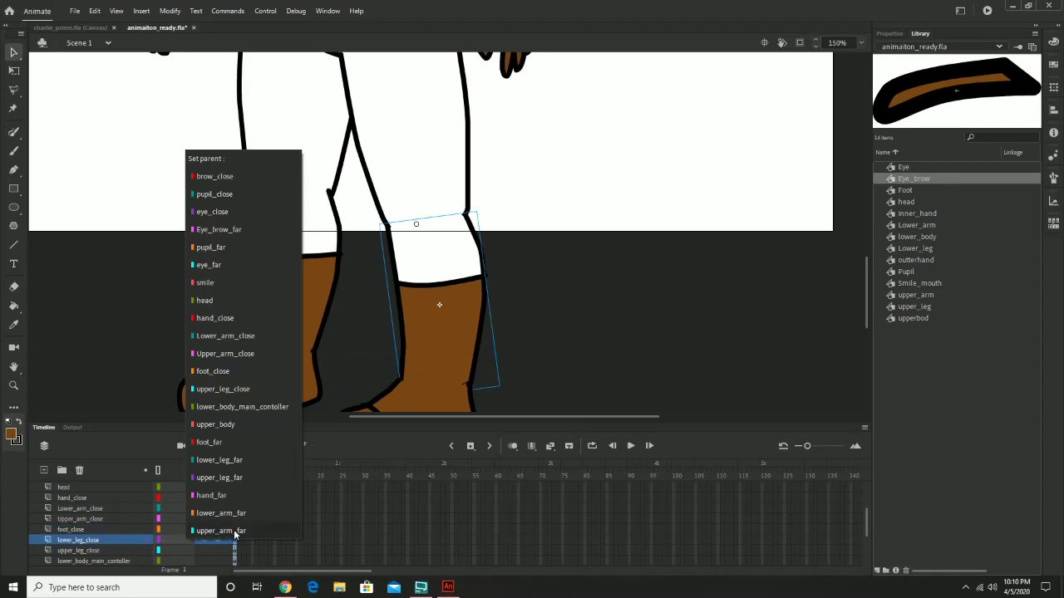
{"action": "left_click", "coordinate": [247, 394]}
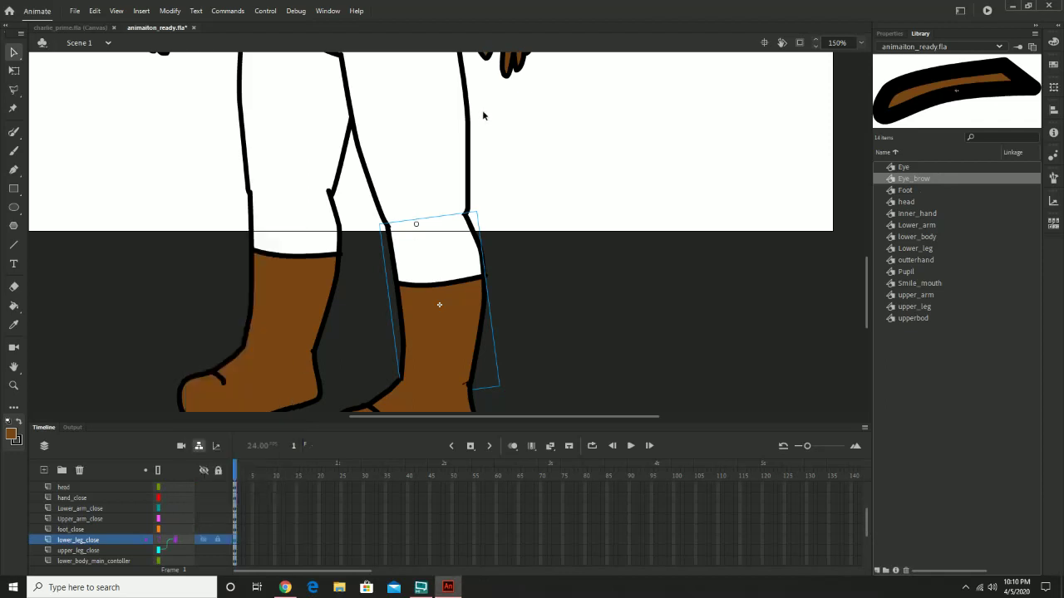
Test-rotate the near upper leg with Free Transform to check that the lower leg follows, and undo the rotation
{"action": "left_click", "coordinate": [459, 137]}
{"action": "left_click_drag", "start_coordinate": [539, 174], "coordinate": [506, 233]}
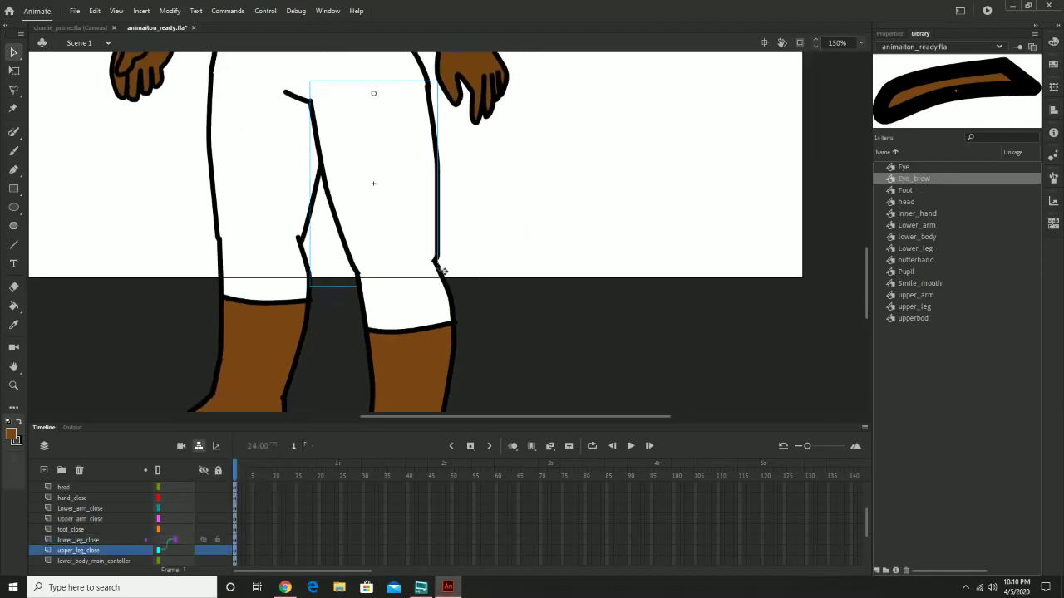
{"action": "left_click", "coordinate": [14, 71]}
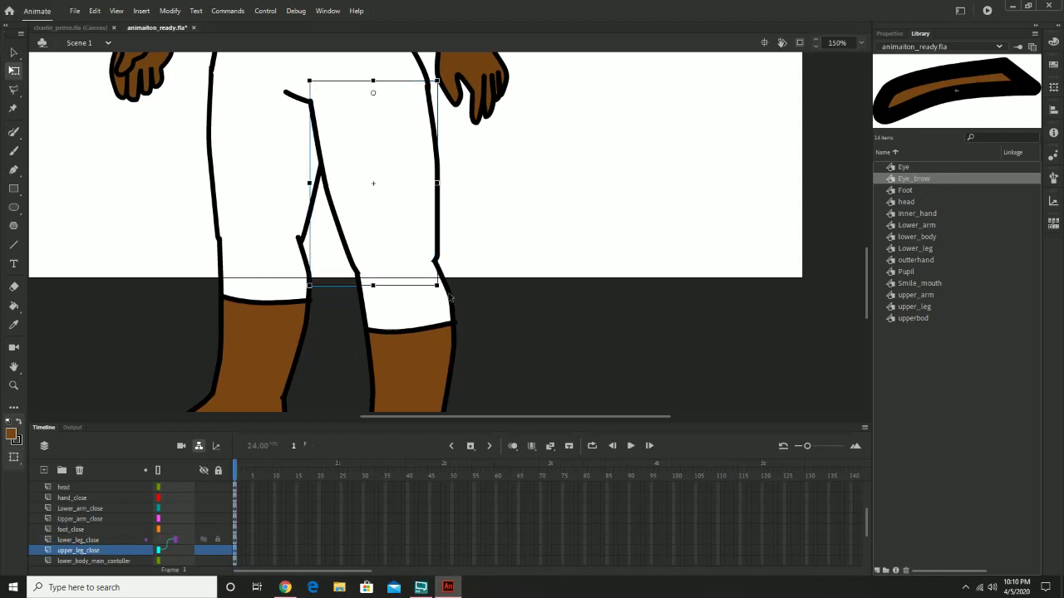
{"action": "left_click_drag", "start_coordinate": [441, 294], "coordinate": [545, 244]}
{"action": "key", "text": "ctrl+z"}
Parent the foot_close layer to lower_leg_close
{"action": "left_click_drag", "start_coordinate": [517, 327], "coordinate": [641, 90]}
{"action": "left_click_drag", "start_coordinate": [460, 311], "coordinate": [473, 214]}
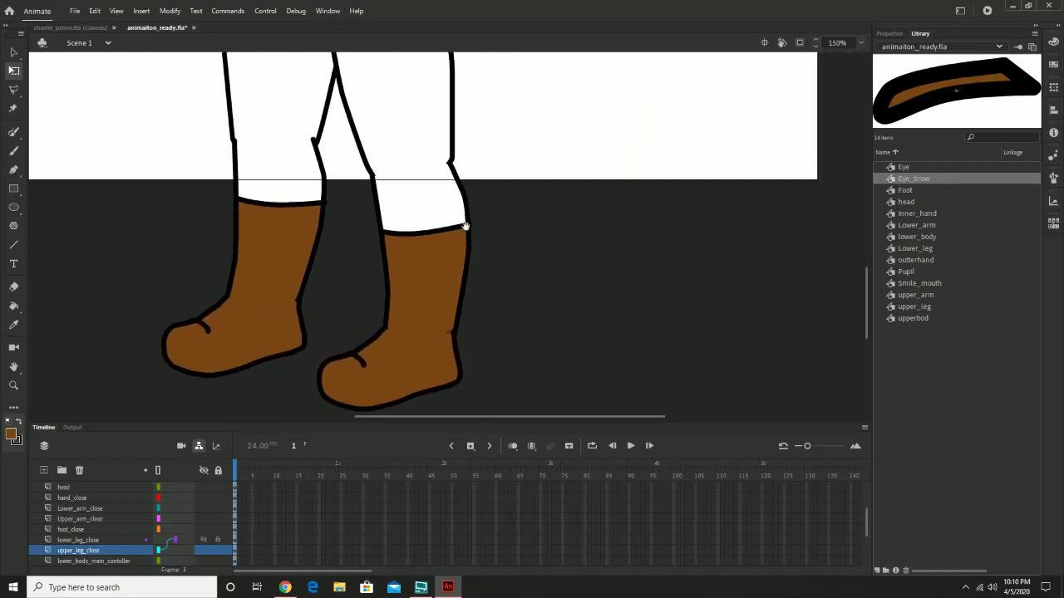
{"action": "left_click", "coordinate": [406, 284]}
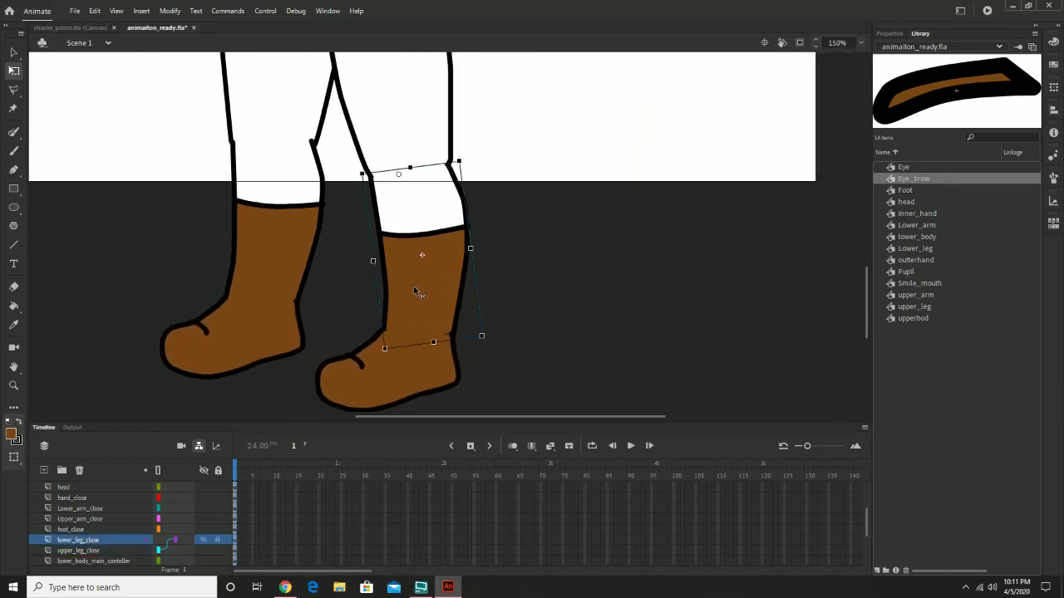
{"action": "left_click", "coordinate": [378, 386]}
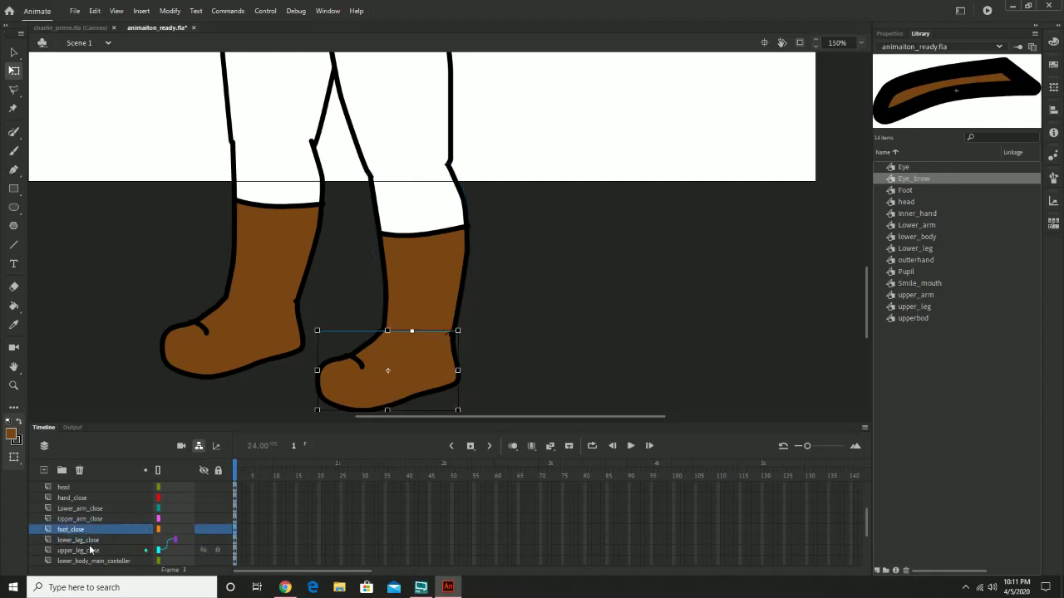
{"action": "left_click", "coordinate": [174, 530]}
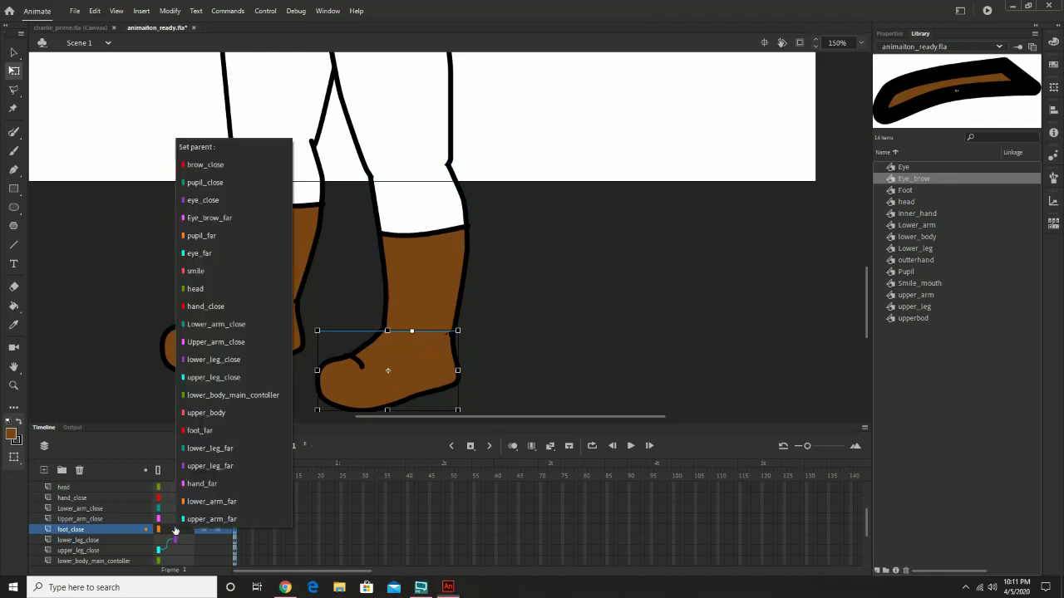
{"action": "left_click", "coordinate": [230, 360]}
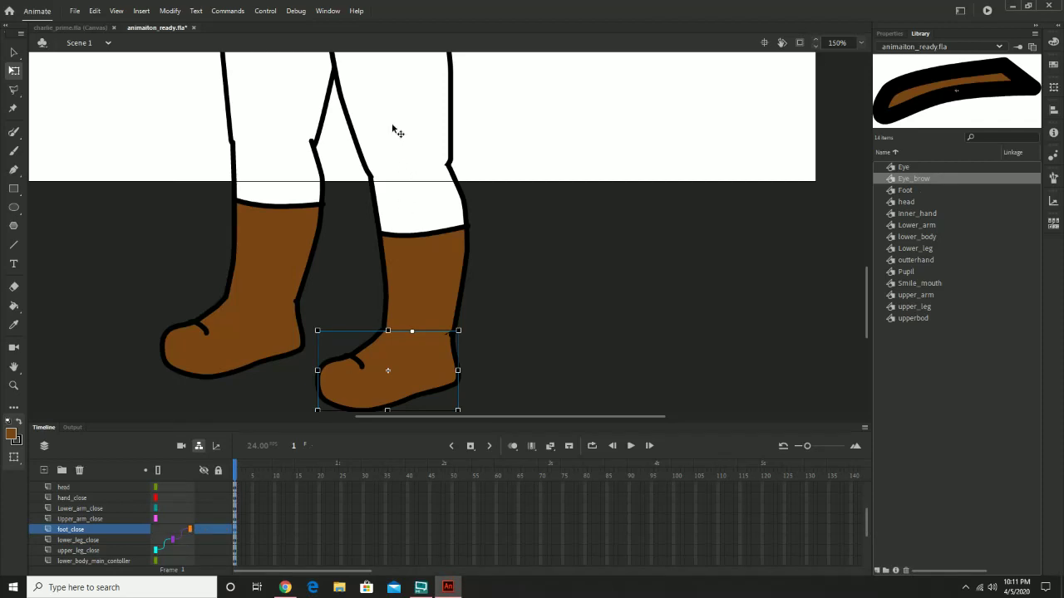
Rotate the near upper leg, lower leg and foot in turn to test the near leg's parenting chain
{"action": "left_click", "coordinate": [416, 145]}
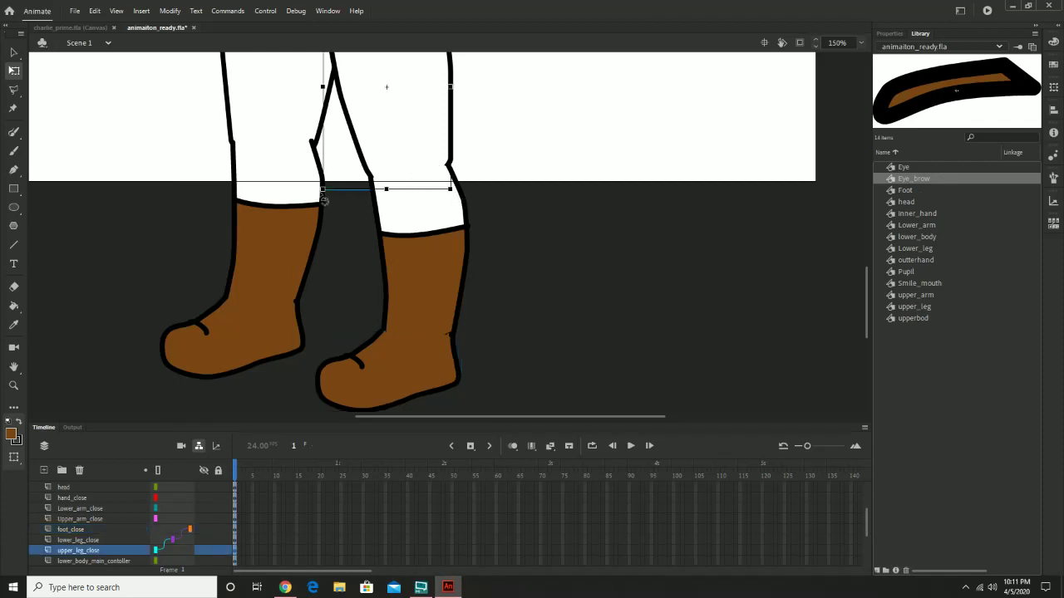
{"action": "left_click_drag", "start_coordinate": [325, 200], "coordinate": [453, 185]}
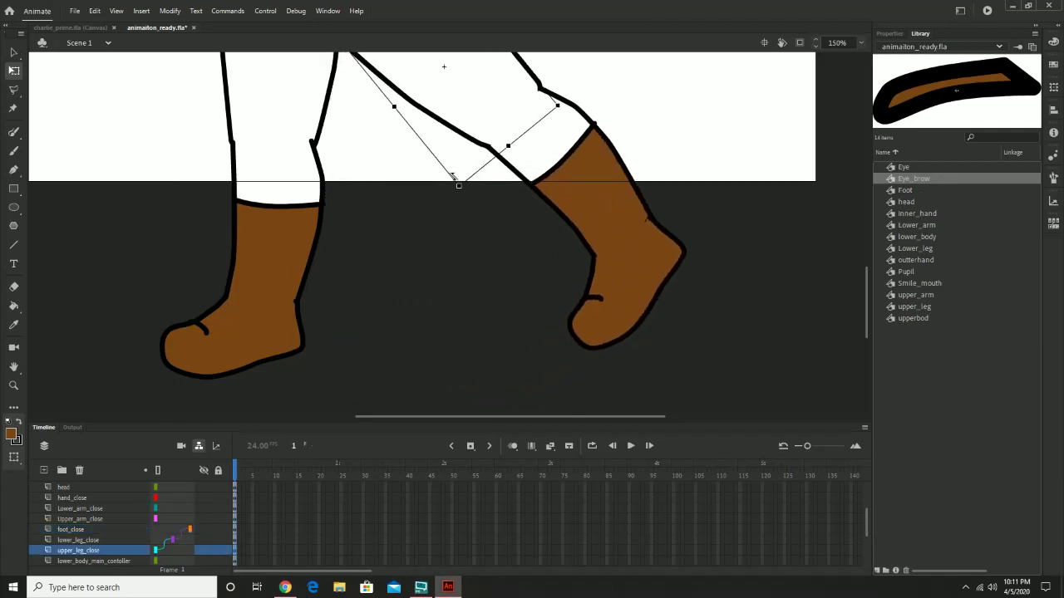
{"action": "left_click", "coordinate": [568, 156]}
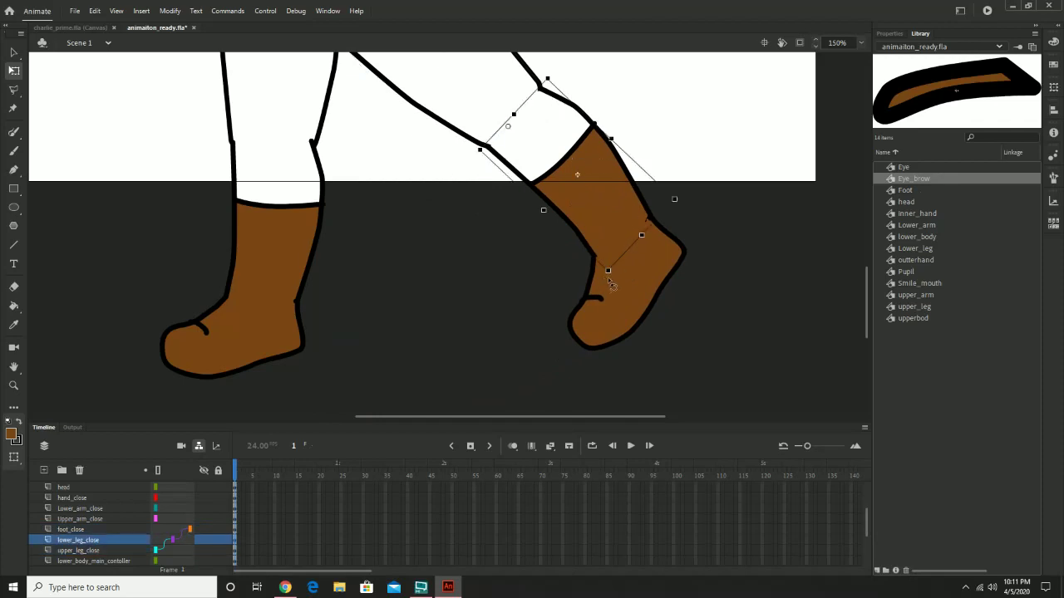
{"action": "left_click_drag", "start_coordinate": [609, 282], "coordinate": [727, 206]}
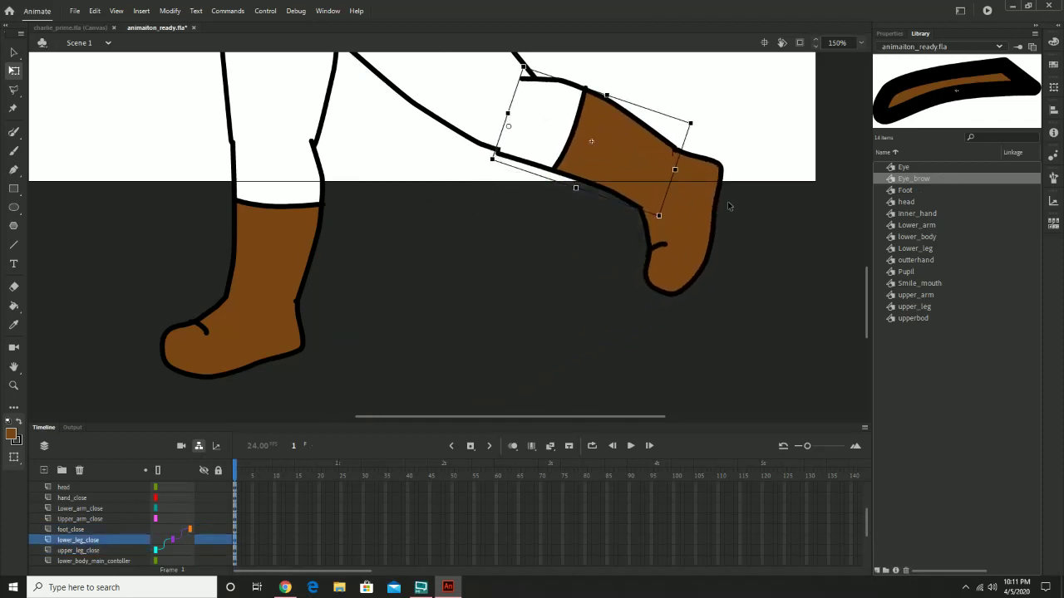
{"action": "left_click", "coordinate": [709, 189]}
{"action": "left_click_drag", "start_coordinate": [751, 180], "coordinate": [752, 152]}
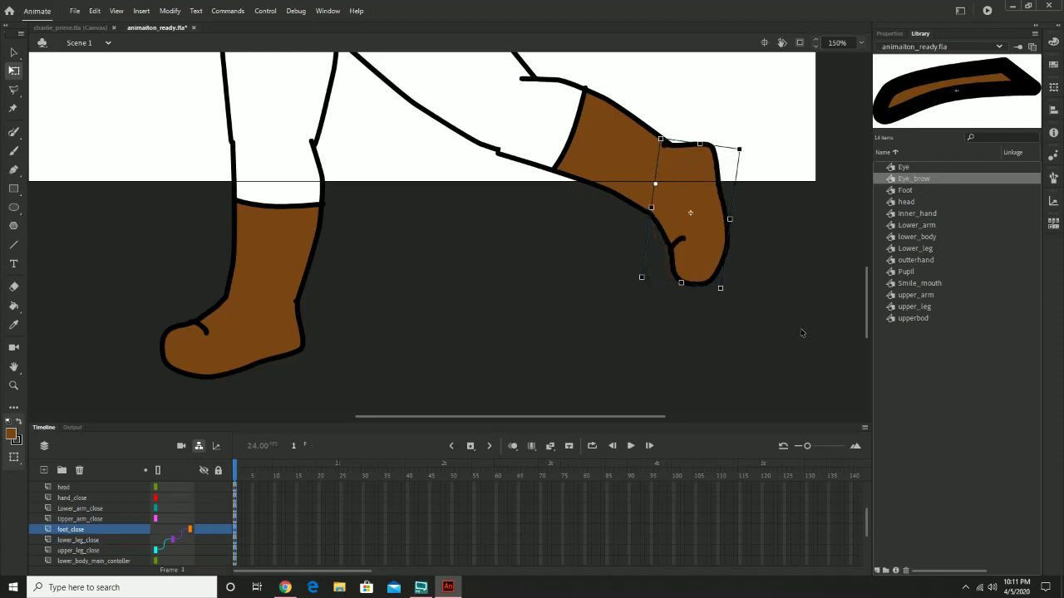
Undo all the test rotations of the near leg
{"action": "key", "text": "ctrl+z"}
{"action": "key", "text": "ctrl+z"}
{"action": "key", "text": "ctrl+z"}
{"action": "key", "text": "ctrl+z"}
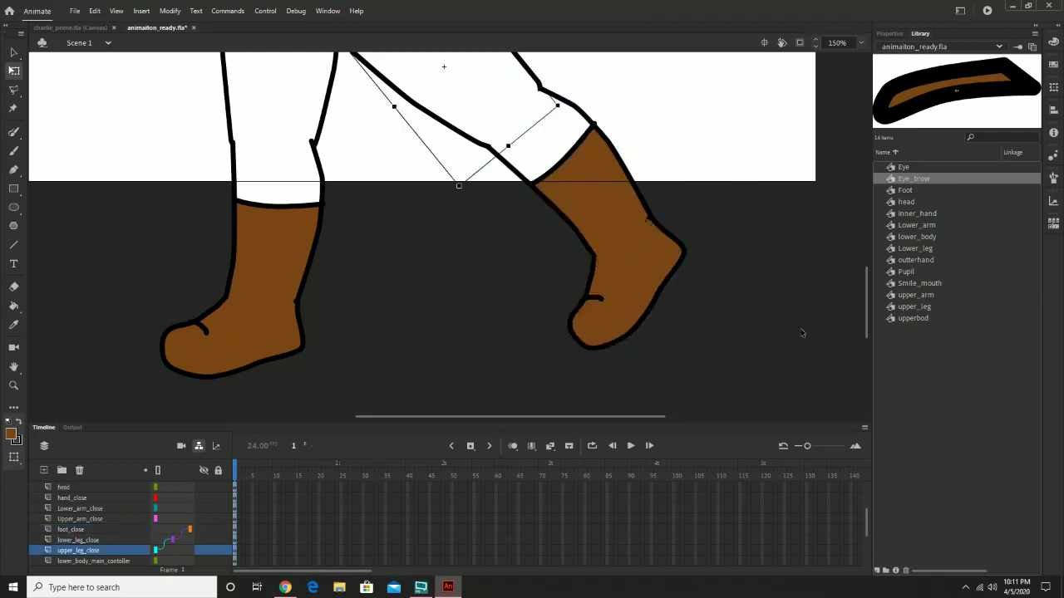
{"action": "key", "text": "ctrl+z"}
Parent the foot_far layer to lower_leg_far, and check the link with a test rotation of the far lower leg that is undone
{"action": "left_click_drag", "start_coordinate": [349, 140], "coordinate": [392, 254]}
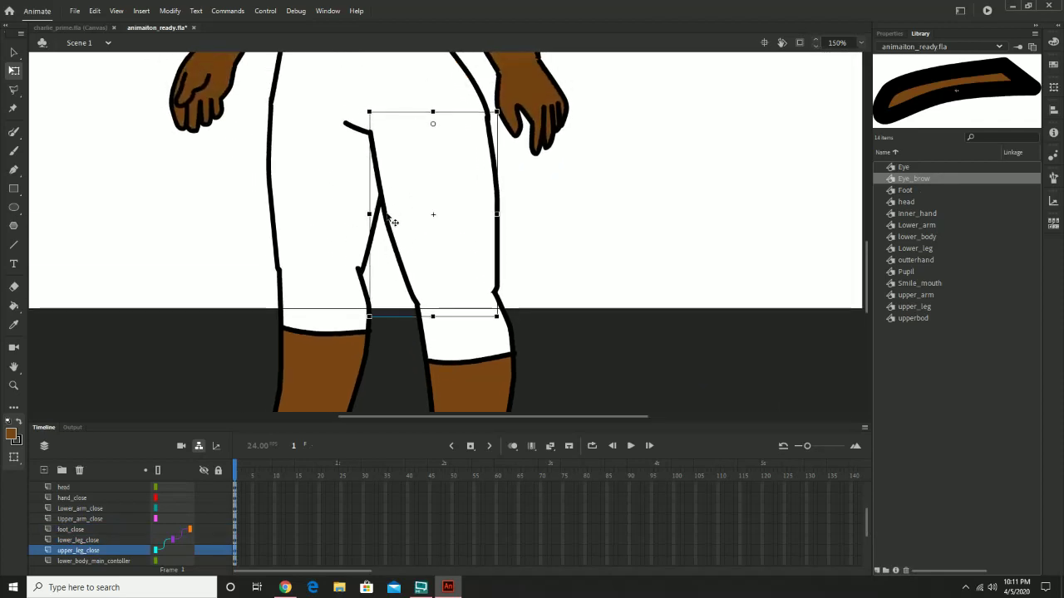
{"action": "left_click_drag", "start_coordinate": [319, 247], "coordinate": [369, 135]}
{"action": "left_click", "coordinate": [372, 136]}
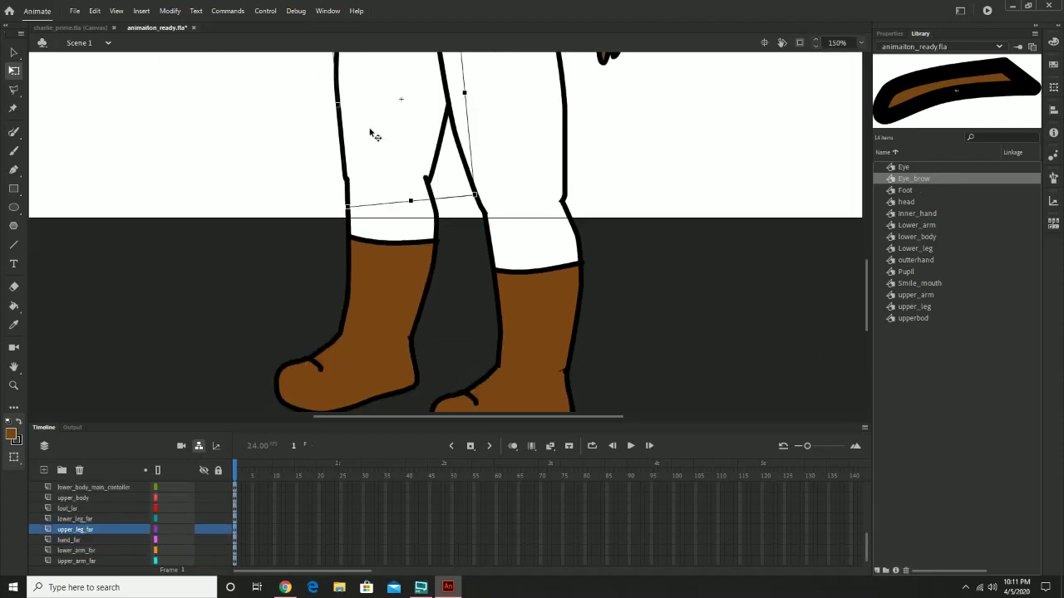
{"action": "left_click_drag", "start_coordinate": [404, 275], "coordinate": [347, 285]}
{"action": "left_click", "coordinate": [322, 358]}
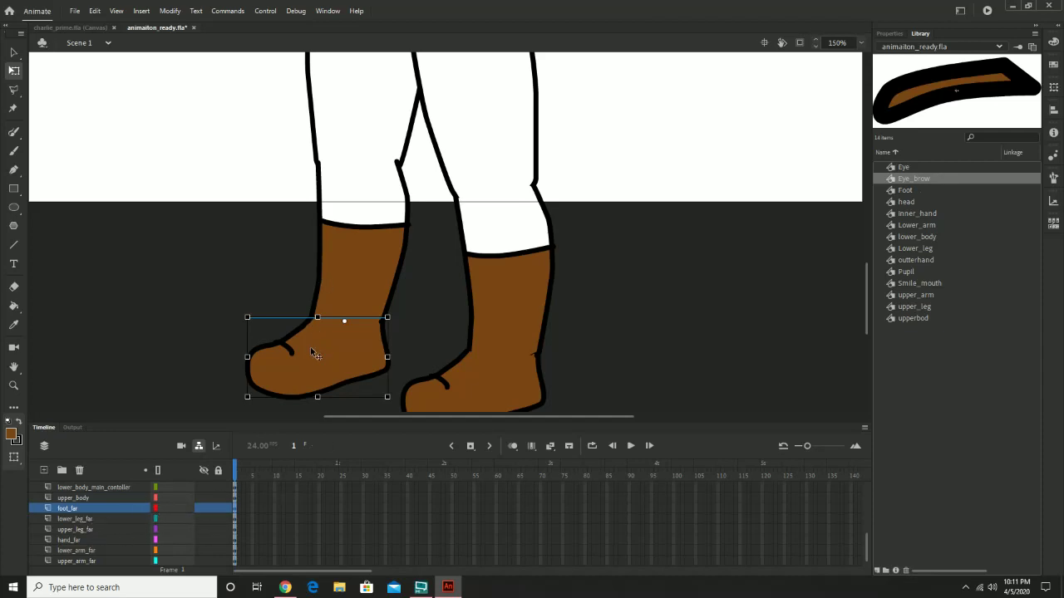
{"action": "left_click", "coordinate": [231, 518]}
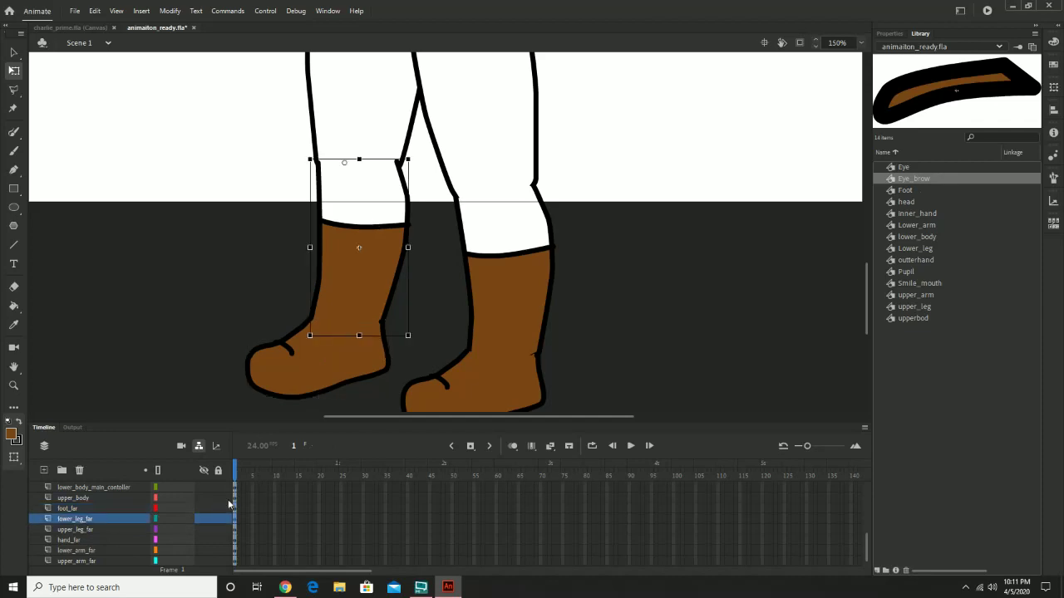
{"action": "left_click", "coordinate": [167, 515]}
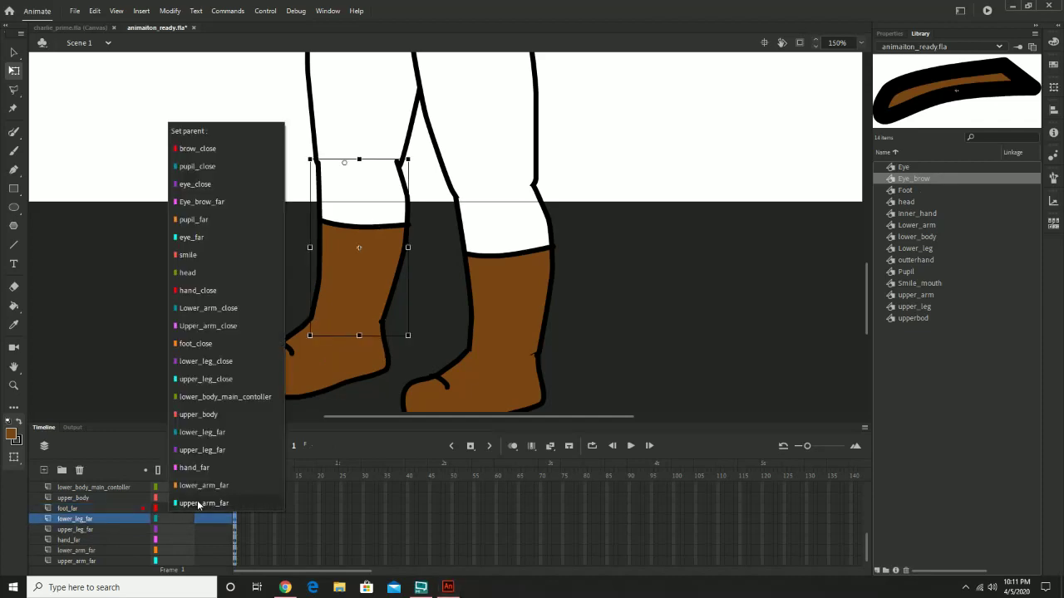
{"action": "left_click", "coordinate": [236, 432]}
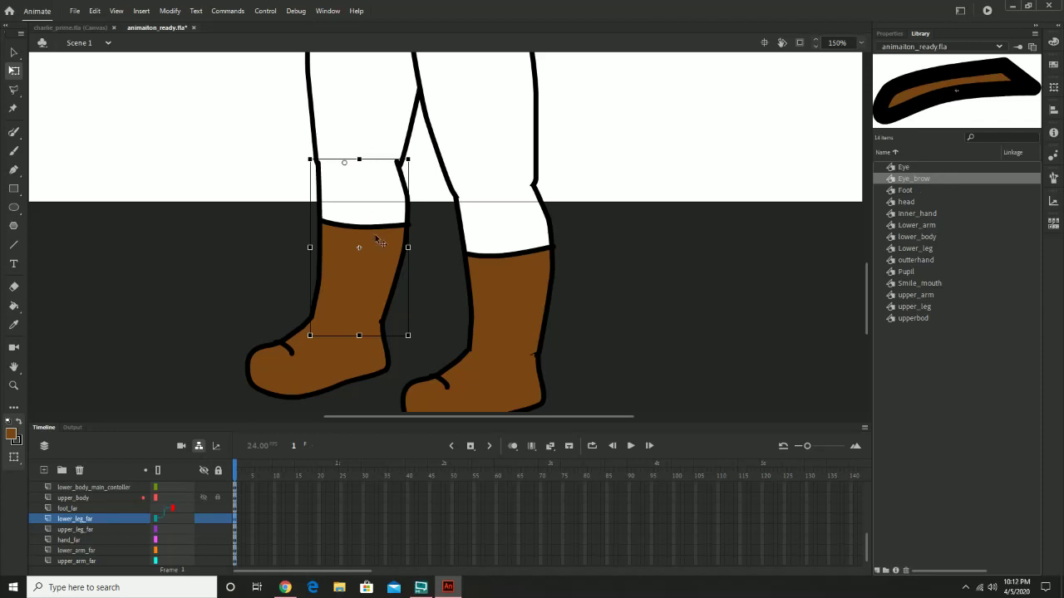
{"action": "left_click_drag", "start_coordinate": [415, 344], "coordinate": [439, 323]}
{"action": "key", "text": "ctrl+z"}
{"action": "left_click", "coordinate": [365, 103]}
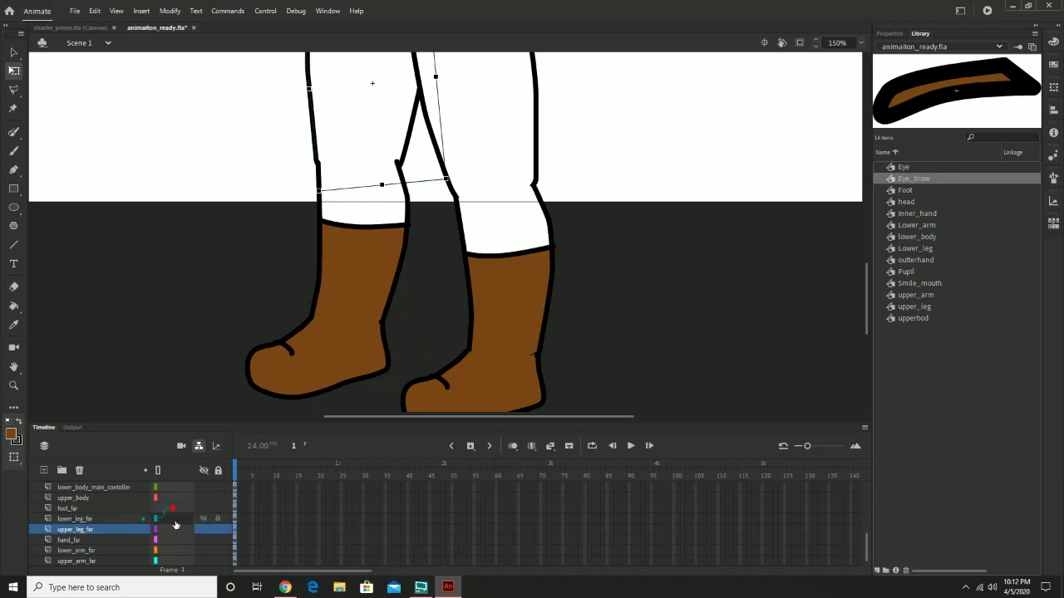
{"action": "left_click", "coordinate": [175, 525]}
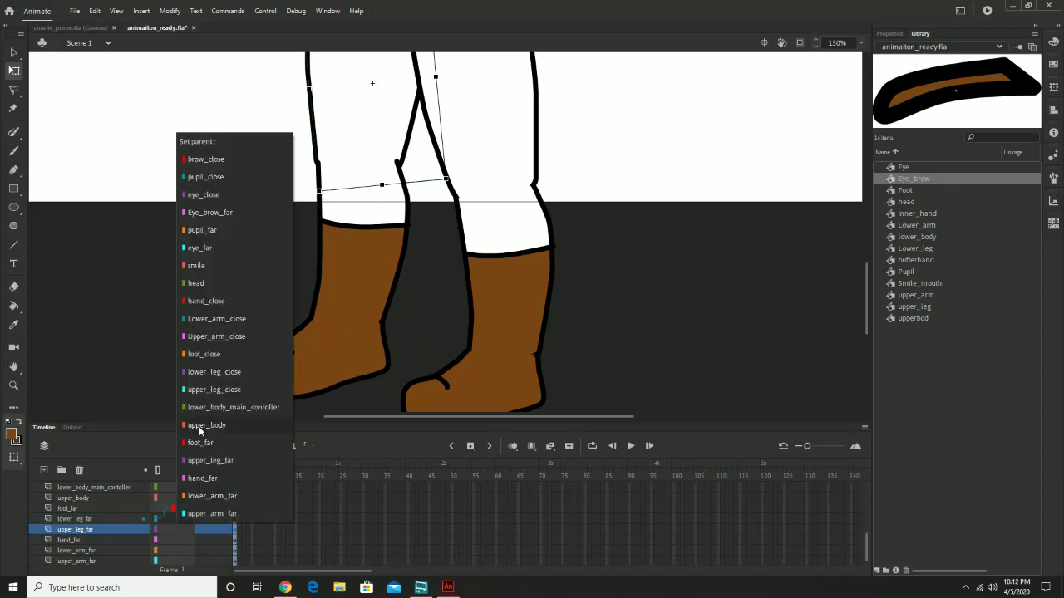
{"action": "left_click", "coordinate": [236, 514]}
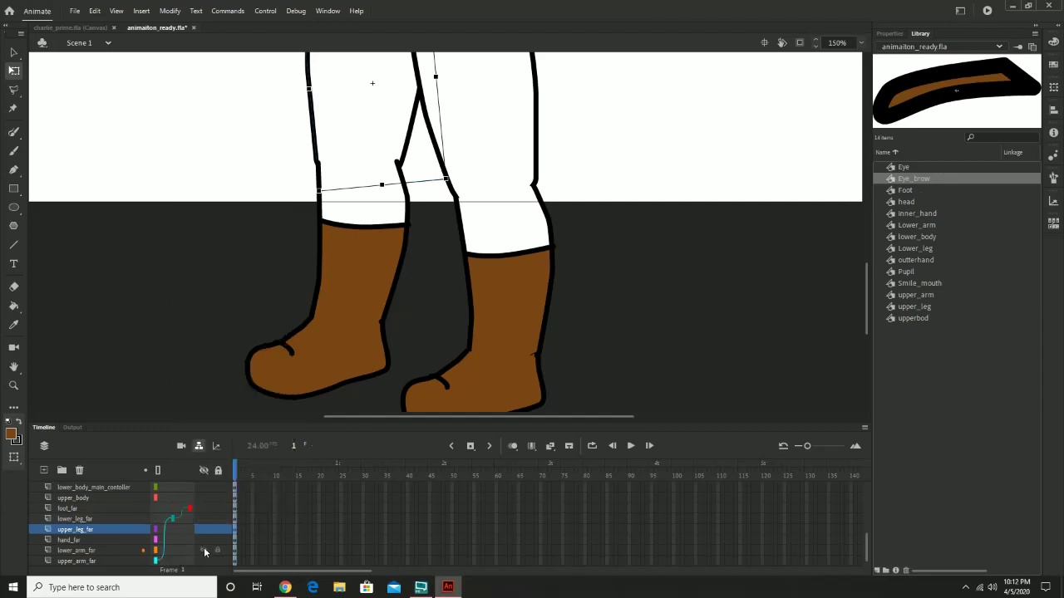
{"action": "key", "text": "ctrl+z"}
Parent the lower_leg_far layer to upper_leg_far
{"action": "left_click", "coordinate": [342, 349]}
{"action": "left_click", "coordinate": [388, 229]}
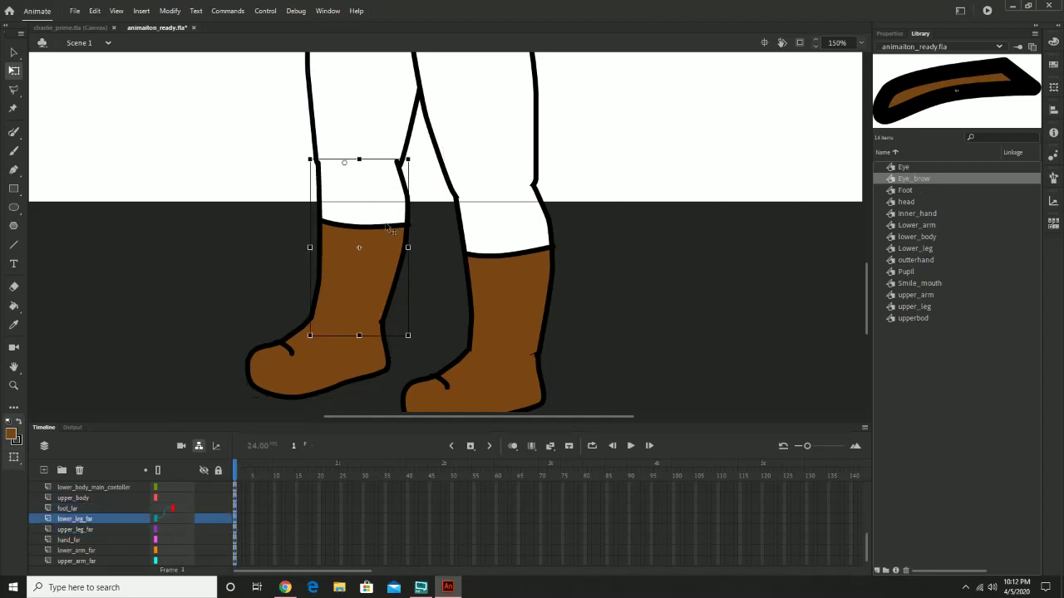
{"action": "left_click", "coordinate": [173, 519]}
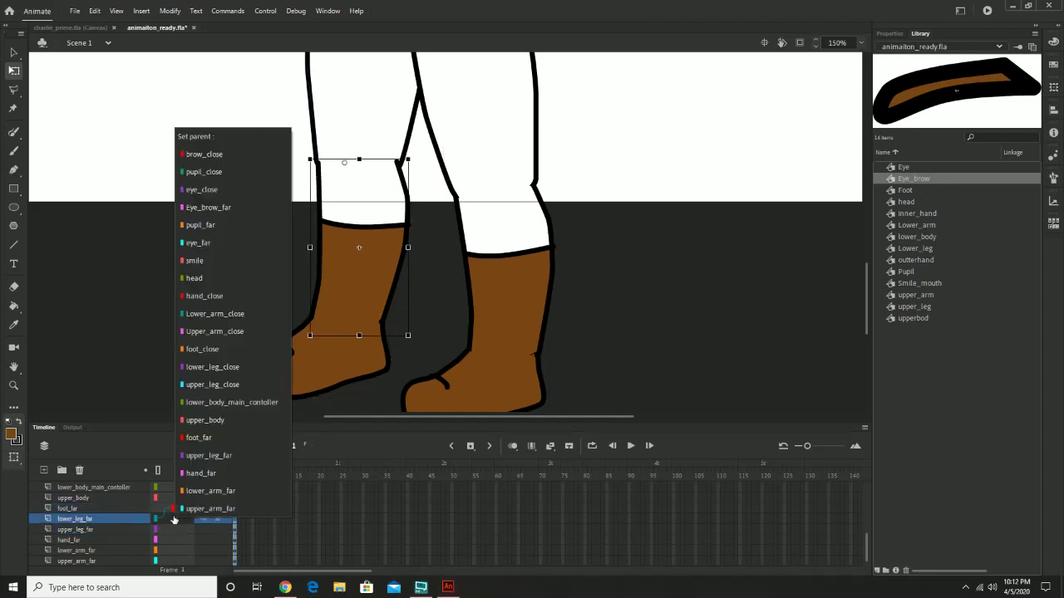
{"action": "left_click", "coordinate": [238, 457]}
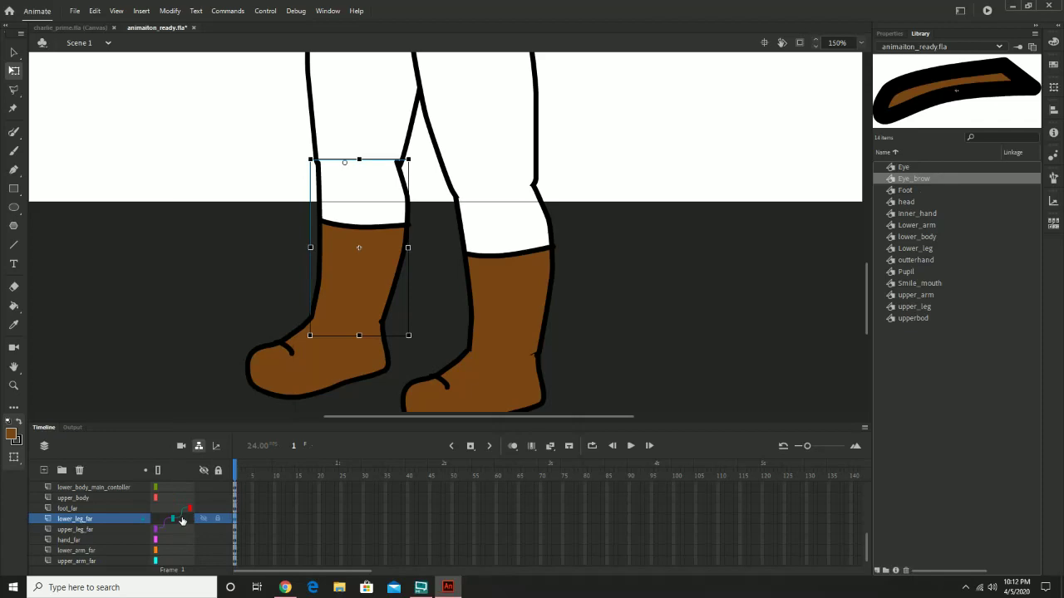
Rotate the far upper leg, lower leg and foot in turn to test the far leg's parenting chain
{"action": "left_click", "coordinate": [376, 114]}
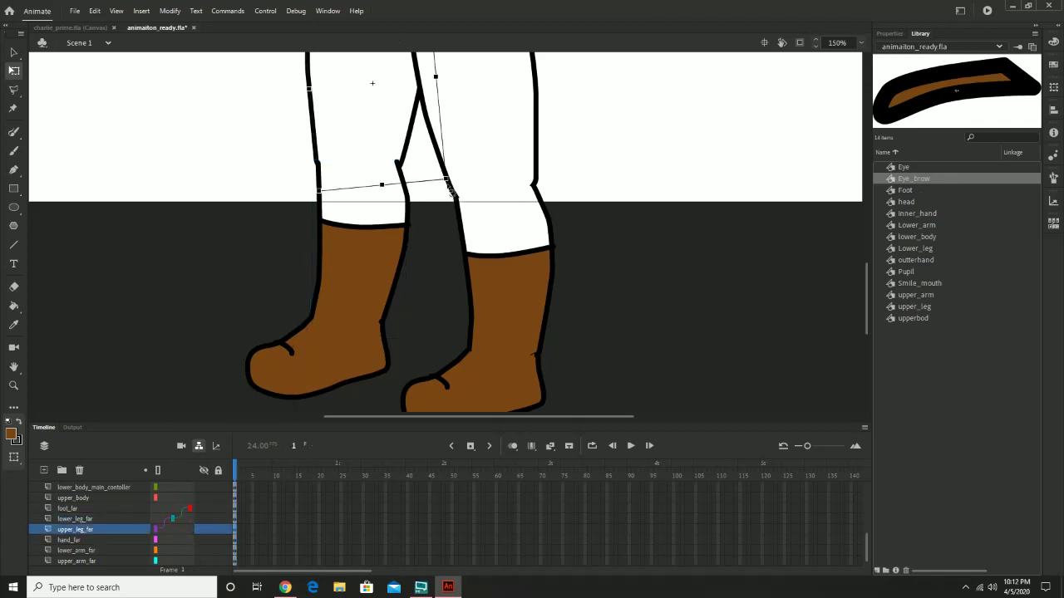
{"action": "left_click_drag", "start_coordinate": [453, 190], "coordinate": [488, 160]}
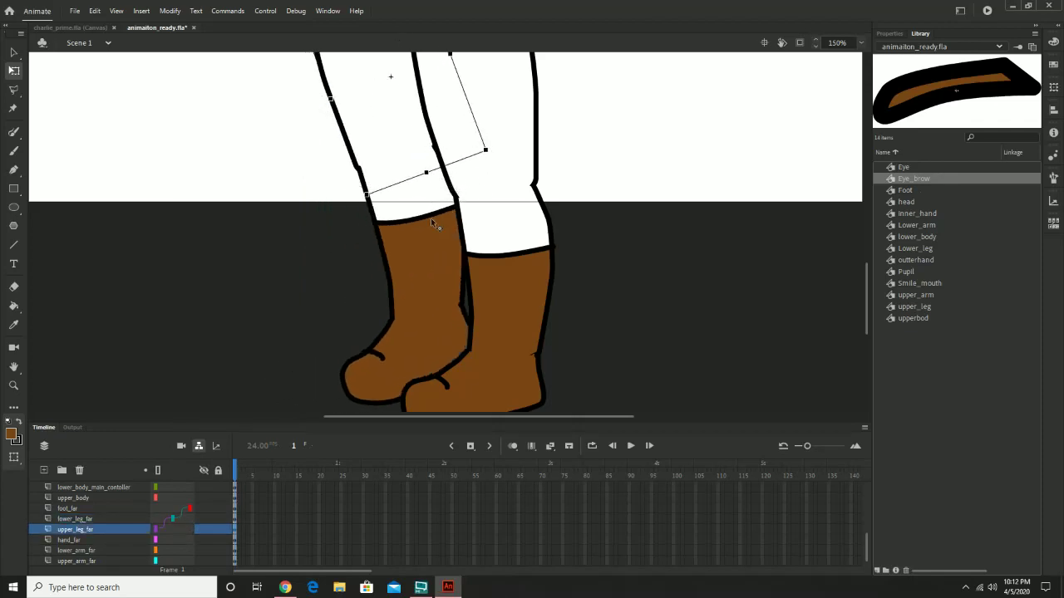
{"action": "left_click", "coordinate": [430, 218]}
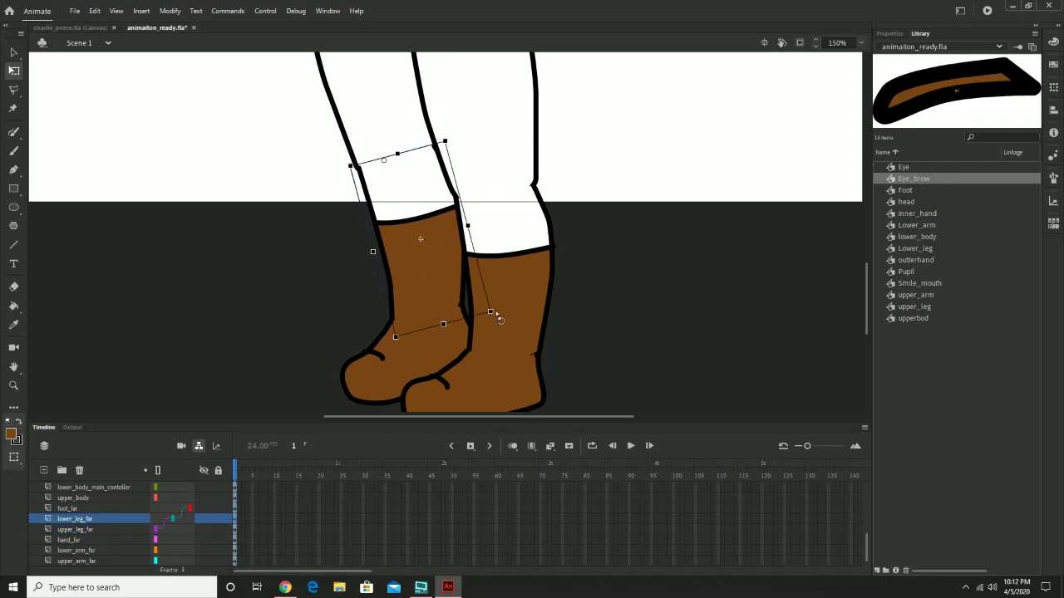
{"action": "left_click_drag", "start_coordinate": [498, 316], "coordinate": [463, 340]}
{"action": "left_click", "coordinate": [463, 340]}
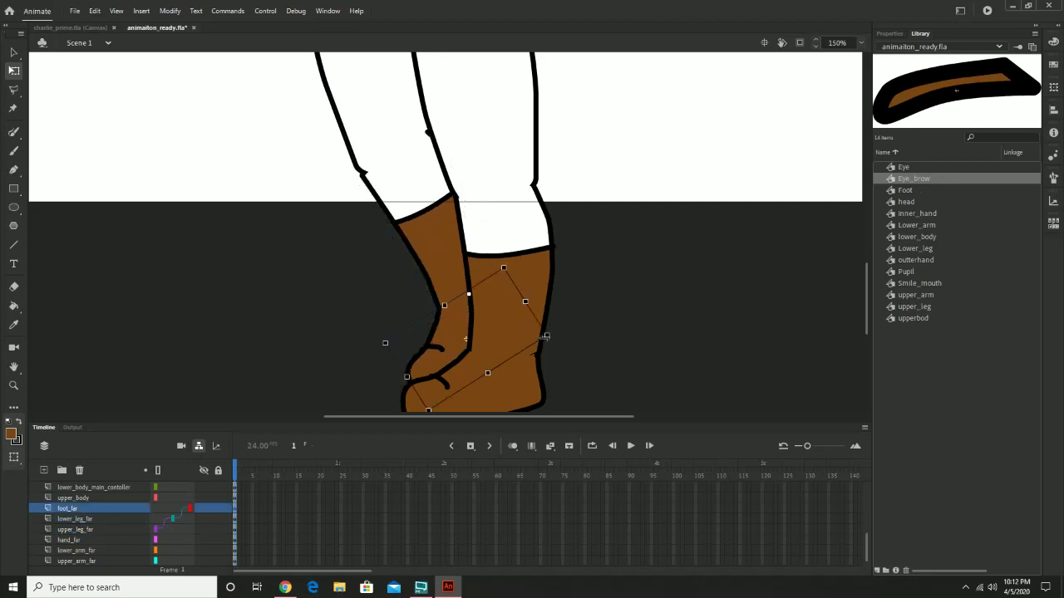
{"action": "left_click_drag", "start_coordinate": [553, 340], "coordinate": [570, 285]}
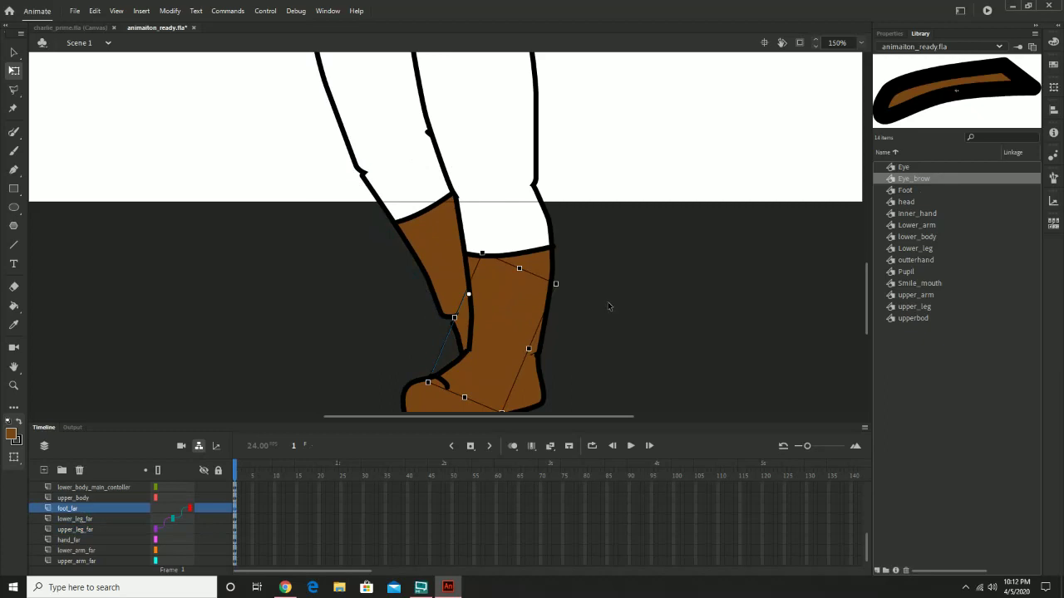
Undo all the test rotations of the far leg
{"action": "key", "text": "ctrl+z"}
{"action": "key", "text": "ctrl+z"}
{"action": "key", "text": "ctrl+z"}
{"action": "key", "text": "ctrl+z"}
{"action": "key", "text": "ctrl+z"}
{"action": "key", "text": "ctrl+z"}
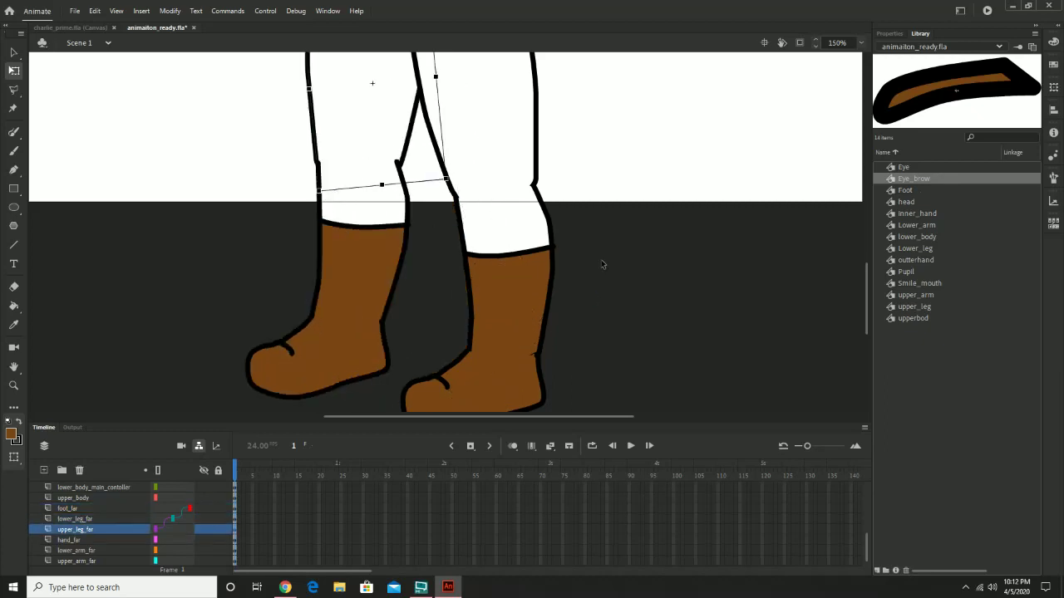
Parent the hand_far layer to lower_arm_far, and the lower_arm_far layer to upper_arm_far
{"action": "left_click_drag", "start_coordinate": [591, 112], "coordinate": [634, 231]}
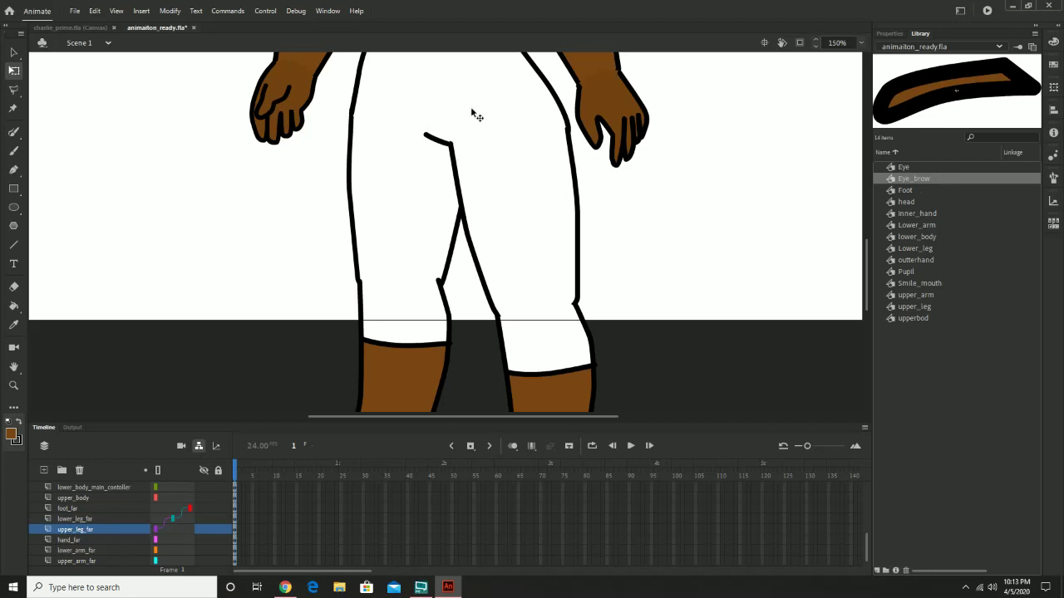
{"action": "left_click_drag", "start_coordinate": [472, 101], "coordinate": [486, 337]}
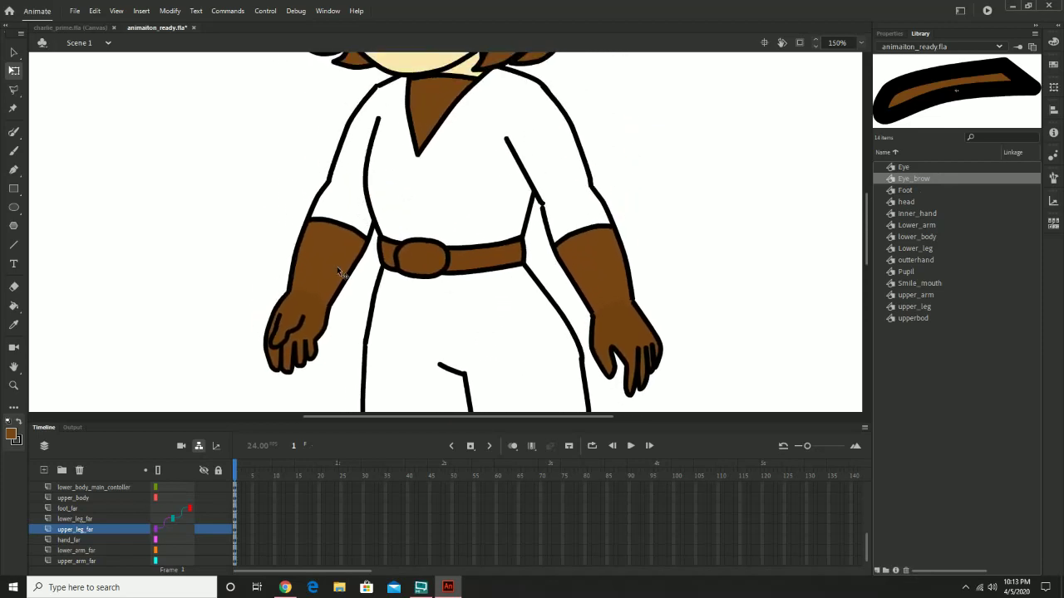
{"action": "left_click", "coordinate": [325, 334]}
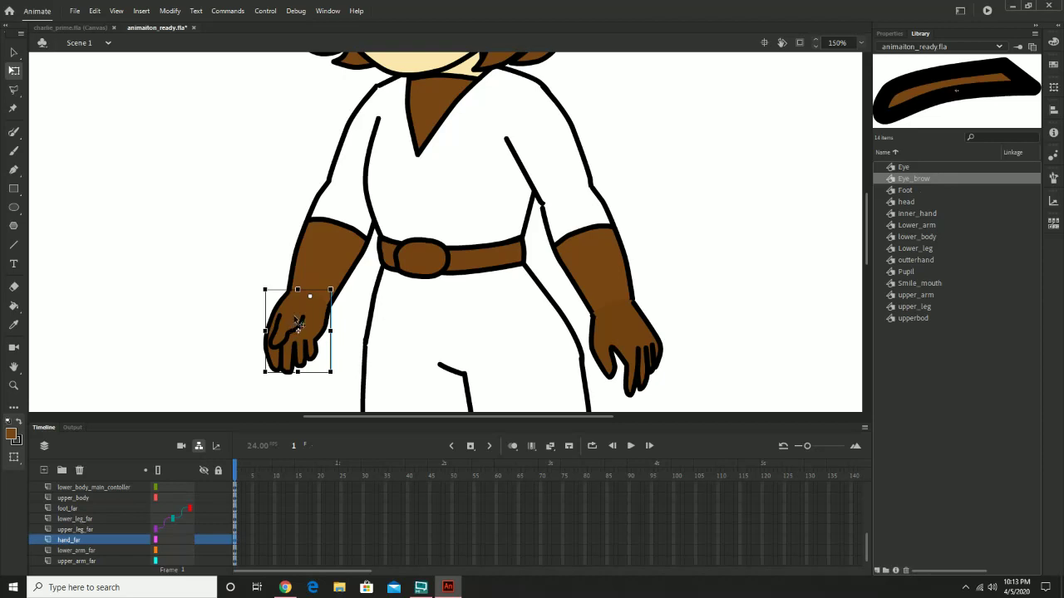
{"action": "left_click", "coordinate": [322, 249]}
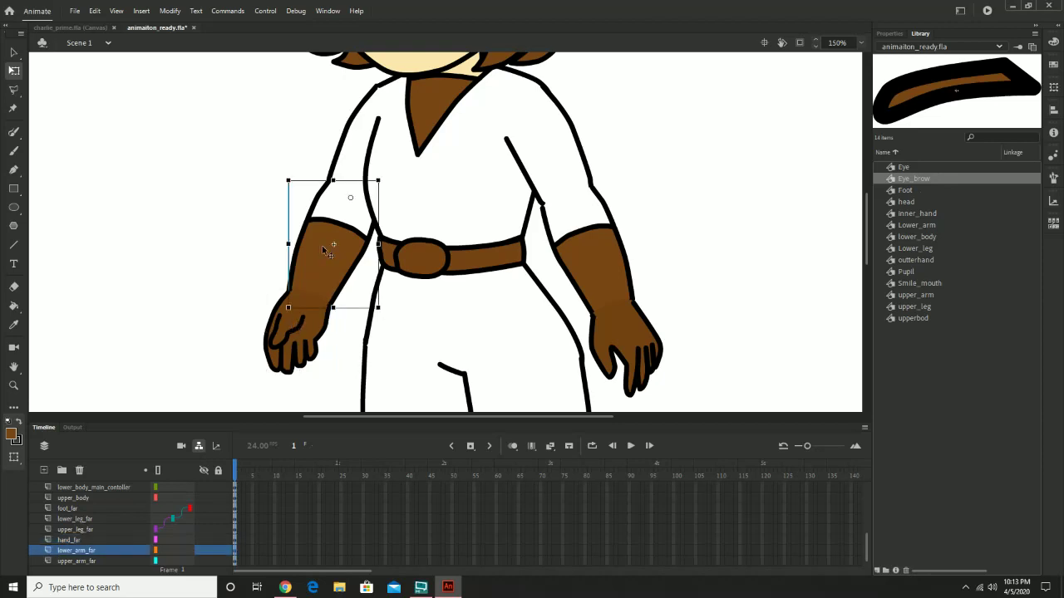
{"action": "left_click", "coordinate": [349, 157]}
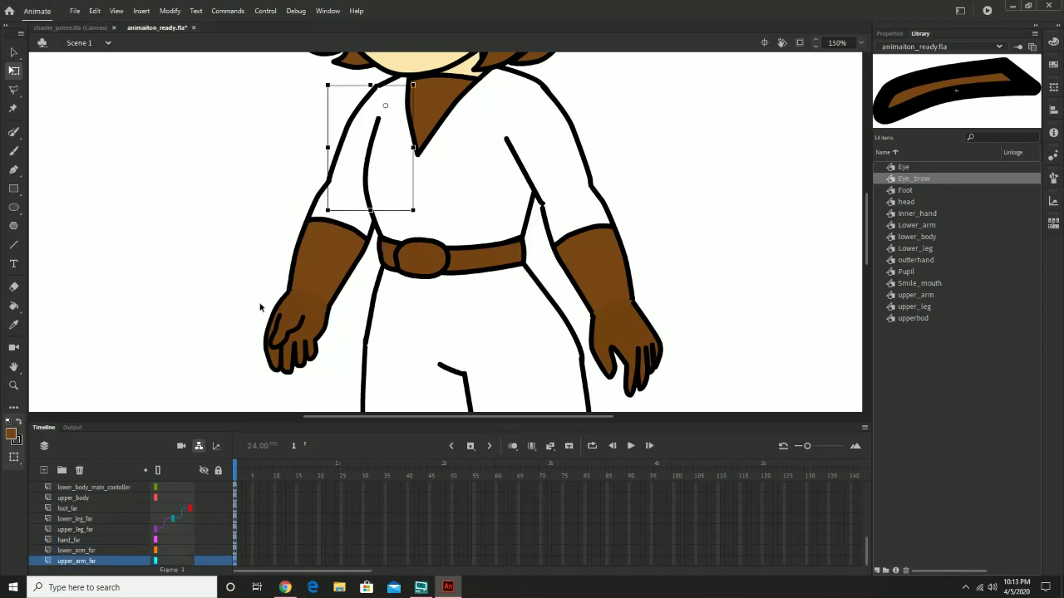
{"action": "left_click_drag", "start_coordinate": [330, 259], "coordinate": [336, 246]}
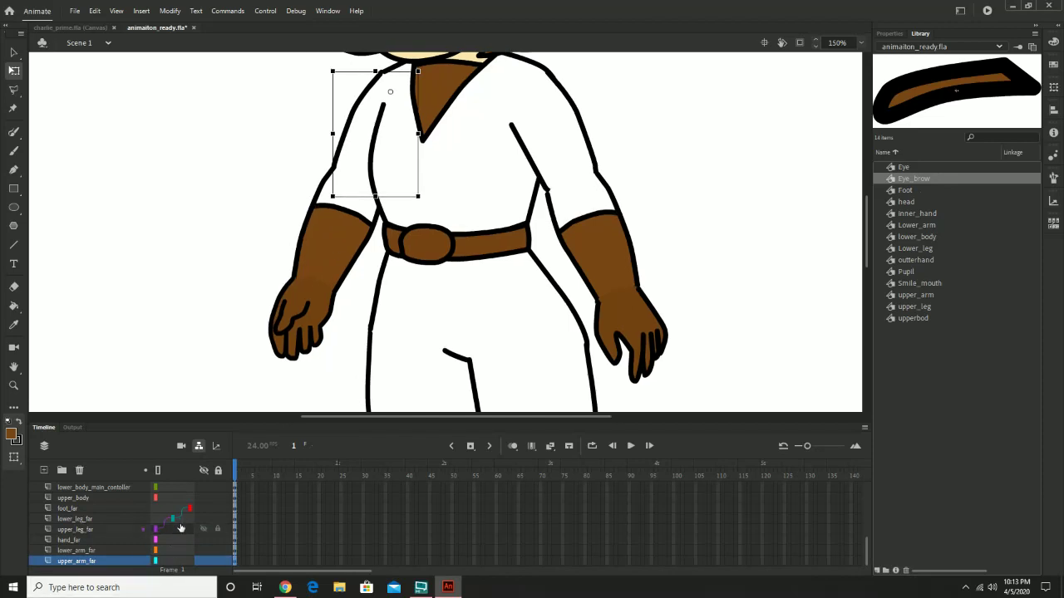
{"action": "left_click", "coordinate": [184, 541]}
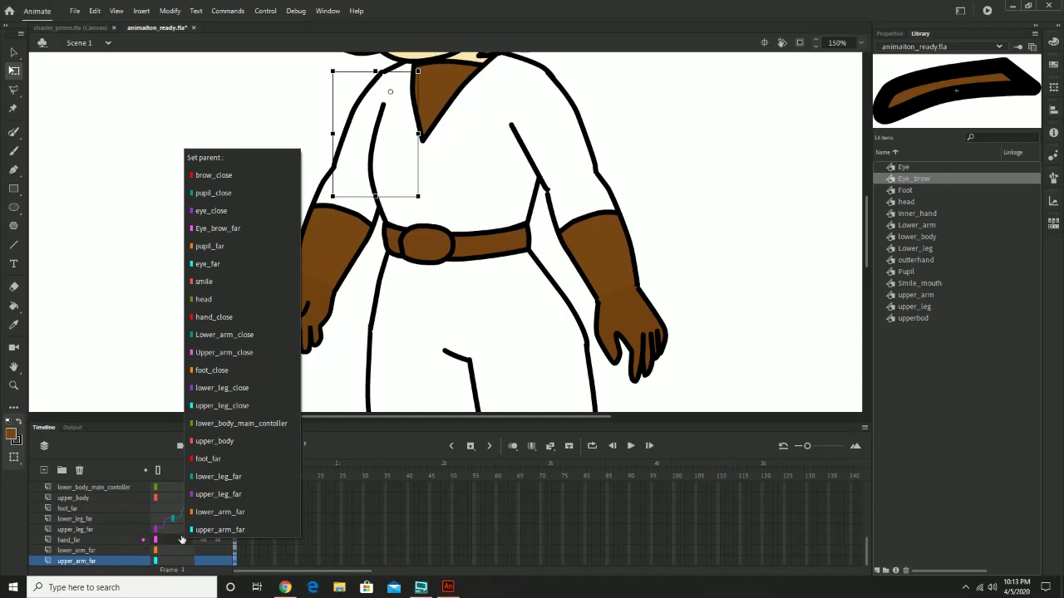
{"action": "left_click", "coordinate": [251, 511]}
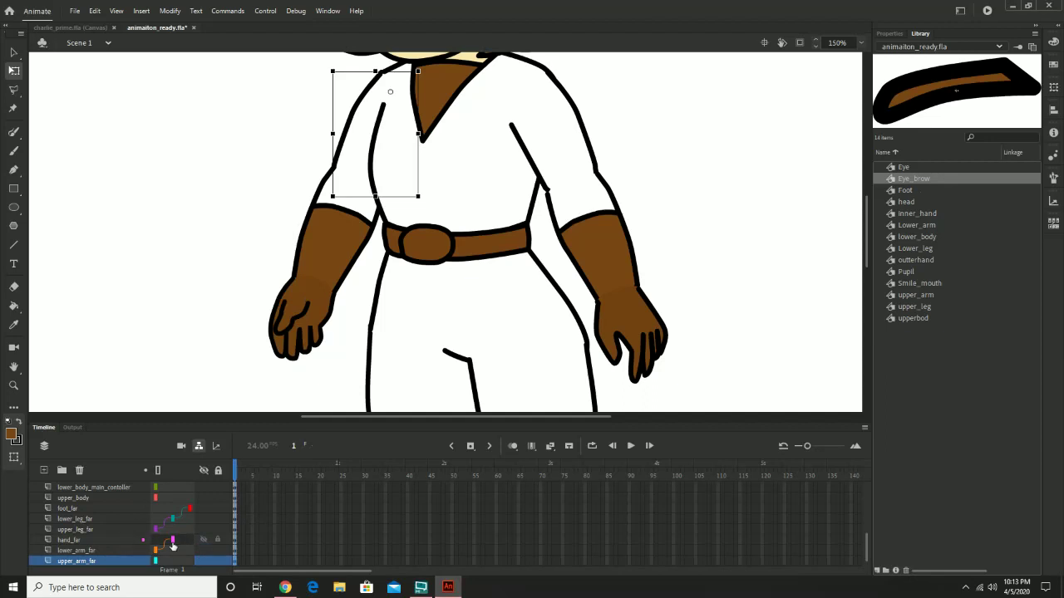
{"action": "left_click", "coordinate": [172, 552]}
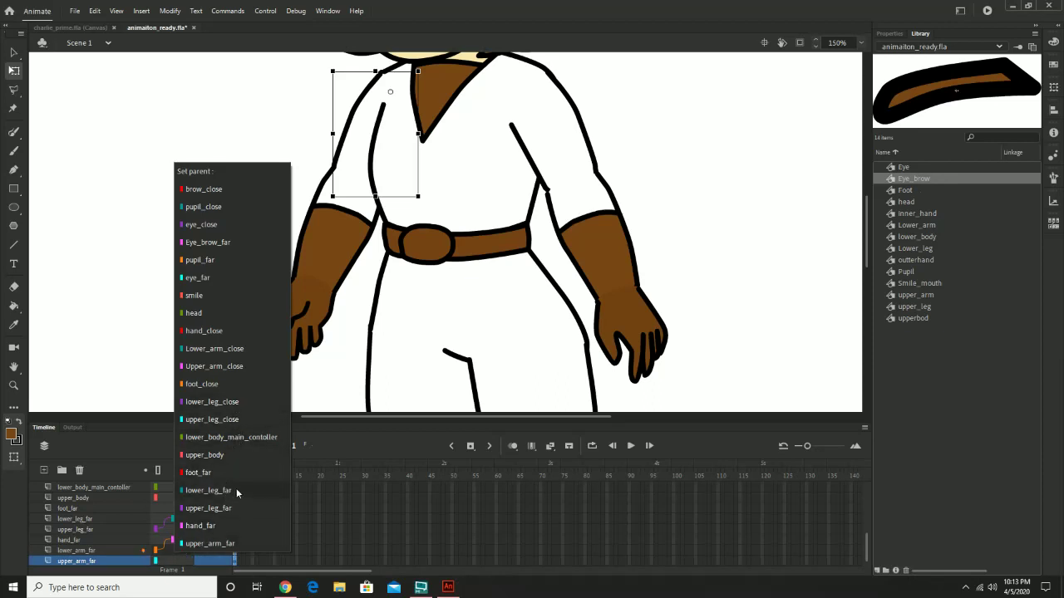
{"action": "left_click", "coordinate": [241, 546]}
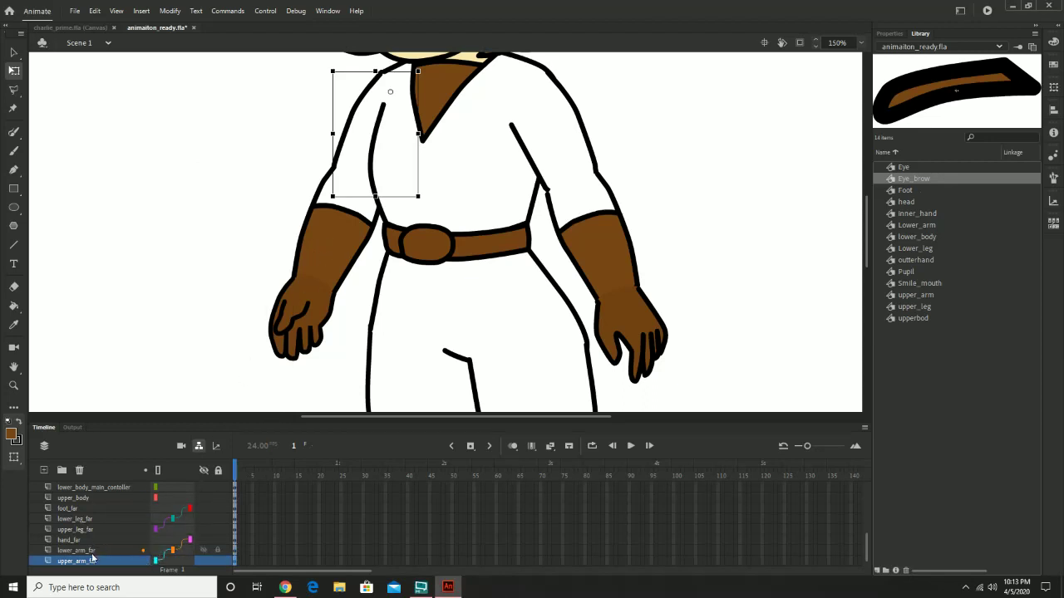
Test the far arm's parenting chain with trial rotations of its parts down to the hand, and undo them
{"action": "left_click", "coordinate": [309, 184]}
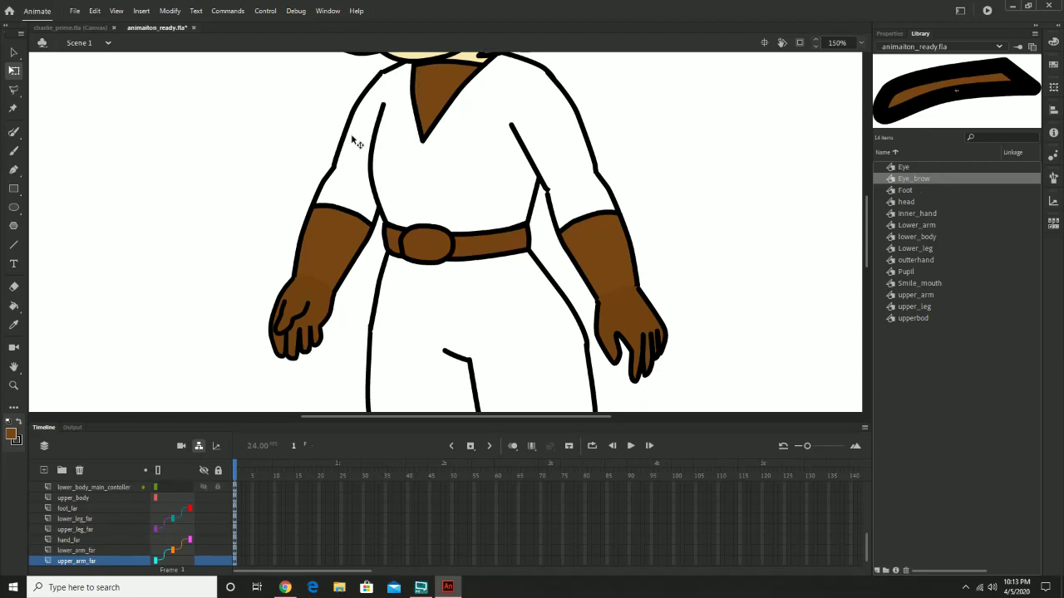
{"action": "left_click", "coordinate": [355, 142]}
{"action": "left_click_drag", "start_coordinate": [332, 204], "coordinate": [339, 229]}
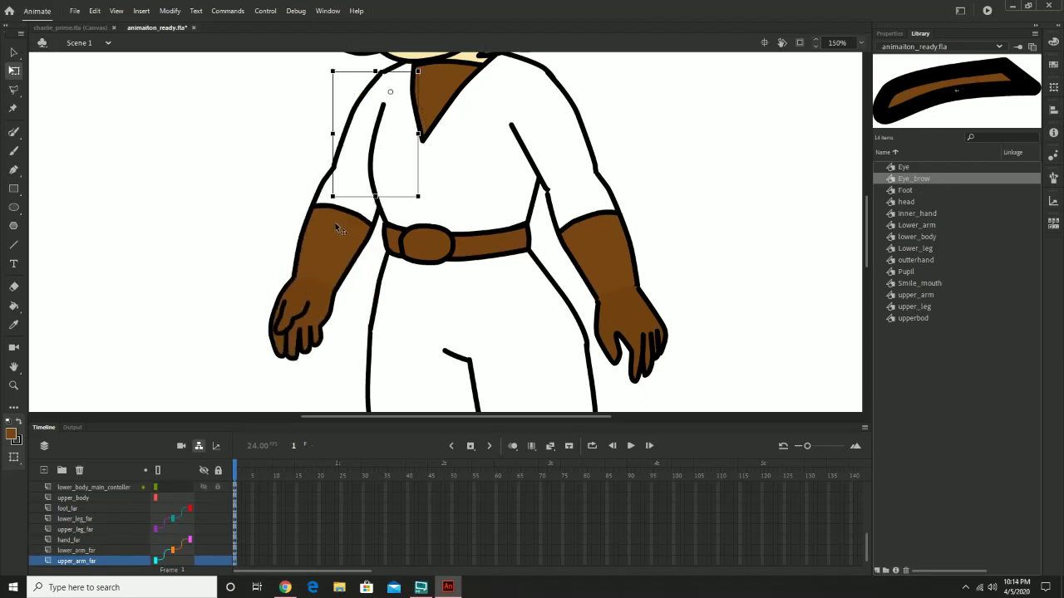
{"action": "left_click", "coordinate": [339, 229]}
{"action": "left_click_drag", "start_coordinate": [292, 304], "coordinate": [309, 374]}
{"action": "left_click", "coordinate": [303, 325]}
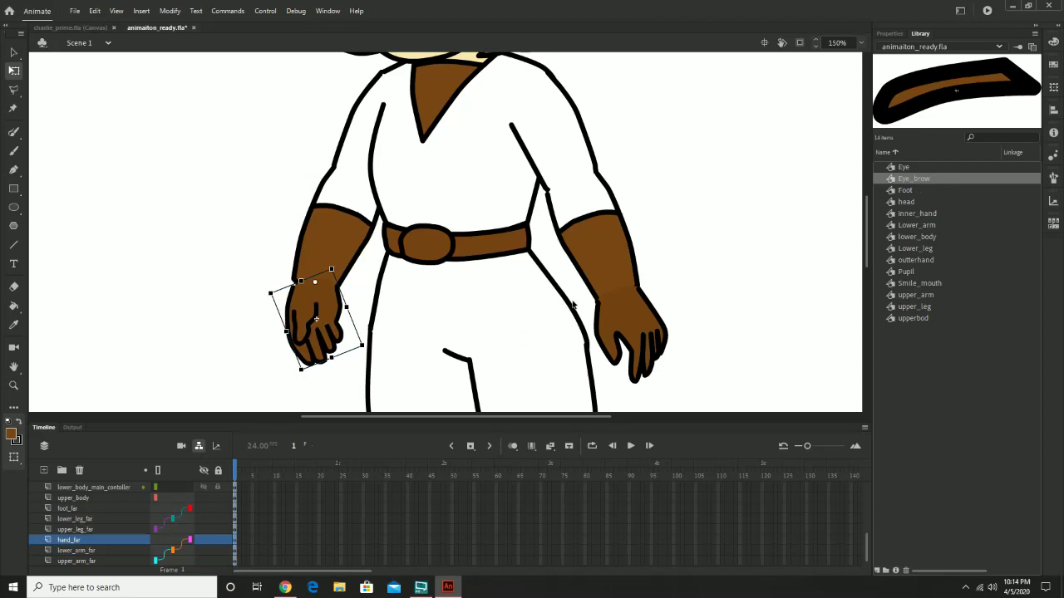
{"action": "key", "text": "ctrl+z"}
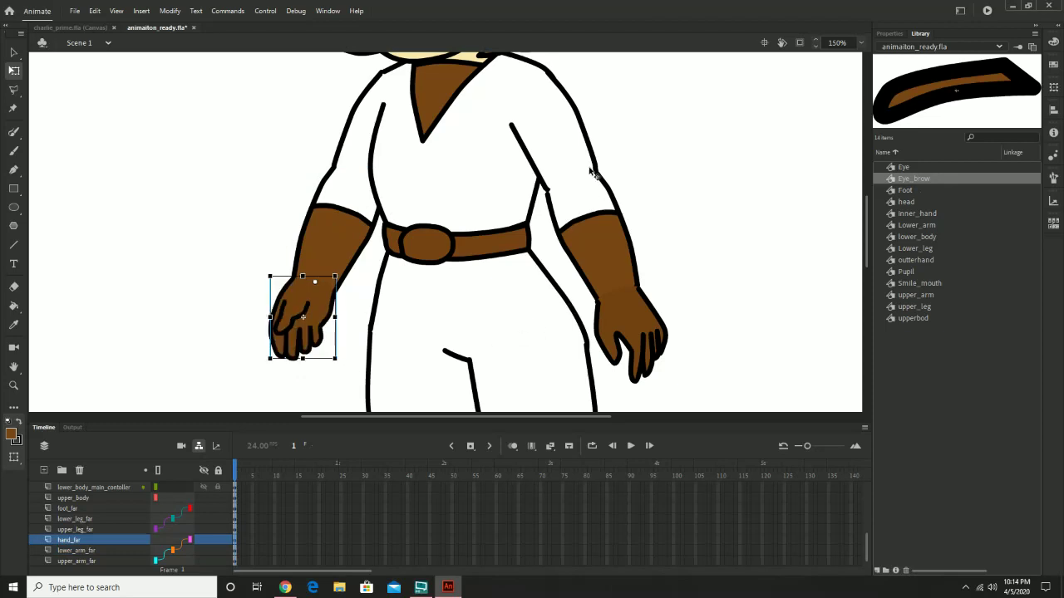
Parent the hand_close layer to Lower_arm_close, and check the link with a test rotation of the near lower arm that is undone
{"action": "left_click", "coordinate": [584, 171]}
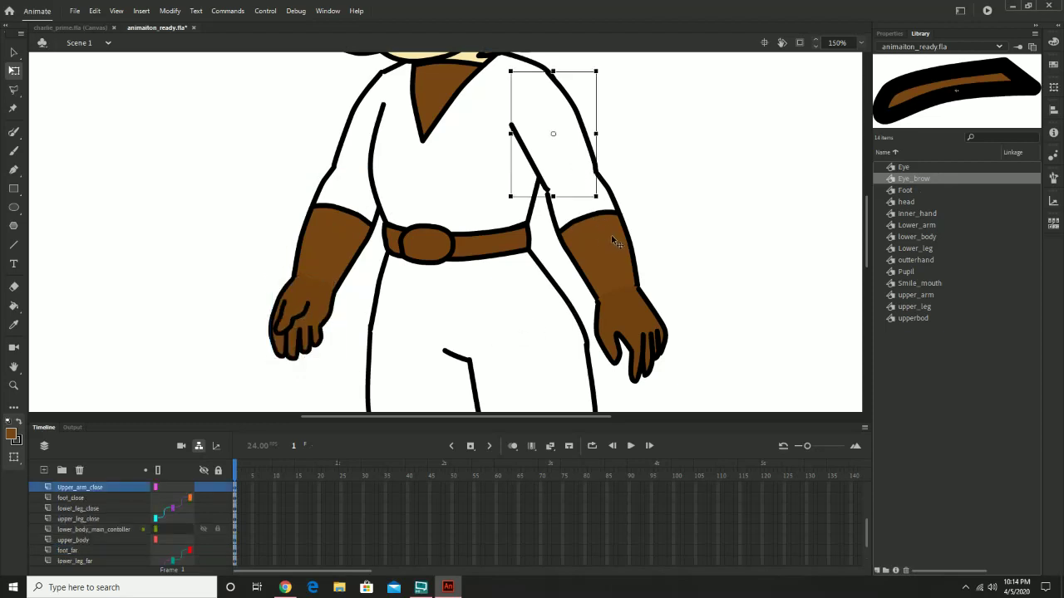
{"action": "scroll", "coordinate": [209, 542], "scroll_direction": "up", "scroll_amount": 2}
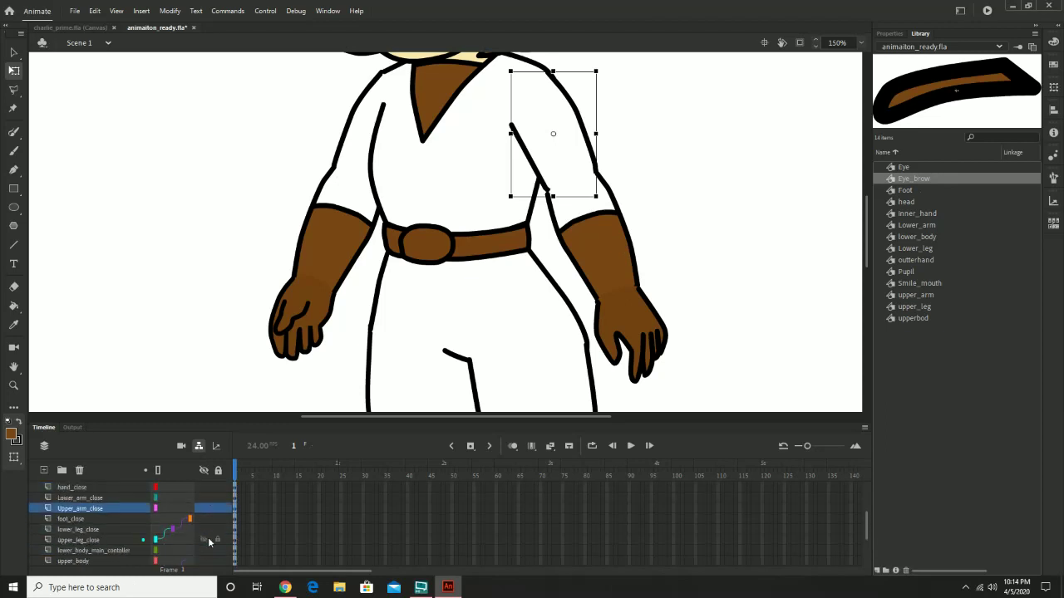
{"action": "left_click", "coordinate": [615, 270]}
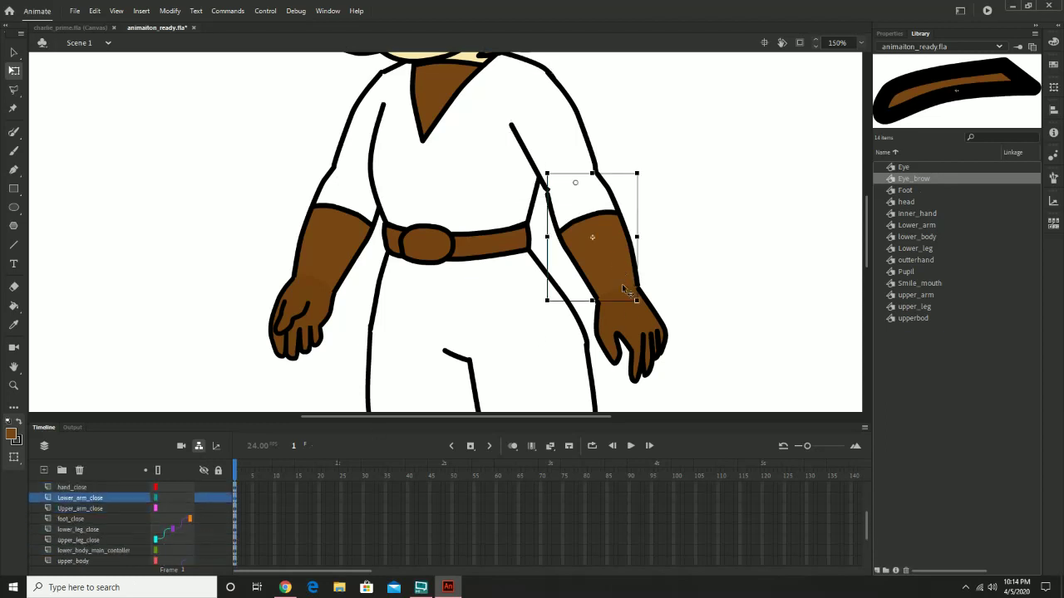
{"action": "left_click", "coordinate": [632, 329]}
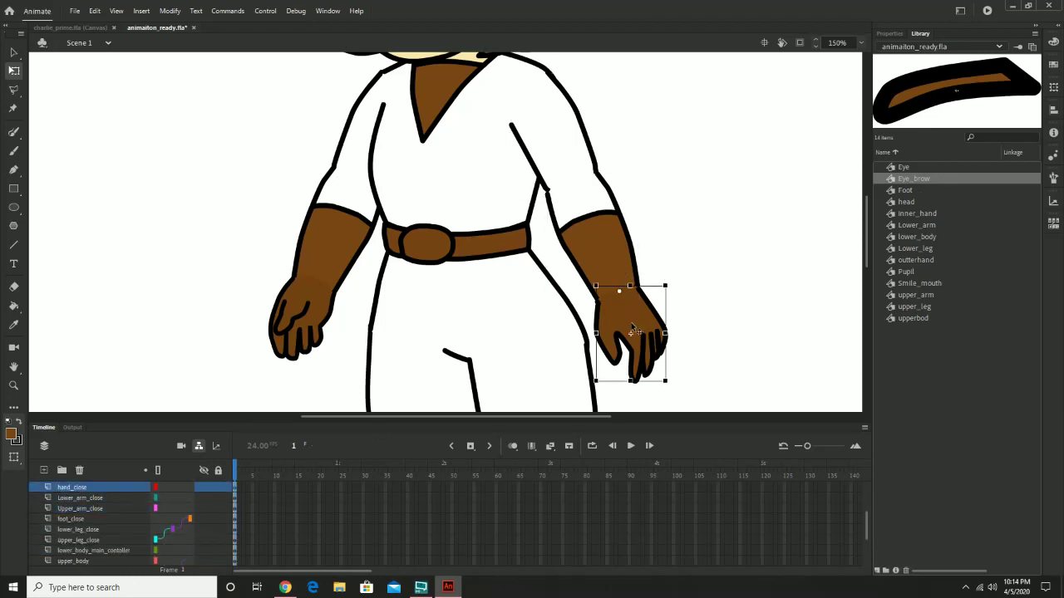
{"action": "left_click", "coordinate": [617, 252]}
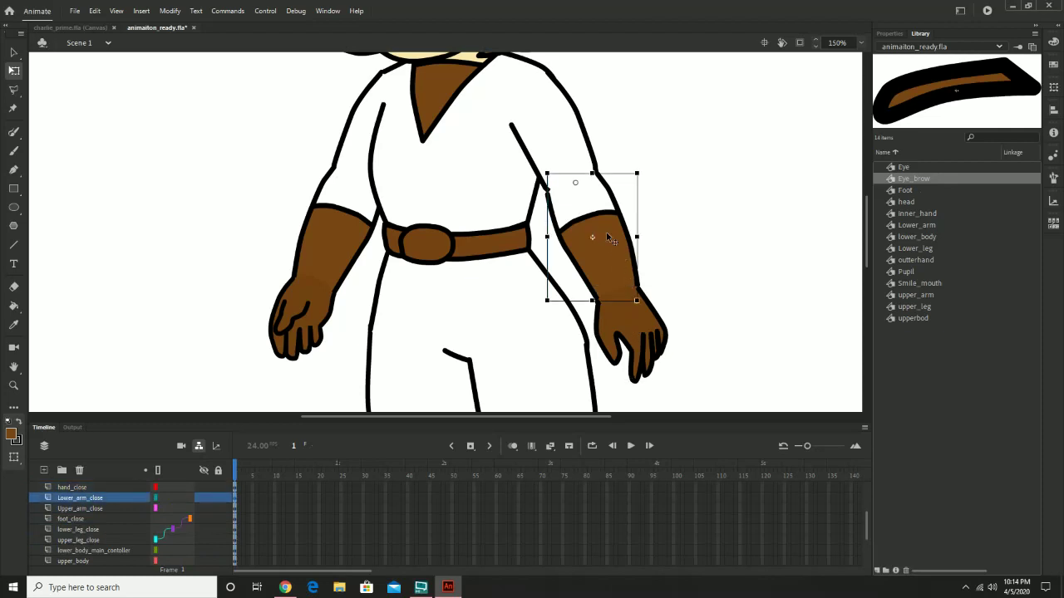
{"action": "left_click", "coordinate": [642, 341]}
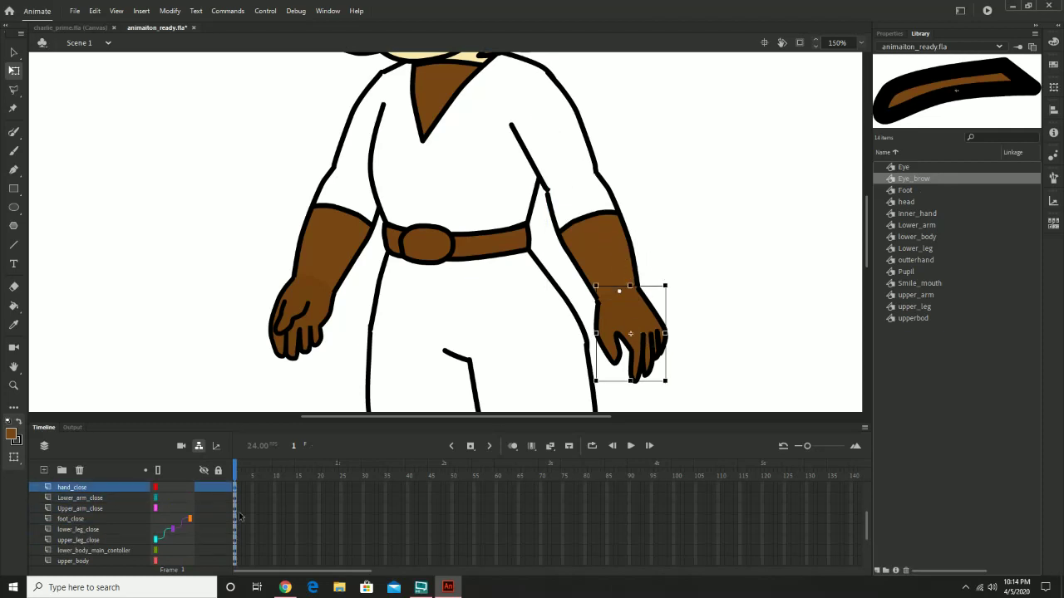
{"action": "left_click", "coordinate": [162, 491]}
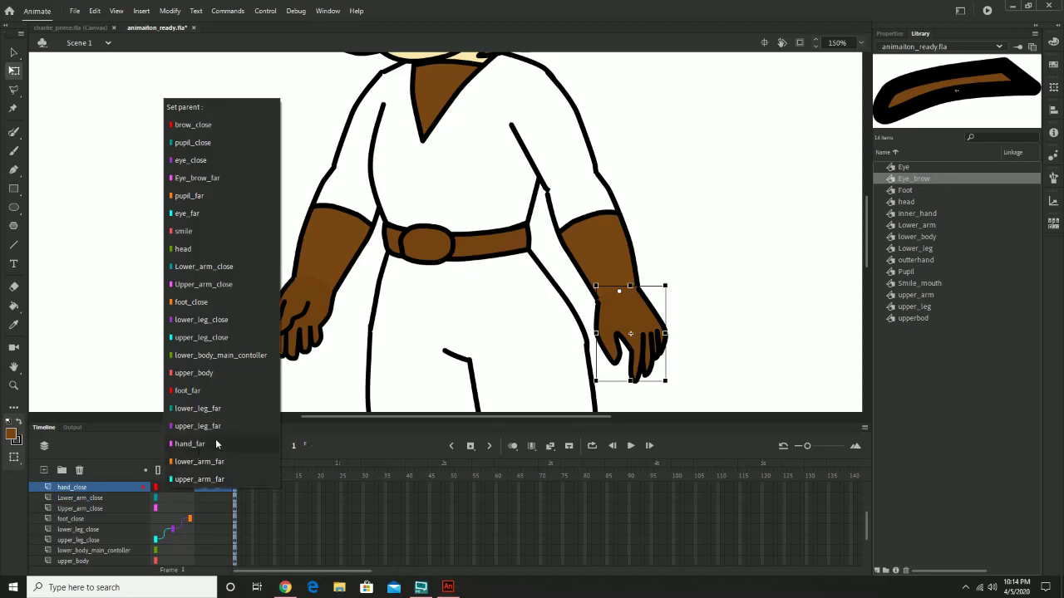
{"action": "left_click", "coordinate": [245, 266]}
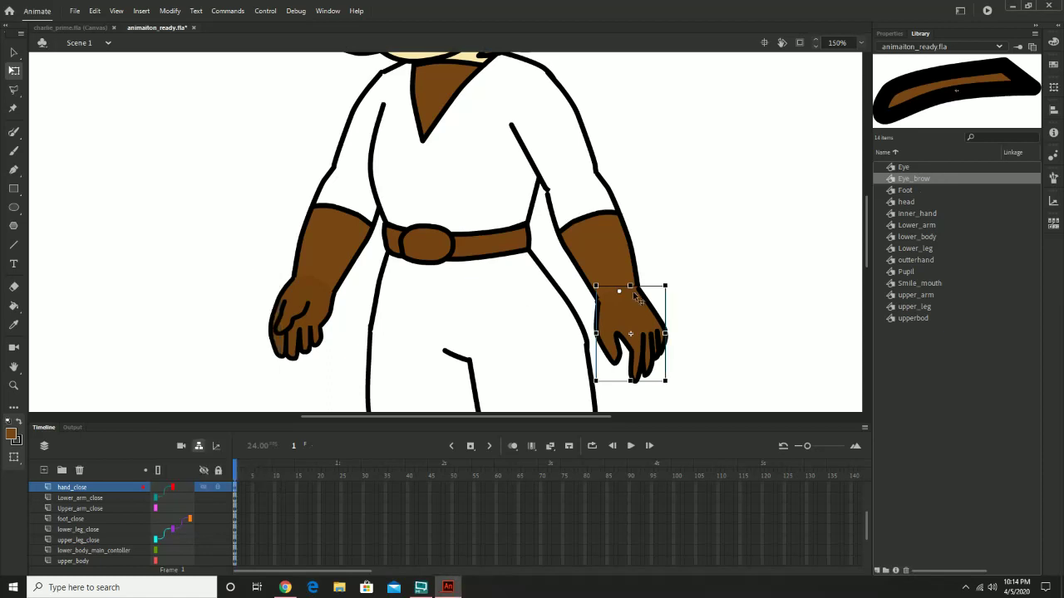
{"action": "left_click", "coordinate": [600, 238]}
{"action": "left_click_drag", "start_coordinate": [646, 174], "coordinate": [665, 219]}
{"action": "key", "text": "ctrl+z"}
Parent the Lower_arm_close layer to Upper_arm_close
{"action": "left_click", "coordinate": [572, 134]}
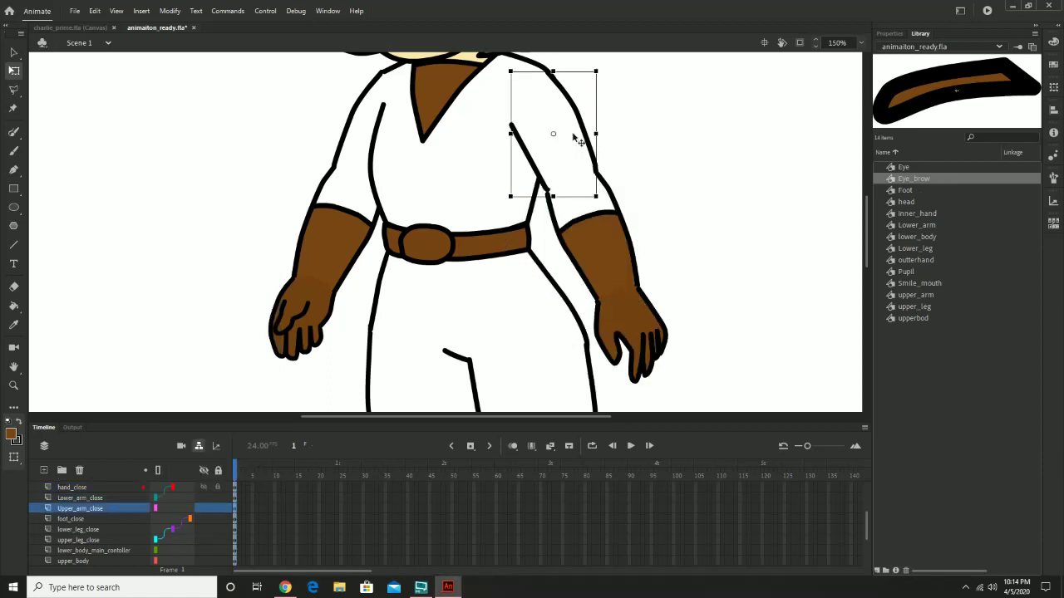
{"action": "left_click", "coordinate": [603, 232]}
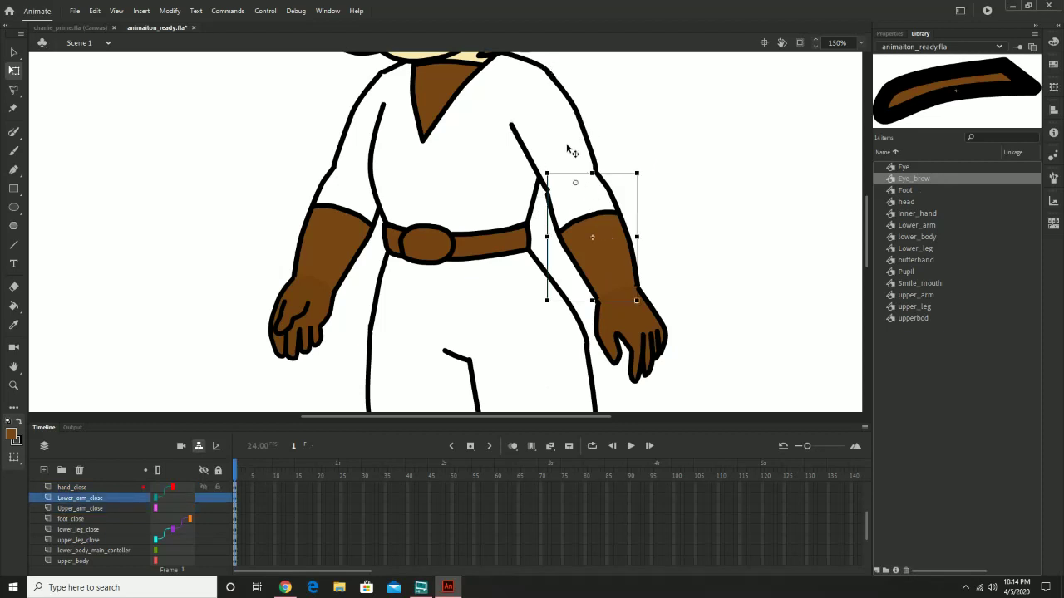
{"action": "left_click", "coordinate": [572, 152]}
{"action": "left_click", "coordinate": [606, 241]}
{"action": "left_click", "coordinate": [165, 501]}
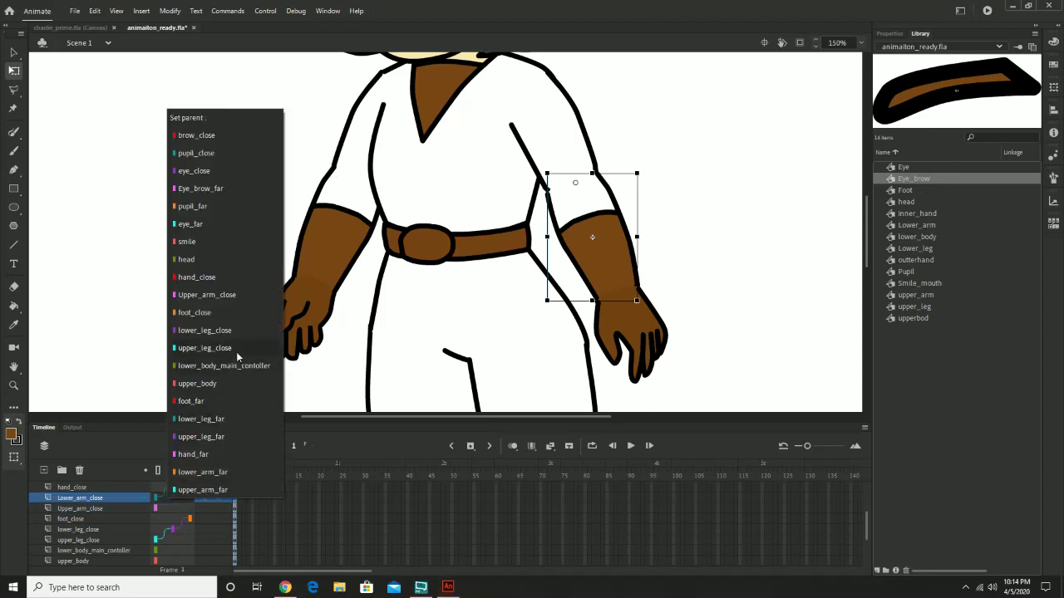
{"action": "left_click", "coordinate": [234, 296]}
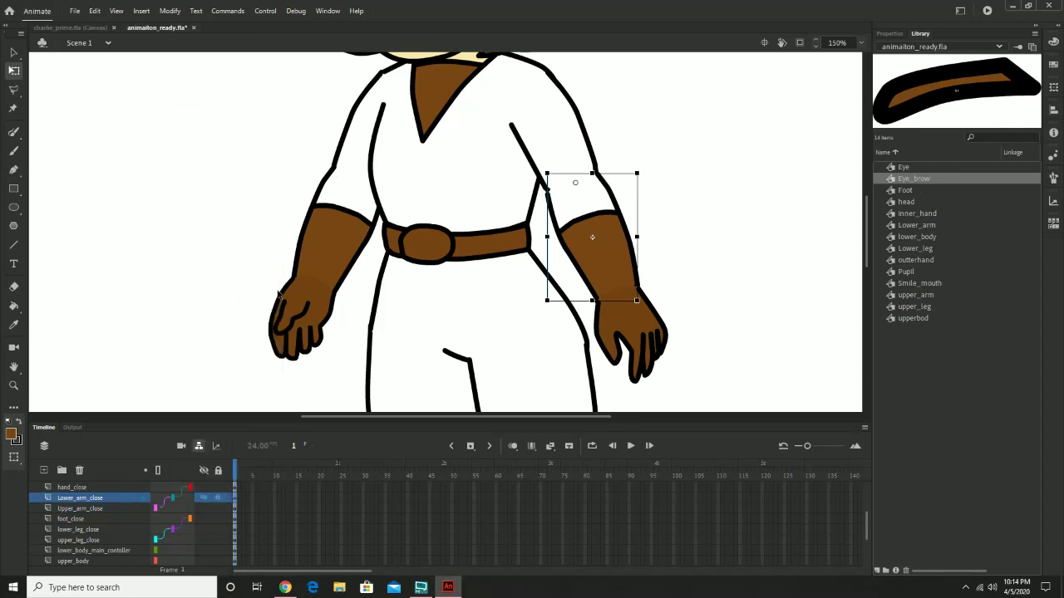
Move the near upper arm's transformation point up to the shoulder joint, and check the arm chain with test rotations that are undone
{"action": "left_click", "coordinate": [573, 134]}
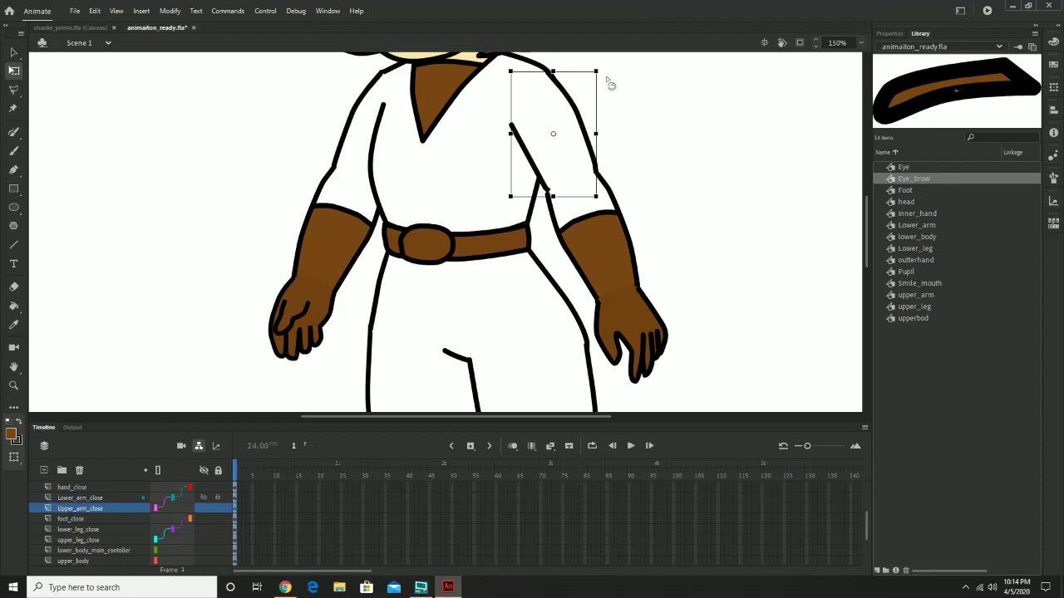
{"action": "mouse_move", "coordinate": [609, 79]}
{"action": "left_mouse_down"}
{"action": "mouse_move", "coordinate": [629, 108]}
{"action": "mouse_move", "coordinate": [616, 67]}
{"action": "left_mouse_up"}
{"action": "key", "text": "ctrl+z"}
{"action": "left_click_drag", "start_coordinate": [606, 75], "coordinate": [632, 75]}
{"action": "left_click_drag", "start_coordinate": [601, 78], "coordinate": [622, 106]}
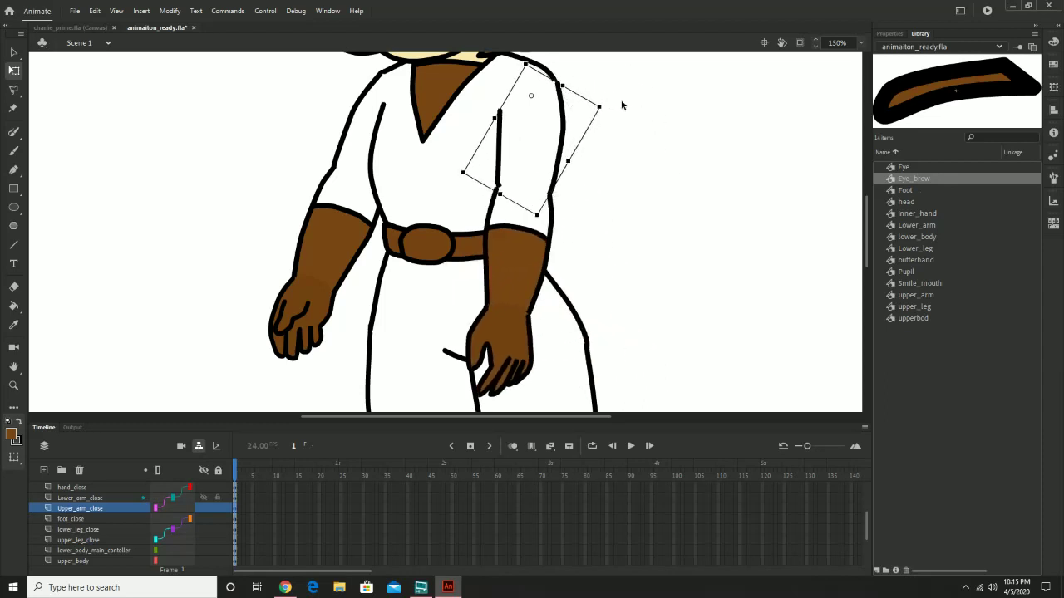
{"action": "key", "text": "ctrl+z"}
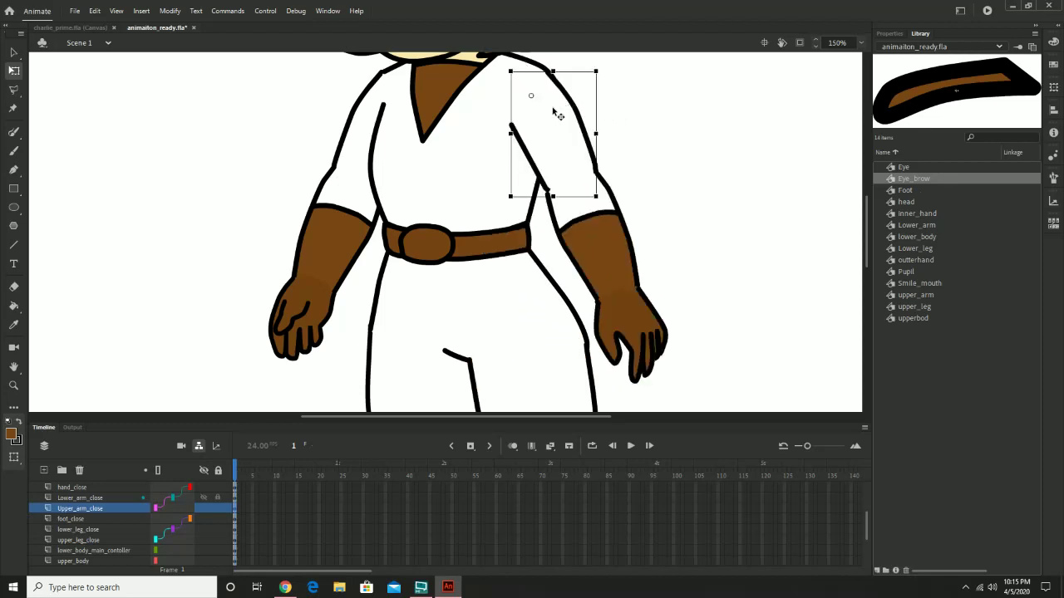
{"action": "left_click_drag", "start_coordinate": [539, 104], "coordinate": [544, 209]}
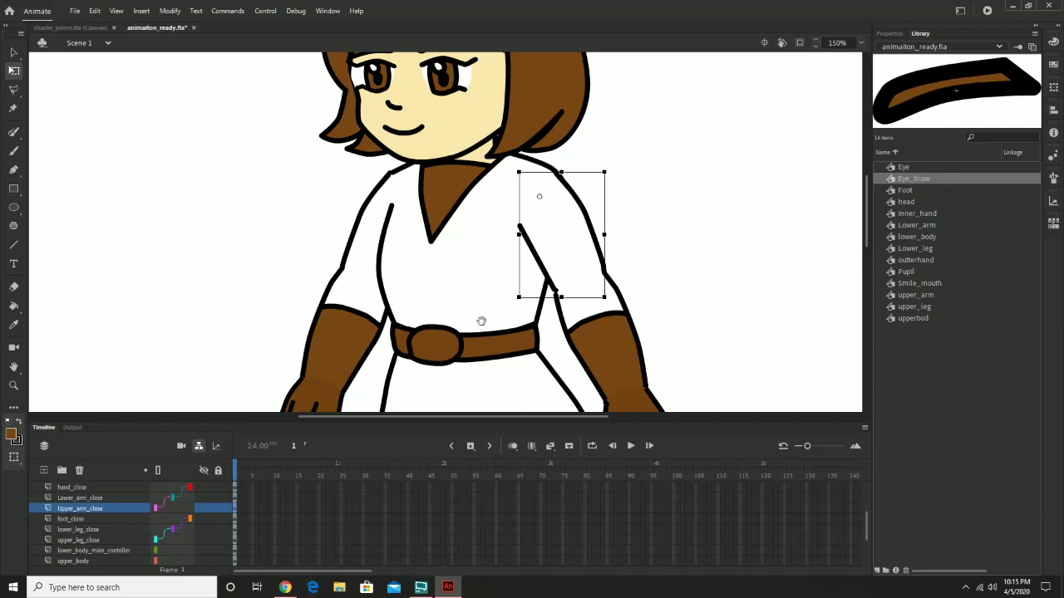
{"action": "left_click_drag", "start_coordinate": [481, 321], "coordinate": [481, 221]}
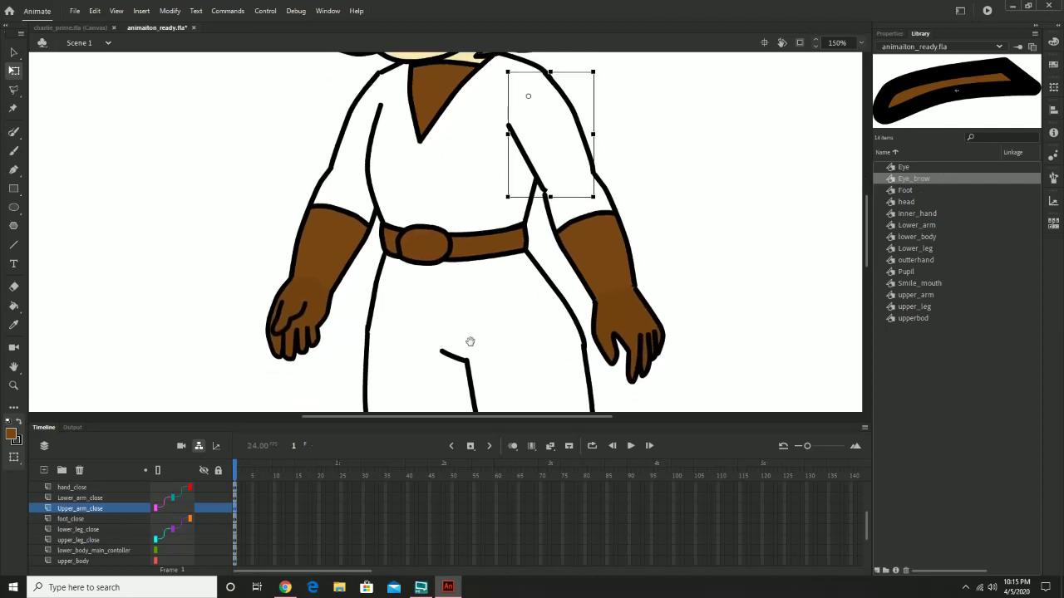
{"action": "left_click_drag", "start_coordinate": [467, 344], "coordinate": [462, 229]}
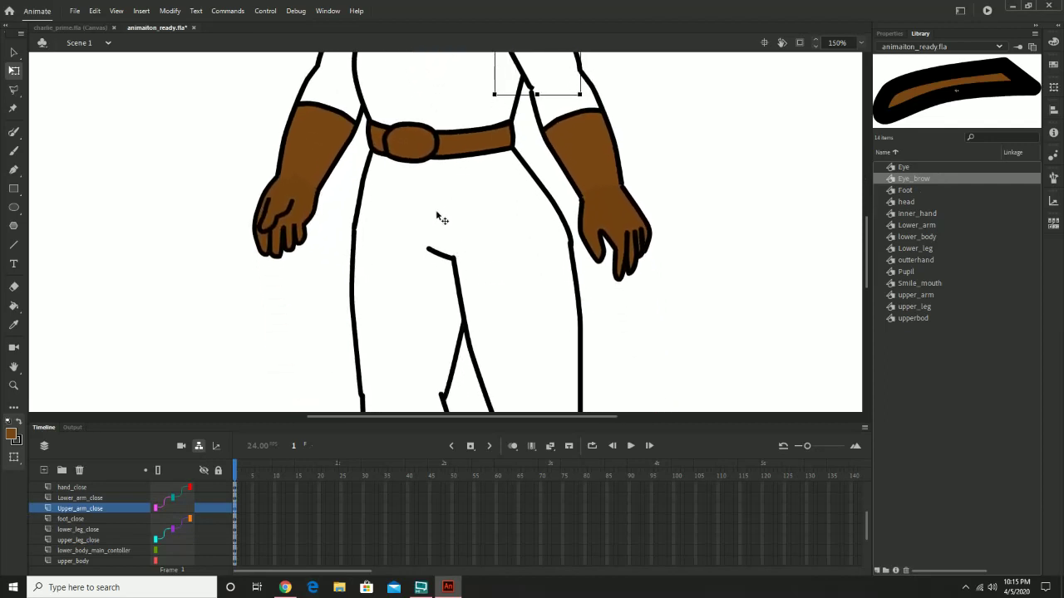
{"action": "left_click_drag", "start_coordinate": [465, 151], "coordinate": [463, 252]}
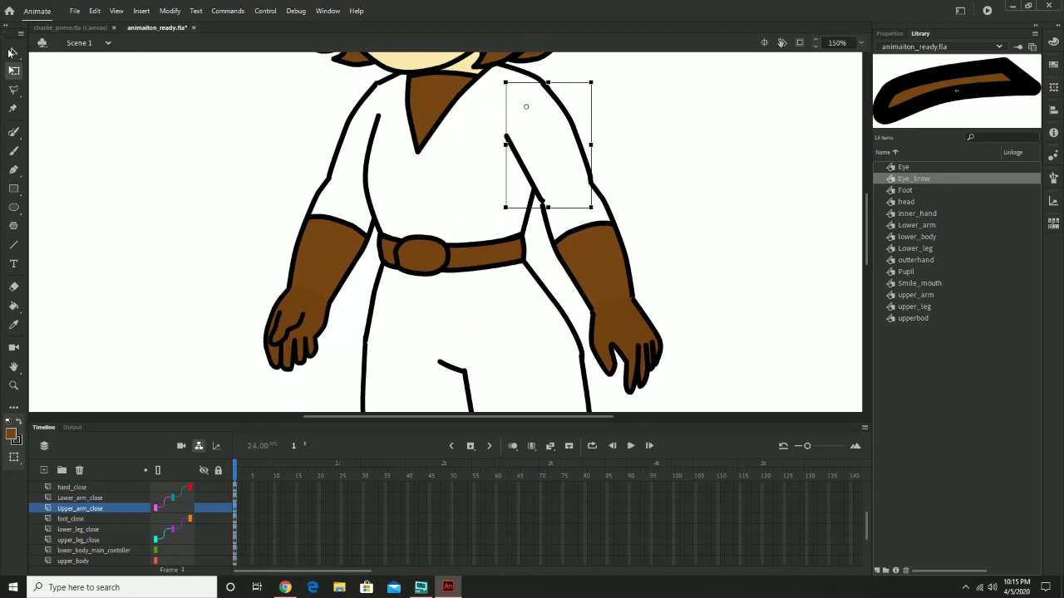
Parent the upper_leg_far layer to lower_body_main_contoller
{"action": "left_click", "coordinate": [13, 52]}
{"action": "scroll", "coordinate": [420, 283], "scroll_direction": "down", "scroll_amount": 5}
{"action": "left_click", "coordinate": [359, 306]}
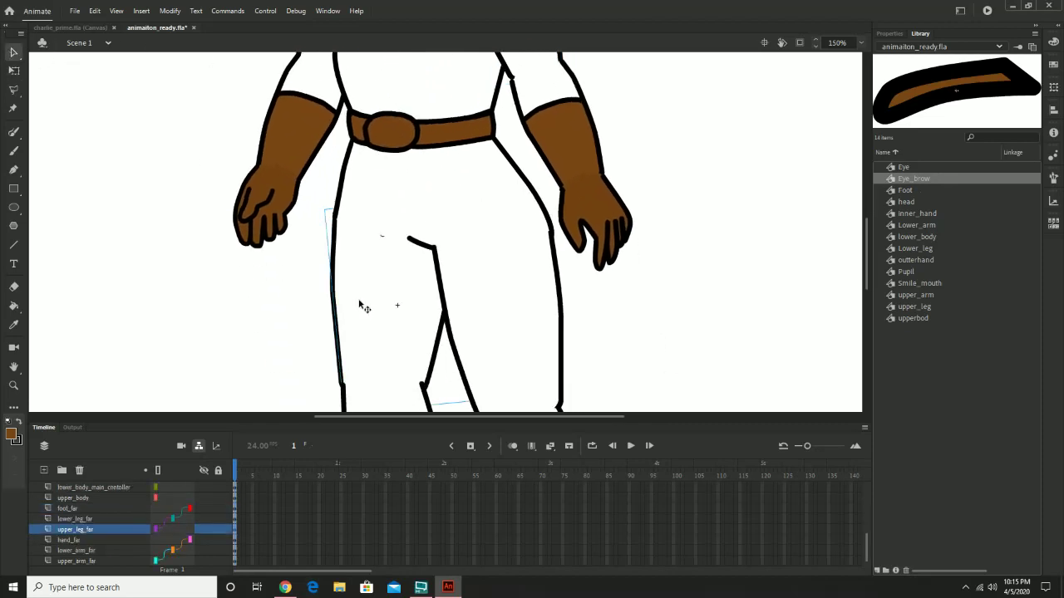
{"action": "left_click", "coordinate": [515, 271]}
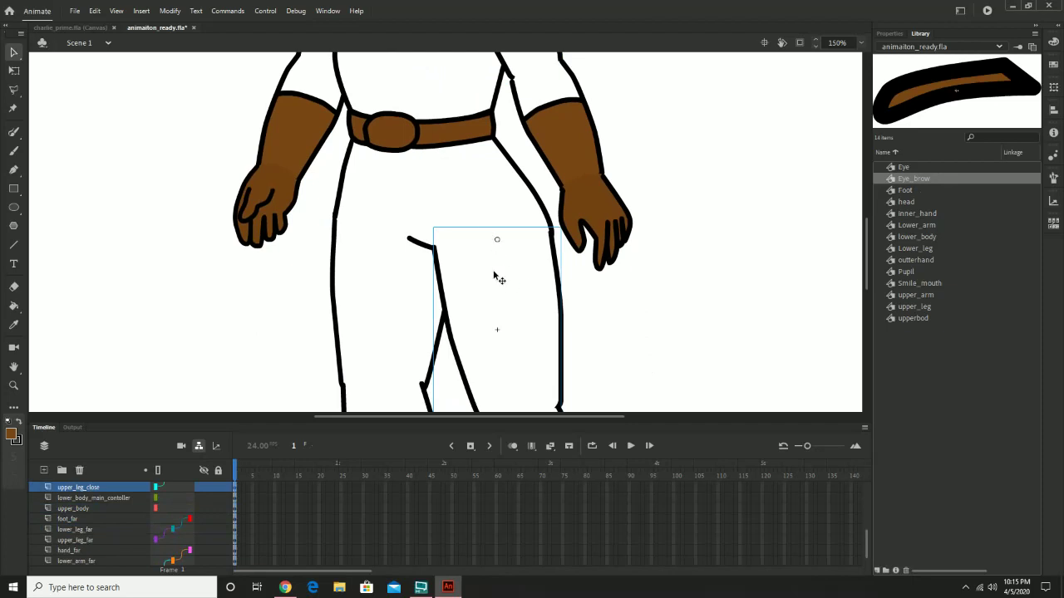
{"action": "left_click", "coordinate": [430, 209]}
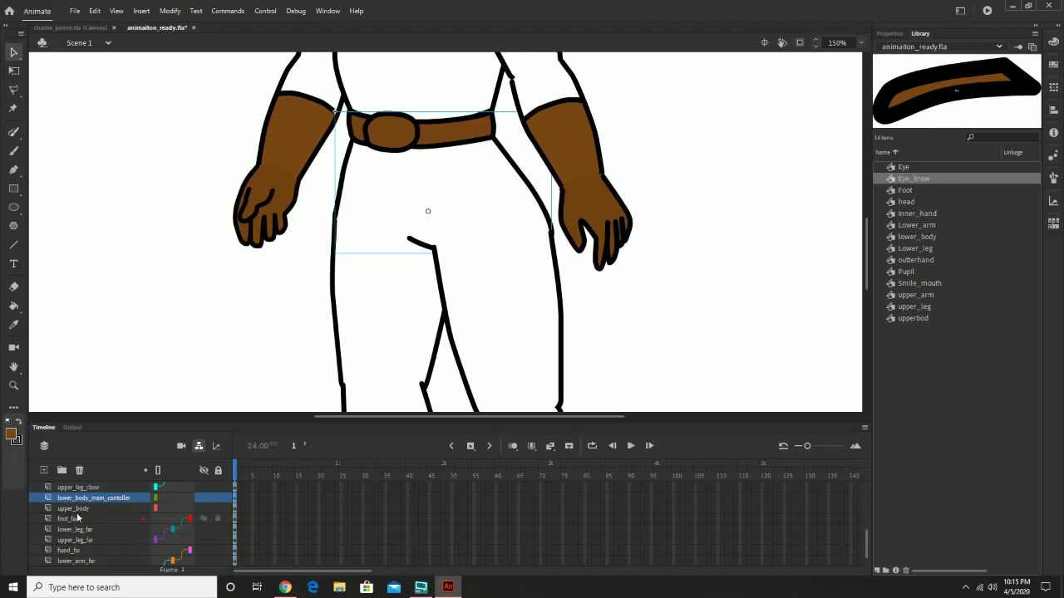
{"action": "scroll", "coordinate": [110, 554], "scroll_direction": "down", "scroll_amount": 1}
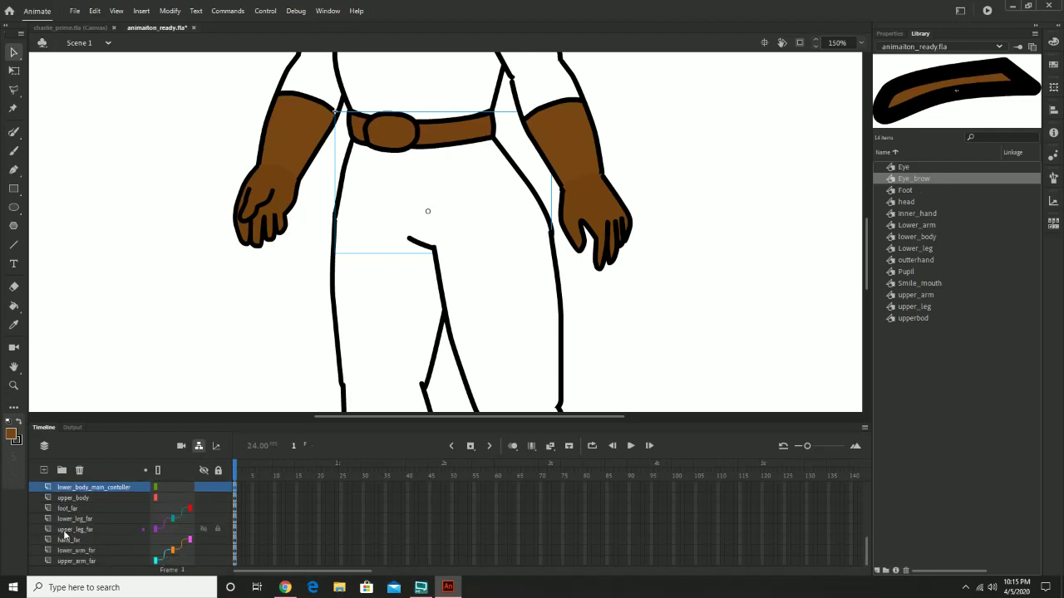
{"action": "left_click", "coordinate": [75, 529]}
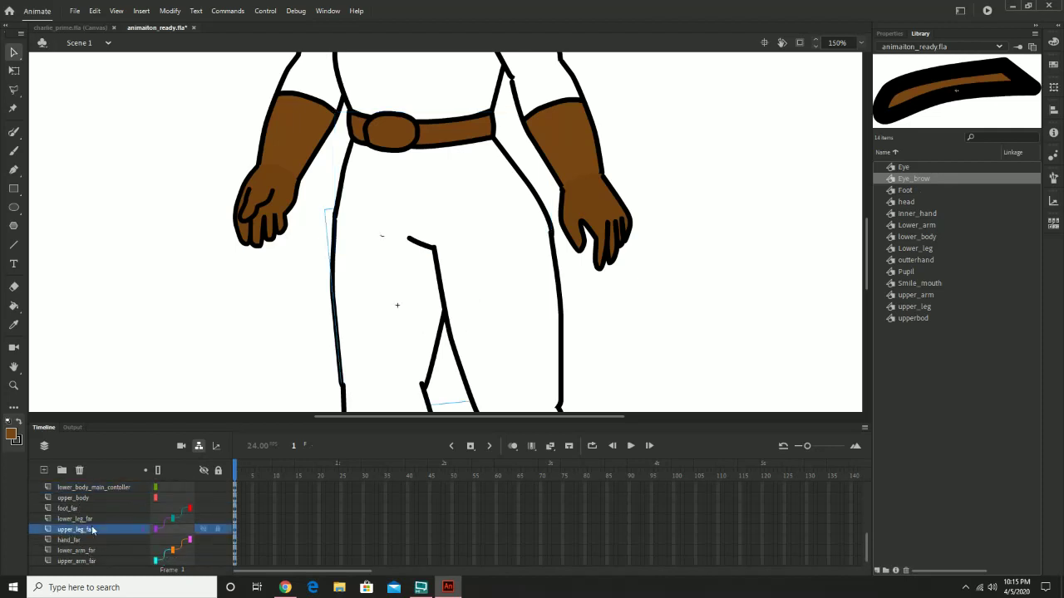
{"action": "left_click", "coordinate": [170, 532]}
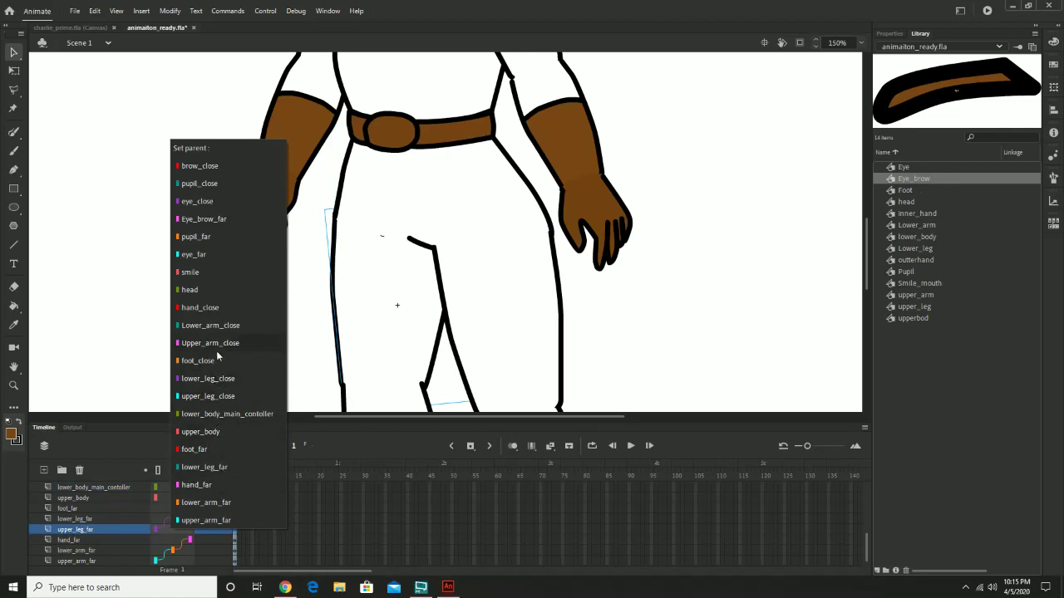
{"action": "left_click", "coordinate": [240, 415]}
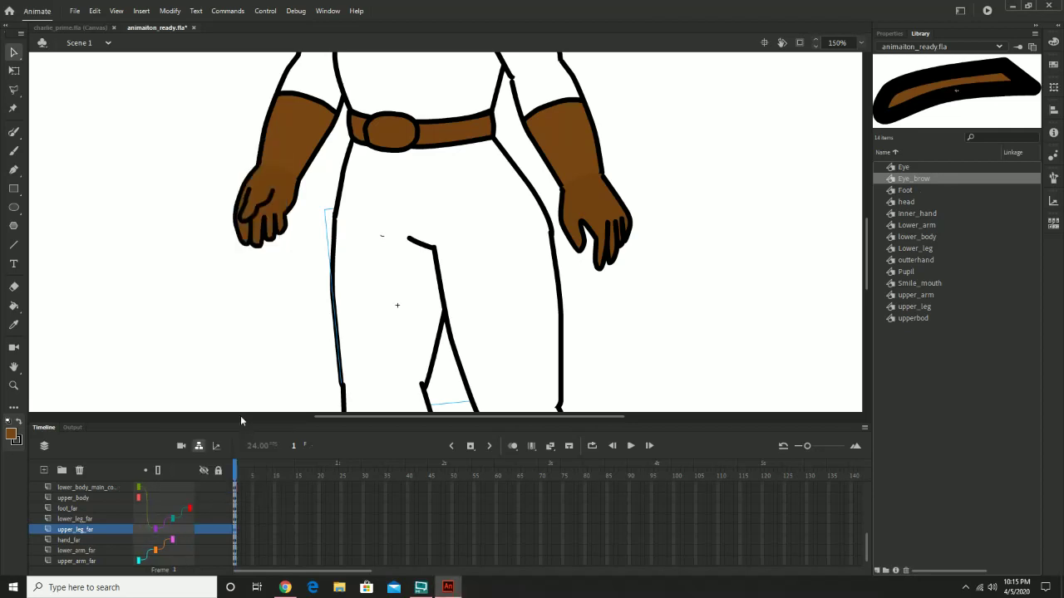
Parent the upper_leg_close layer to lower_body_main_contoller, and check the leg links with a test move of the lower body that is undone
{"action": "left_click", "coordinate": [520, 351]}
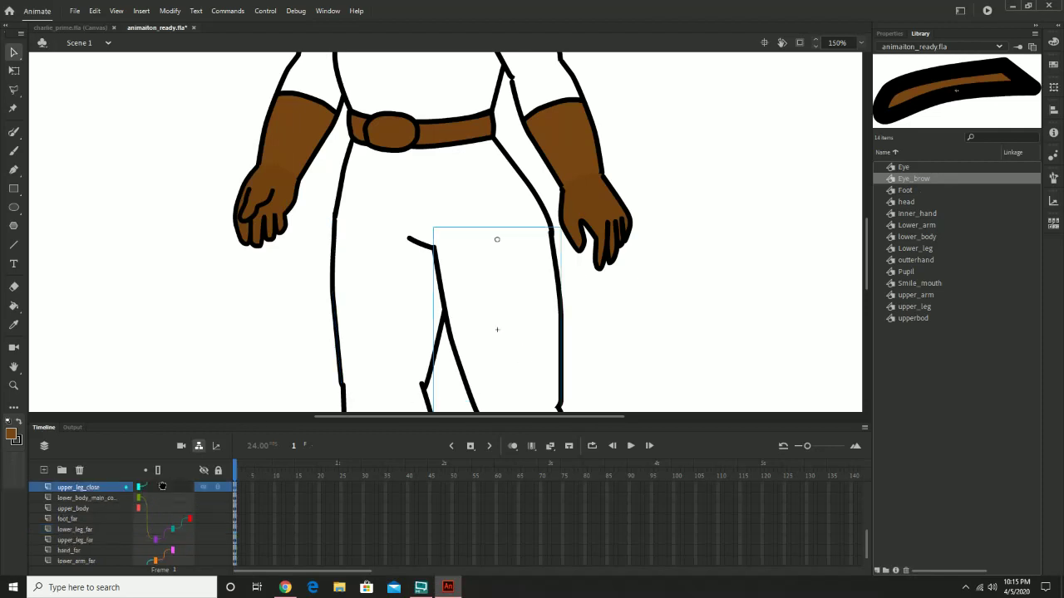
{"action": "left_click", "coordinate": [163, 487]}
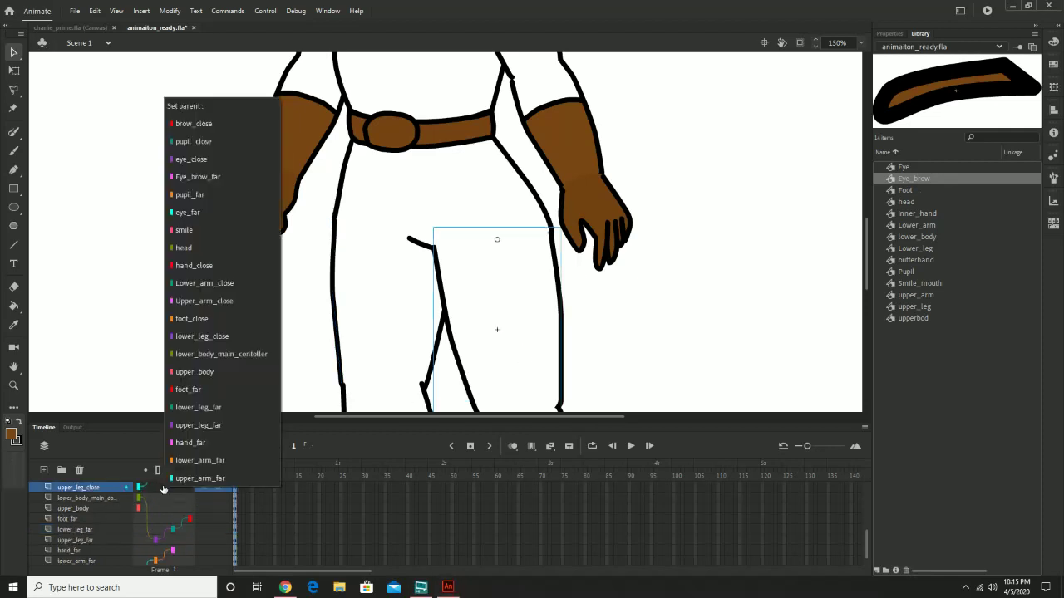
{"action": "left_click", "coordinate": [258, 358]}
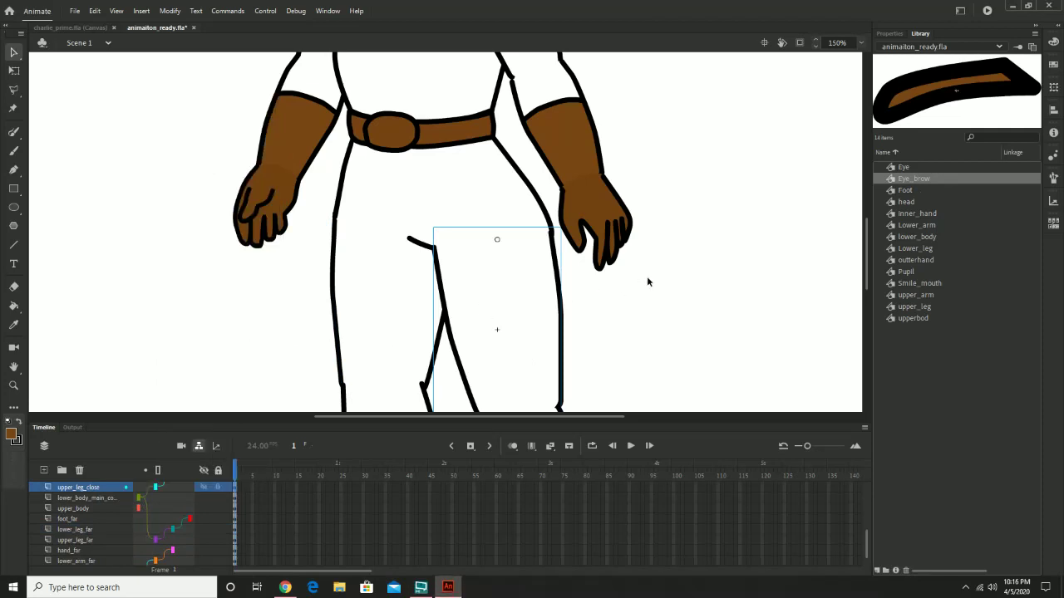
{"action": "left_click", "coordinate": [462, 210]}
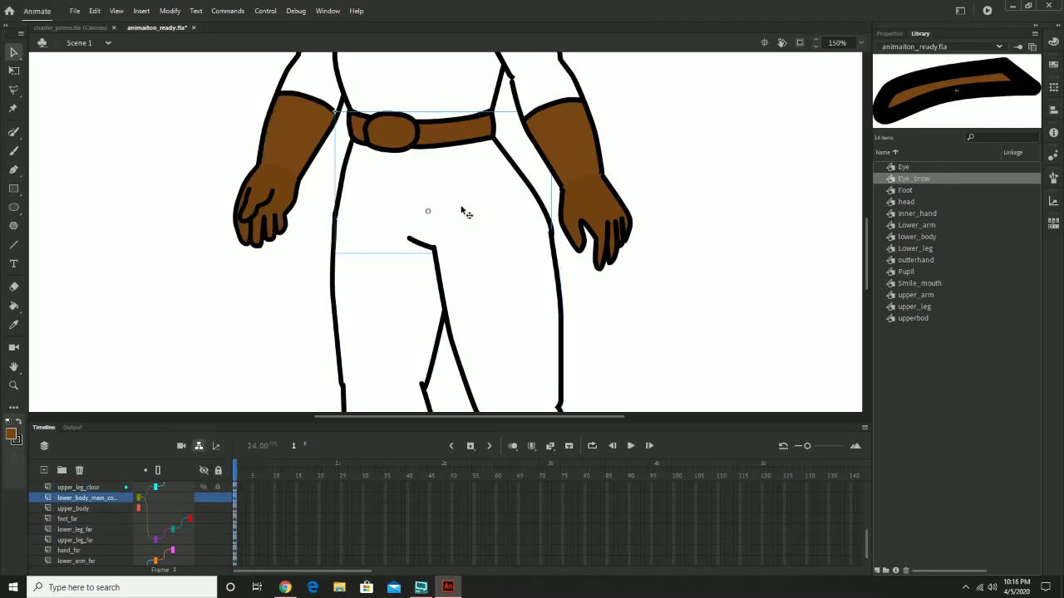
{"action": "left_click_drag", "start_coordinate": [482, 204], "coordinate": [391, 220]}
{"action": "key", "text": "ctrl+z"}
Parent the Upper_arm_close layer to upper_body
{"action": "left_click_drag", "start_coordinate": [473, 148], "coordinate": [446, 344]}
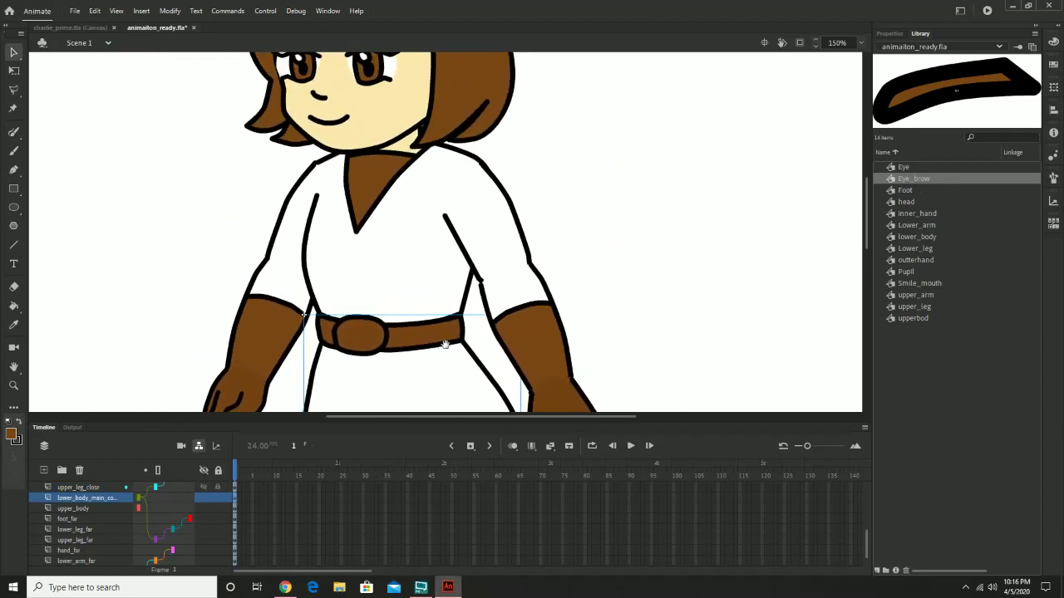
{"action": "left_click_drag", "start_coordinate": [474, 214], "coordinate": [491, 230]}
{"action": "left_click", "coordinate": [496, 236]}
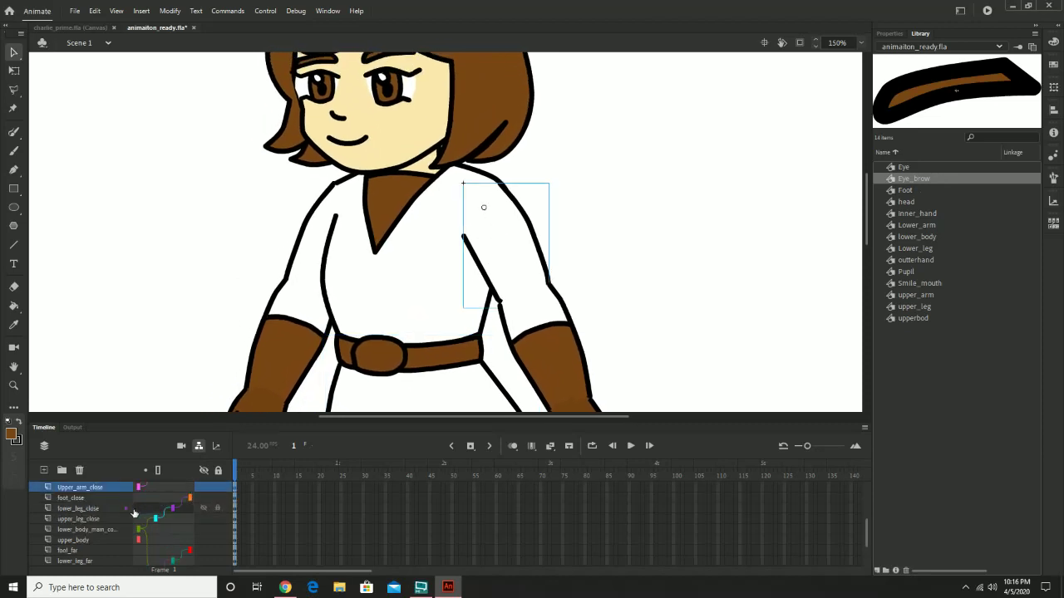
{"action": "left_click", "coordinate": [374, 291]}
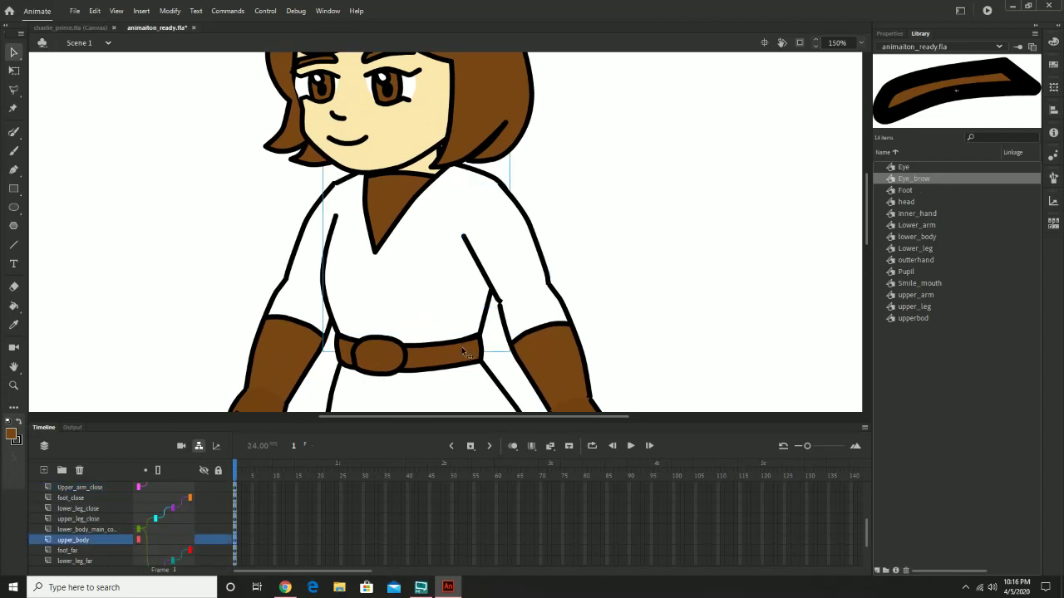
{"action": "left_click", "coordinate": [524, 249]}
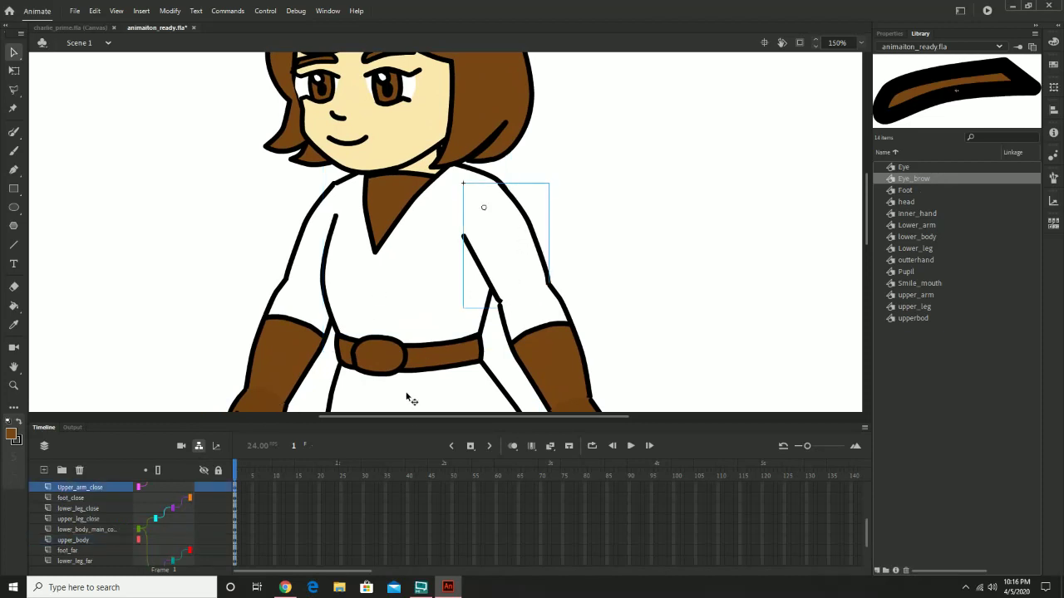
{"action": "left_click", "coordinate": [146, 491]}
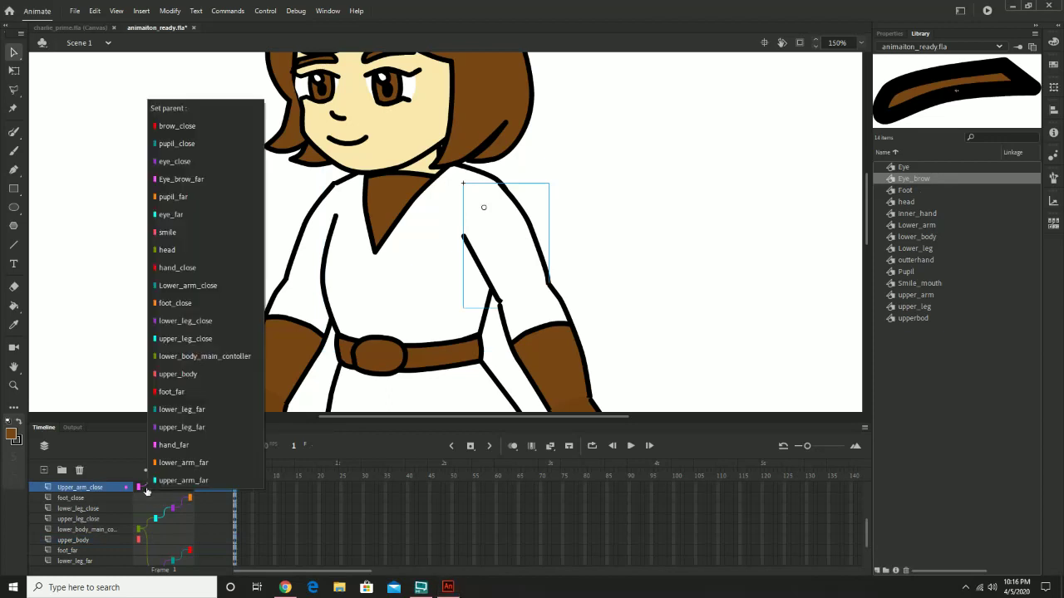
{"action": "left_click", "coordinate": [185, 376]}
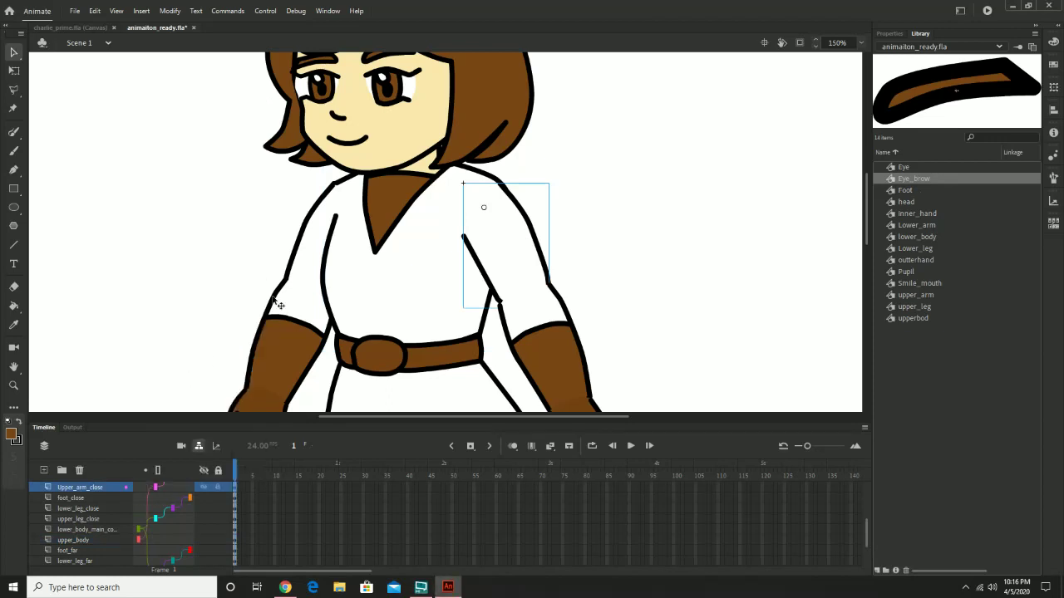
Parent the upper_arm_far layer to upper_body, and check the arm links with a test move of the torso that is undone
{"action": "left_click", "coordinate": [312, 248]}
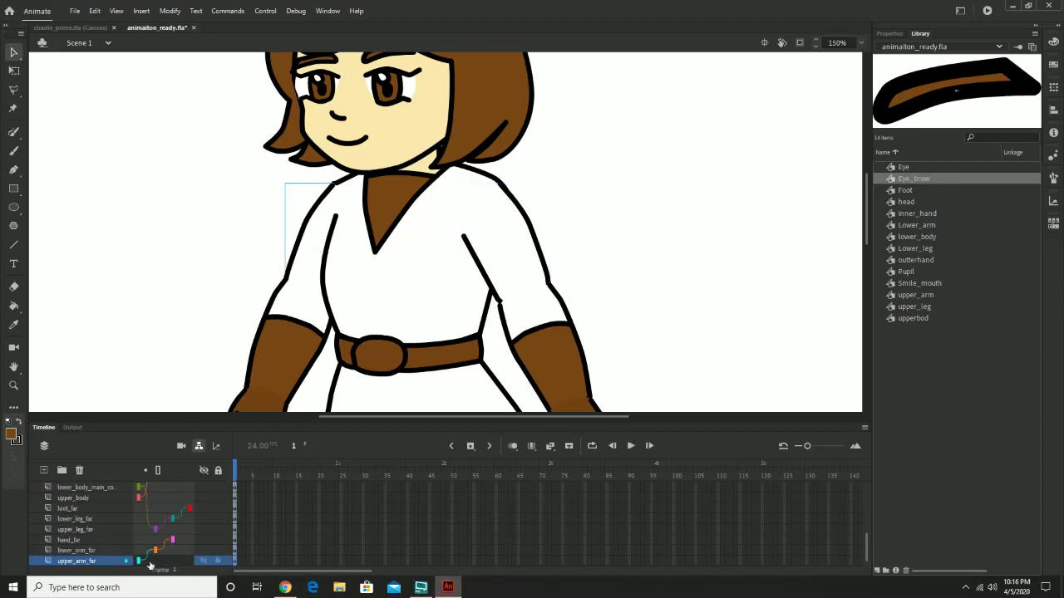
{"action": "left_click", "coordinate": [151, 564]}
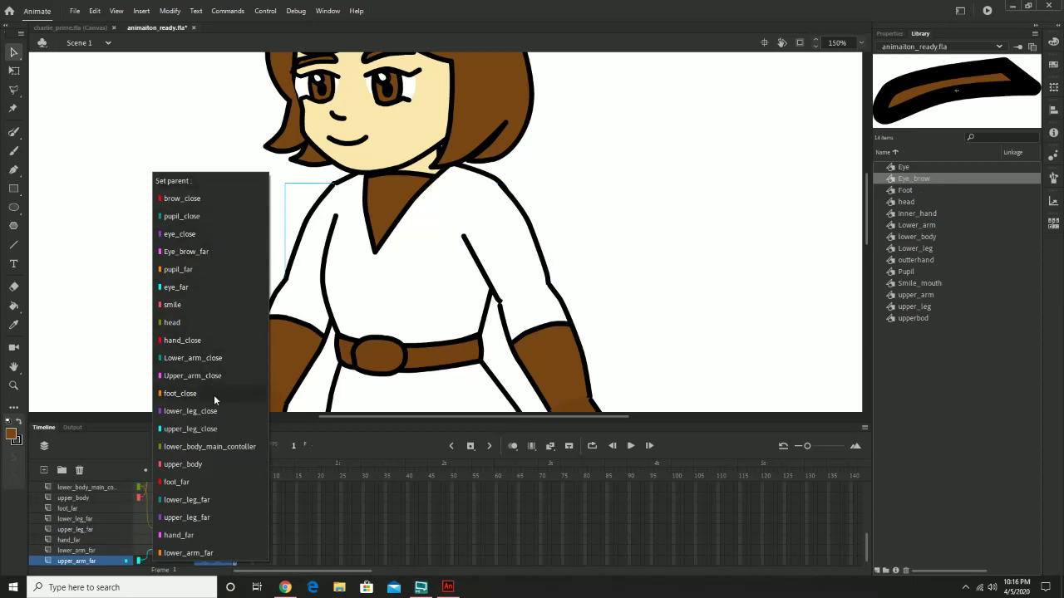
{"action": "left_click", "coordinate": [202, 465]}
{"action": "left_click", "coordinate": [428, 257]}
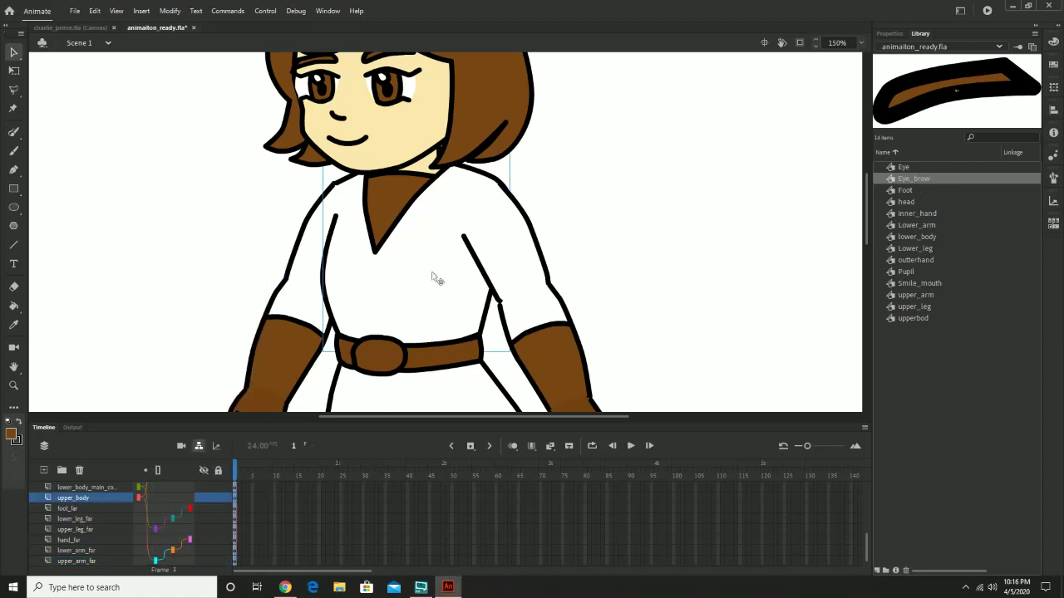
{"action": "left_click_drag", "start_coordinate": [431, 276], "coordinate": [407, 273]}
{"action": "key", "text": "ctrl+z"}
Parent the upper_body layer to lower_body_main_contoller
{"action": "mouse_move", "coordinate": [503, 300]}
{"action": "left_mouse_down"}
{"action": "mouse_move", "coordinate": [468, 161]}
{"action": "mouse_move", "coordinate": [427, 221]}
{"action": "left_mouse_up"}
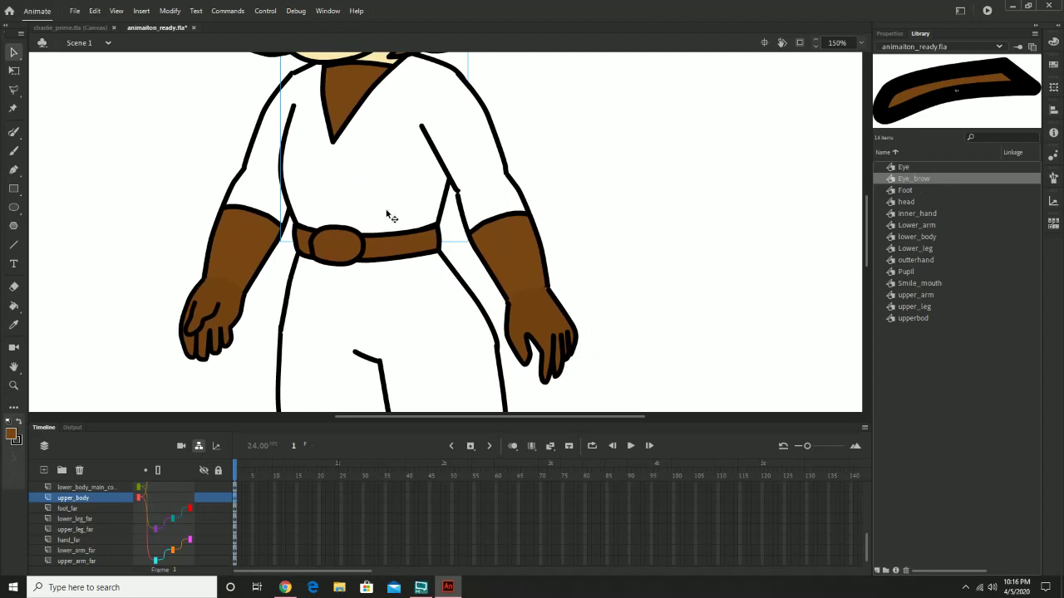
{"action": "left_click", "coordinate": [397, 296]}
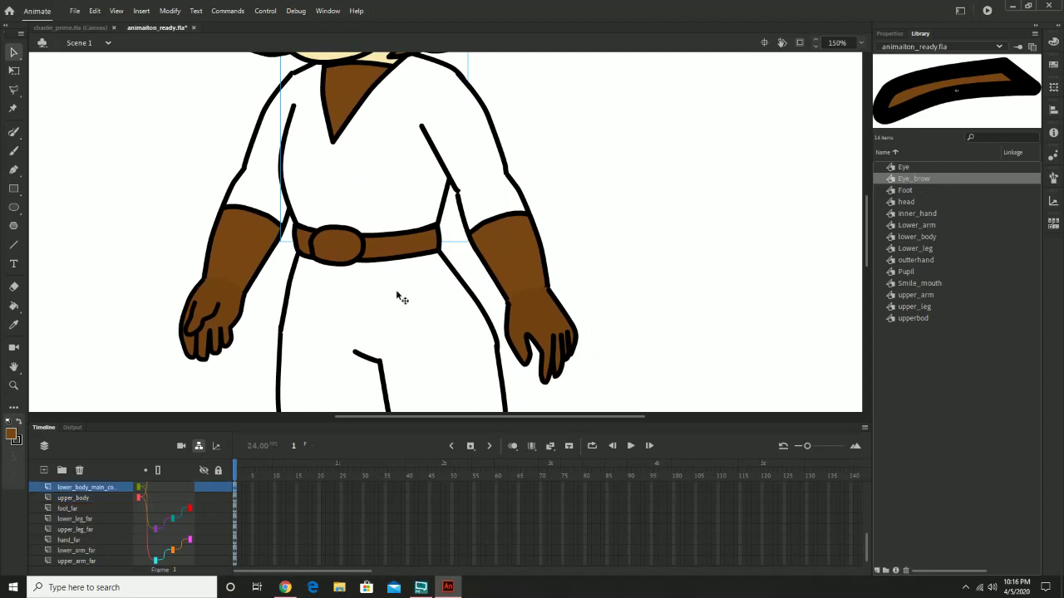
{"action": "left_click", "coordinate": [393, 174]}
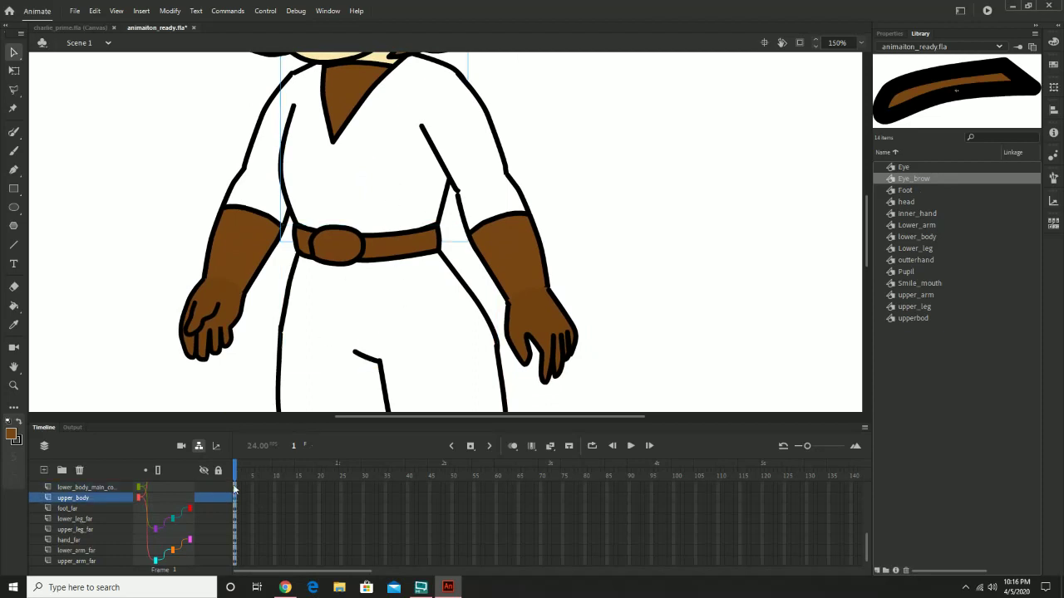
{"action": "left_click", "coordinate": [139, 497]}
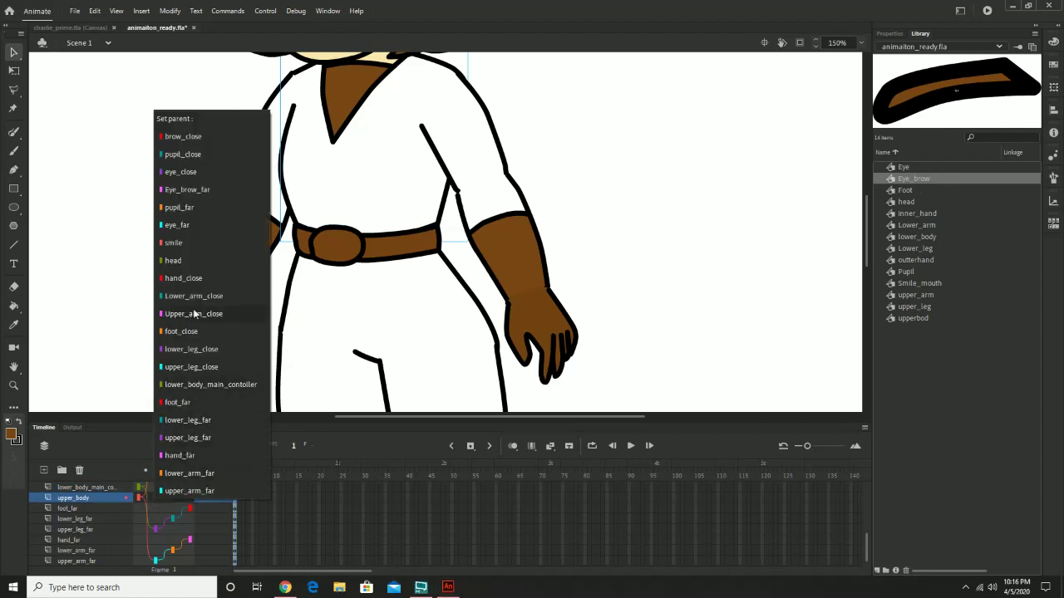
{"action": "left_click", "coordinate": [224, 385]}
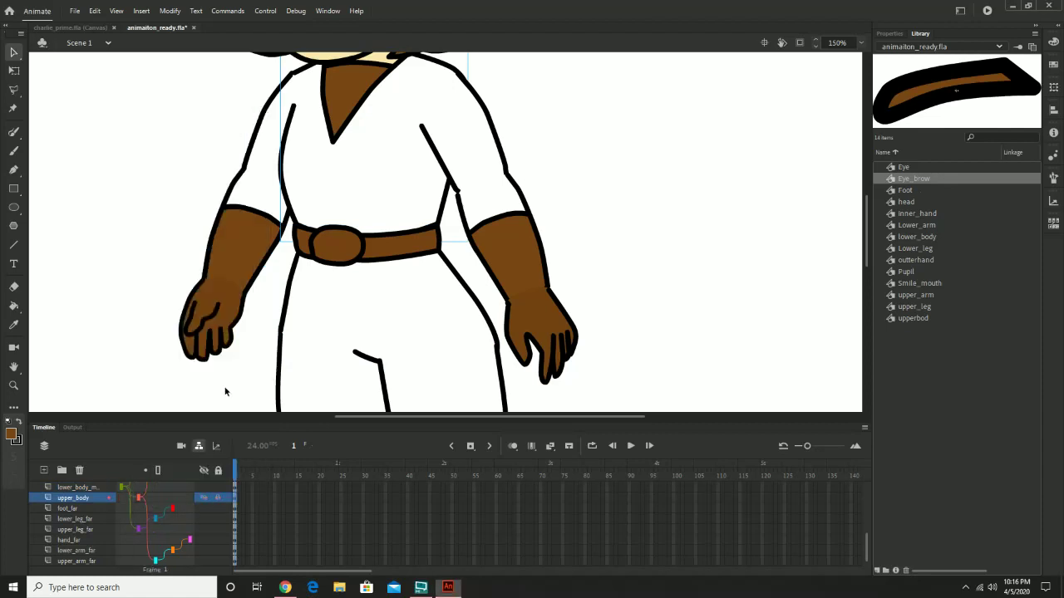
Test the body's parenting hierarchy by moving the lower body down on the stage, and undo the move
{"action": "key", "text": "z"}
{"action": "left_click", "coordinate": [431, 329], "text": "alt"}
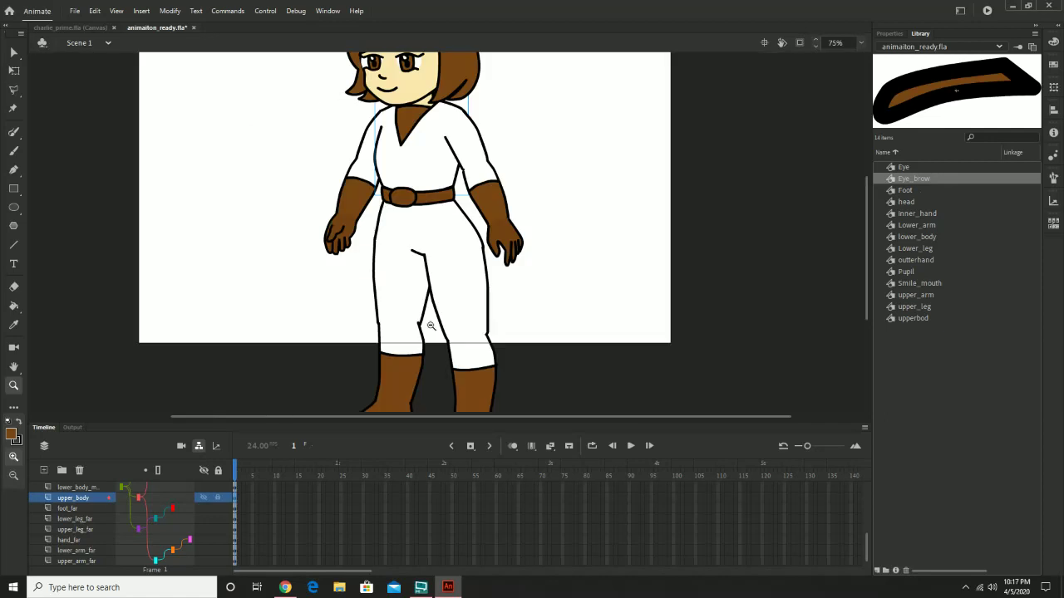
{"action": "left_click", "coordinate": [430, 329], "text": "alt"}
{"action": "left_click_drag", "start_coordinate": [451, 215], "coordinate": [445, 283]}
{"action": "left_click", "coordinate": [433, 279]}
{"action": "left_click_drag", "start_coordinate": [457, 195], "coordinate": [386, 259]}
{"action": "left_click", "coordinate": [14, 52]}
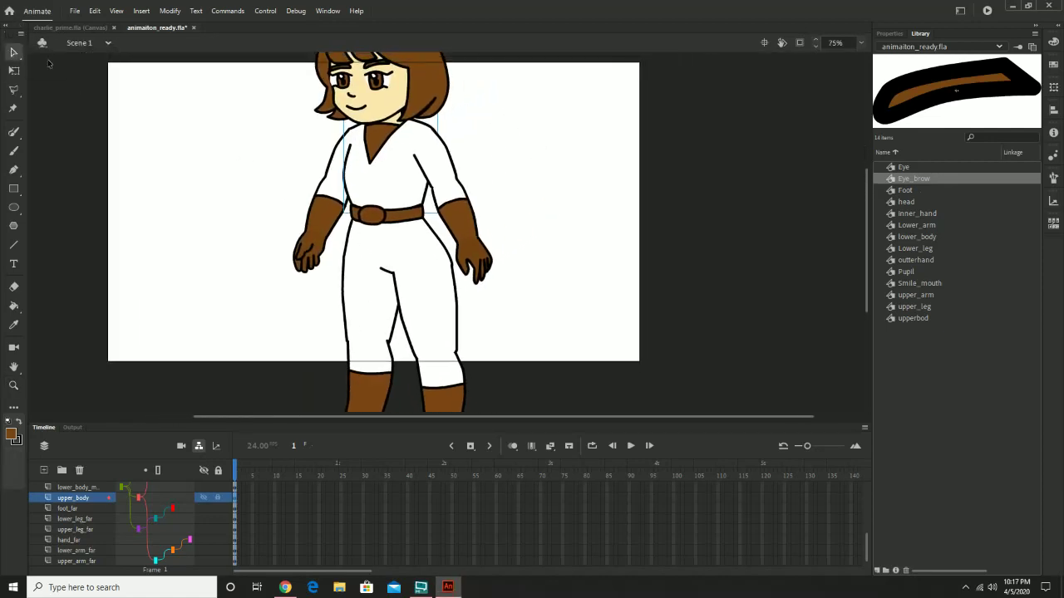
{"action": "left_click", "coordinate": [408, 253]}
{"action": "left_click_drag", "start_coordinate": [409, 253], "coordinate": [404, 281]}
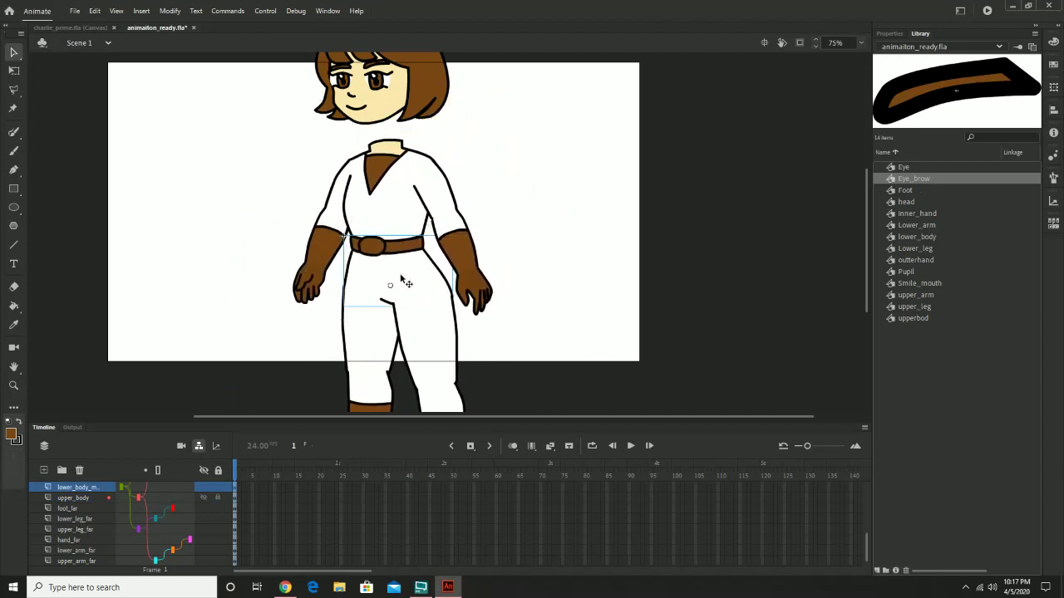
{"action": "key", "text": "ctrl+z"}
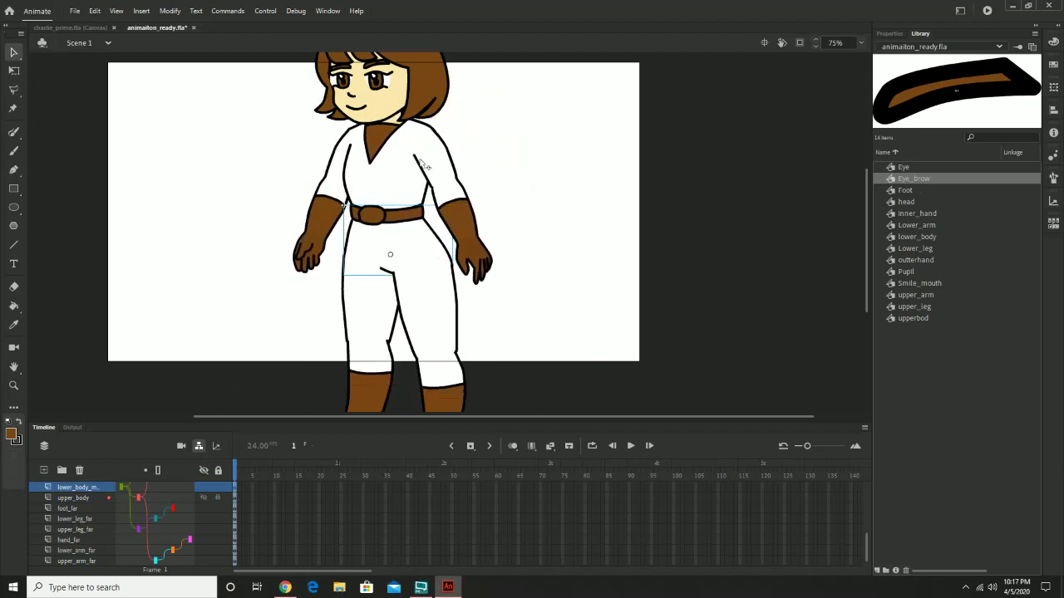
Try test moves of the near upper arm and of the lower body, undoing each one
{"action": "left_click_drag", "start_coordinate": [423, 163], "coordinate": [447, 256]}
{"action": "key", "text": "ctrl+z"}
{"action": "left_click", "coordinate": [510, 154]}
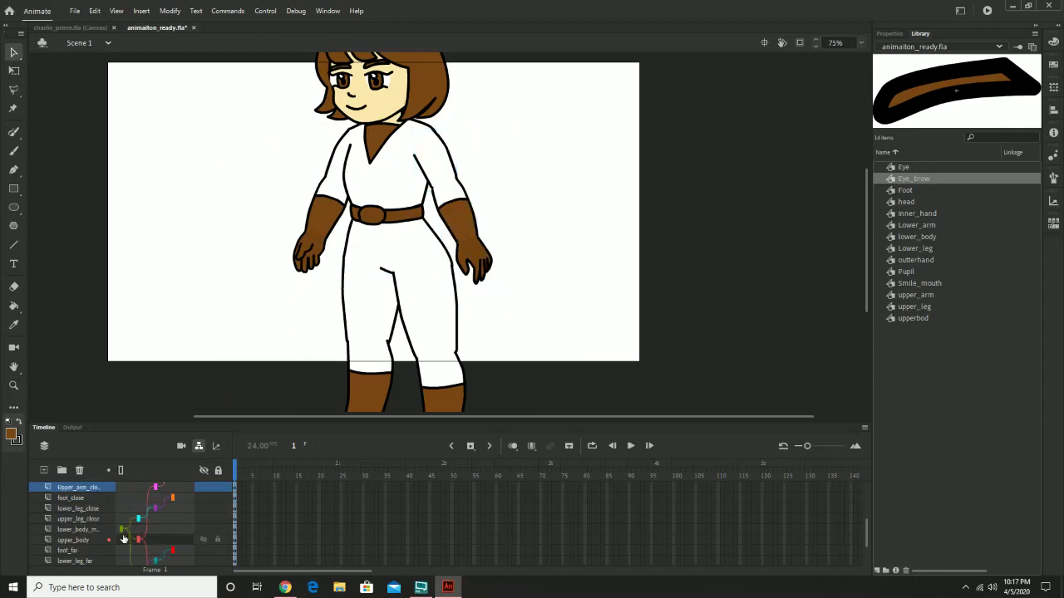
{"action": "left_click", "coordinate": [376, 263]}
{"action": "left_click_drag", "start_coordinate": [397, 252], "coordinate": [348, 283]}
{"action": "key", "text": "ctrl+z"}
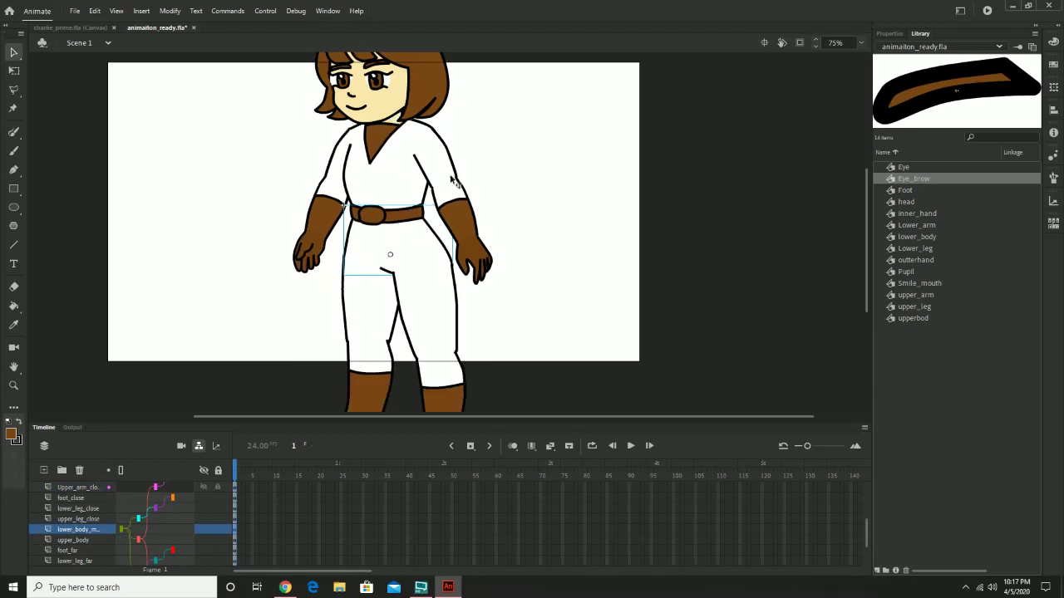
Parent the head layer to upper_body
{"action": "key", "text": "z"}
{"action": "left_click", "coordinate": [434, 111]}
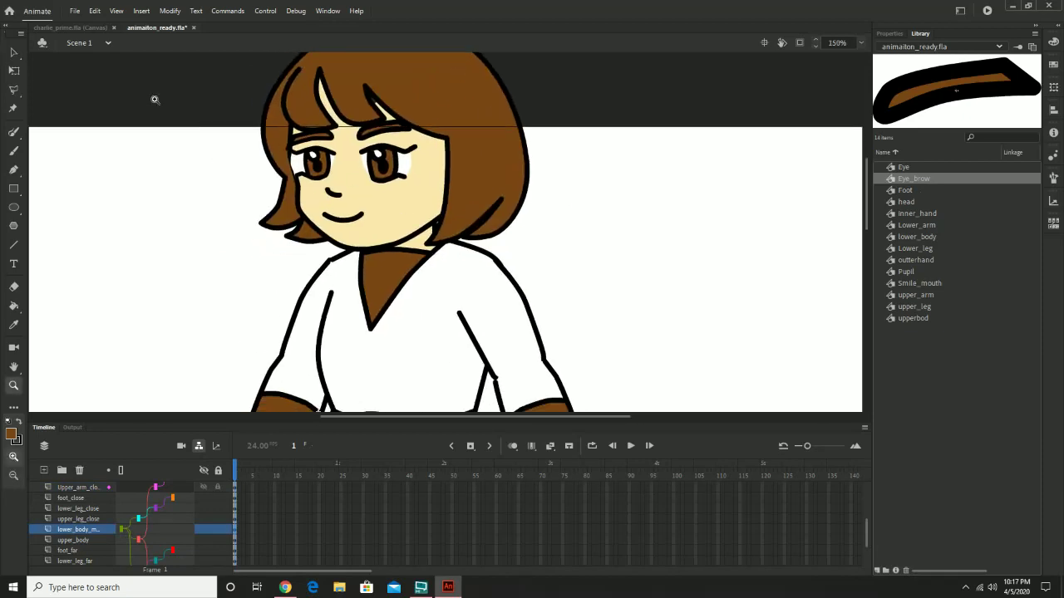
{"action": "left_click", "coordinate": [13, 52]}
{"action": "left_click", "coordinate": [464, 161]}
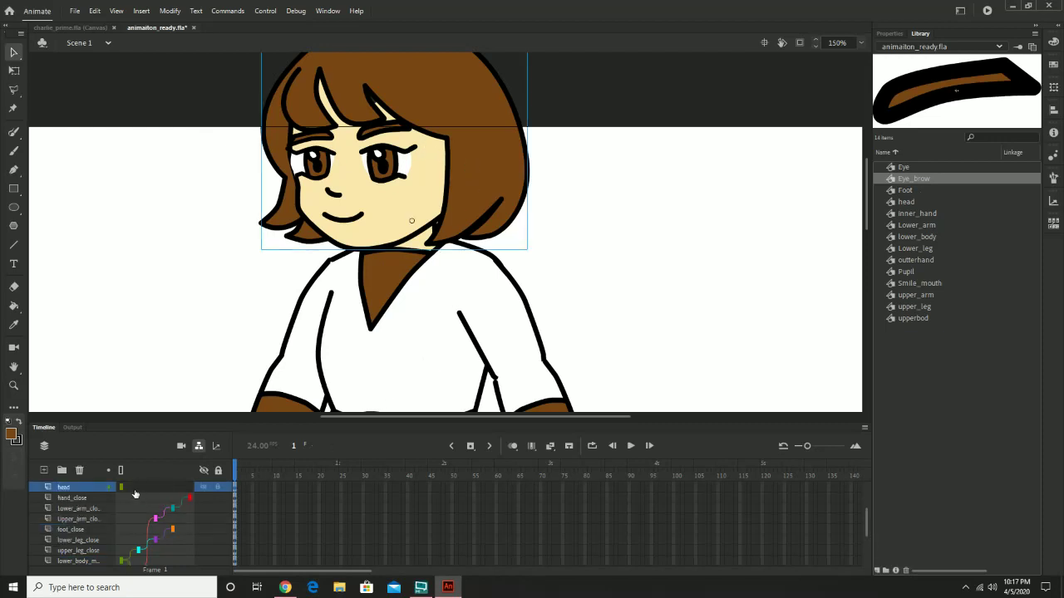
{"action": "left_click", "coordinate": [132, 492]}
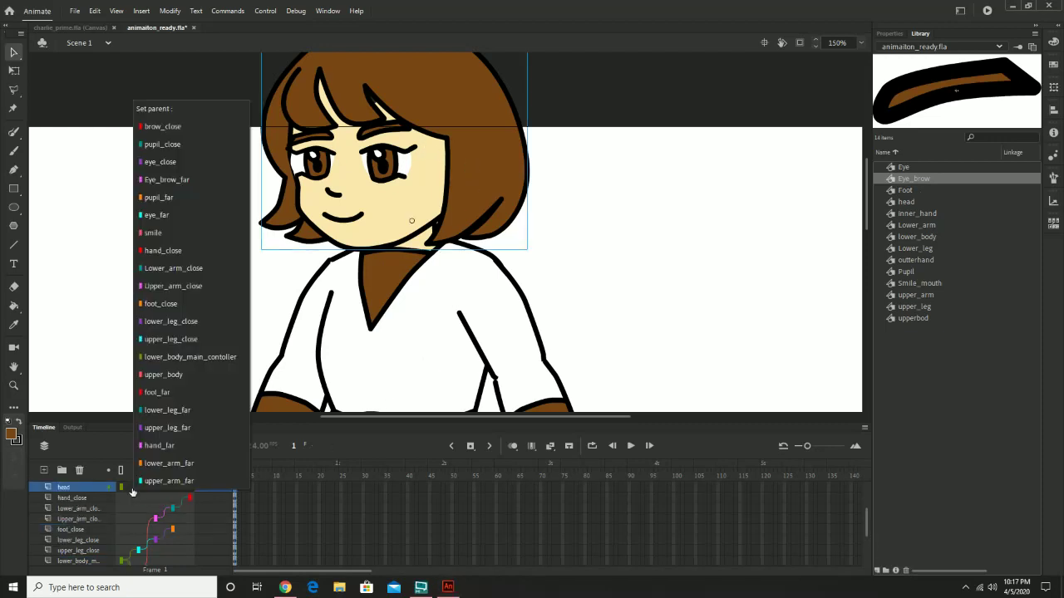
{"action": "left_click", "coordinate": [183, 375]}
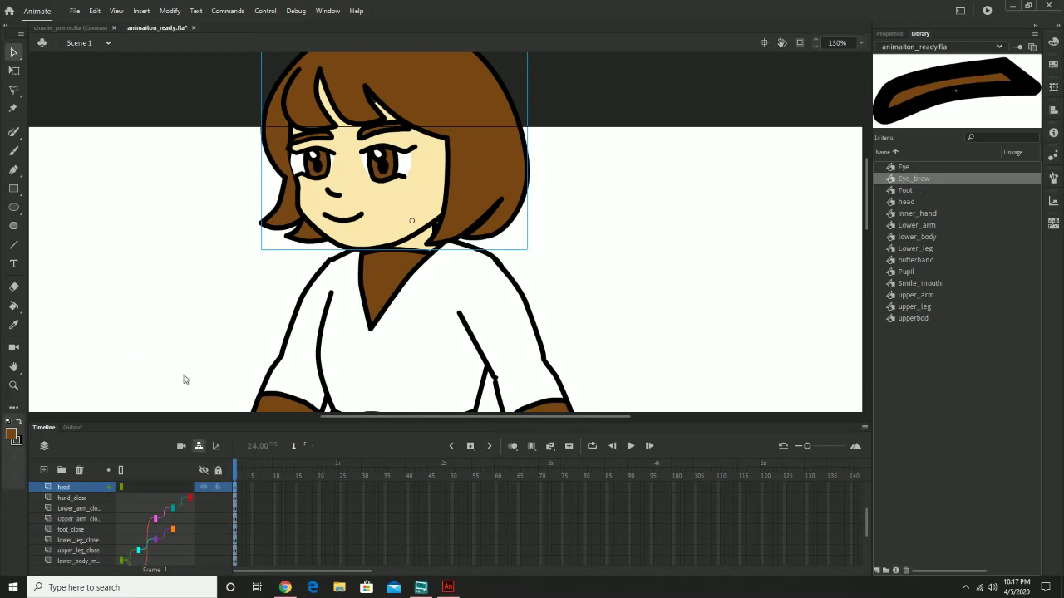
Test the body hierarchy with a small move of the lower body on the stage, and undo it
{"action": "left_click", "coordinate": [409, 311]}
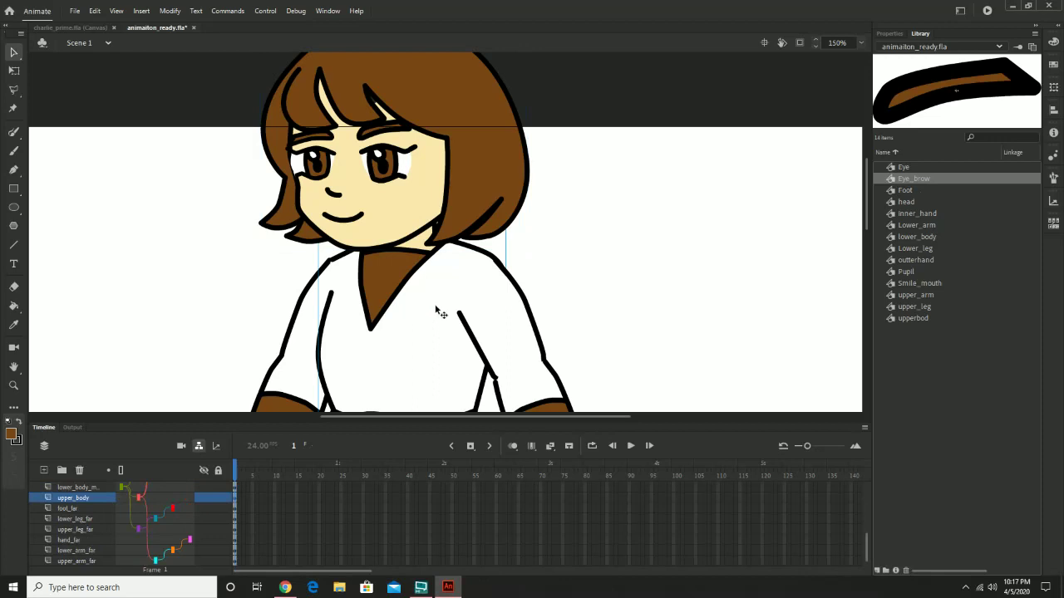
{"action": "scroll", "coordinate": [574, 310], "scroll_direction": "down", "scroll_amount": 5}
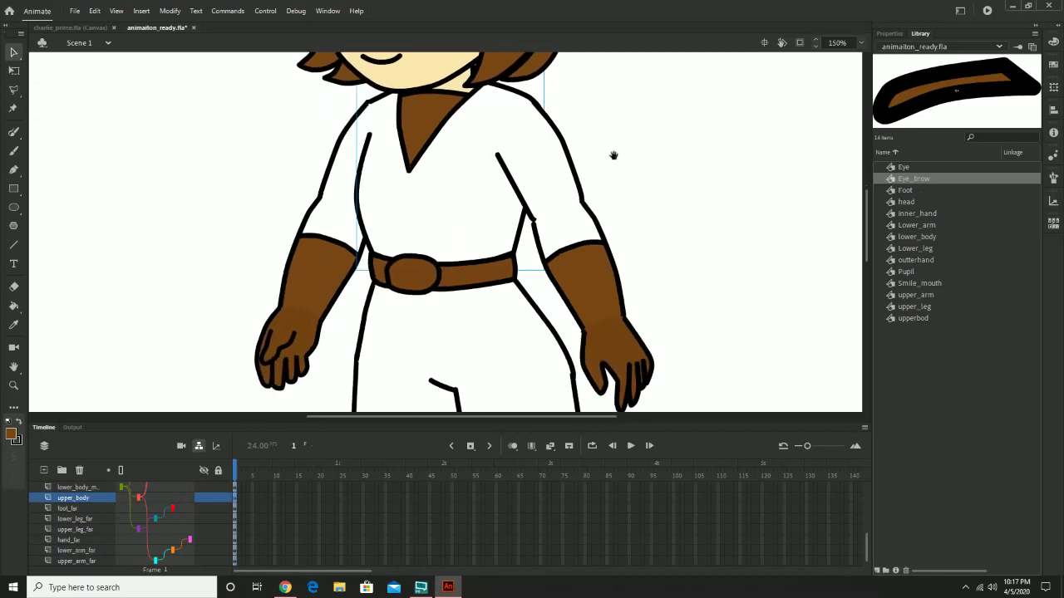
{"action": "left_click", "coordinate": [480, 366]}
{"action": "left_click_drag", "start_coordinate": [481, 336], "coordinate": [450, 326]}
{"action": "key", "text": "ctrl+z"}
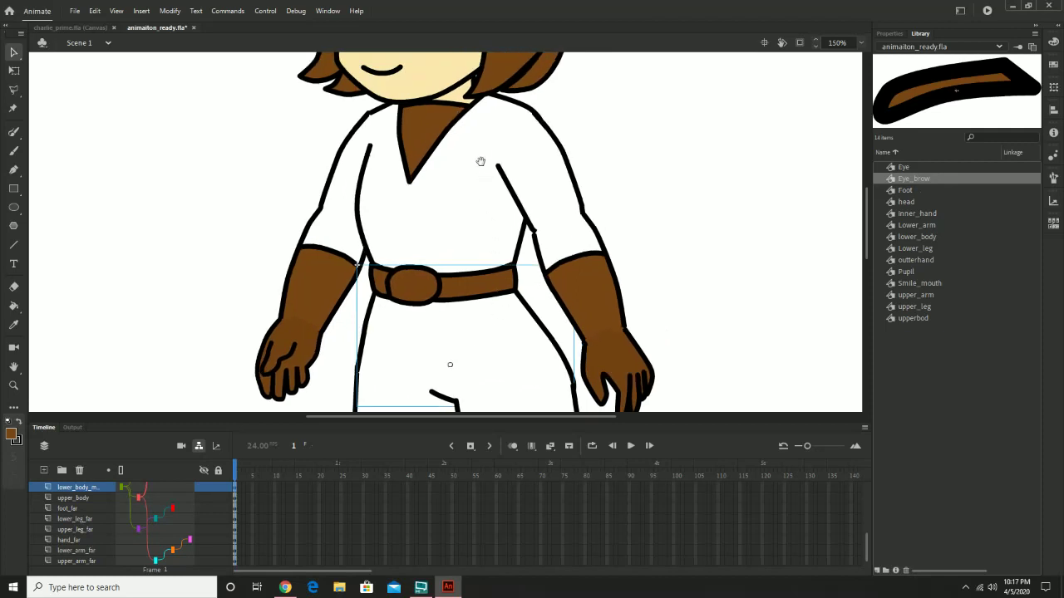
Parent the near-side face layers brow_close, pupil_close and eye_close to the head layer
{"action": "left_click_drag", "start_coordinate": [480, 150], "coordinate": [458, 277]}
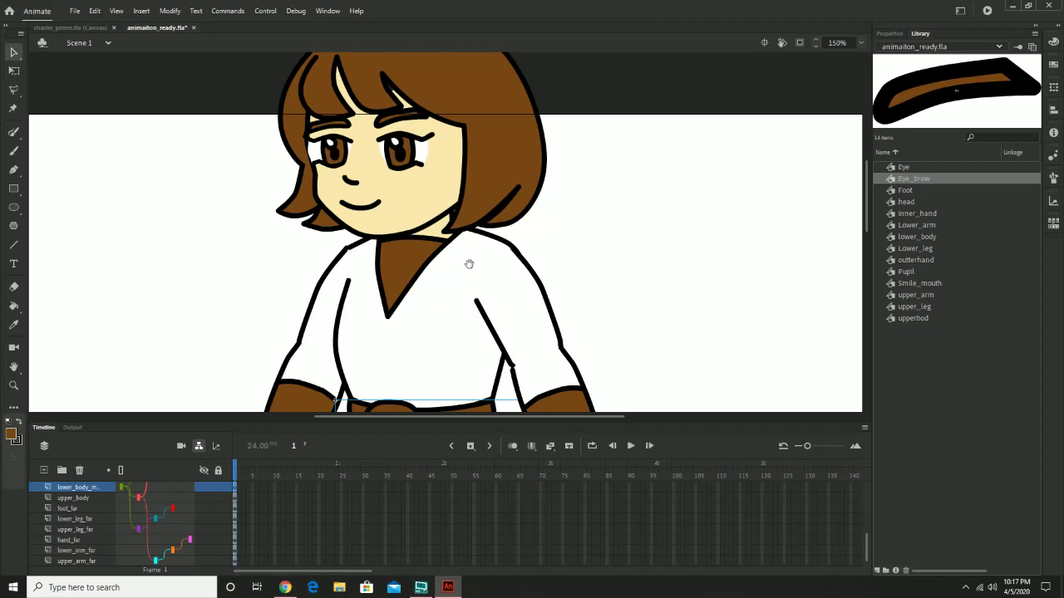
{"action": "double_click", "coordinate": [408, 123]}
{"action": "left_click", "coordinate": [325, 135]}
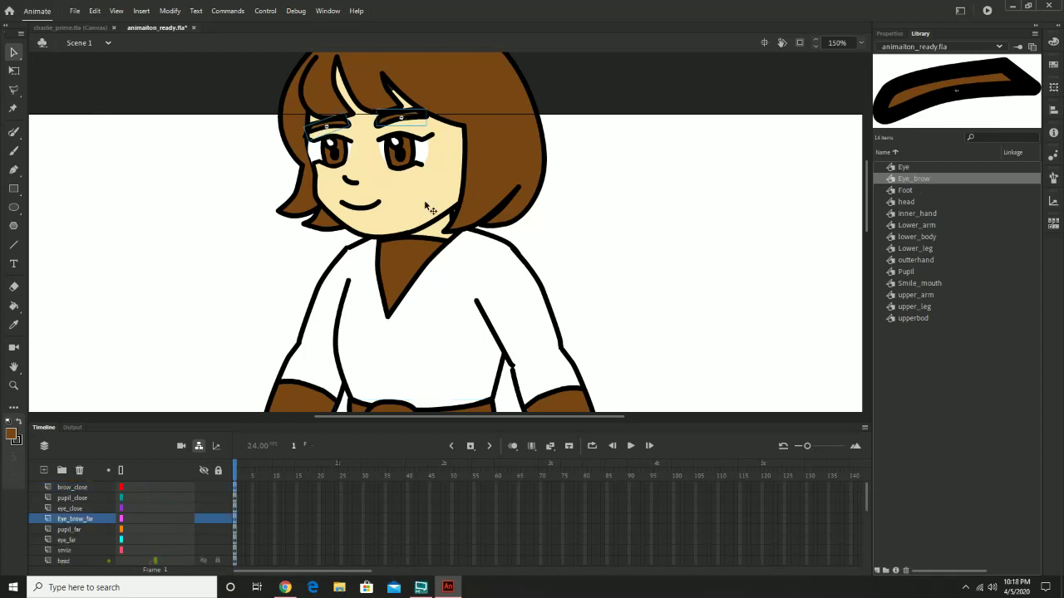
{"action": "left_click", "coordinate": [132, 490]}
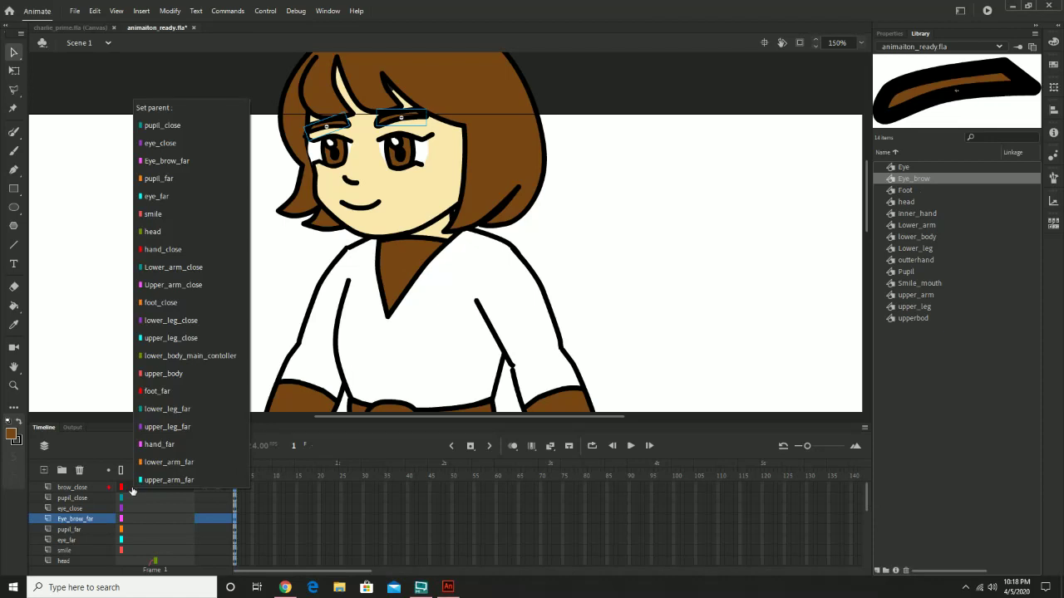
{"action": "left_click", "coordinate": [154, 231]}
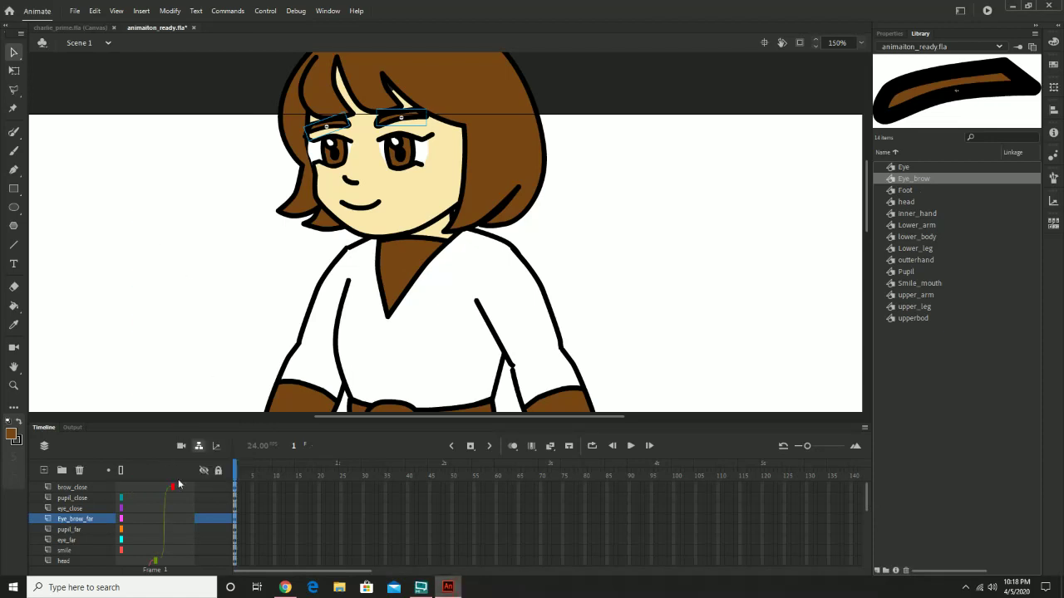
{"action": "left_click", "coordinate": [137, 499]}
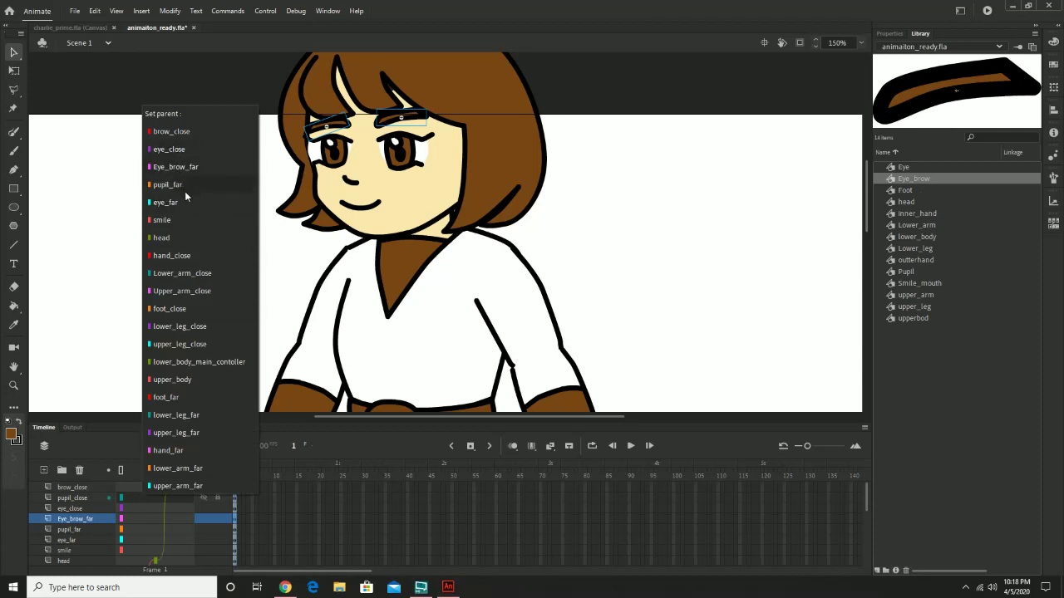
{"action": "left_click", "coordinate": [176, 237]}
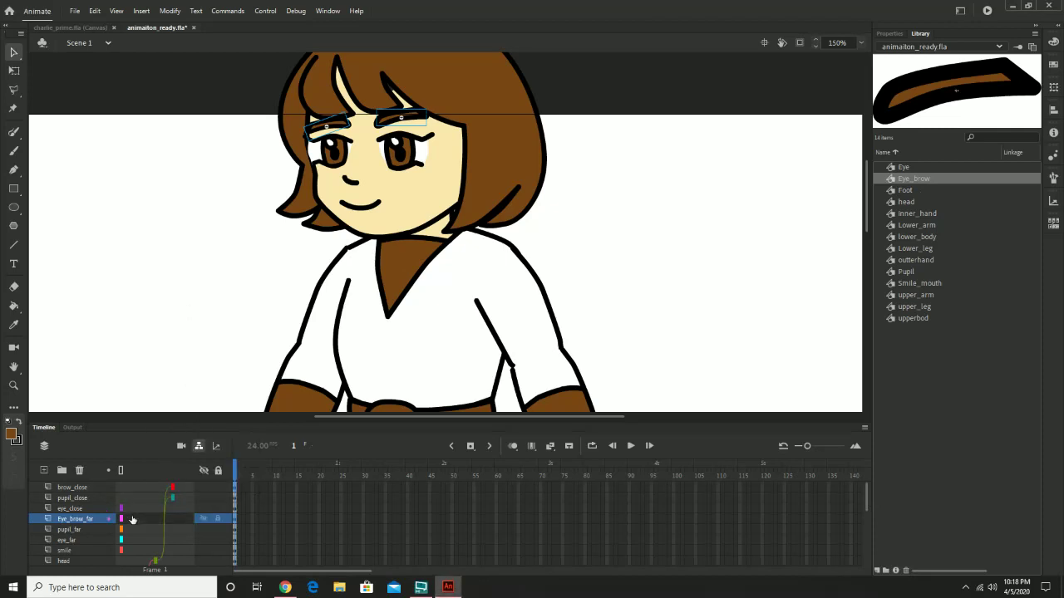
{"action": "left_click", "coordinate": [134, 518]}
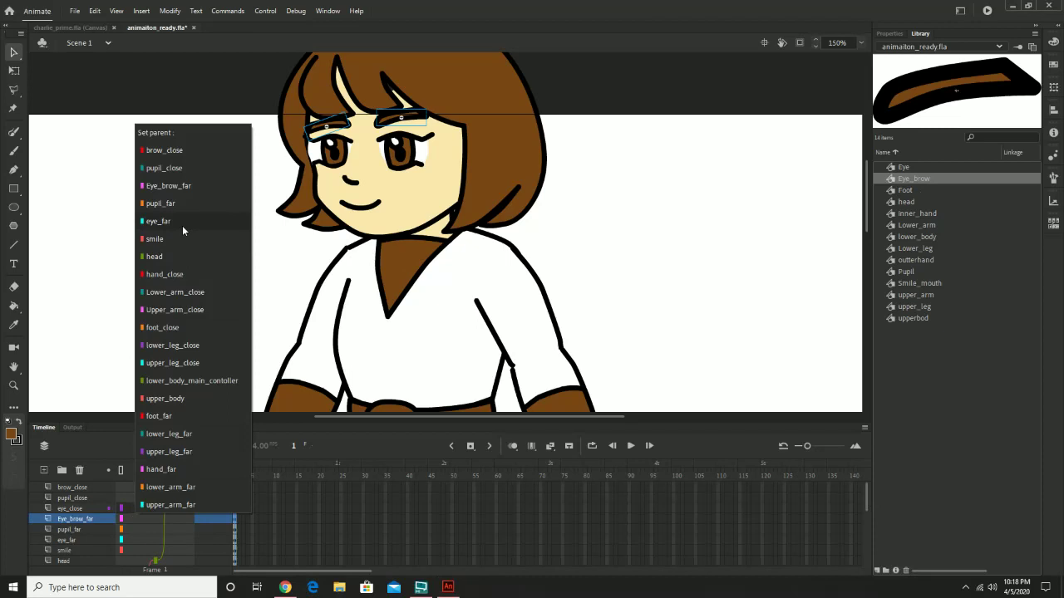
{"action": "left_click", "coordinate": [179, 253]}
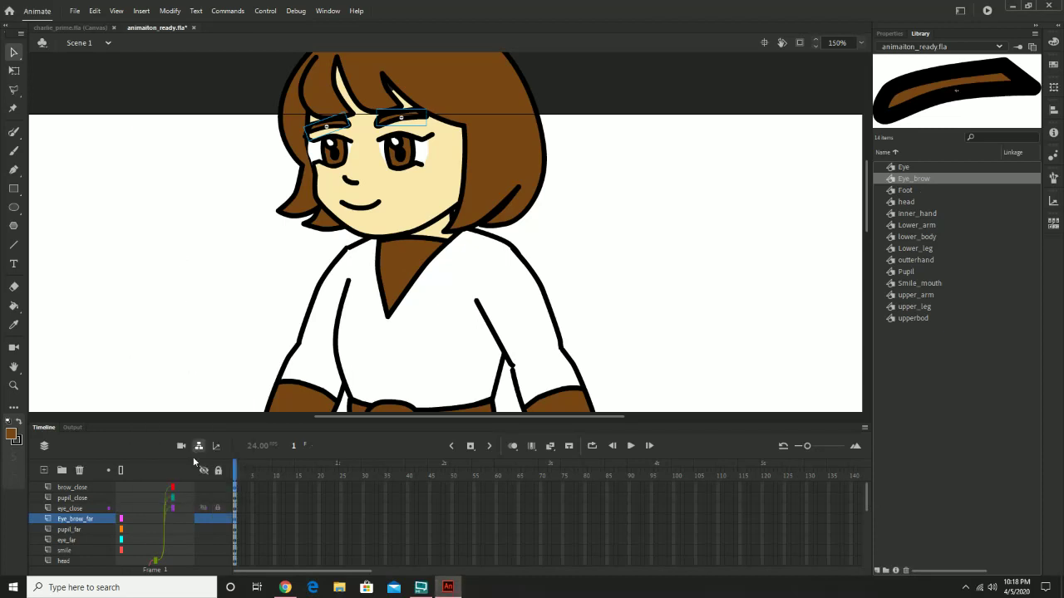
Parent the Eye_brow_far, pupil_far, eye_far and smile layers to the head layer
{"action": "left_click", "coordinate": [150, 521]}
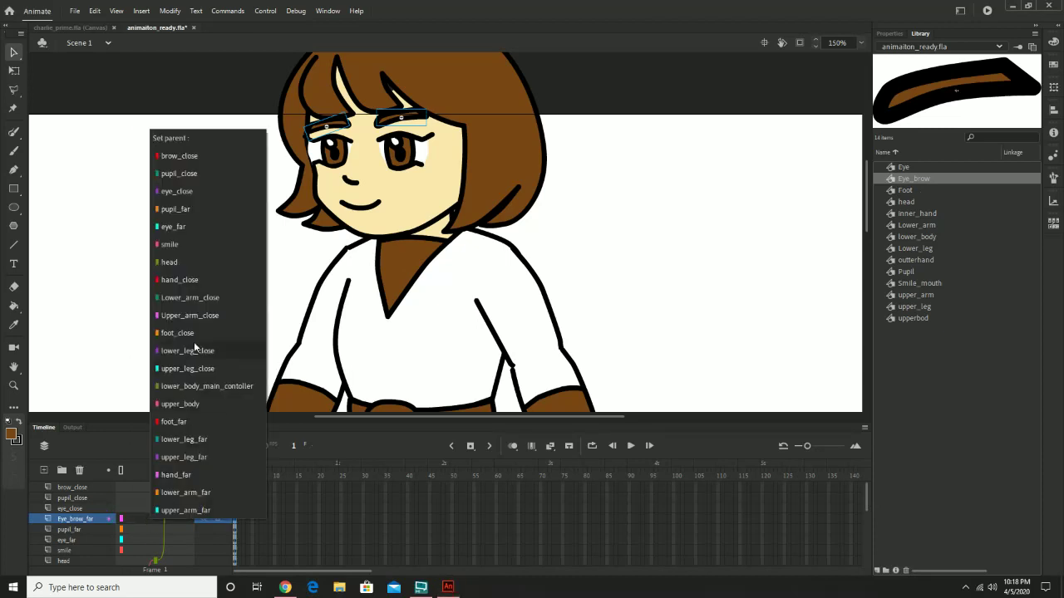
{"action": "left_click", "coordinate": [187, 266]}
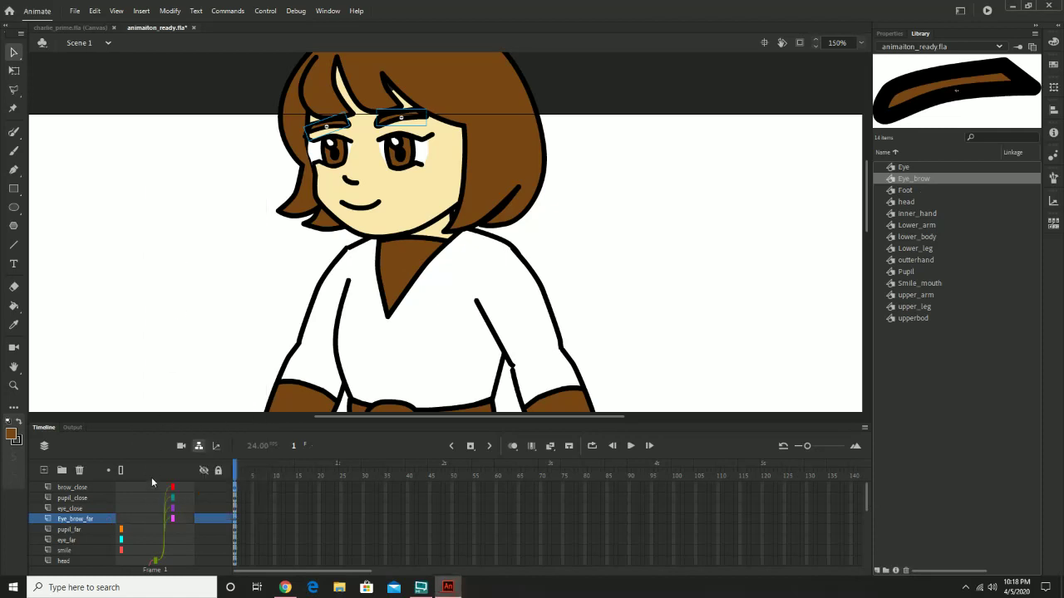
{"action": "left_click", "coordinate": [148, 530]}
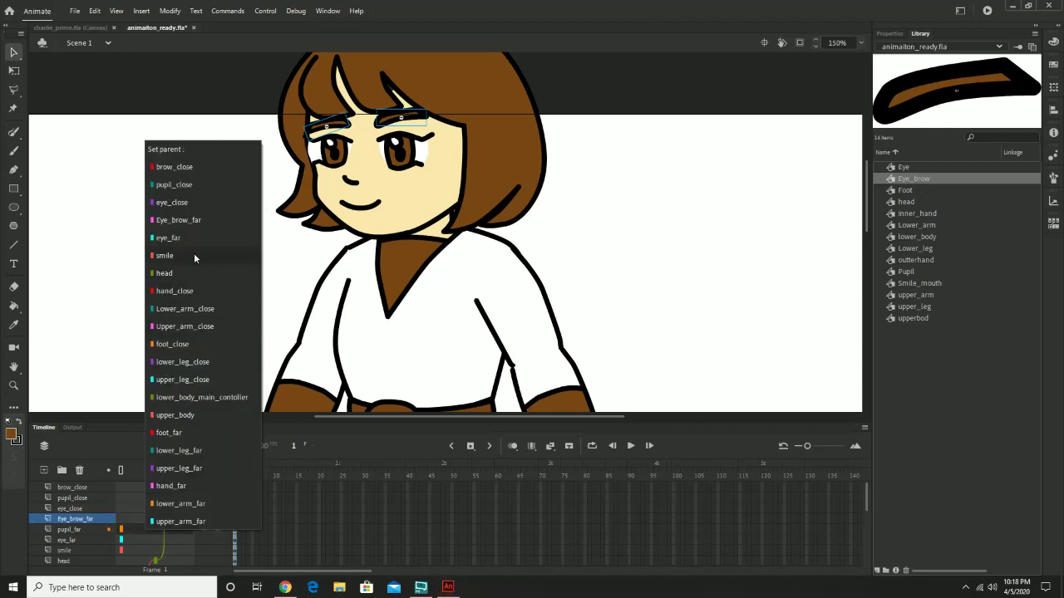
{"action": "left_click", "coordinate": [193, 274]}
{"action": "left_click", "coordinate": [148, 541]}
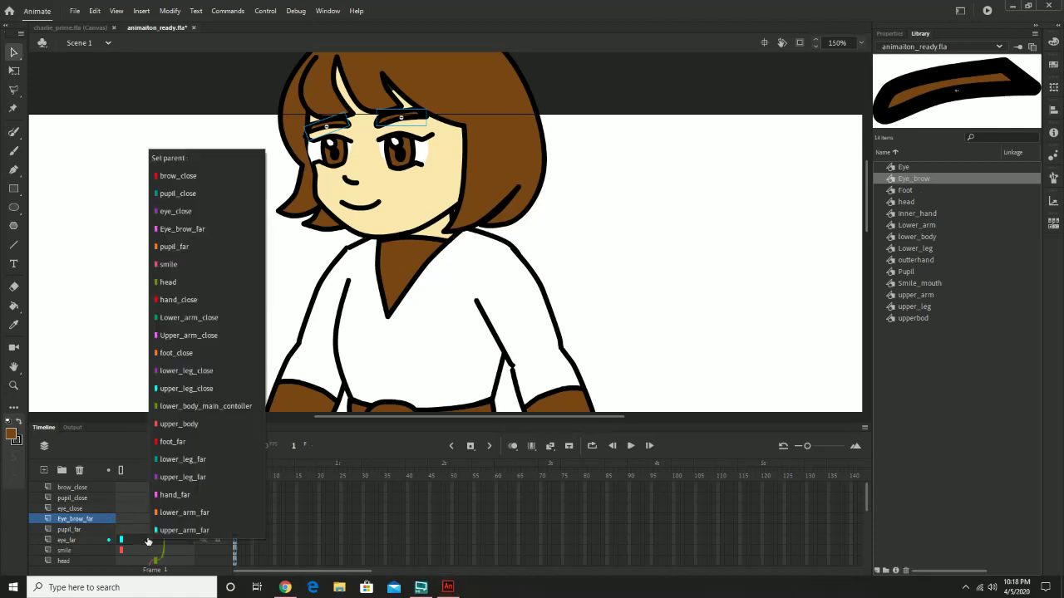
{"action": "left_click", "coordinate": [190, 281]}
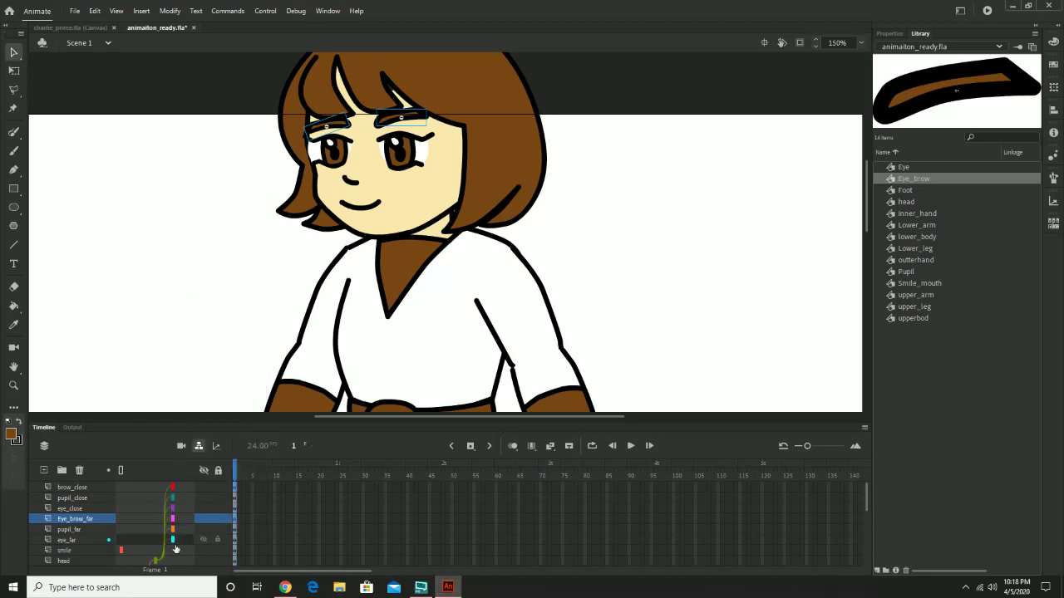
{"action": "left_click", "coordinate": [131, 551]}
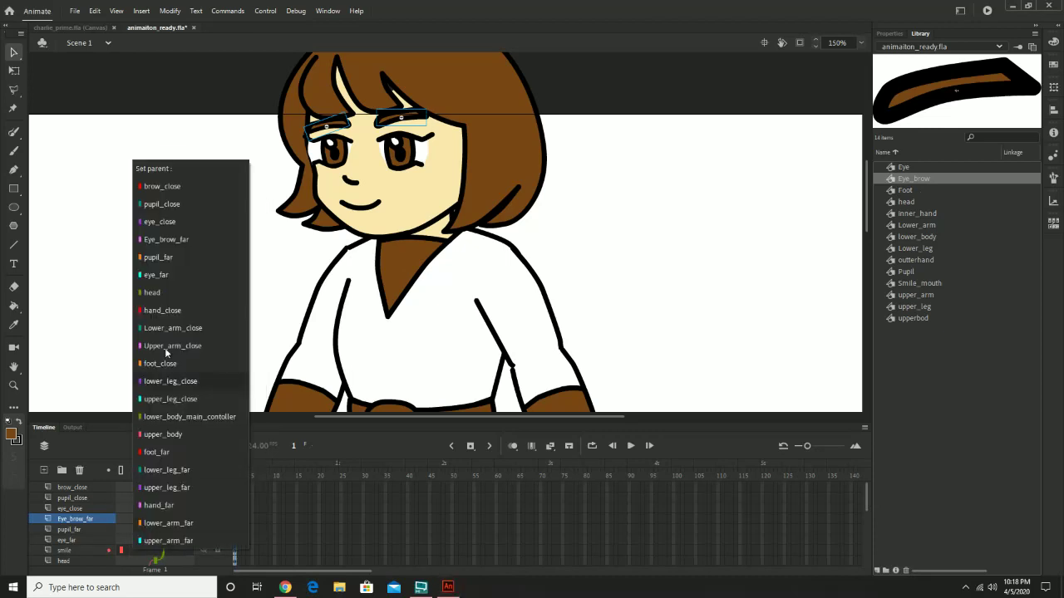
{"action": "left_click", "coordinate": [169, 293]}
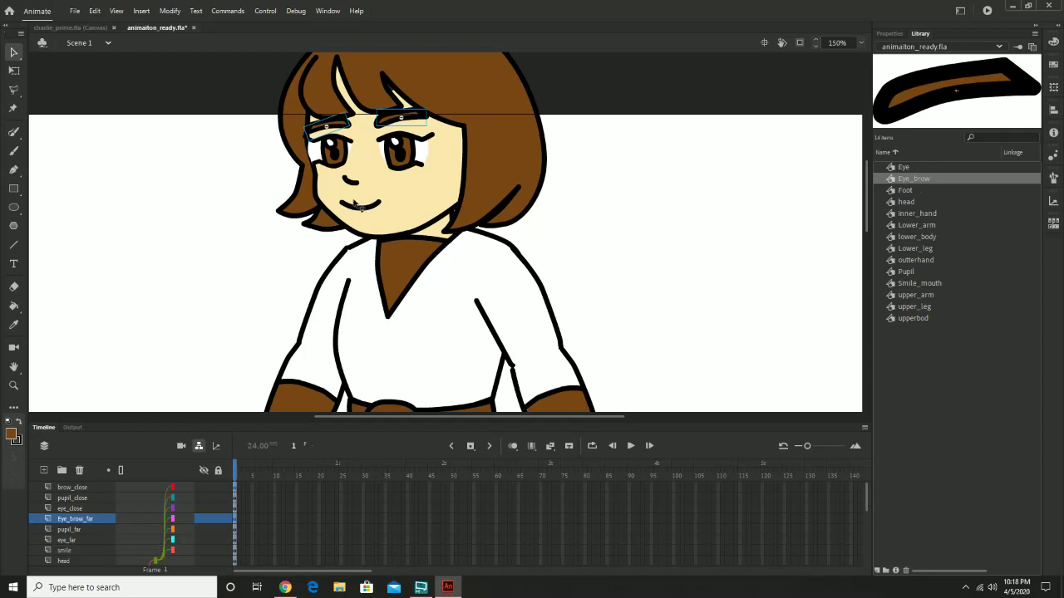
Test the face parenting by rotating the head with Free Transform, and undo the rotation
{"action": "left_click", "coordinate": [399, 199]}
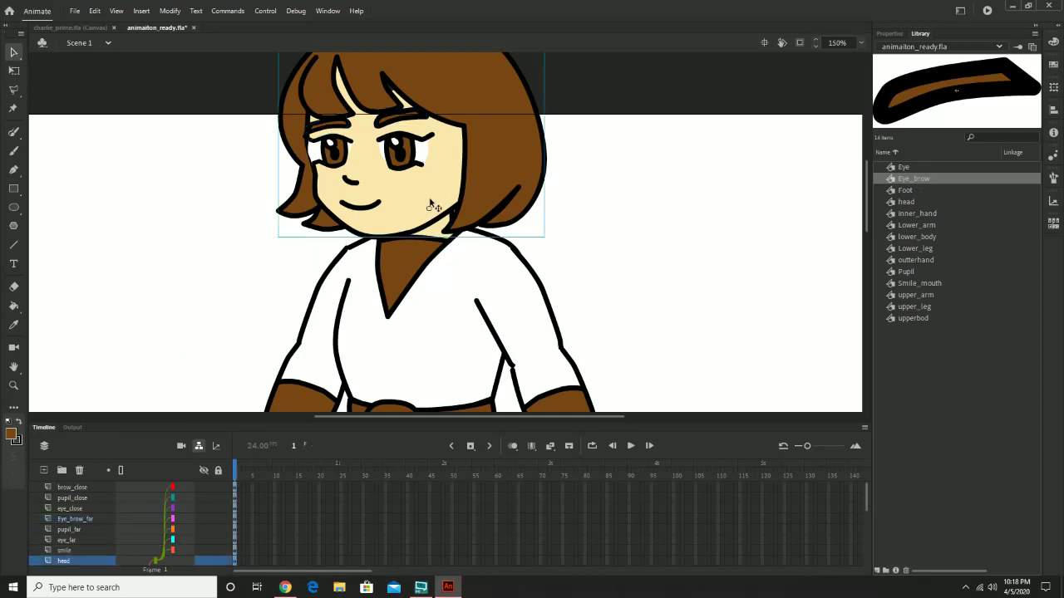
{"action": "left_click", "coordinate": [13, 70]}
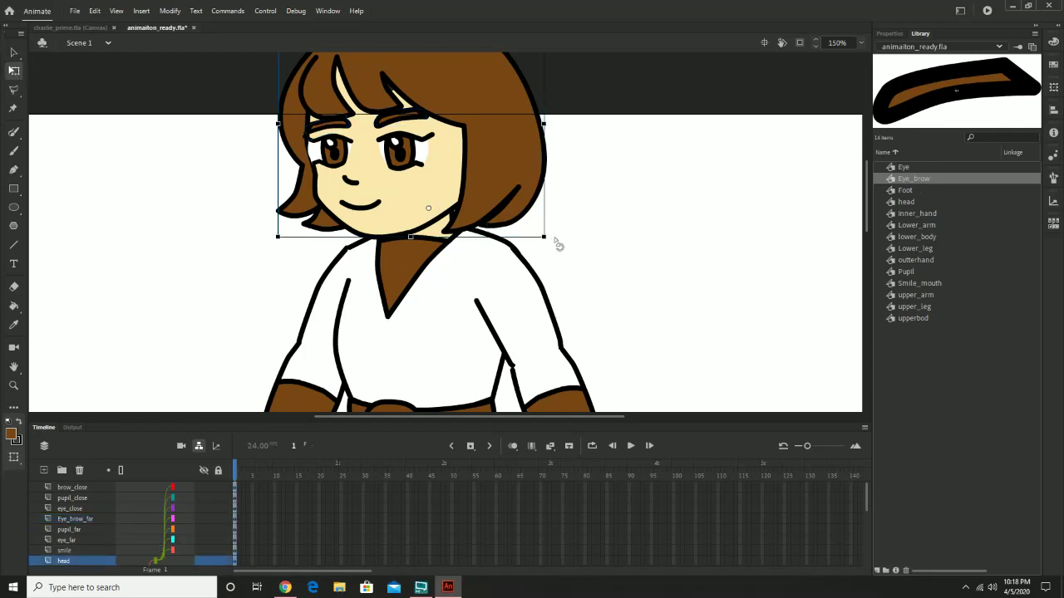
{"action": "left_click_drag", "start_coordinate": [553, 242], "coordinate": [585, 216]}
{"action": "key", "text": "z"}
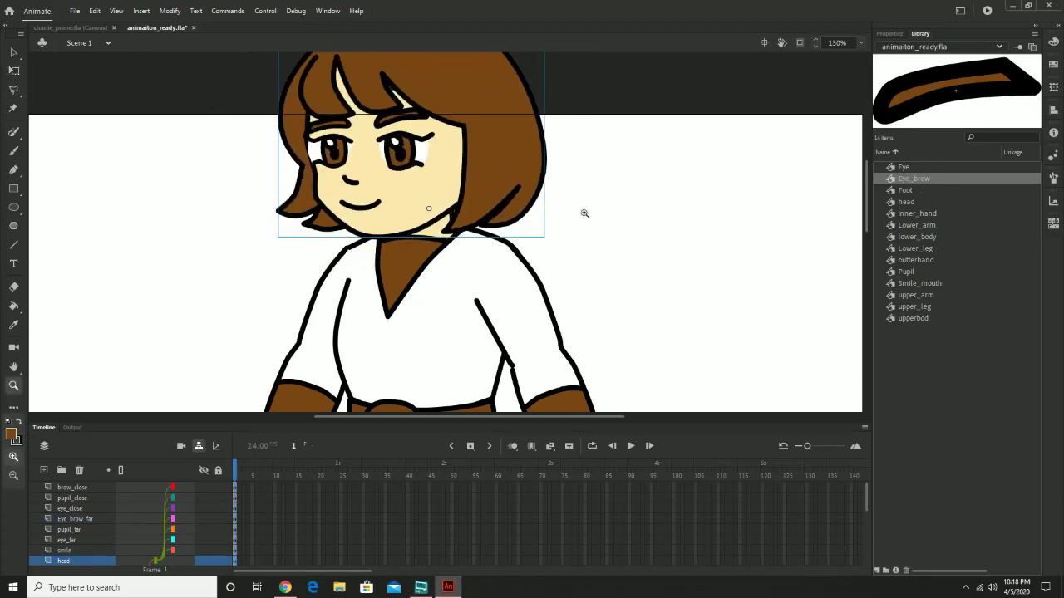
Try test moves of the pupils and the near eyebrow on the face, undoing each one
{"action": "left_click", "coordinate": [14, 50]}
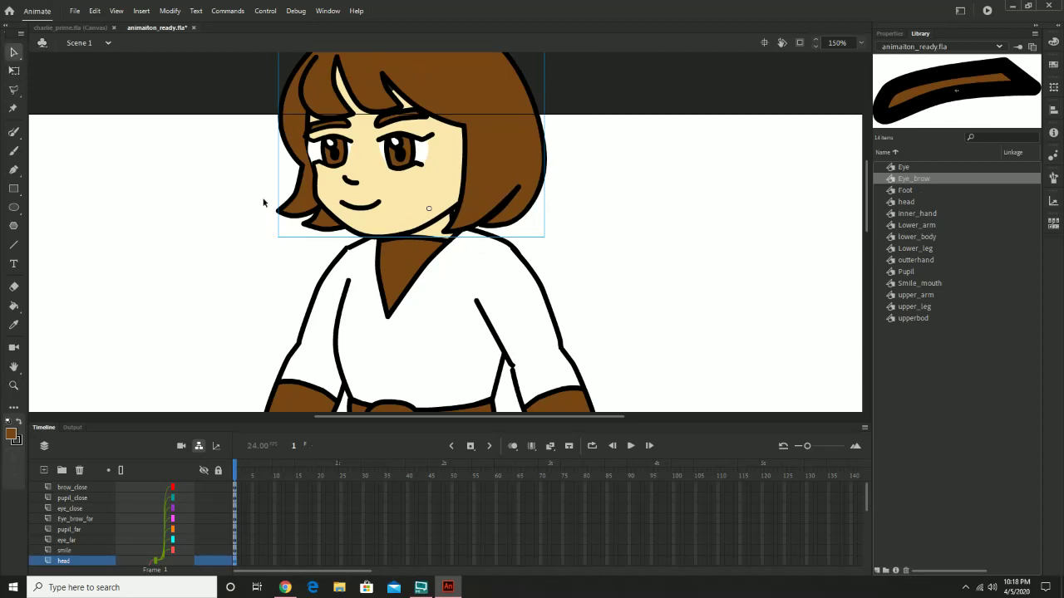
{"action": "left_click", "coordinate": [407, 157]}
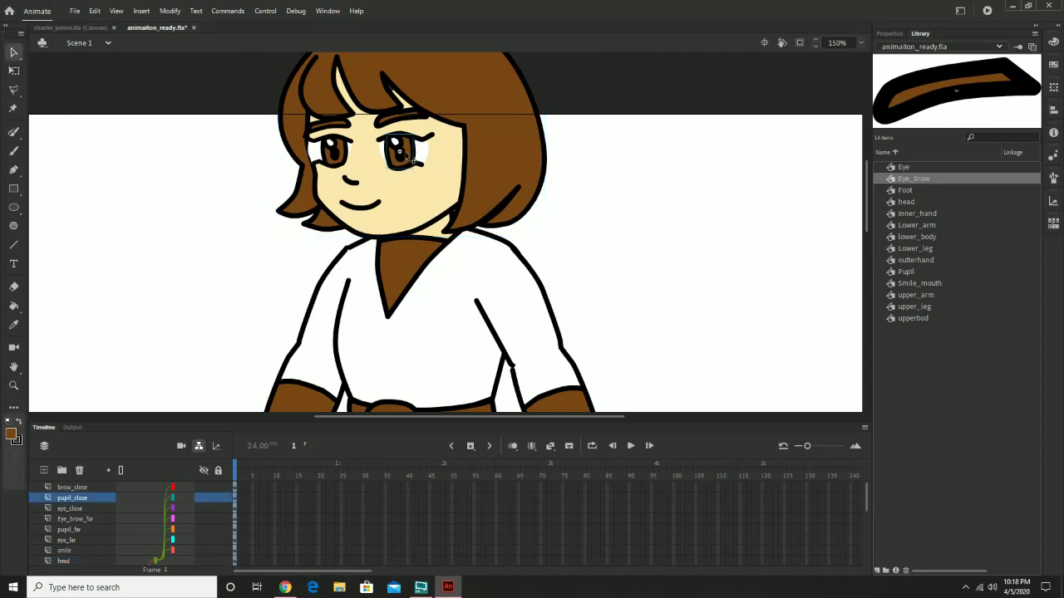
{"action": "left_click", "coordinate": [340, 150]}
{"action": "left_click", "coordinate": [405, 148], "text": "shift"}
{"action": "left_click_drag", "start_coordinate": [406, 151], "coordinate": [349, 132]}
{"action": "key", "text": "ctrl+z"}
{"action": "key", "text": "ctrl+z"}
{"action": "key", "text": "ctrl+z"}
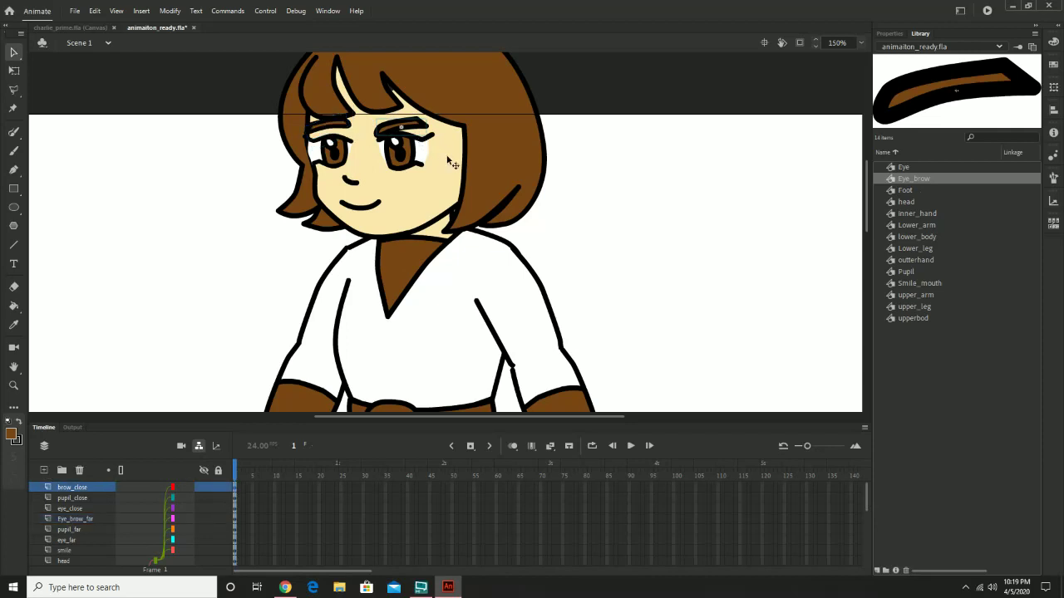
{"action": "key", "text": "ctrl+z"}
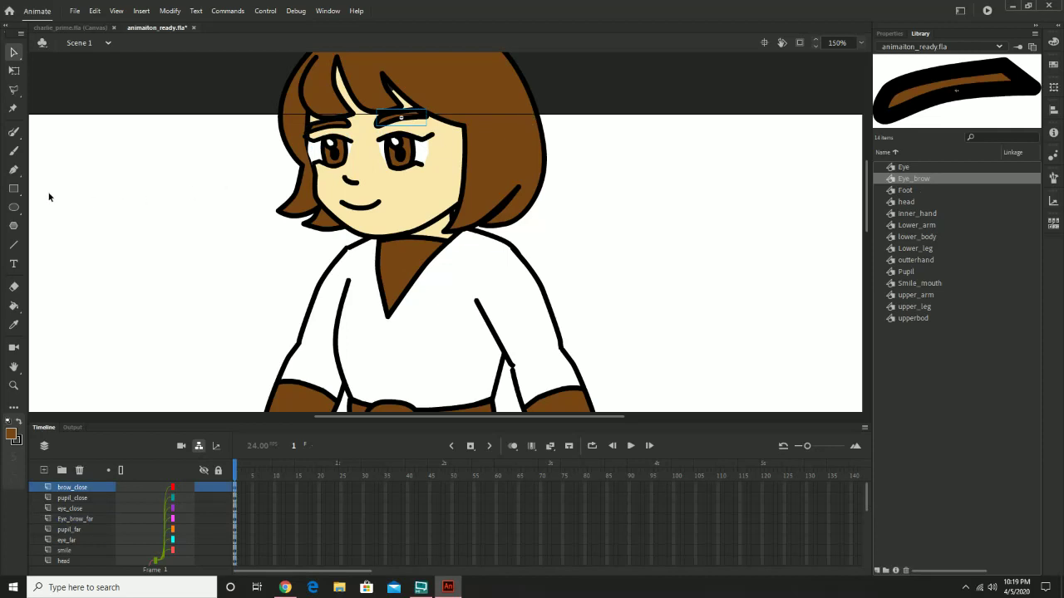
Review the parenting hierarchy of the whole character, test it by moving the lower body, and undo the move
{"action": "key", "text": "z"}
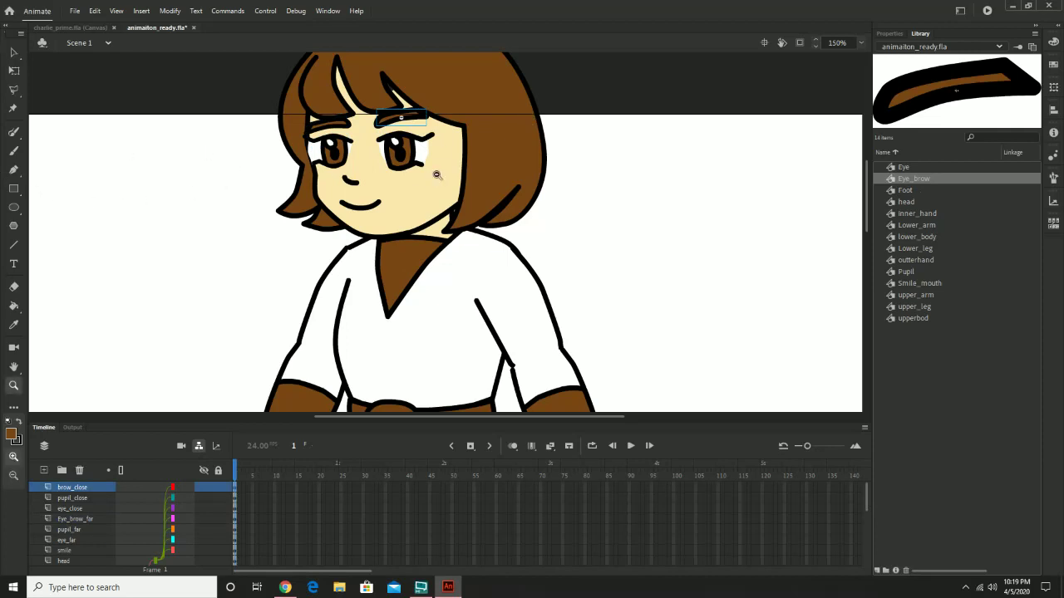
{"action": "left_click", "coordinate": [436, 175], "text": "alt"}
{"action": "left_click_drag", "start_coordinate": [545, 270], "coordinate": [505, 154]}
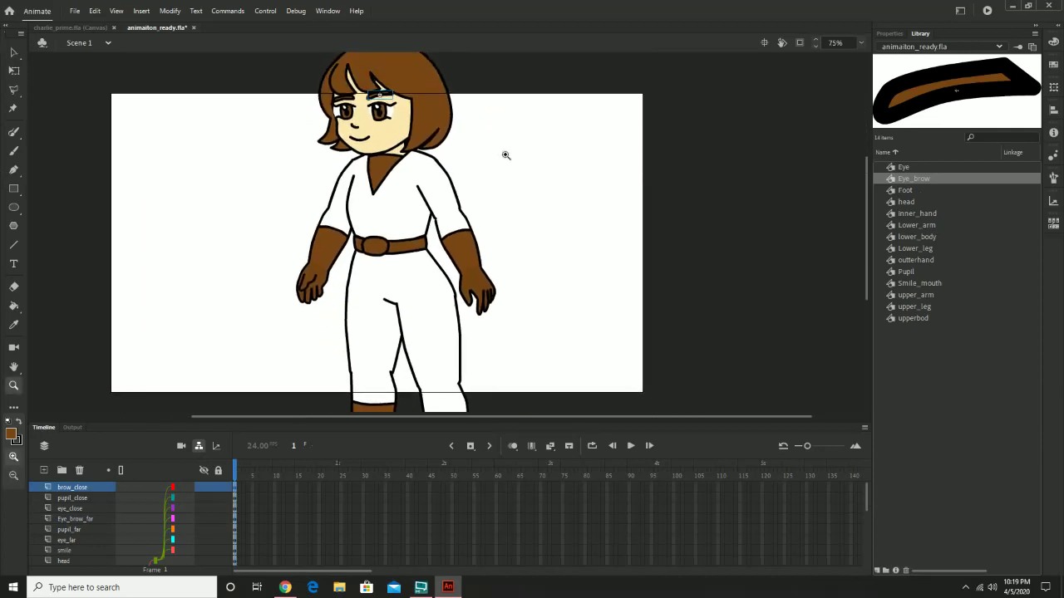
{"action": "left_click", "coordinate": [381, 163], "text": "alt"}
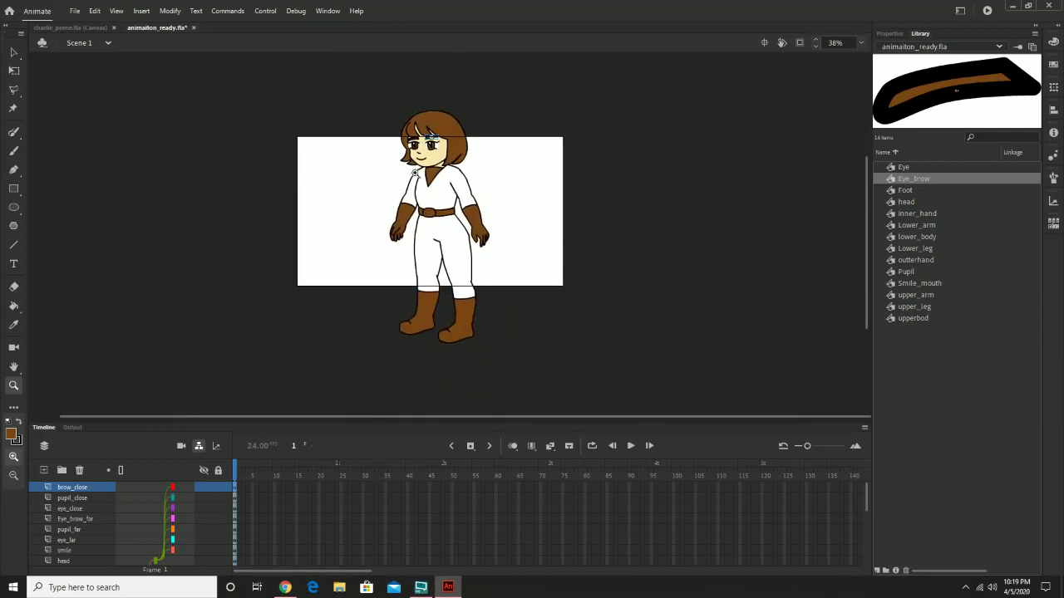
{"action": "scroll", "coordinate": [178, 536], "scroll_direction": "down", "scroll_amount": 5}
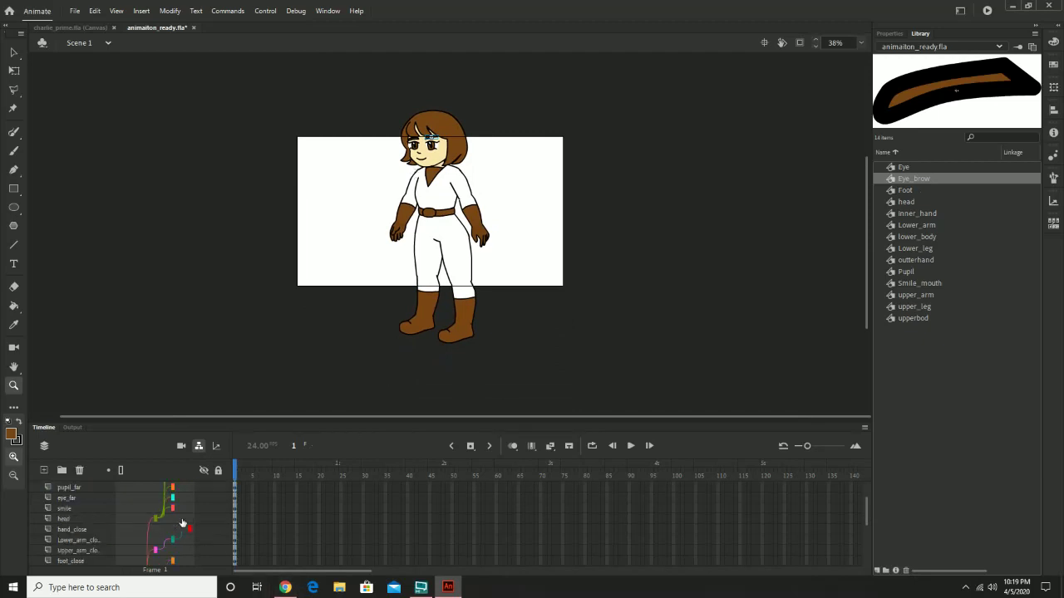
{"action": "scroll", "coordinate": [179, 536], "scroll_direction": "down", "scroll_amount": 2}
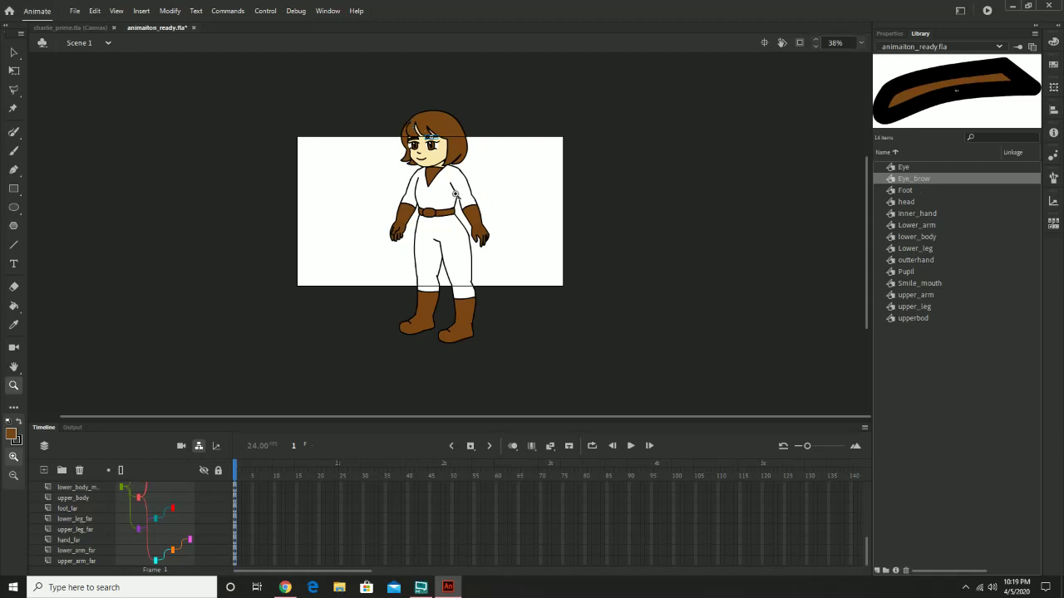
{"action": "left_click", "coordinate": [15, 53]}
{"action": "left_click", "coordinate": [436, 233]}
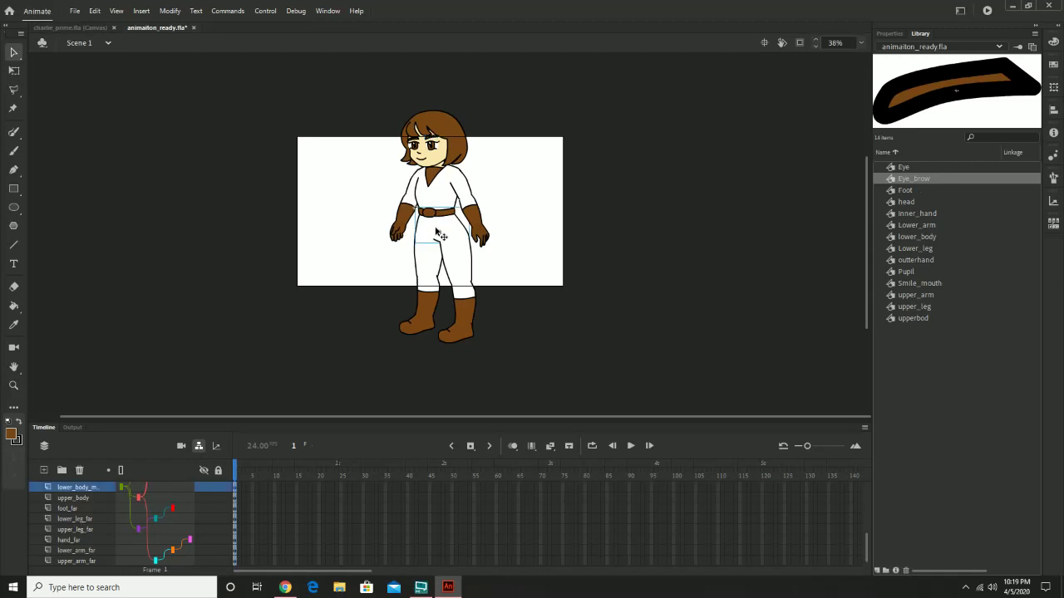
{"action": "mouse_move", "coordinate": [454, 229]}
{"action": "left_mouse_down"}
{"action": "mouse_move", "coordinate": [394, 230]}
{"action": "mouse_move", "coordinate": [472, 233]}
{"action": "mouse_move", "coordinate": [456, 233]}
{"action": "left_mouse_up"}
{"action": "key", "text": "ctrl+z"}
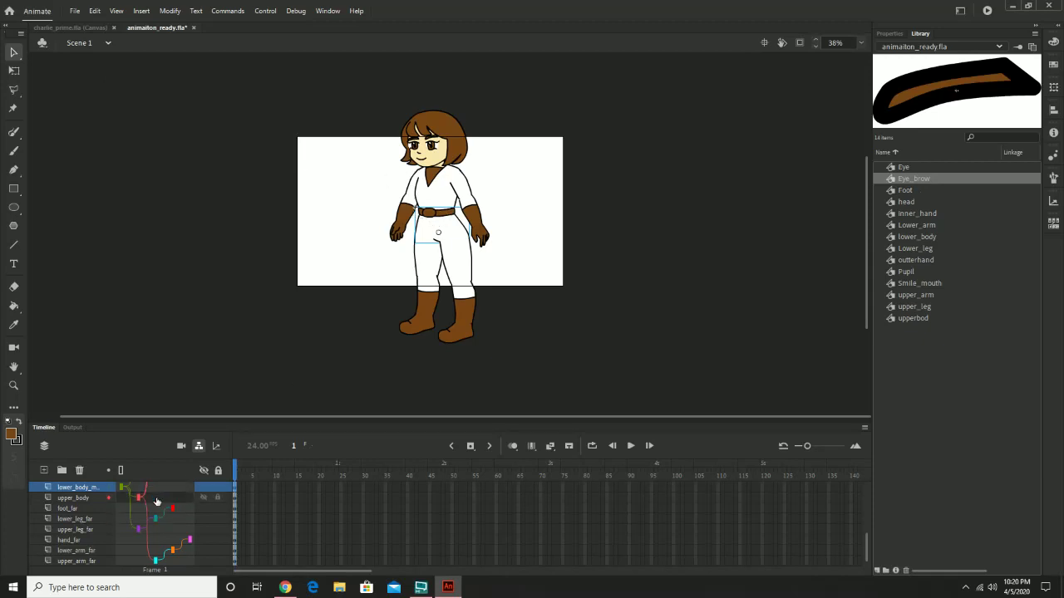
Try test rotations of the far and close upper legs with Free Transform
{"action": "left_click", "coordinate": [437, 269]}
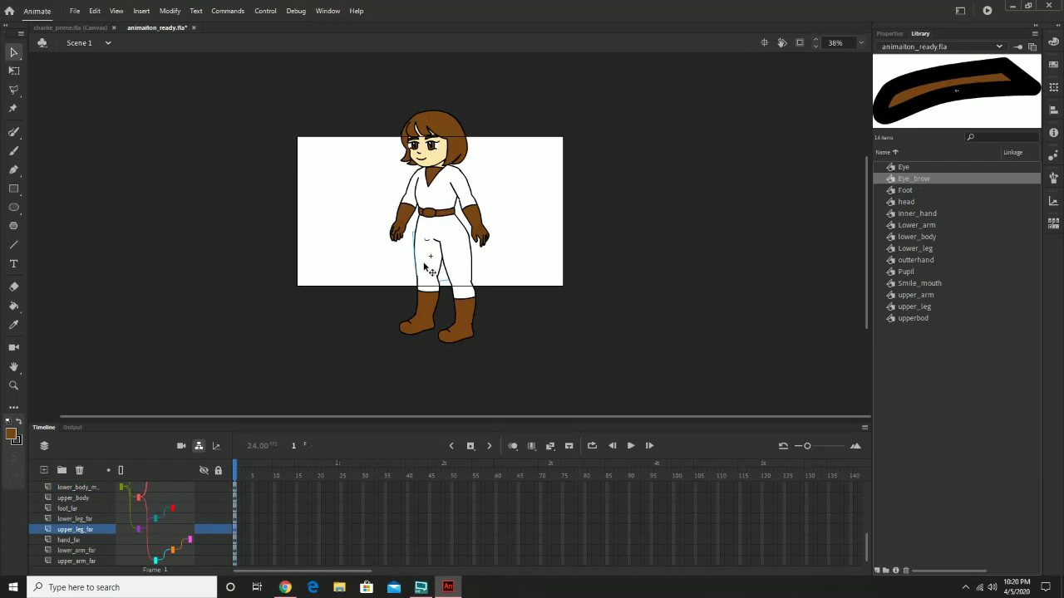
{"action": "left_click", "coordinate": [14, 70]}
{"action": "left_click_drag", "start_coordinate": [413, 295], "coordinate": [474, 292]}
{"action": "left_click", "coordinate": [467, 259]}
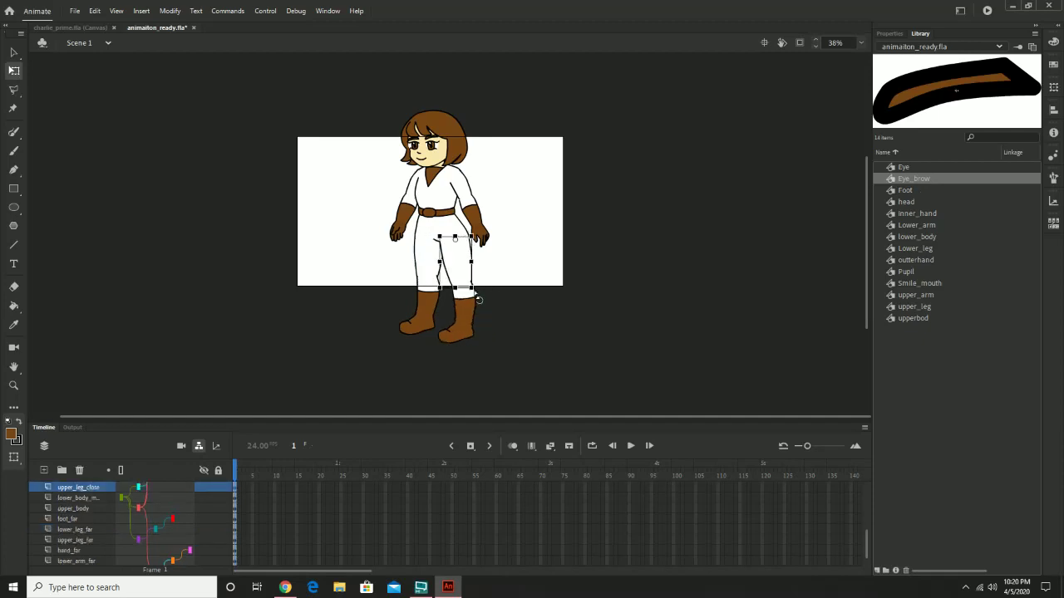
Test the arm rigging by rotating the close and far upper arms inward toward the body, then easing the close arm back outward
{"action": "left_click", "coordinate": [470, 195]}
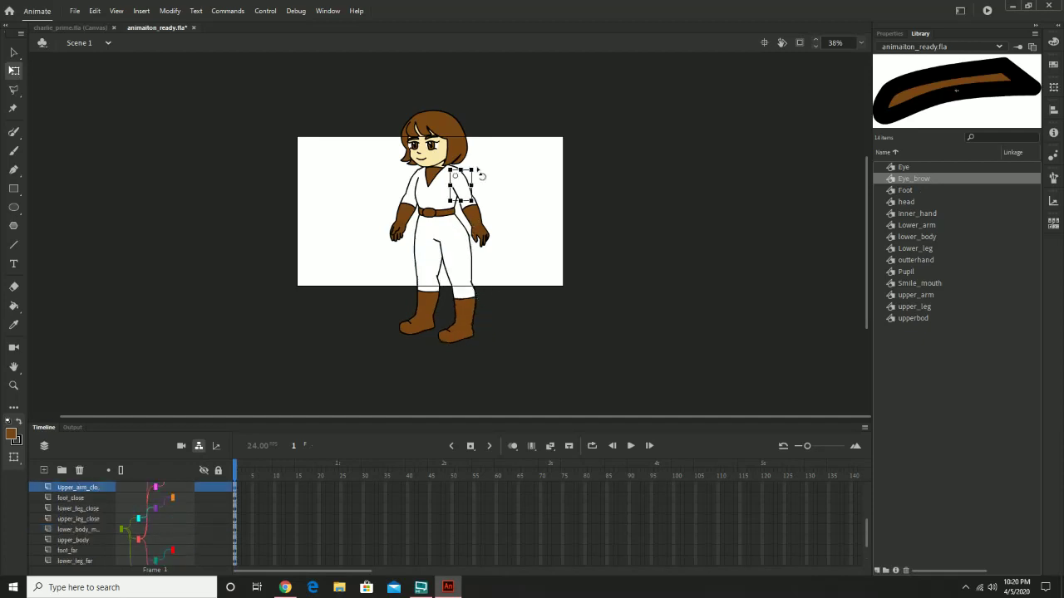
{"action": "left_click_drag", "start_coordinate": [476, 173], "coordinate": [483, 182]}
{"action": "left_click", "coordinate": [498, 237]}
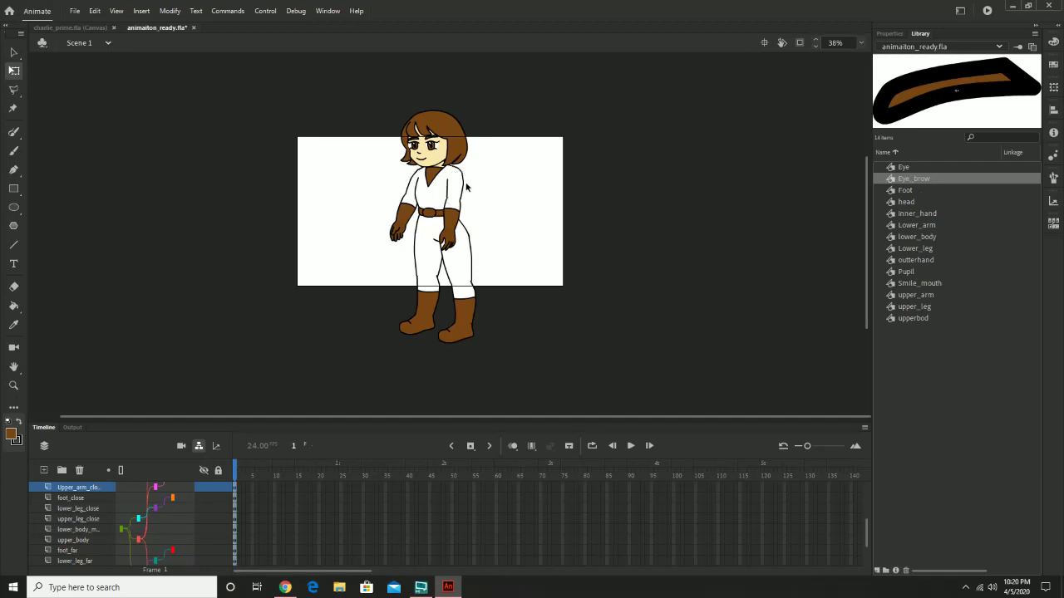
{"action": "left_click", "coordinate": [417, 193]}
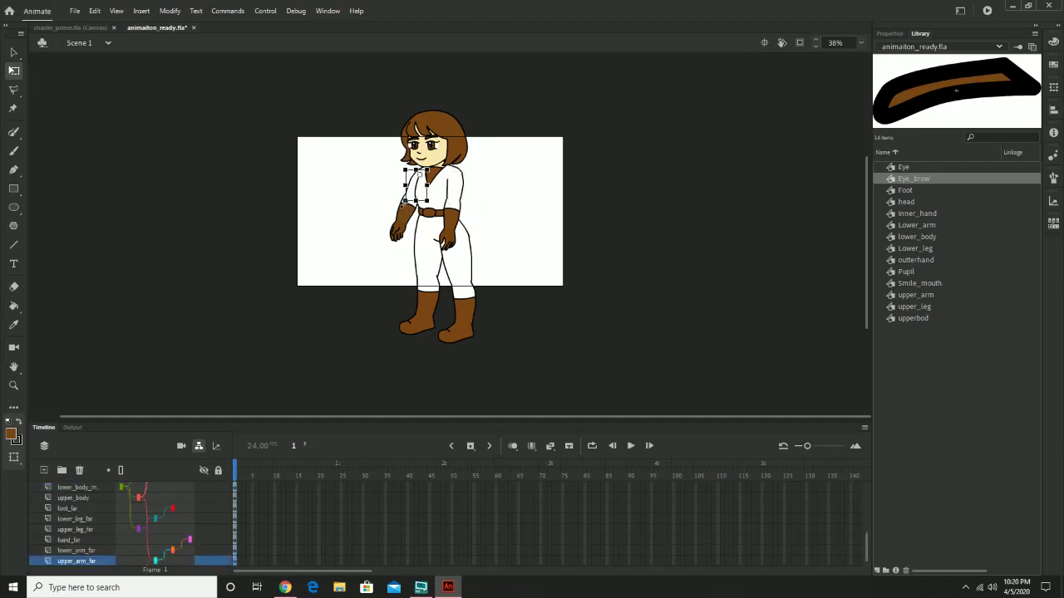
{"action": "left_click_drag", "start_coordinate": [404, 205], "coordinate": [412, 211]}
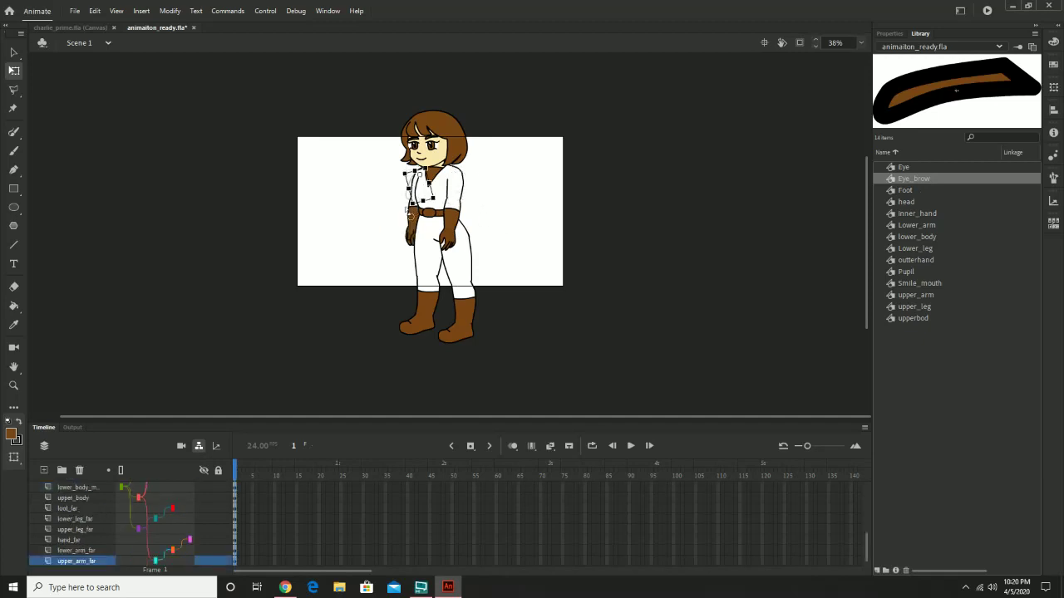
{"action": "left_click", "coordinate": [464, 198]}
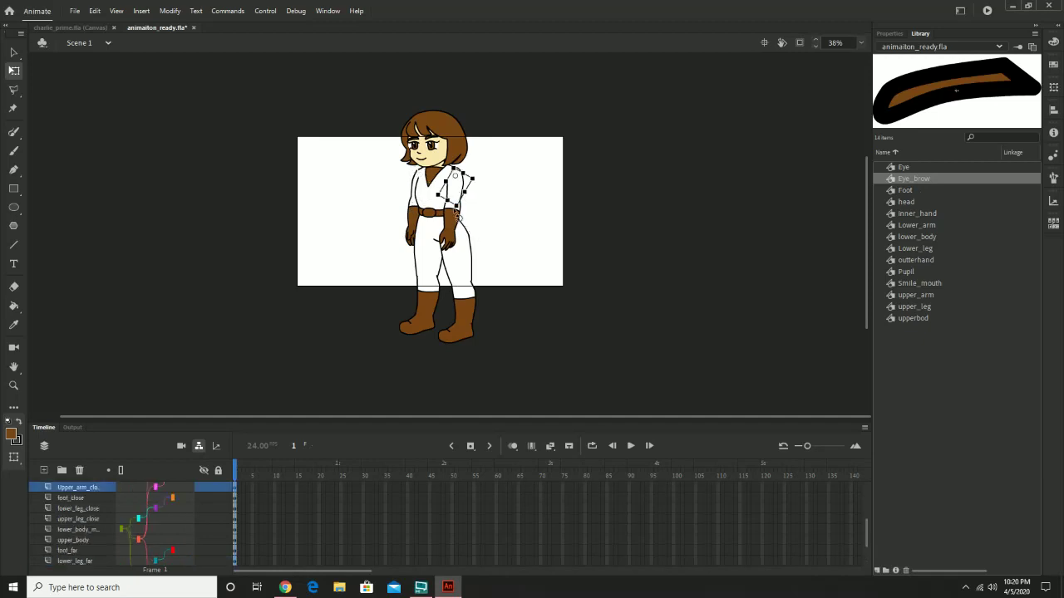
{"action": "left_click_drag", "start_coordinate": [456, 215], "coordinate": [473, 220]}
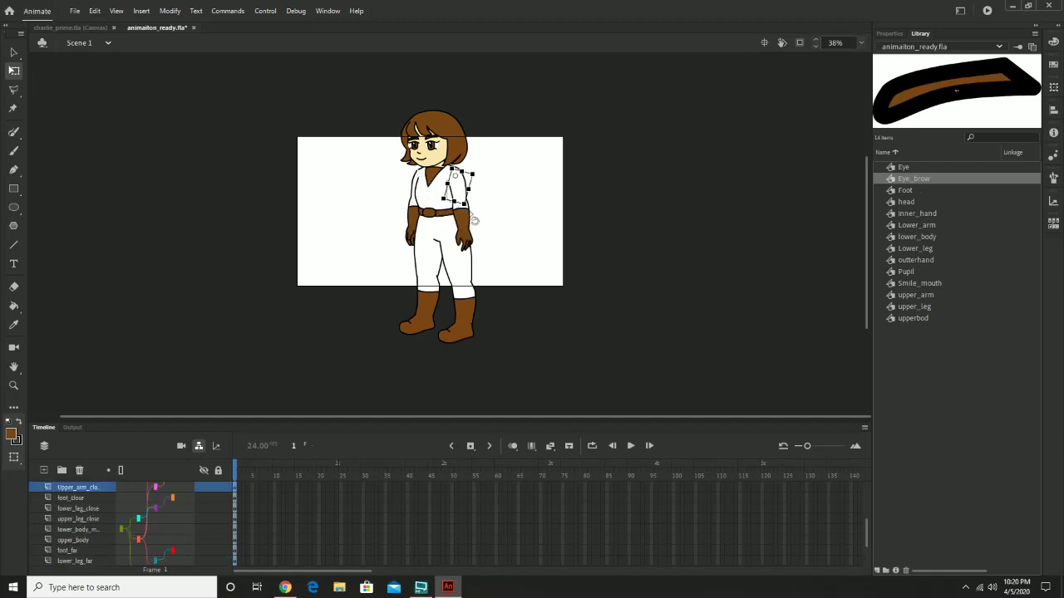
{"action": "left_click", "coordinate": [528, 221]}
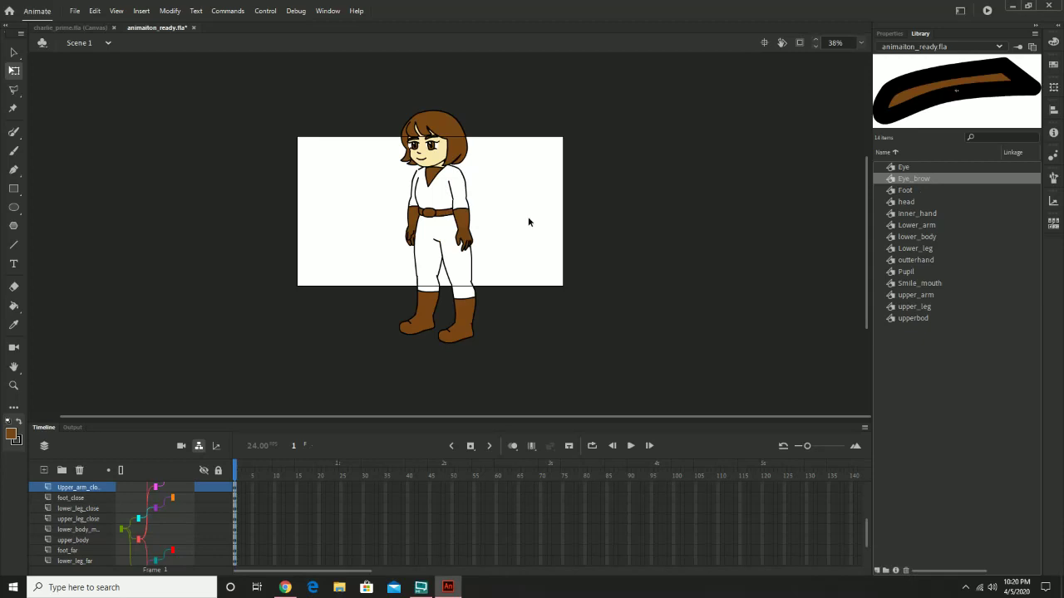
Undo all test rotations of both upper arms
{"action": "key", "text": "ctrl+z"}
{"action": "key", "text": "ctrl+z"}
{"action": "key", "text": "ctrl+z"}
{"action": "key", "text": "ctrl+z"}
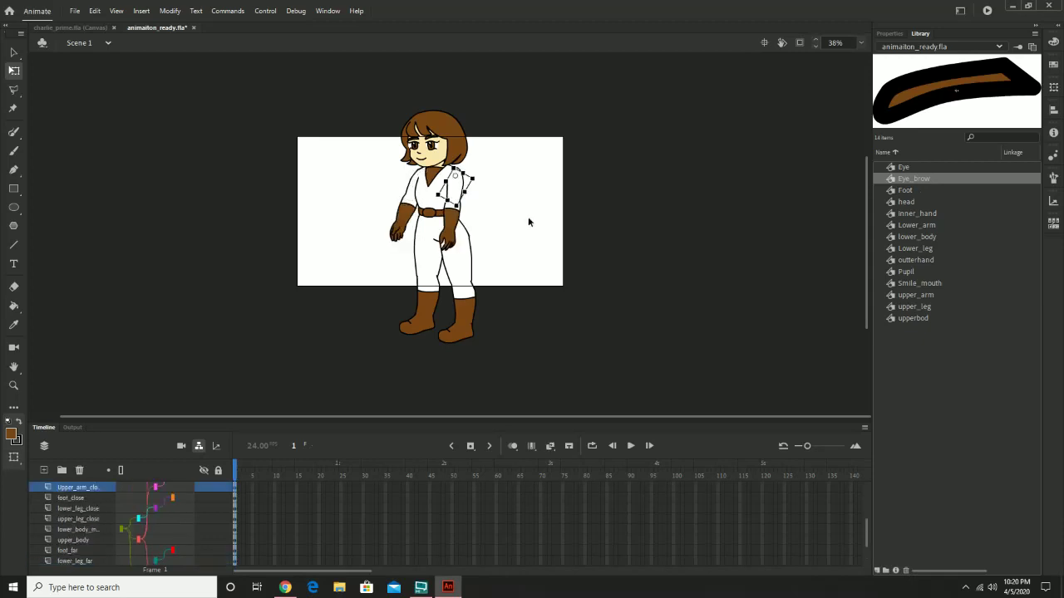
{"action": "key", "text": "ctrl+z"}
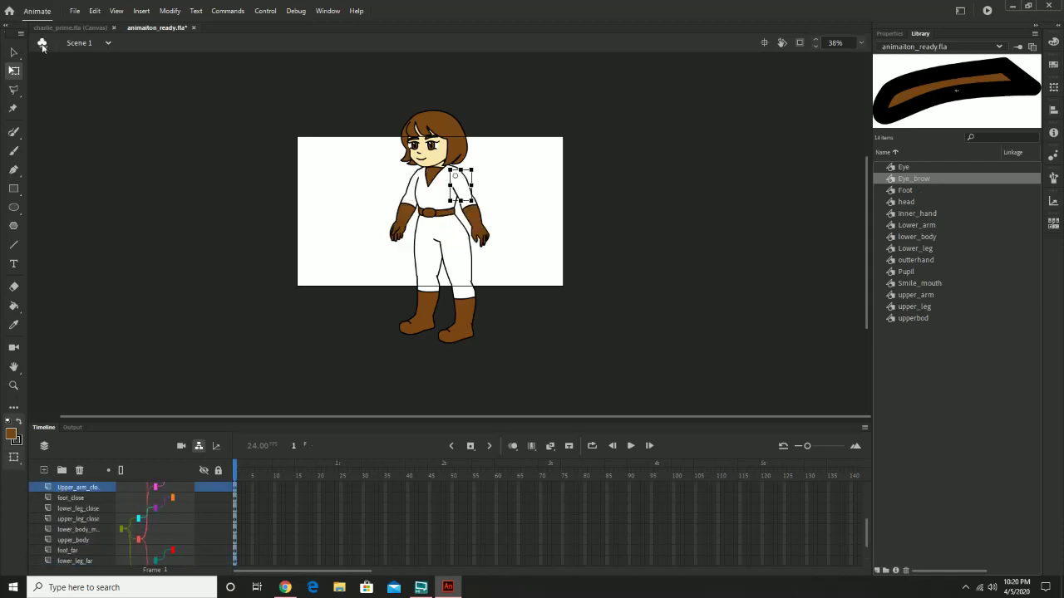
Save the rigged character document and deselect the close upper arm
{"action": "left_click", "coordinate": [74, 12]}
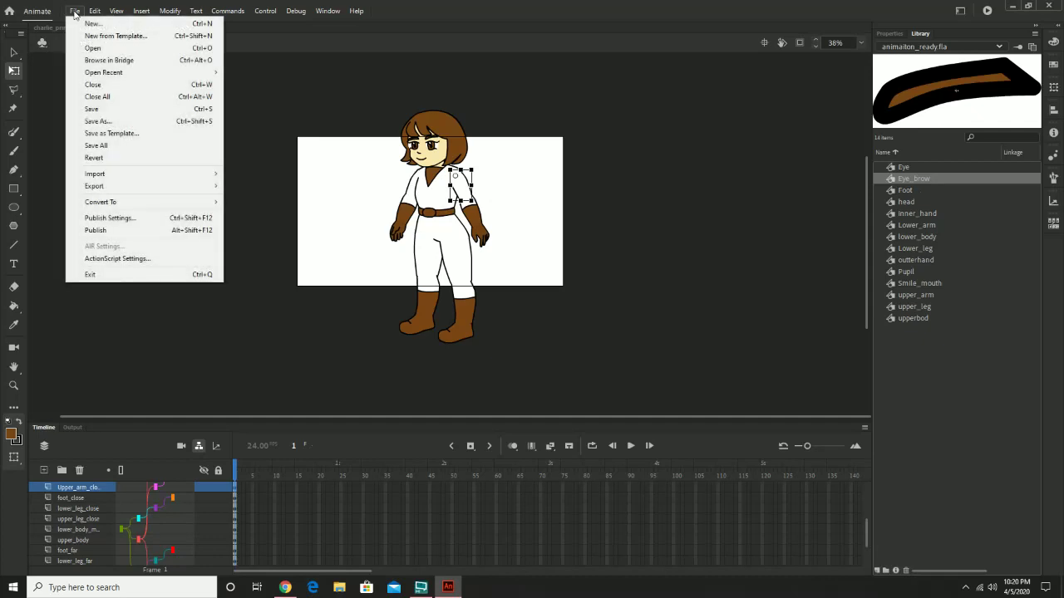
{"action": "left_click", "coordinate": [108, 111]}
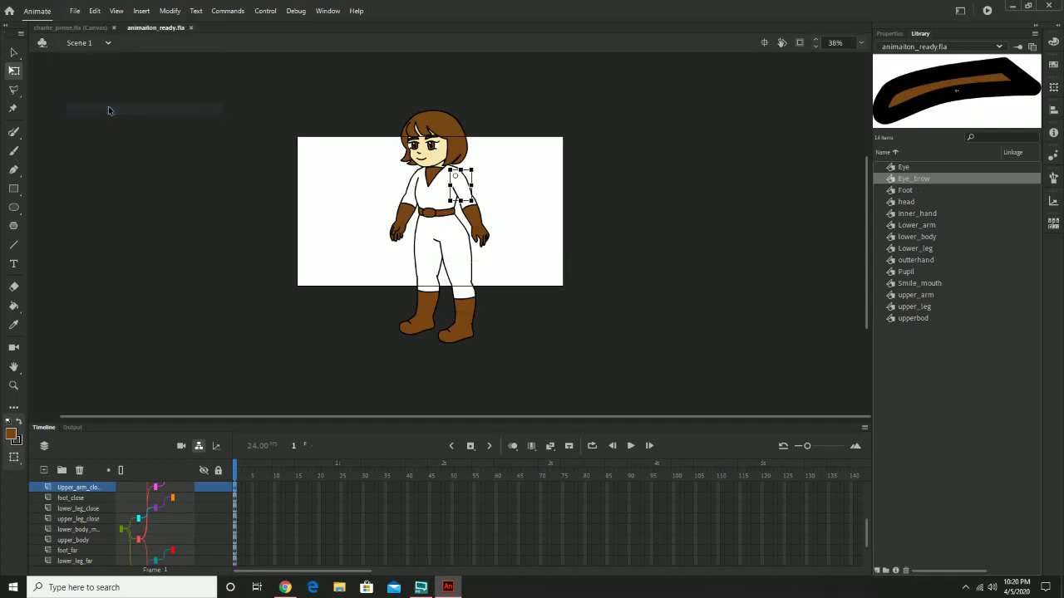
{"action": "left_click", "coordinate": [627, 246]}
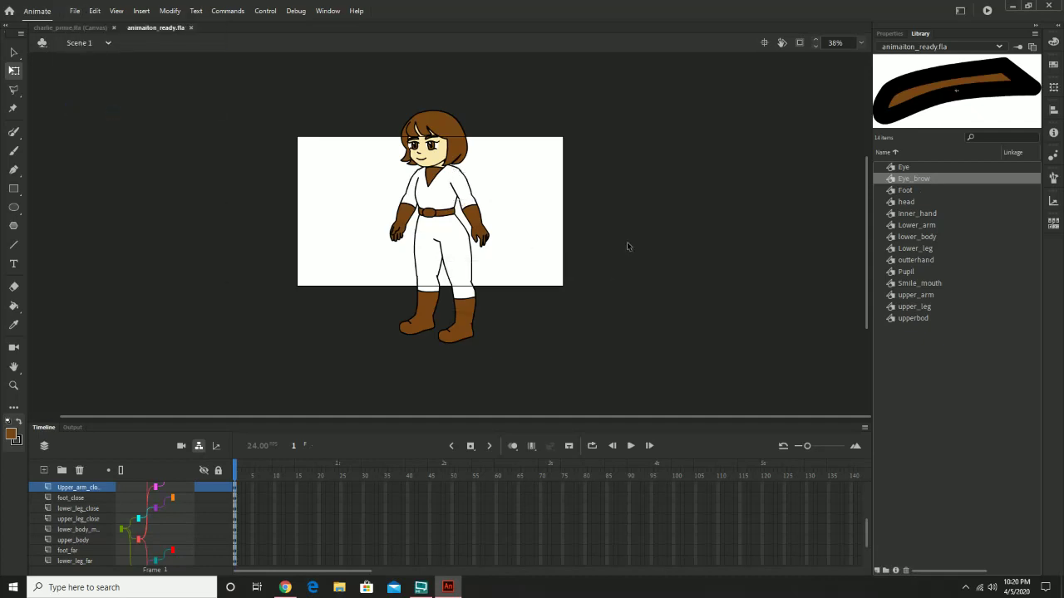